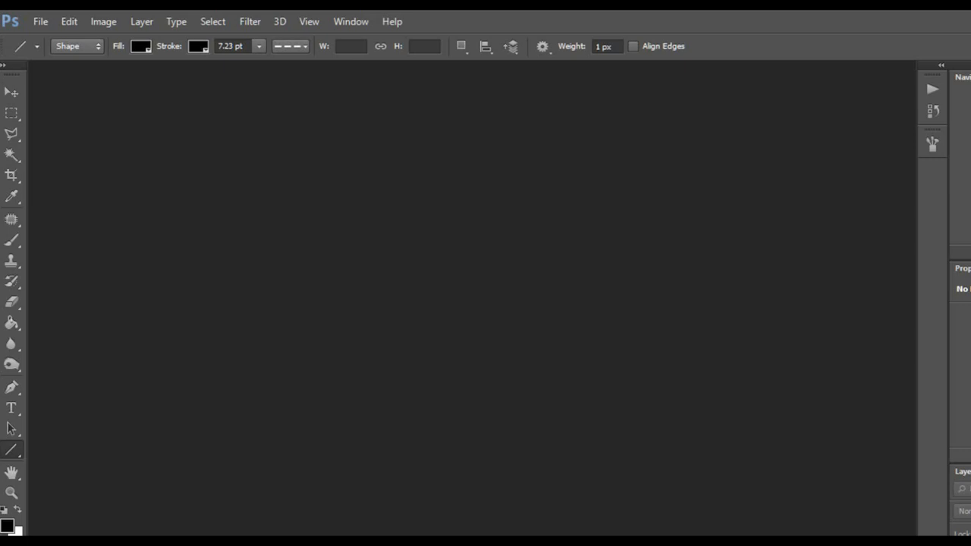
- Set the Windows projection mode to duplicate the displays
key("super+p")
key("Up")
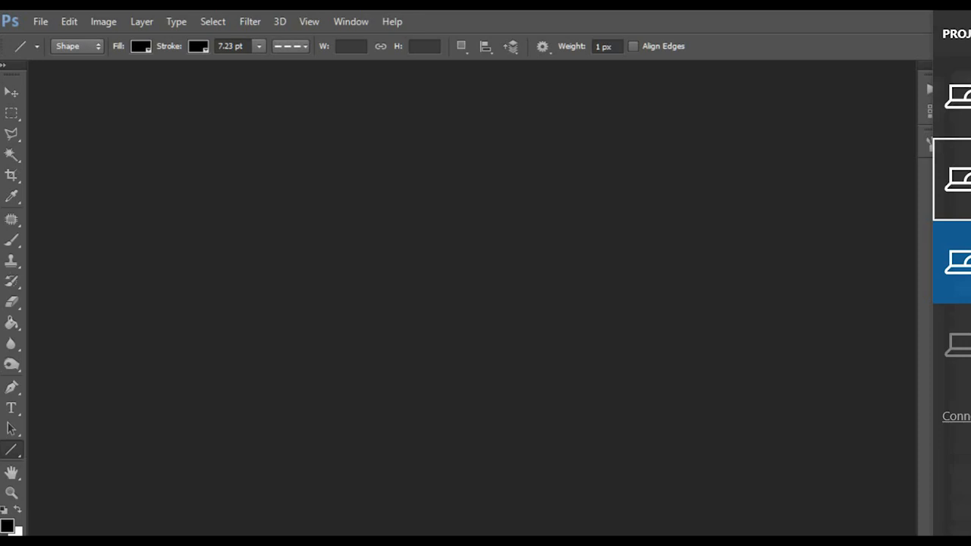
key("Return")
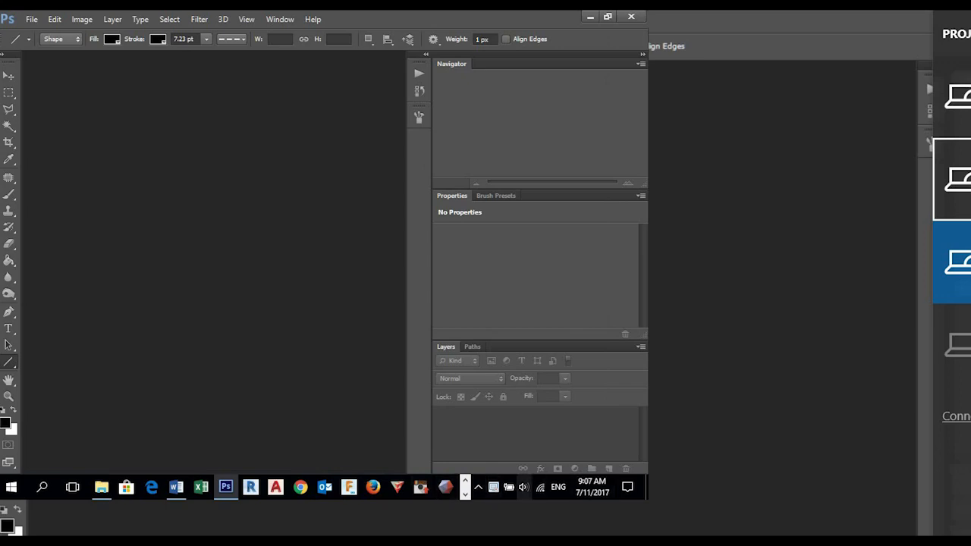
- Open the Windows display settings from the desktop, set the resolution to 1280 × 720 and keep the change
key("super+d")
right_click(483, 223)
left_click(516, 392)
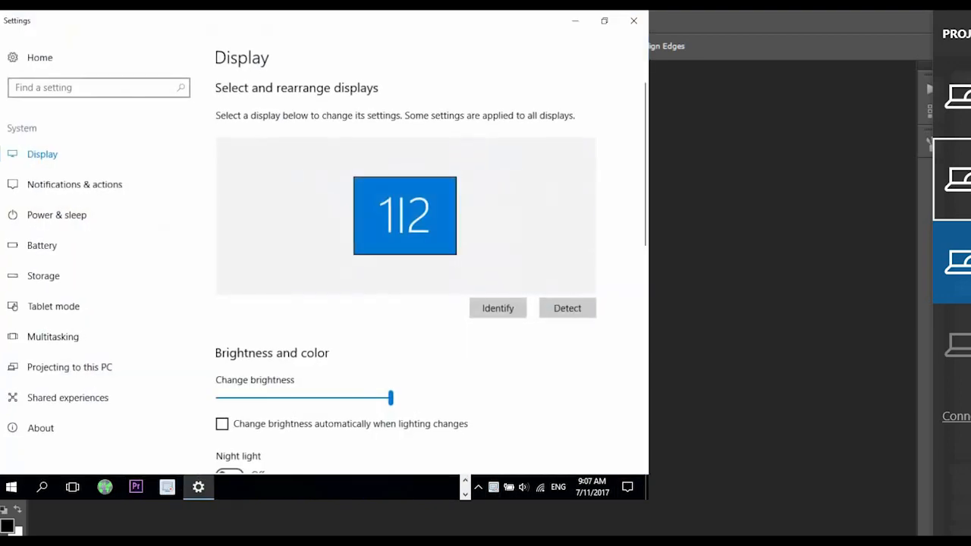
scroll(304, 303, "down", 6)
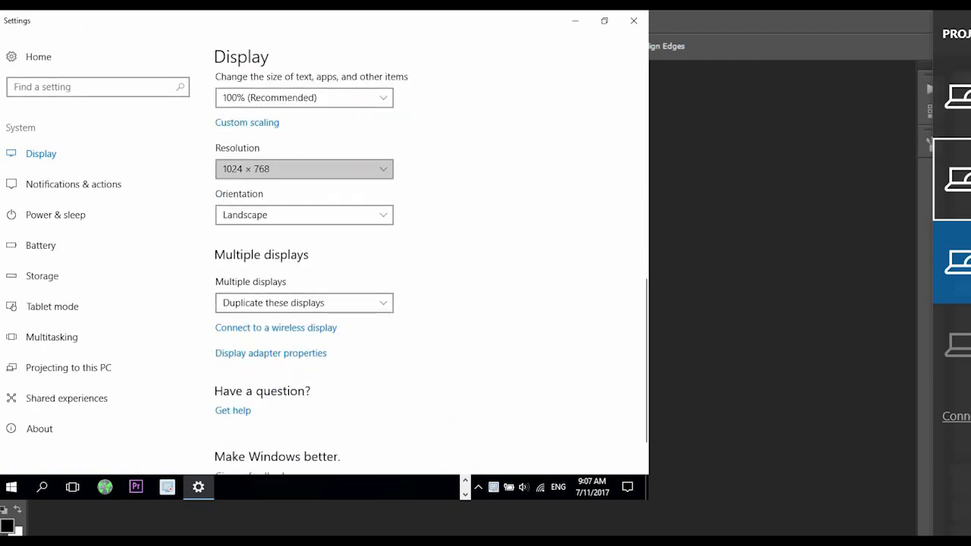
left_click(303, 168)
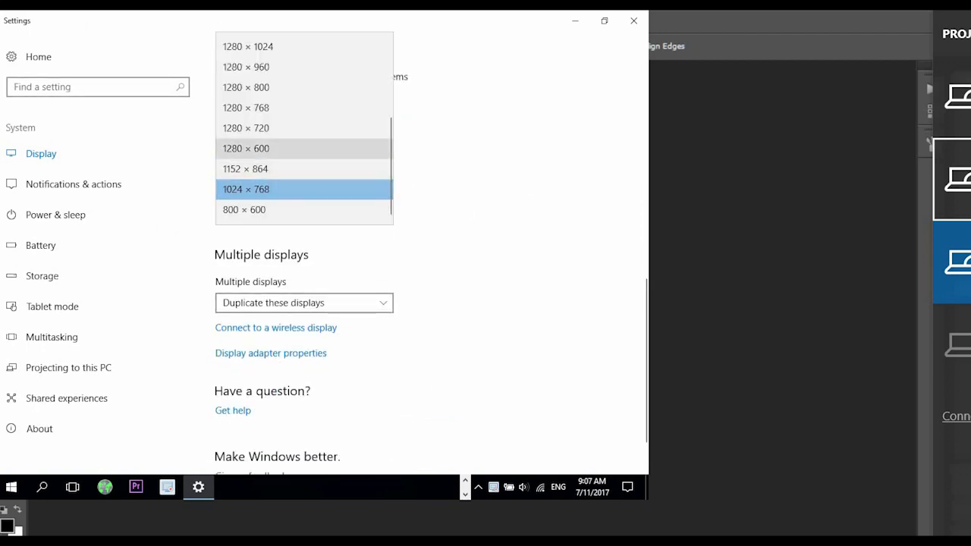
left_click(246, 128)
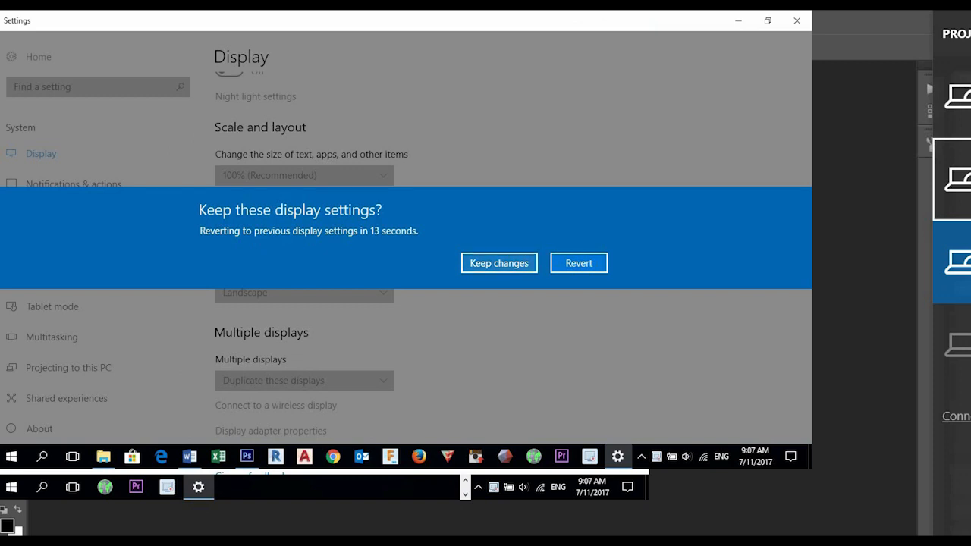
left_click(499, 263)
scroll(500, 264, "down", 1)
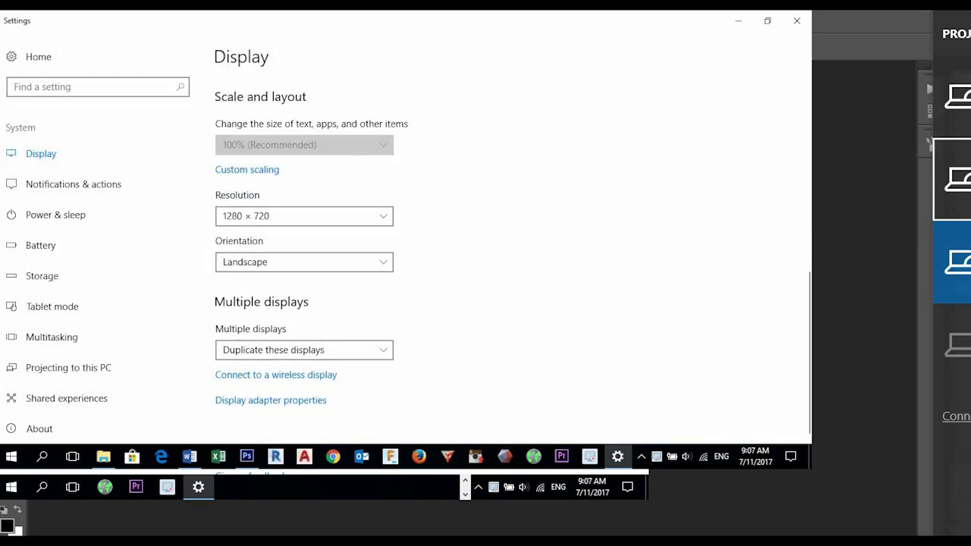
scroll(499, 263, "up", 3)
- Switch back to the Photoshop window
key("super")
key("super")
left_click(246, 457)
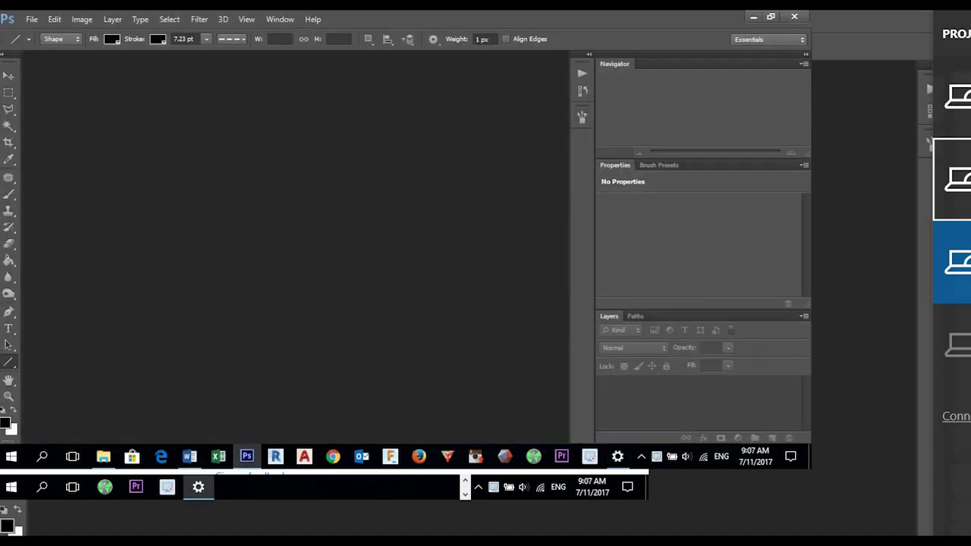
left_click_drag(516, 19, 584, 11)
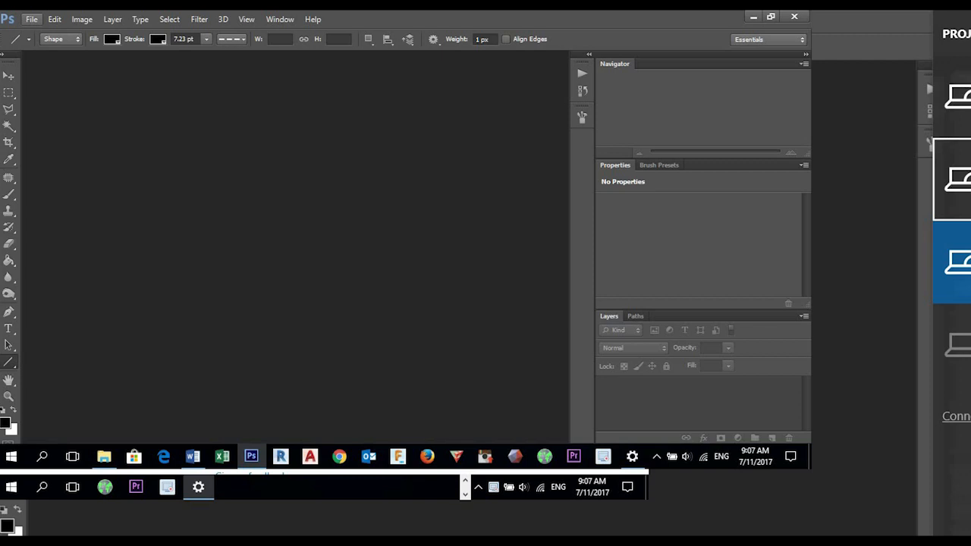
- Set up a new document with the Web preset, 1600 x 1200 size and transparent background contents
left_click(31, 19)
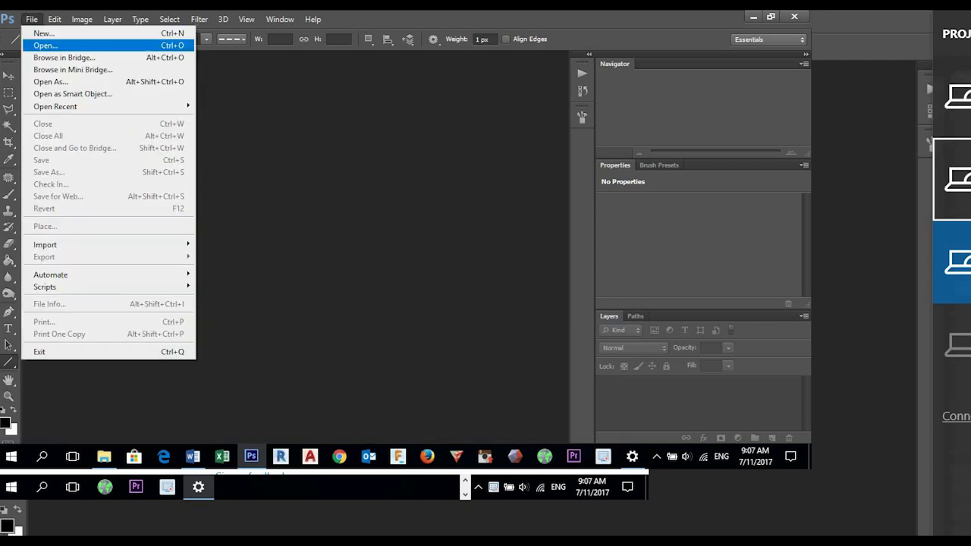
left_click(42, 32)
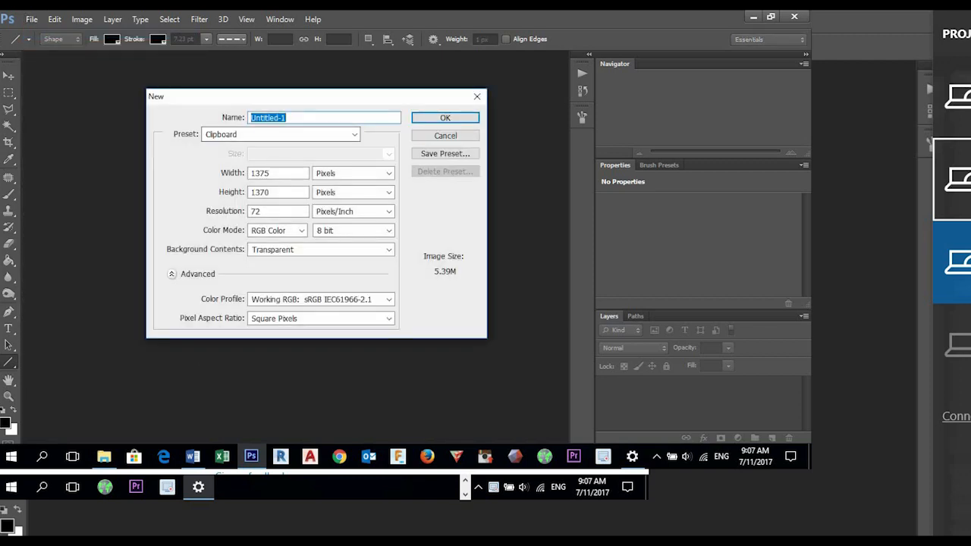
left_click(354, 134)
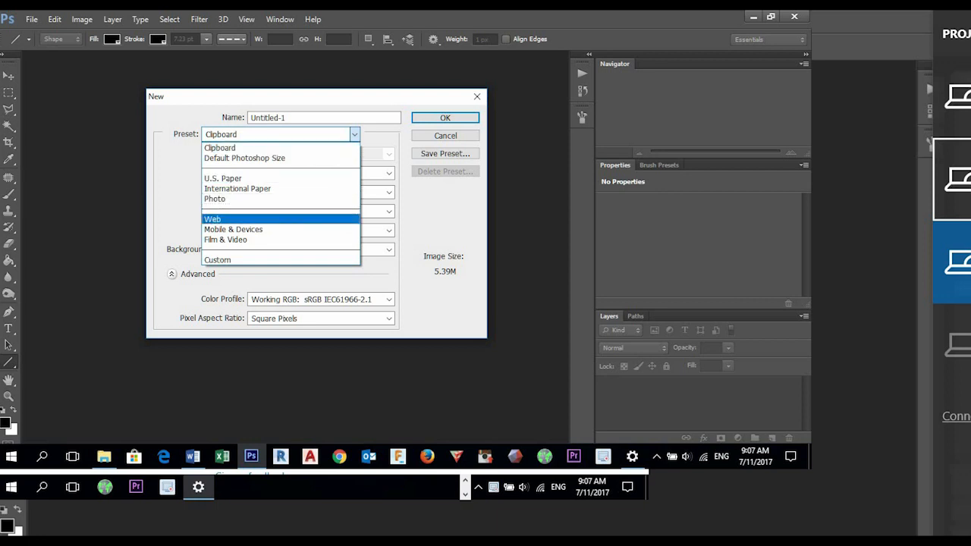
left_click(213, 219)
left_click(389, 154)
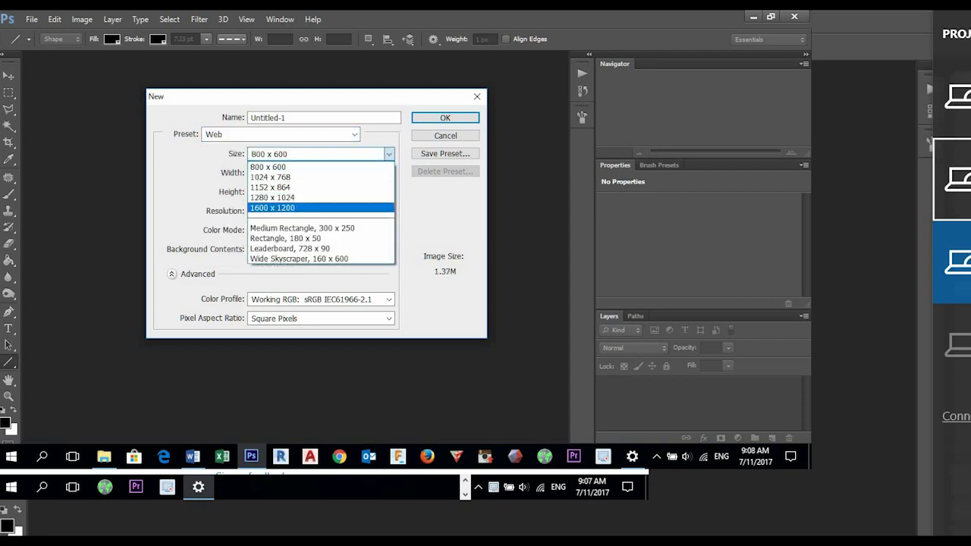
key("Return")
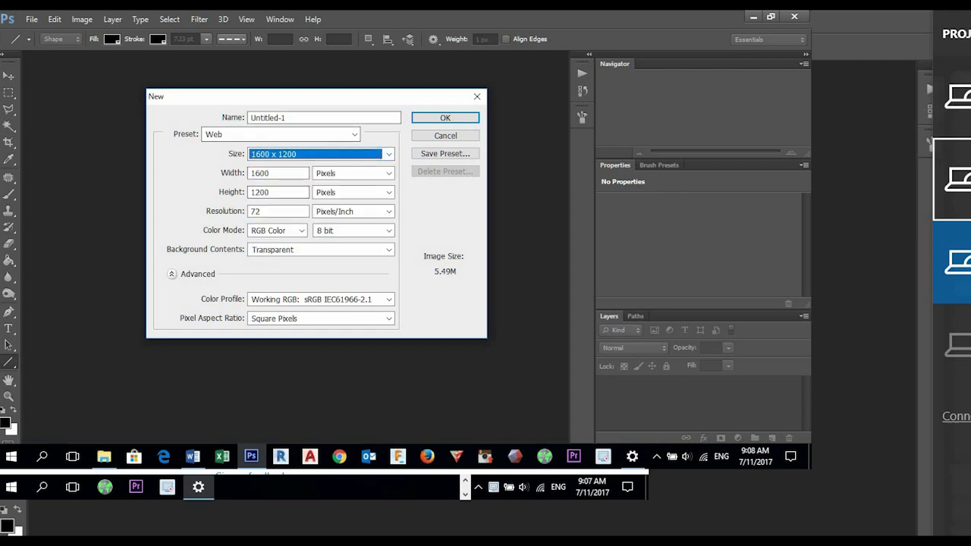
left_click(388, 249)
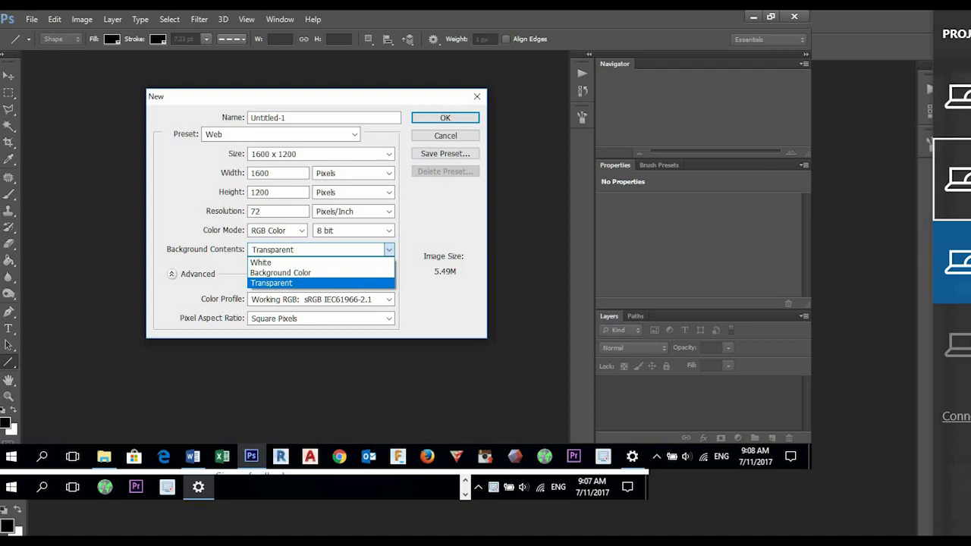
key("Return")
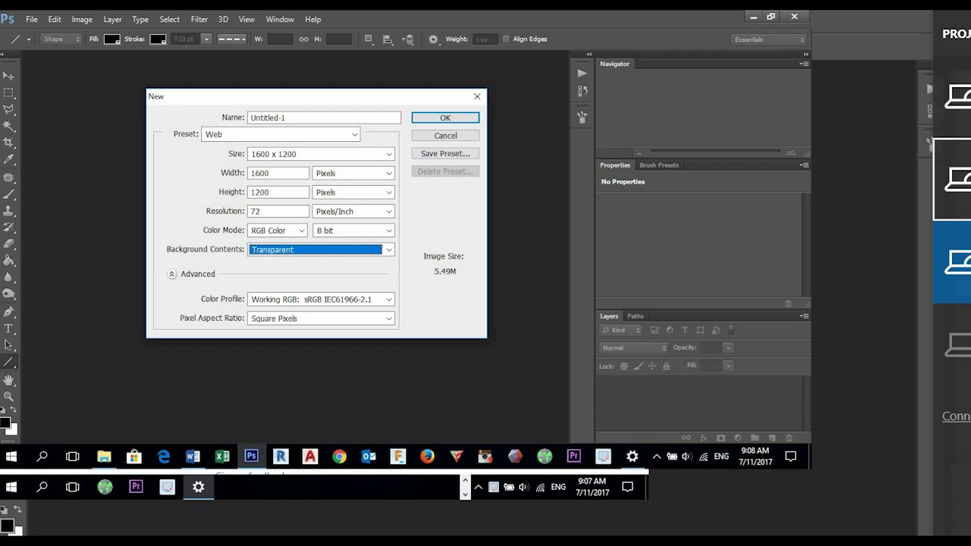
- Name the new document COLOUR_LASTNAME and create it
left_click_drag(296, 118, 9, 92)
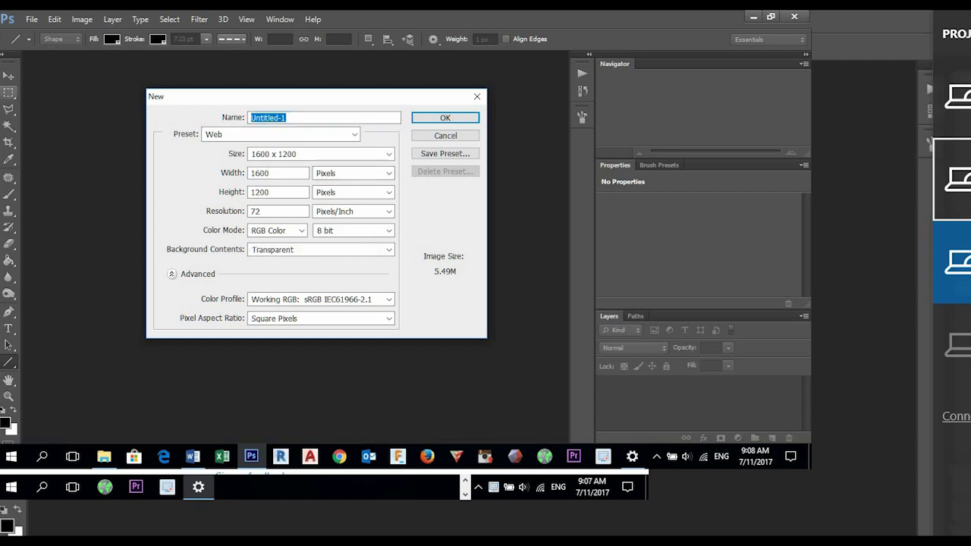
type("COLOUR_LASTNAME")
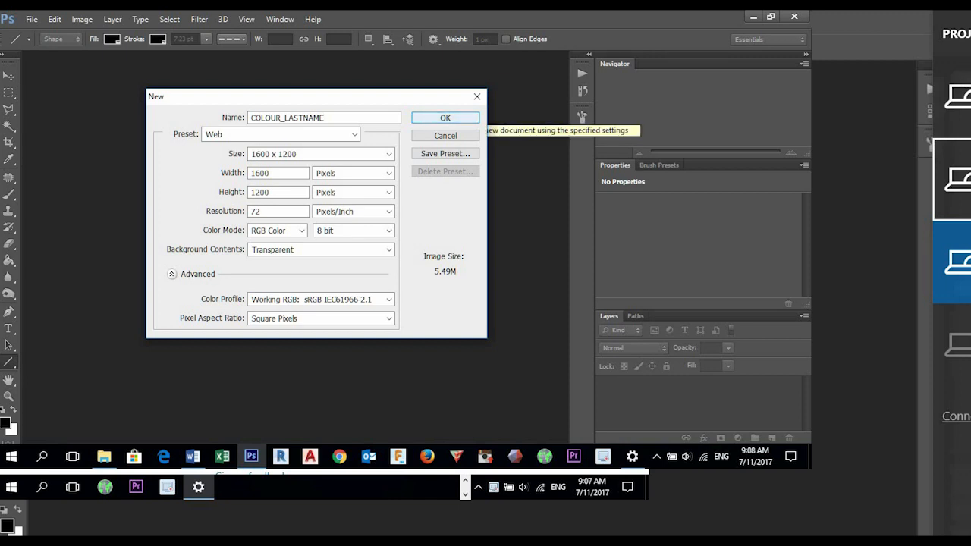
left_click(445, 118)
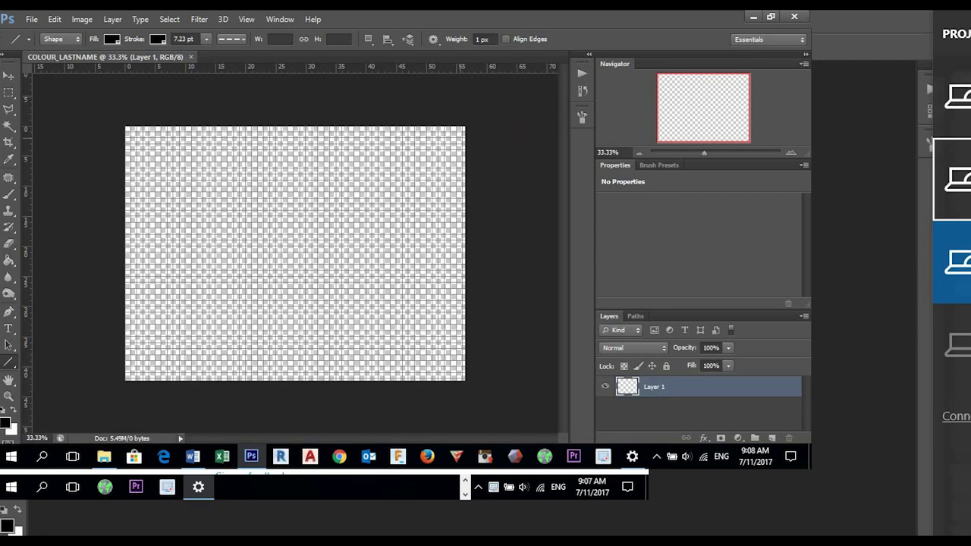
- Turn off the grid display over the canvas
left_click(246, 19)
mouse_move(258, 208)
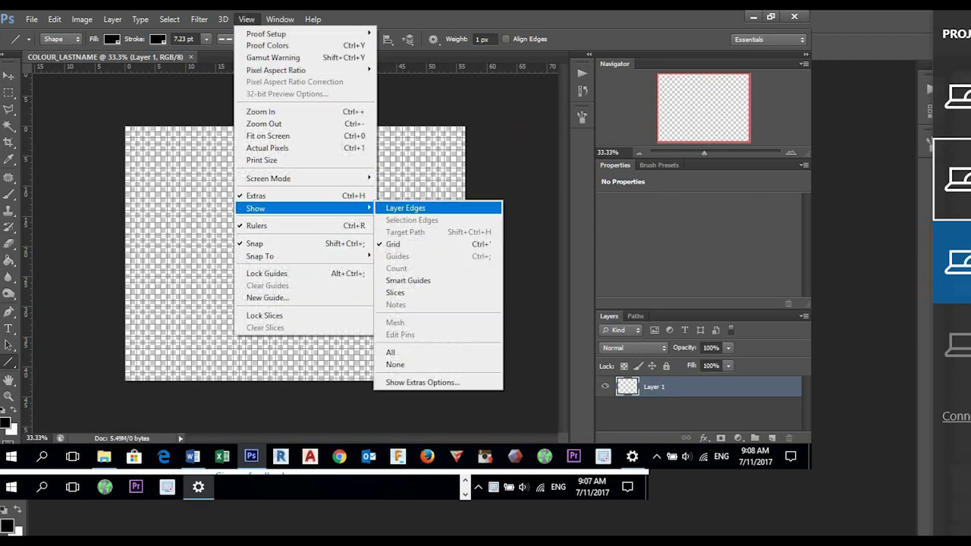
left_click(393, 244)
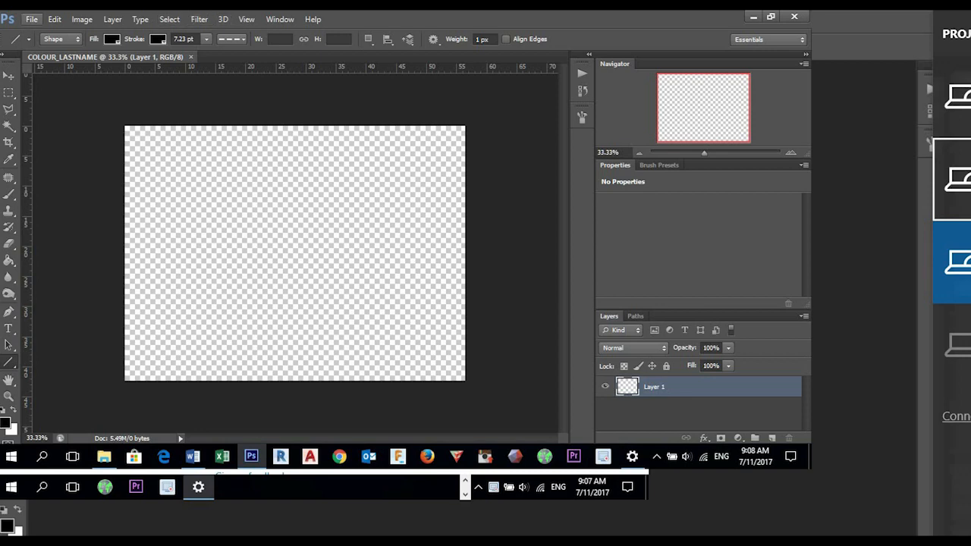
- Place the GD001 image from the Lesson 5 folder and scale it up to fill the canvas height
left_click(31, 19)
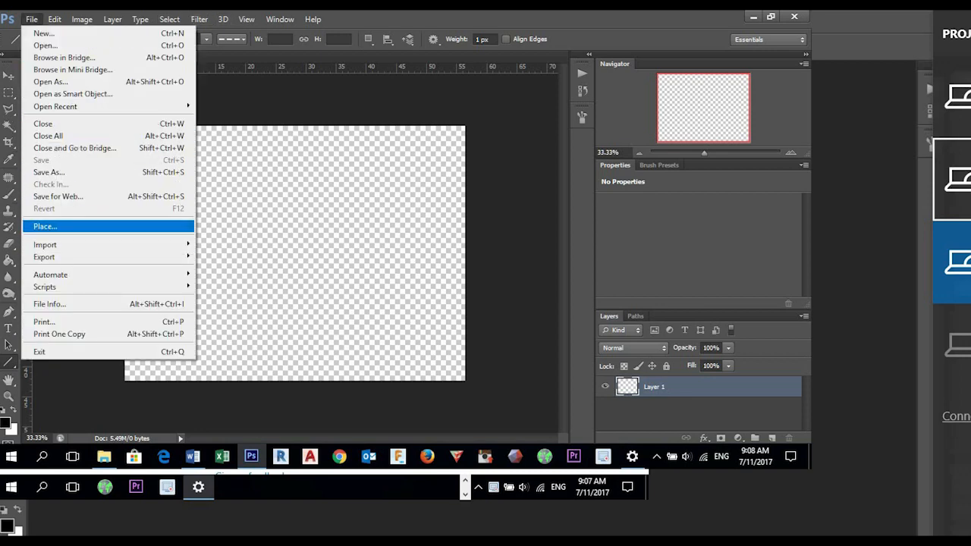
left_click(46, 226)
left_click(307, 69)
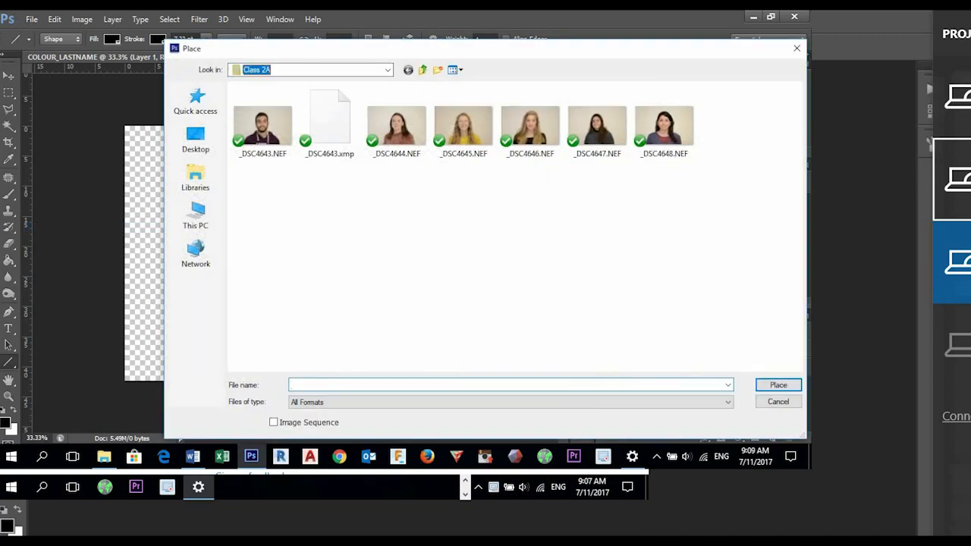
key("Up")
key("Up")
key("Up")
key("Return")
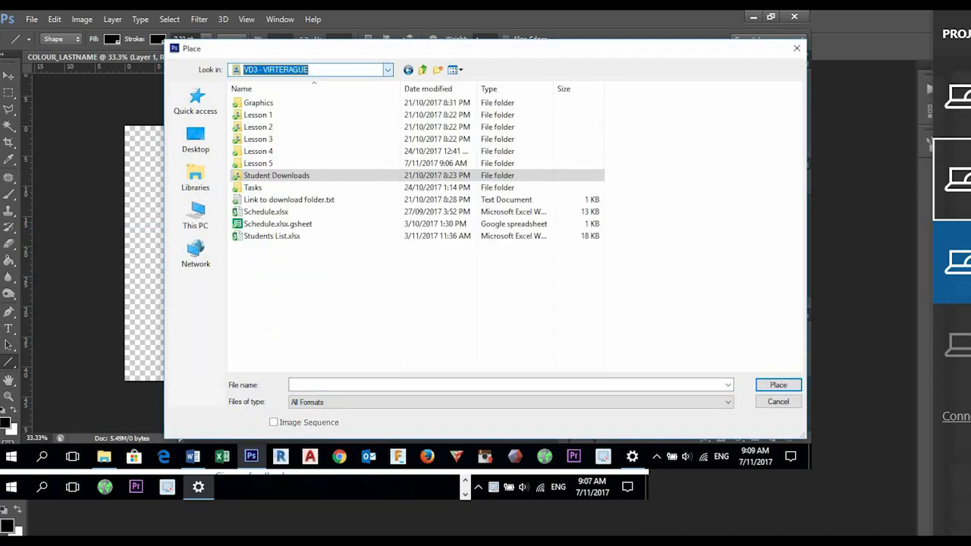
double_click(259, 163)
double_click(264, 120)
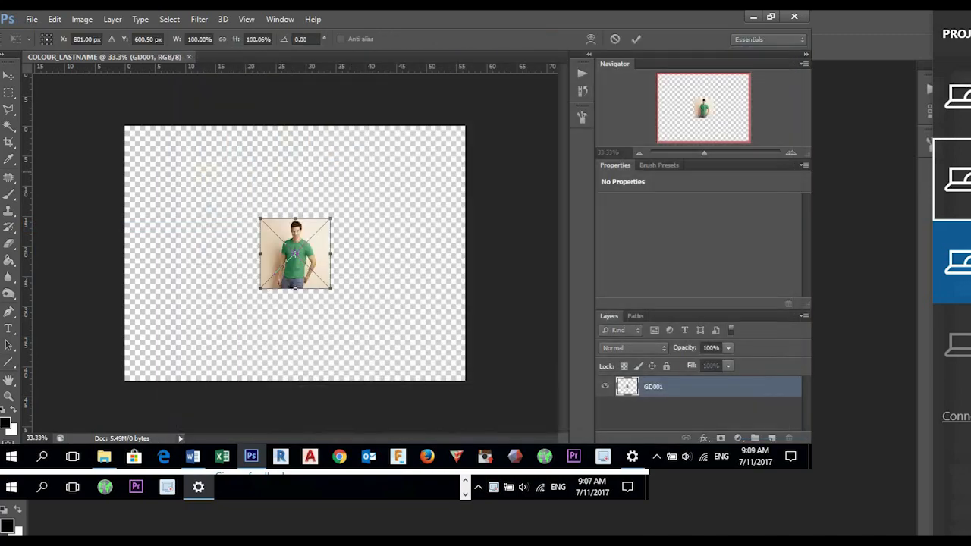
left_click_drag(260, 219, 165, 124)
key("Return")
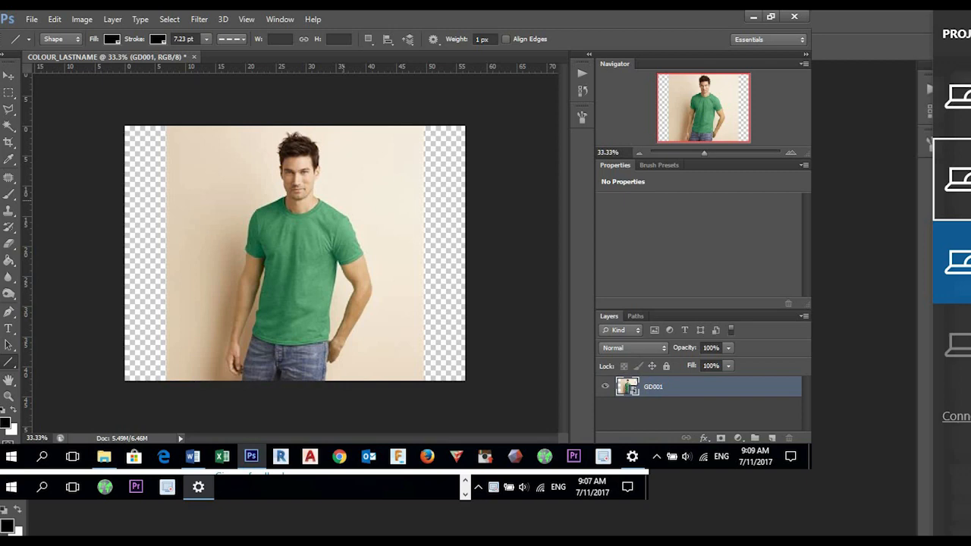
- Narrow the side panels to enlarge the workspace and duplicate the GD001 layer
left_click_drag(595, 247, 669, 247)
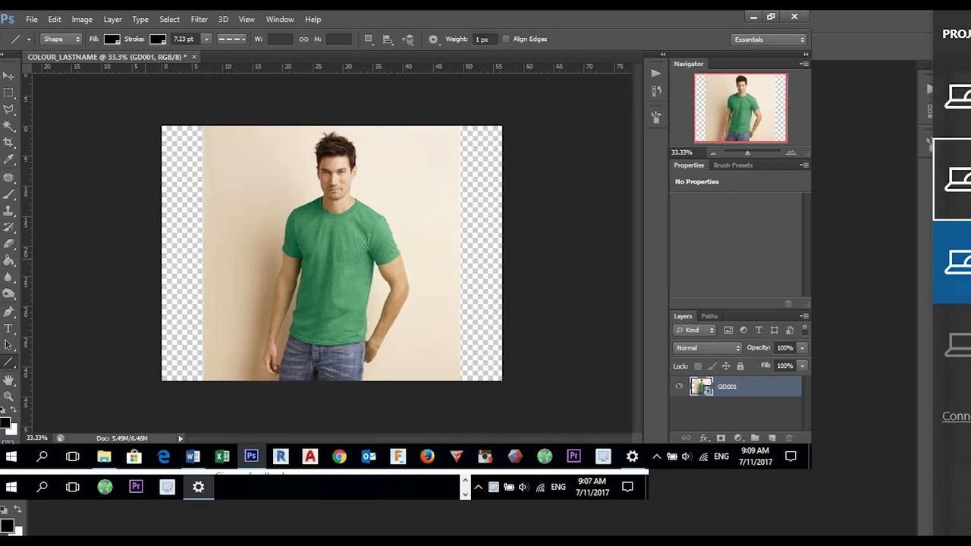
key("ctrl+0")
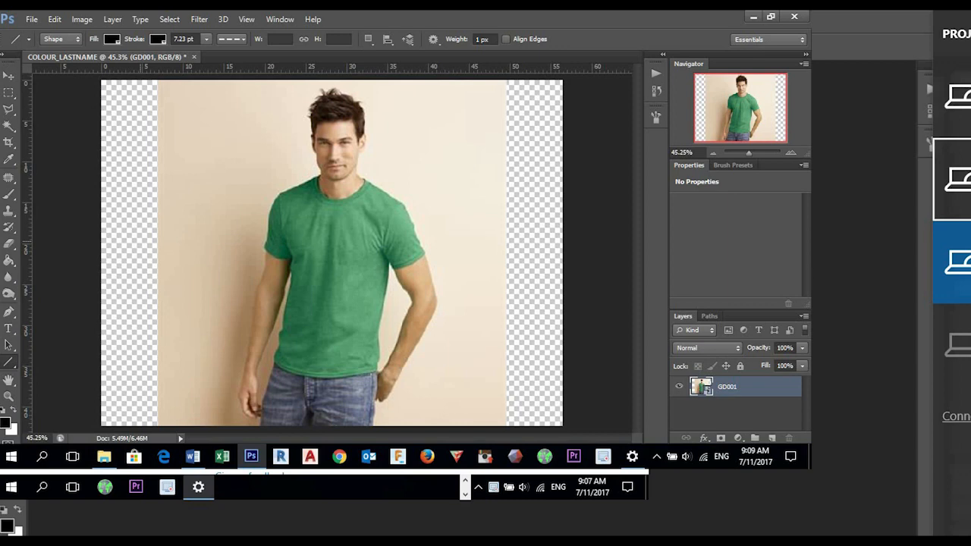
key("ctrl+j")
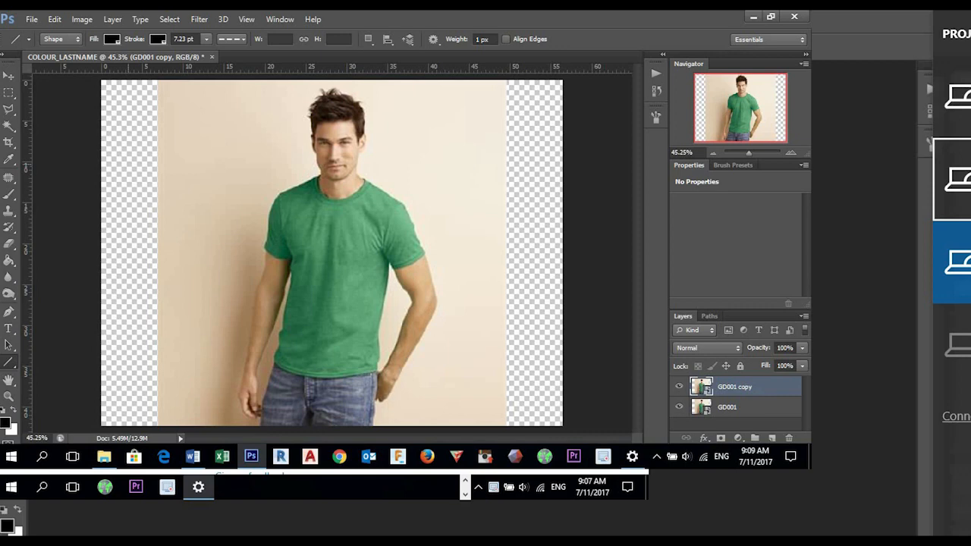
left_click(31, 19)
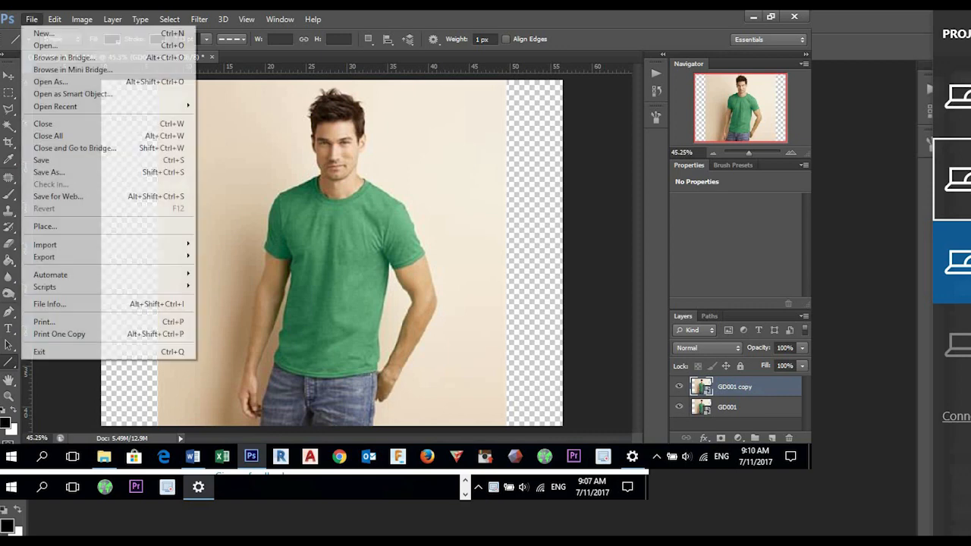
left_click(43, 32)
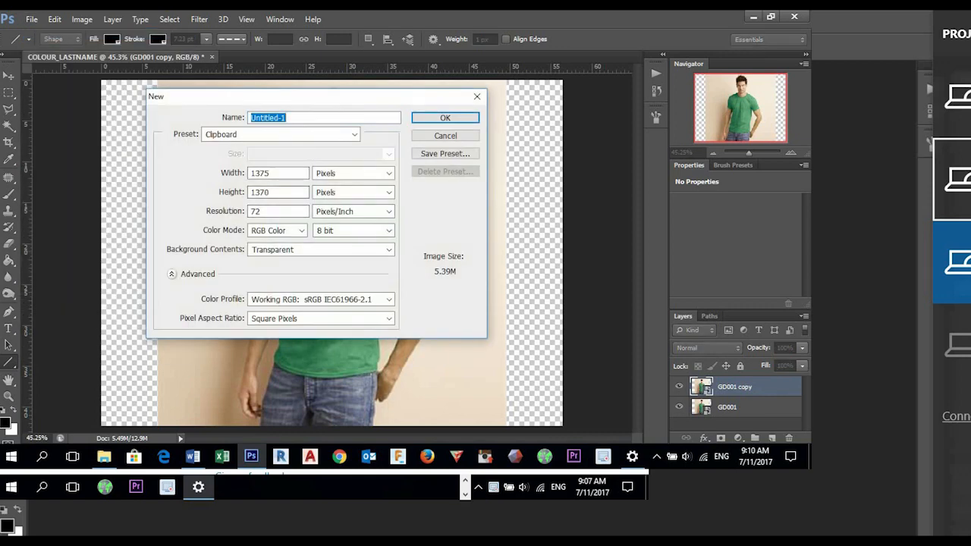
key("Tab")
left_click(354, 134)
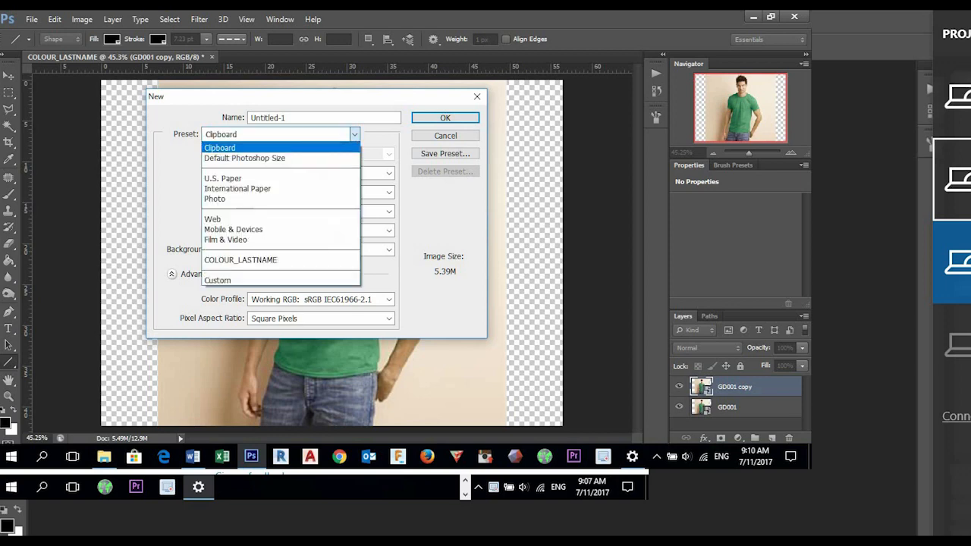
left_click(277, 219)
left_click(388, 154)
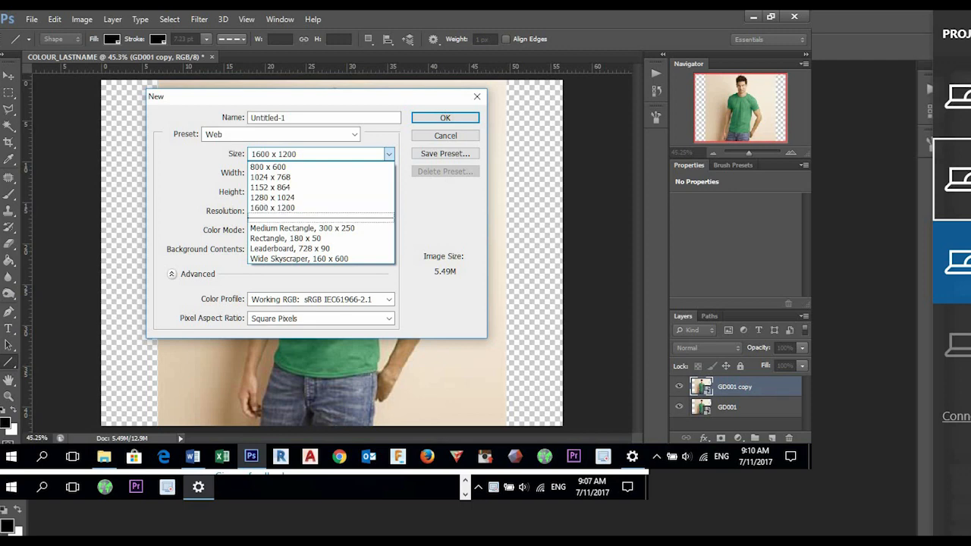
left_click(445, 136)
left_click(445, 136)
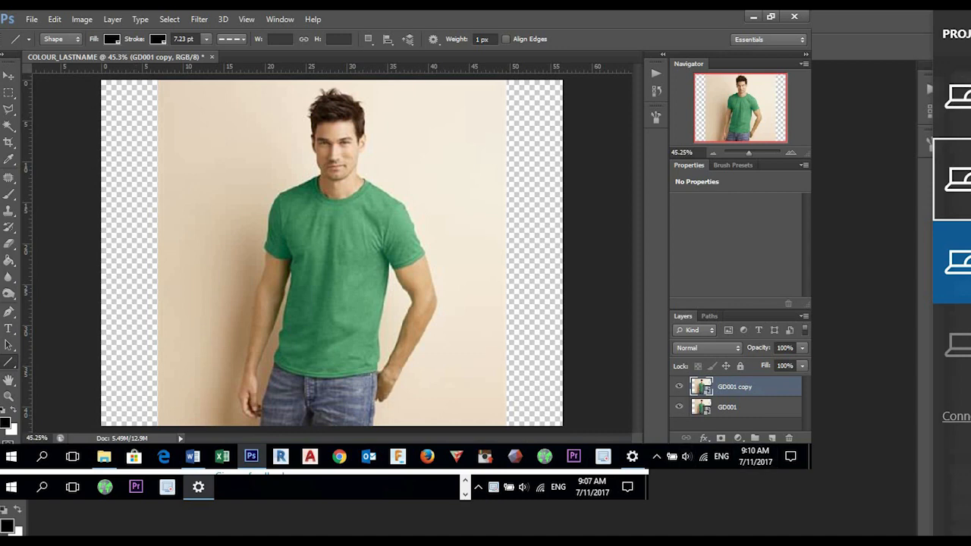
- Hide the original GD001 layer and add a Black & White adjustment clipped to the GD001 copy layer
left_click(679, 406)
left_click(740, 438)
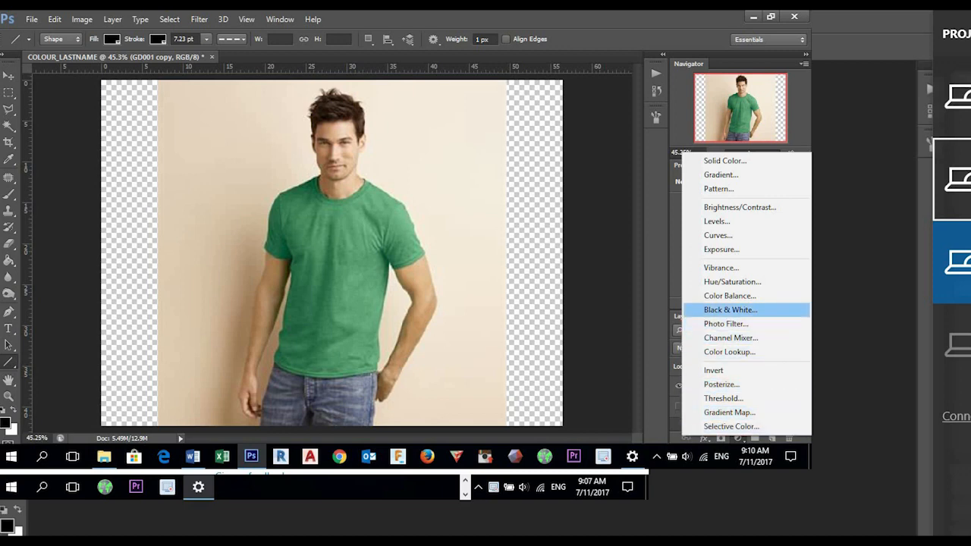
left_click(730, 309)
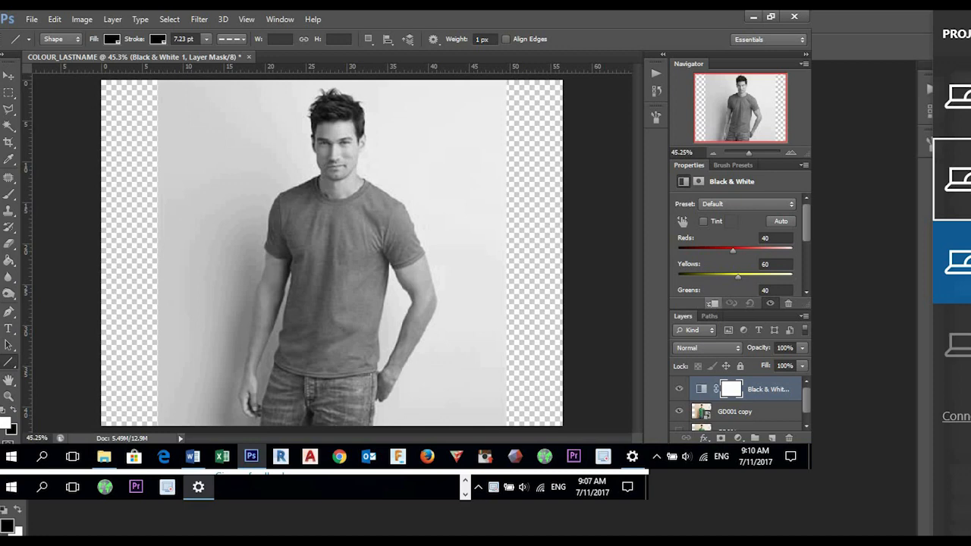
left_click(713, 304)
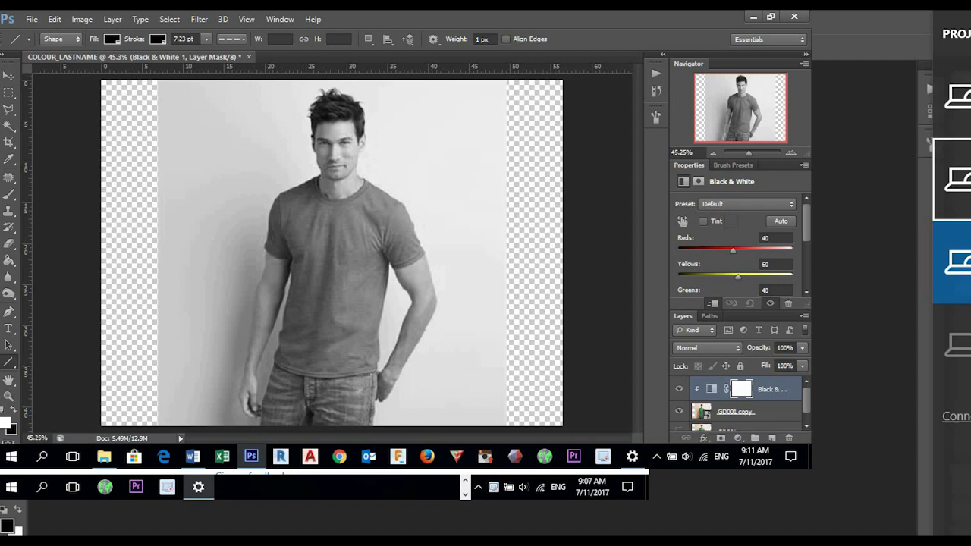
- Add a Threshold adjustment above the Black & White adjustment and clip it to the layer stack below
left_click(738, 438)
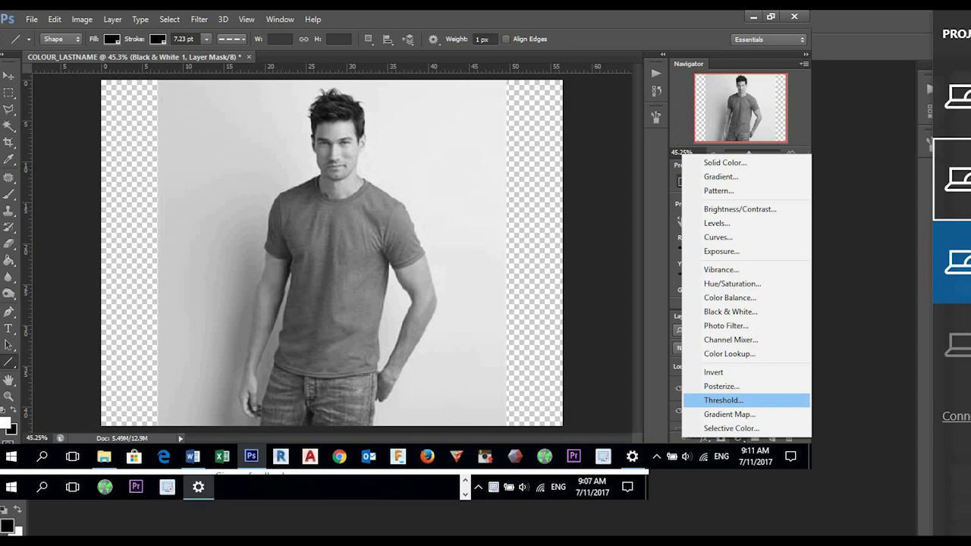
left_click(722, 400)
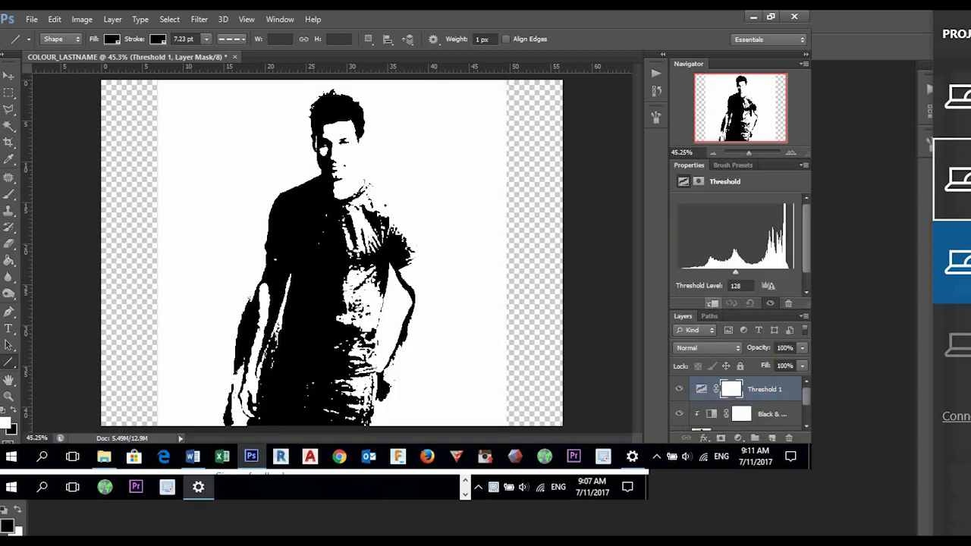
left_click(713, 304)
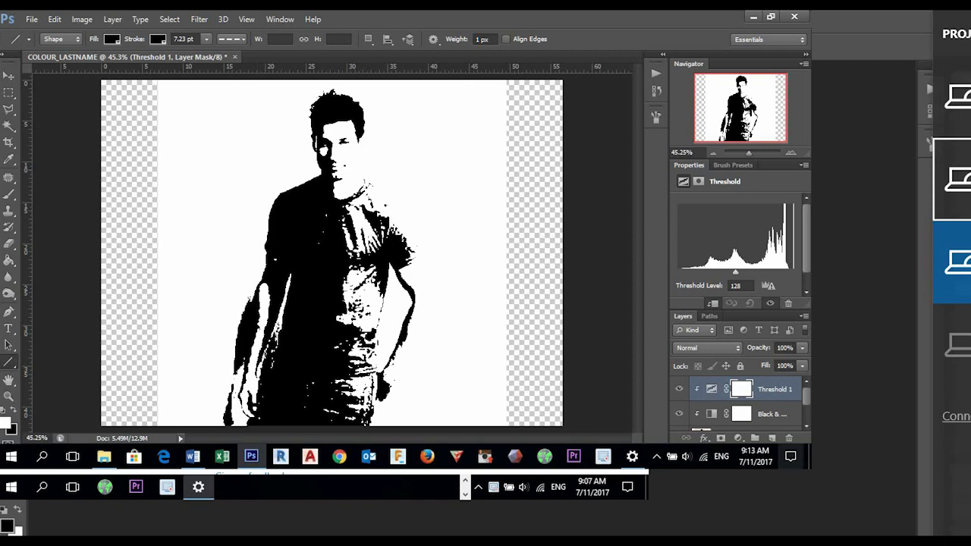
- Set the Threshold adjustment's level to 108 to thin out the black areas on the figure
left_click(772, 414)
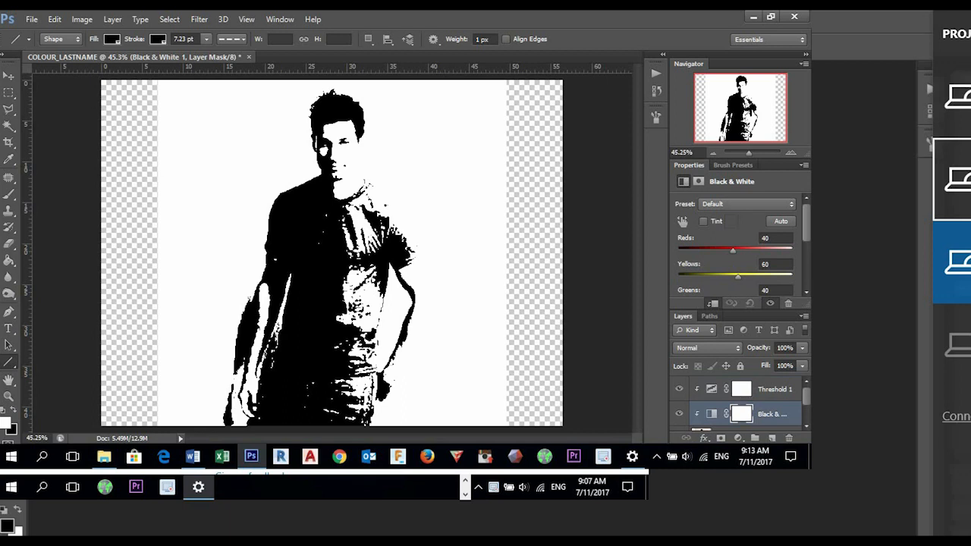
left_click(774, 389)
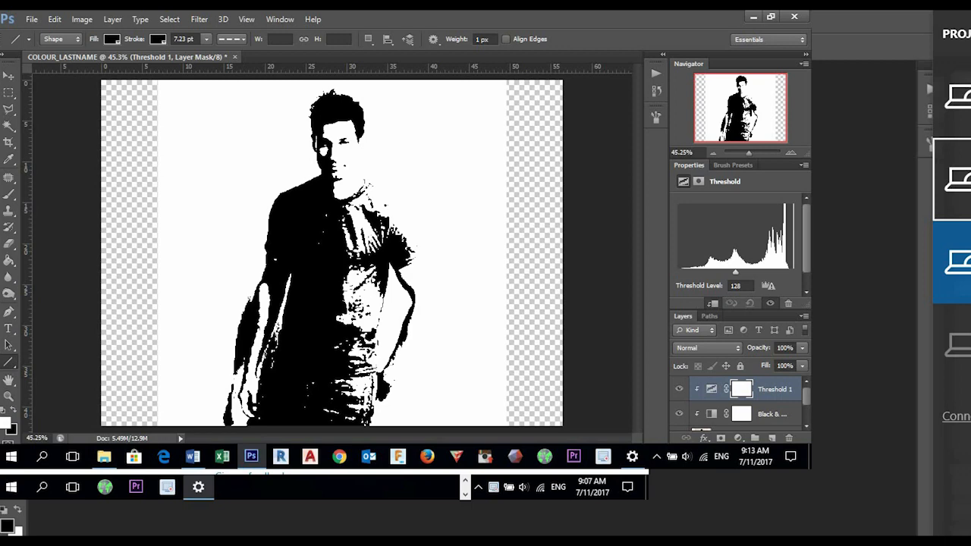
left_click_drag(735, 271, 718, 271)
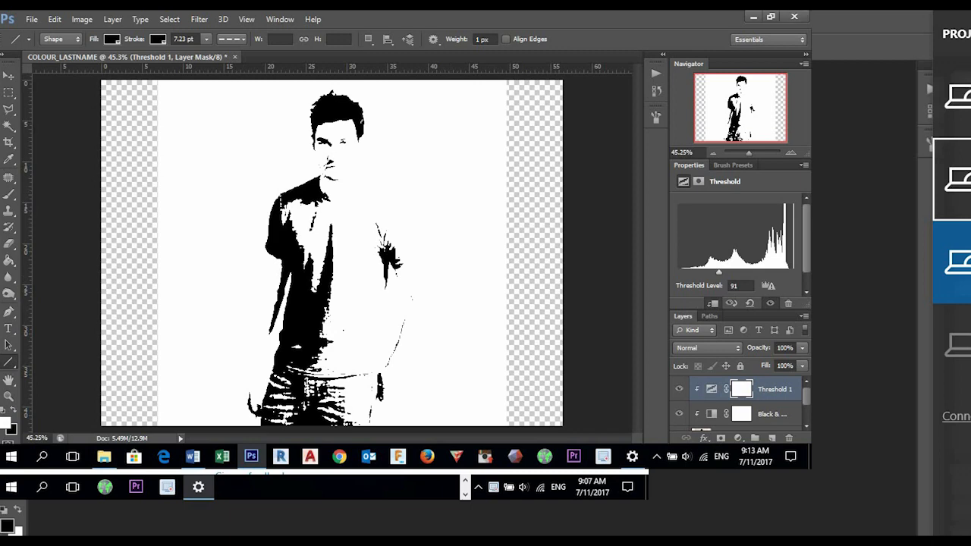
mouse_move(719, 272)
left_mouse_down()
mouse_move(740, 271)
mouse_move(726, 271)
left_mouse_up()
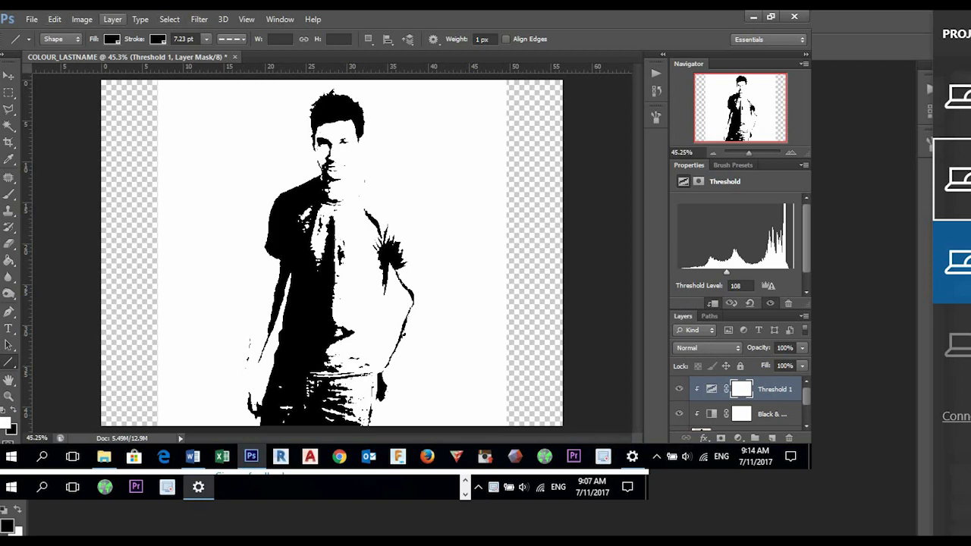
- Save the document in the Lesson 5 folder as a Photoshop file named COLOUR_LASTNAME Diffusion.psd
left_click(31, 19)
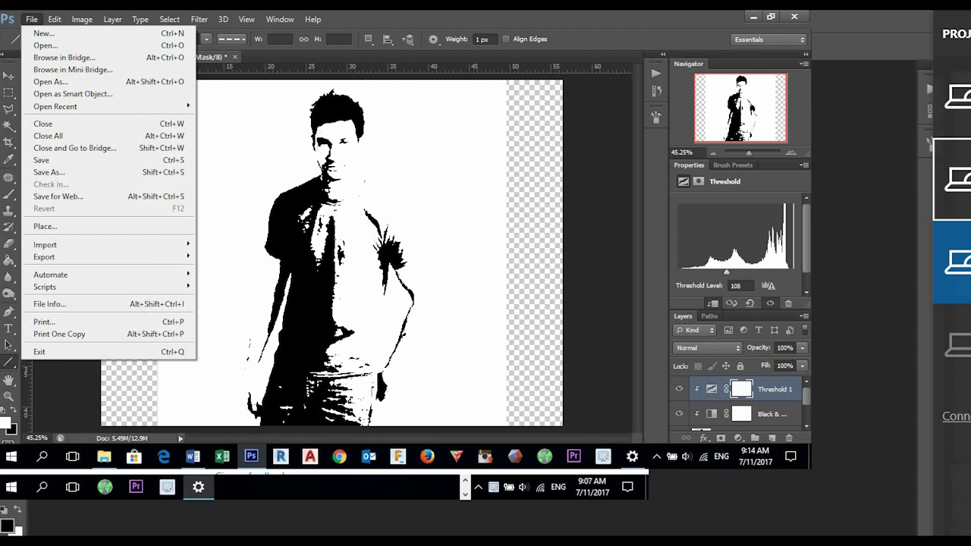
left_click(47, 172)
left_click(339, 274)
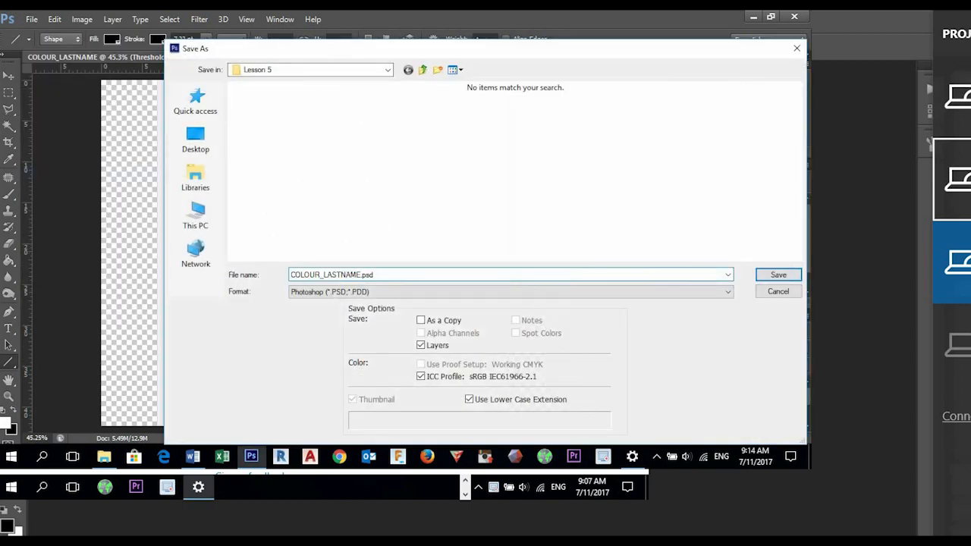
type("Diffusion")
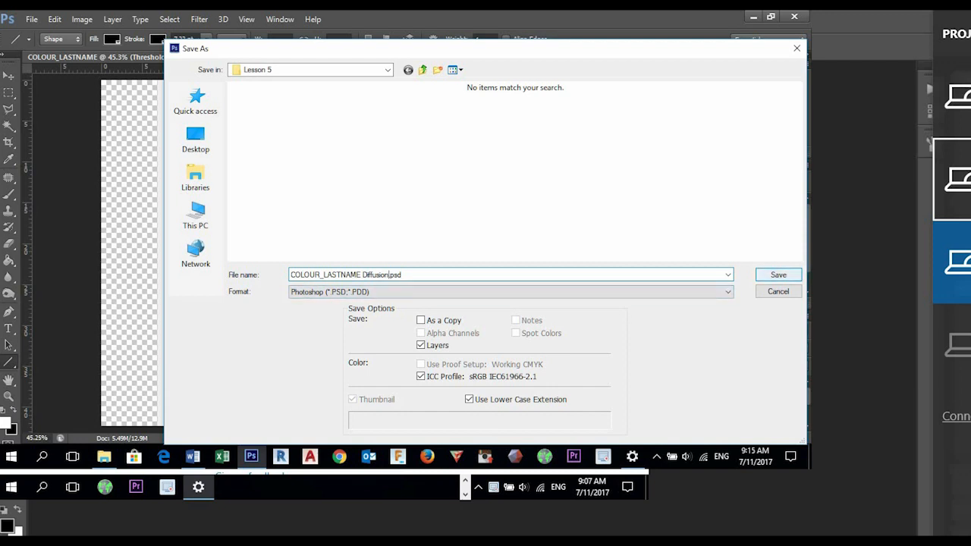
key("Return")
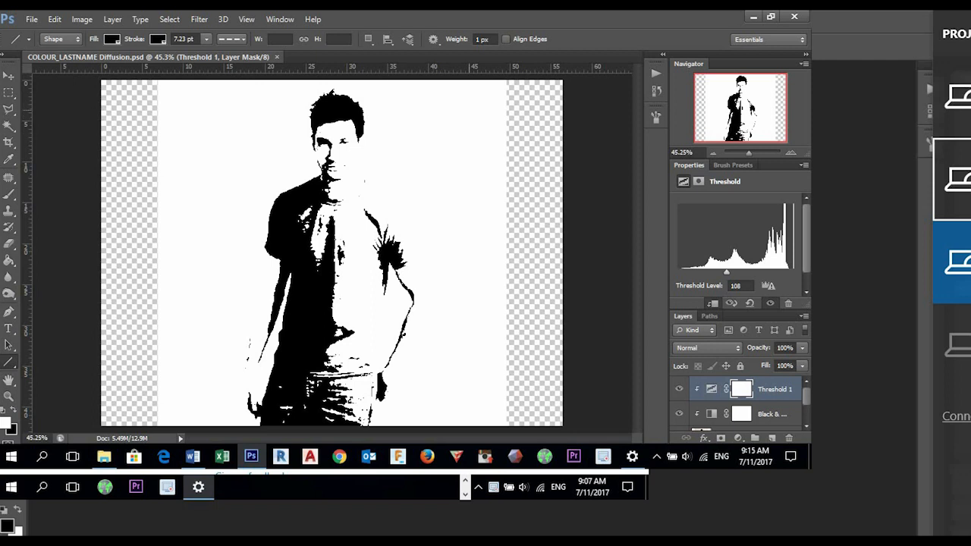
- Delete the GD001 copy layer together with its two clipped adjustments and show the original GD001 layer
scroll(739, 402, "down", 1)
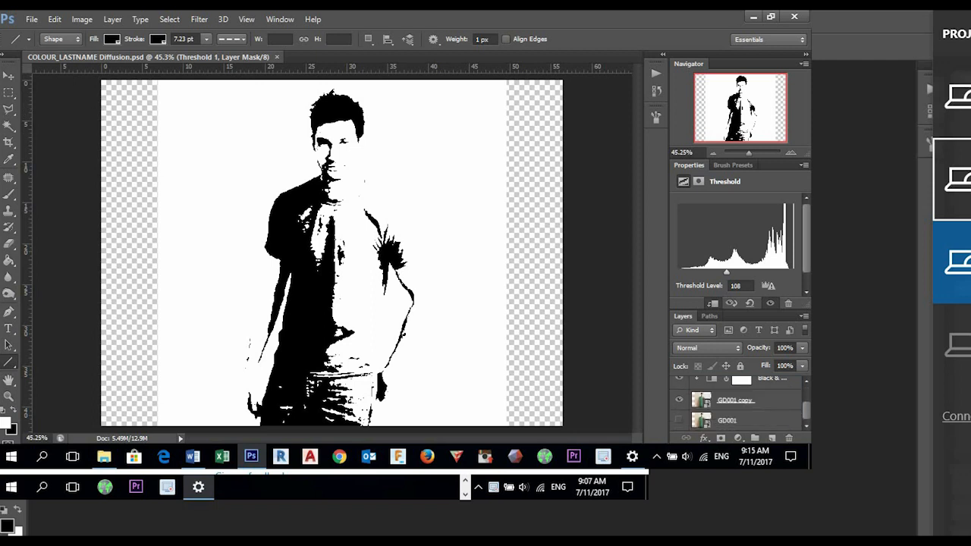
left_click(766, 401, "shift")
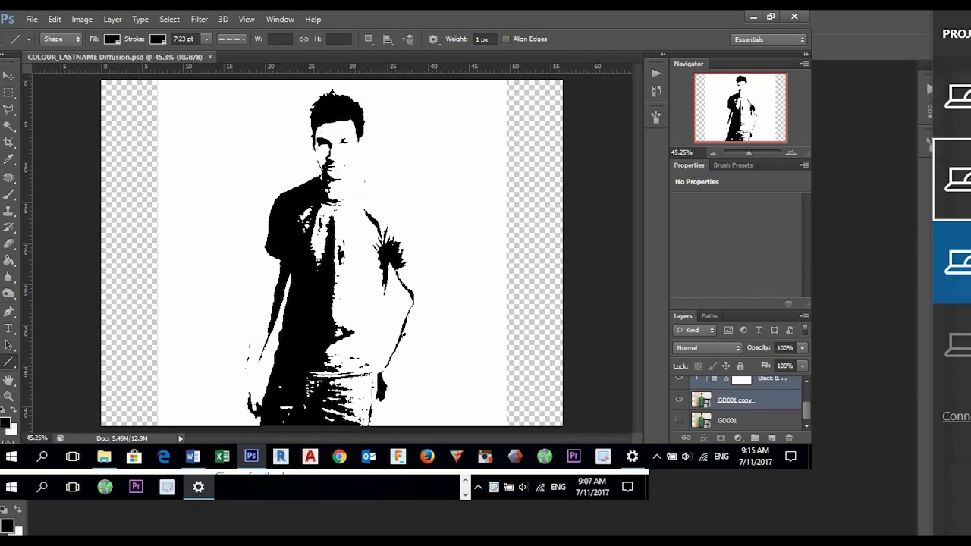
left_click_drag(740, 400, 789, 438)
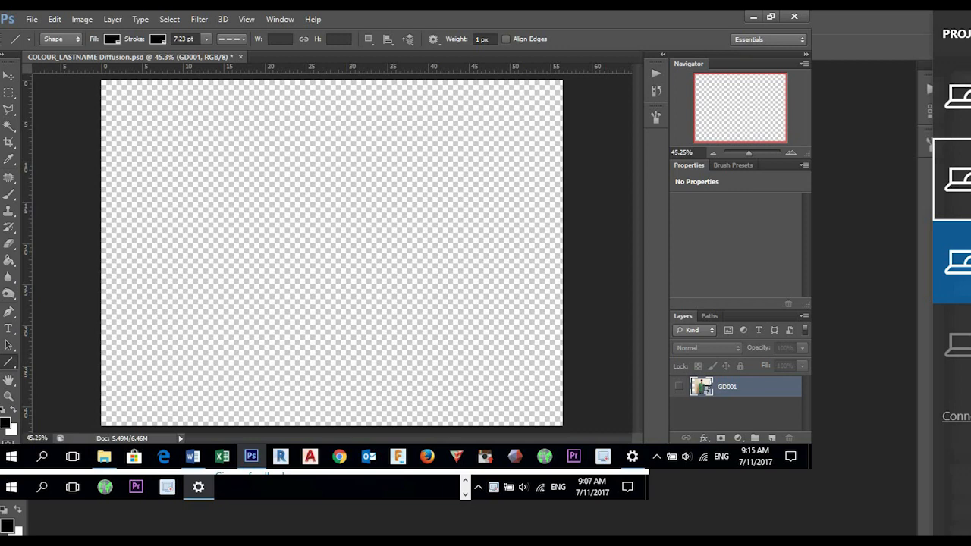
left_click(678, 386)
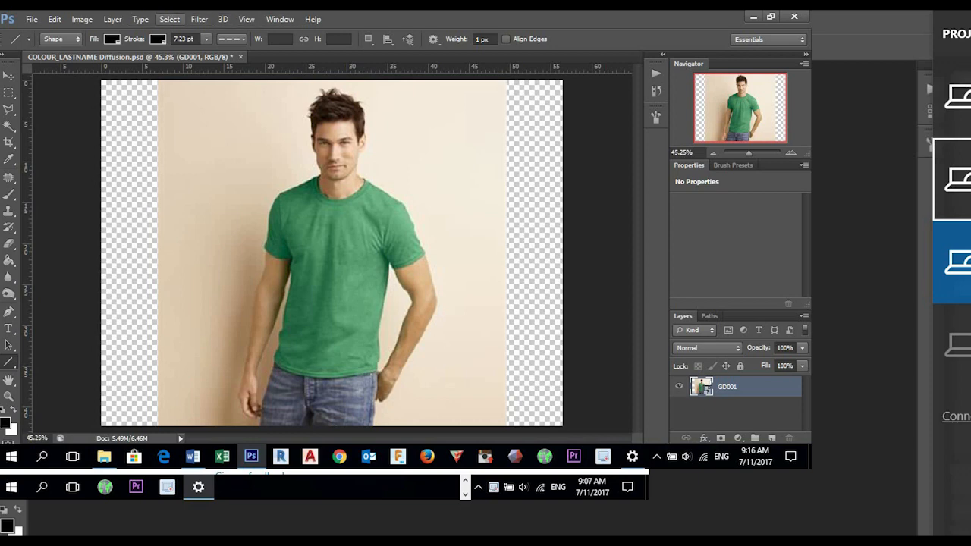
- Select the green shirt with Color Range at a fuzziness of 121 and add a layer mask to GD001 from it
left_click(169, 19)
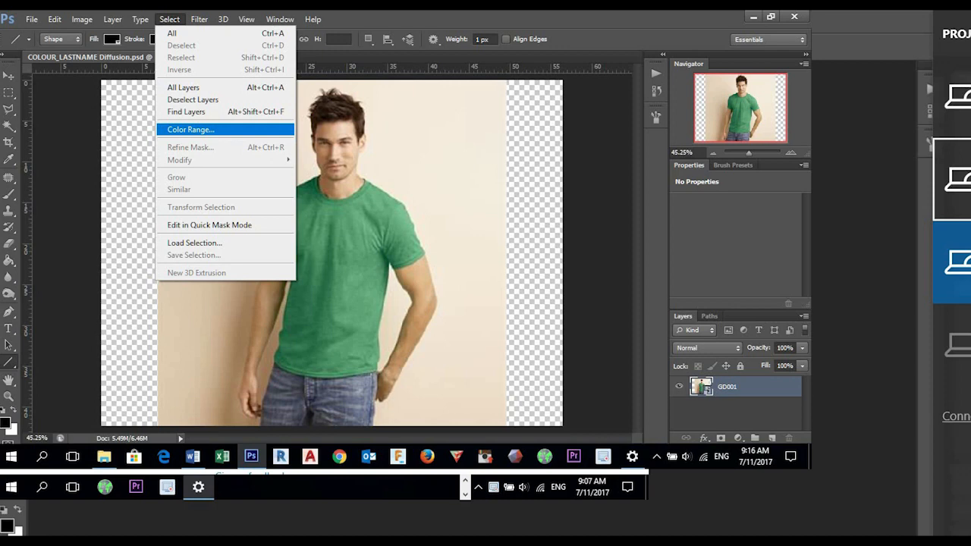
left_click(190, 129)
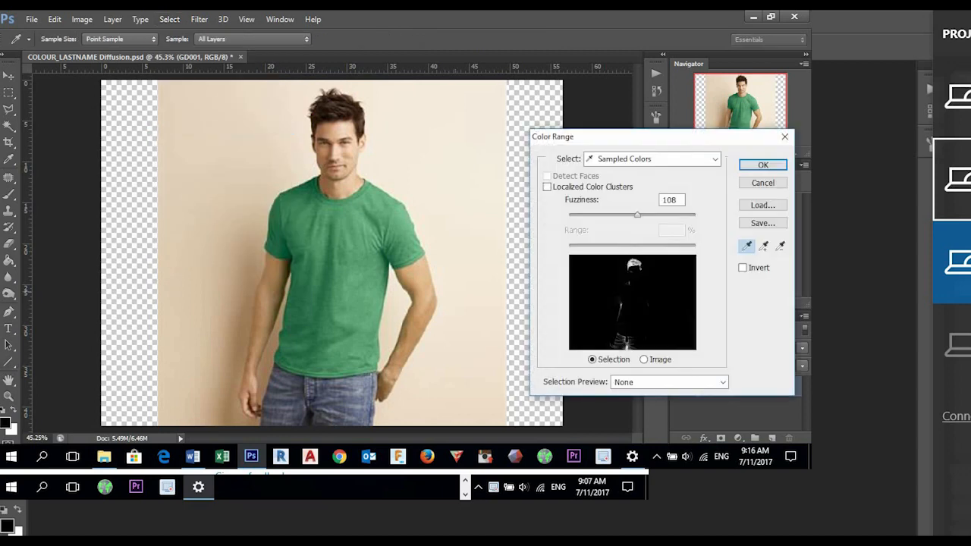
left_click_drag(652, 136, 637, 75)
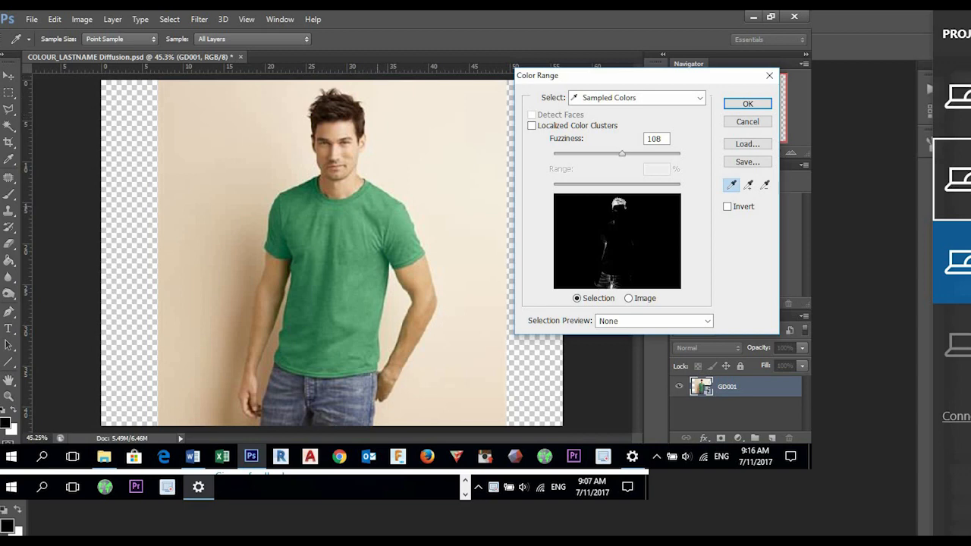
left_click(341, 244)
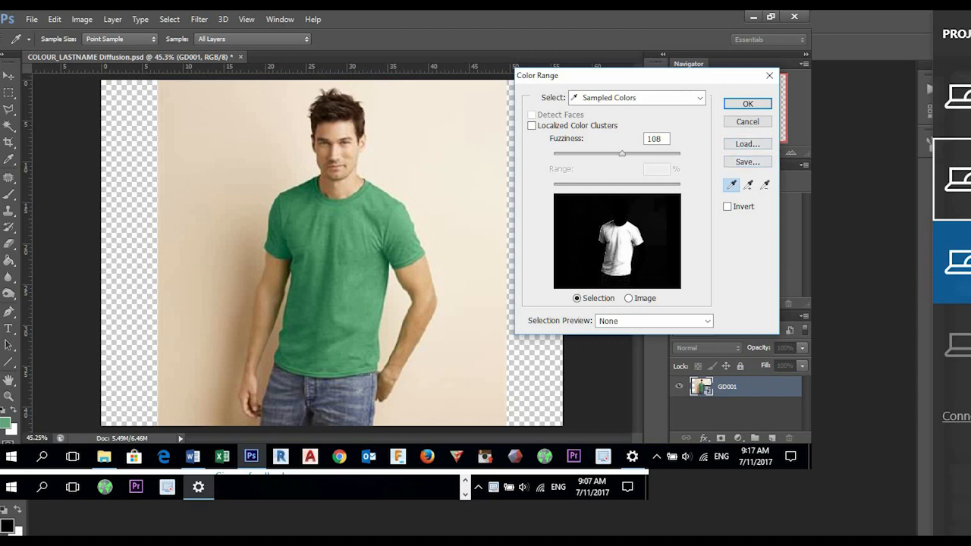
left_click_drag(622, 154, 638, 154)
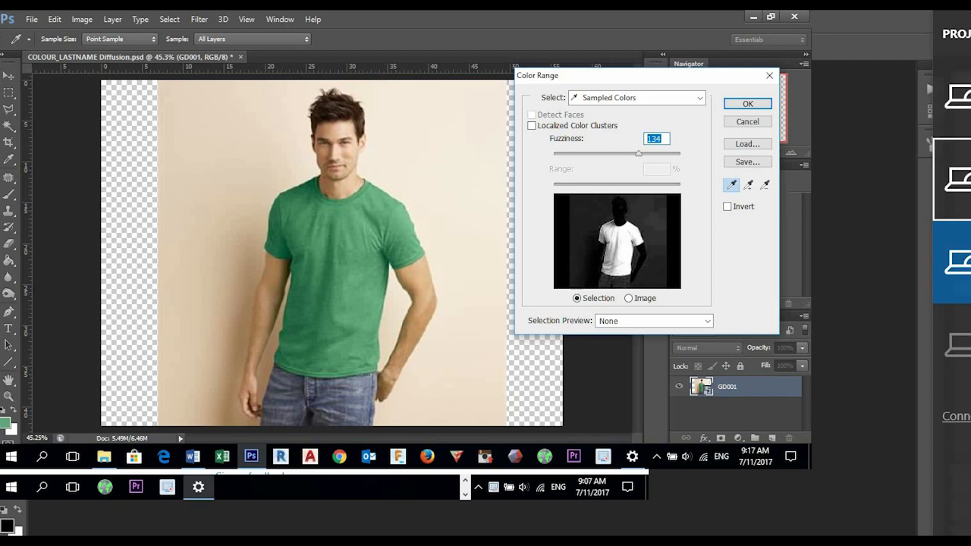
left_click_drag(638, 154, 630, 154)
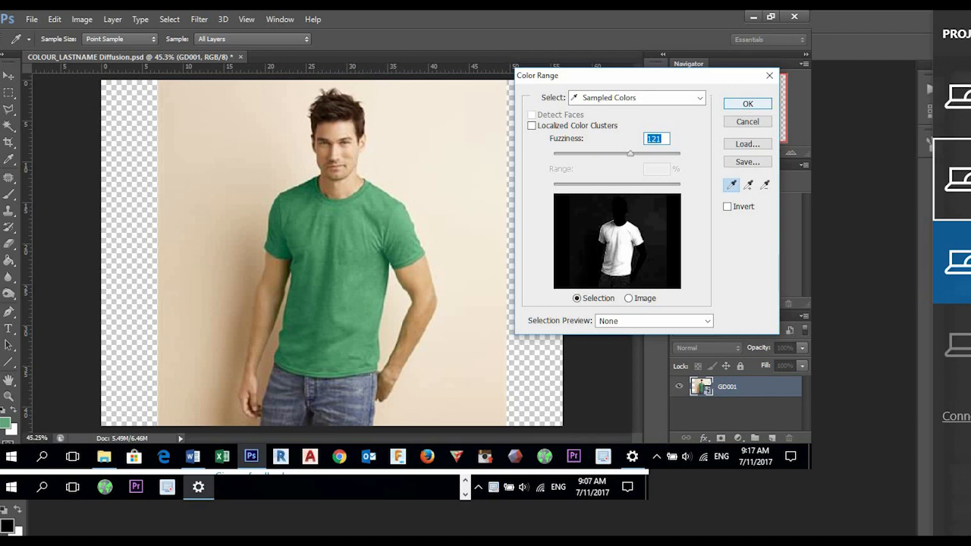
key("Return")
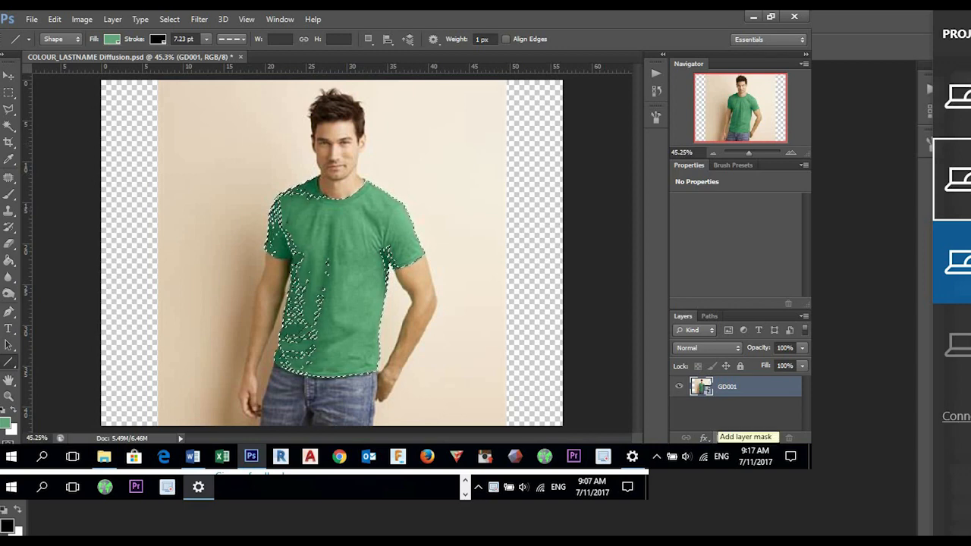
left_click(720, 438)
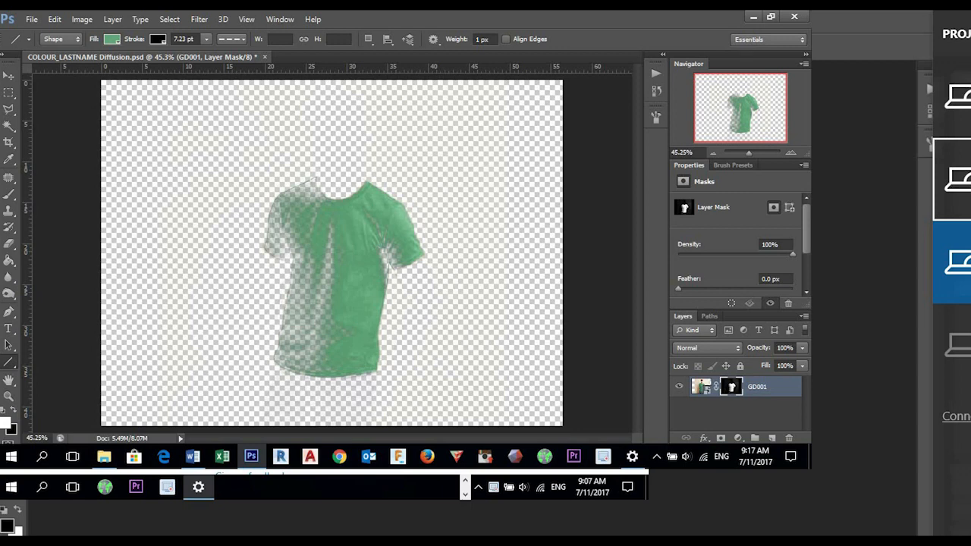
- Undo the shirt mask and the earlier layer deletion, and delete GD001 copy with its adjustments again
key("ctrl+i")
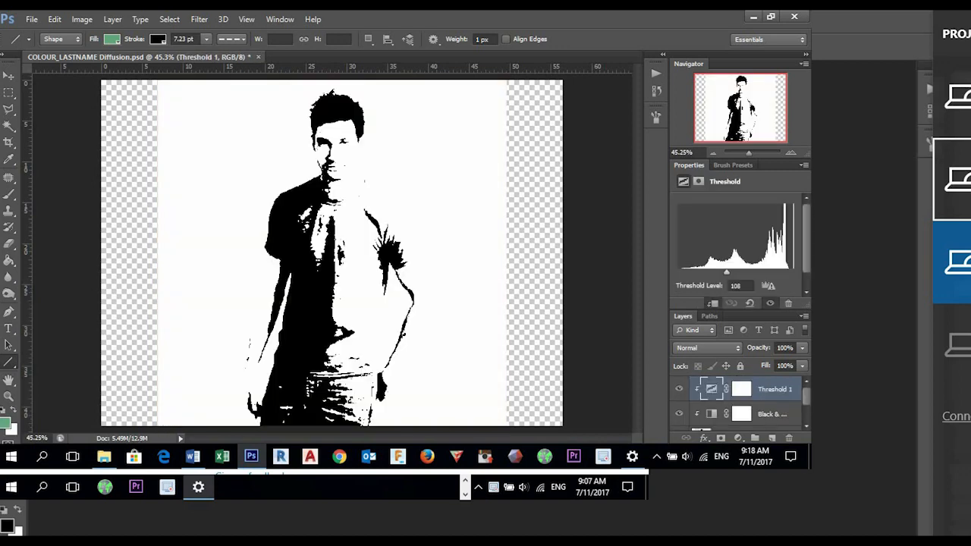
scroll(738, 403, "down", 2)
left_click(734, 401, "shift")
left_click_drag(735, 400, 789, 438)
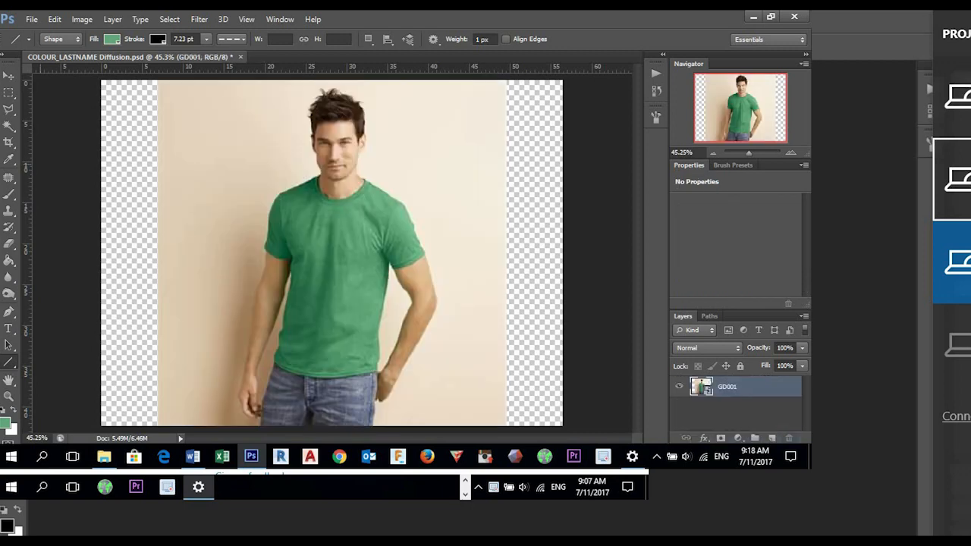
- Select the green shirt on the GD001 layer with Color Range at a fuzziness of 134
left_click(169, 19)
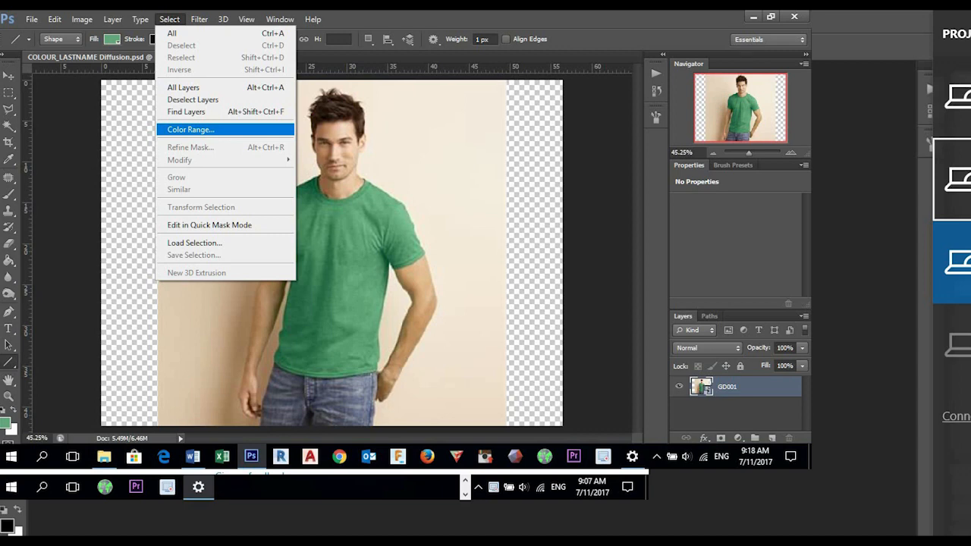
left_click(190, 130)
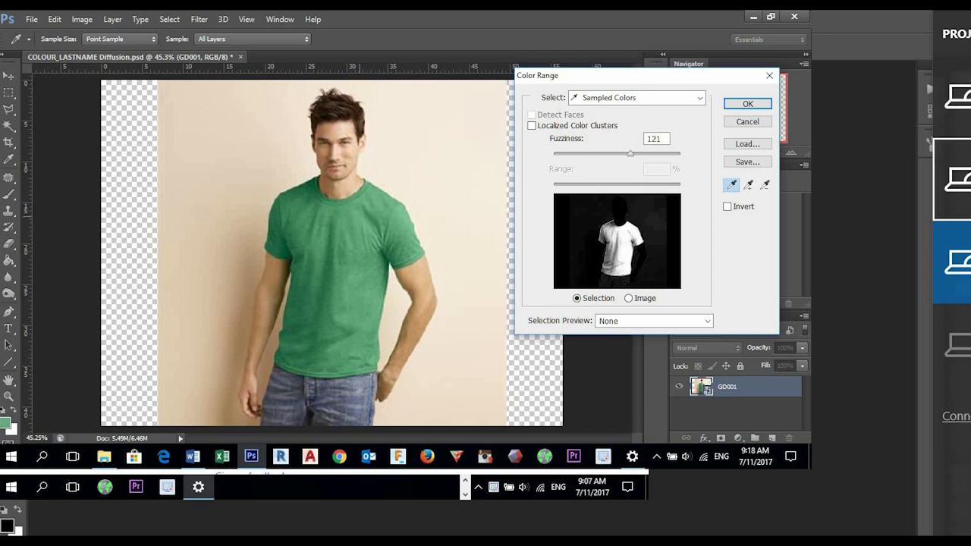
left_click_drag(630, 154, 639, 154)
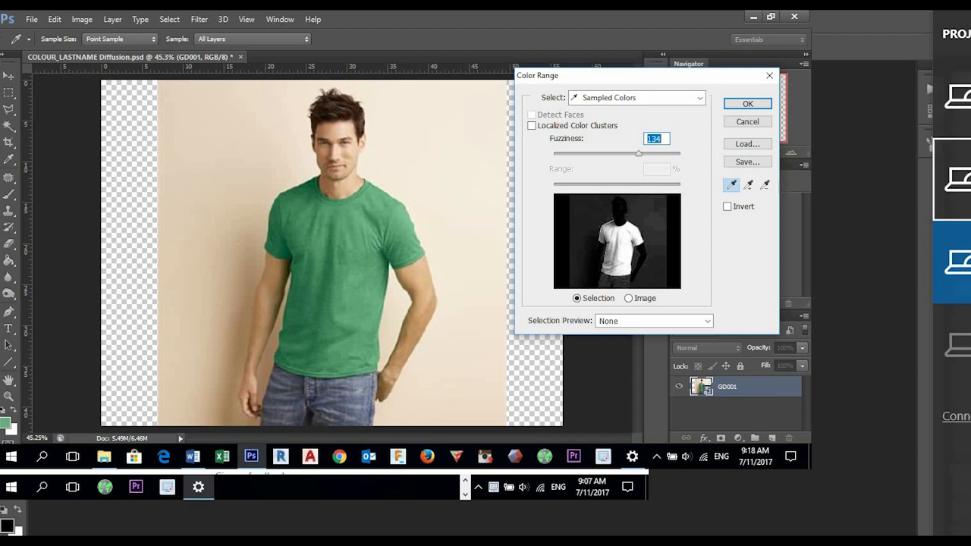
left_click_drag(639, 154, 651, 154)
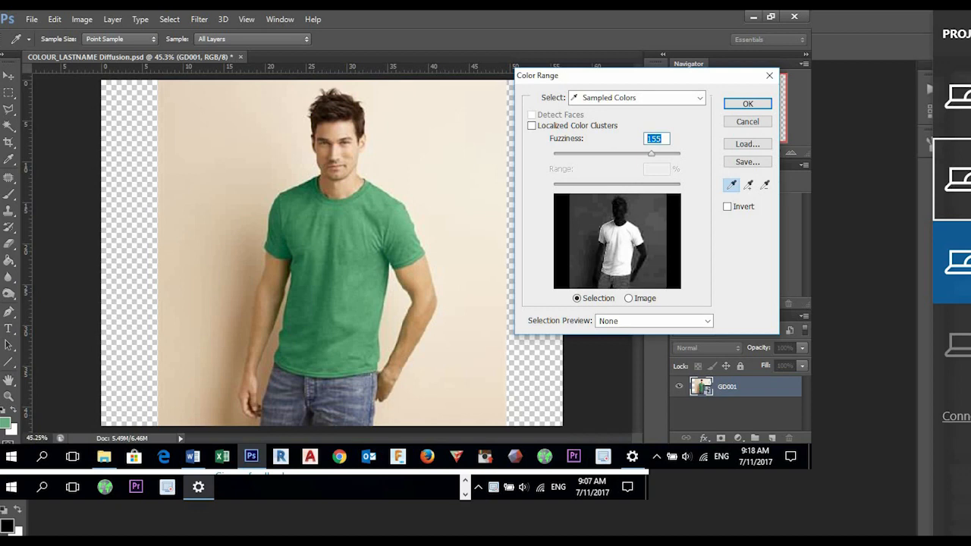
left_click_drag(651, 154, 646, 154)
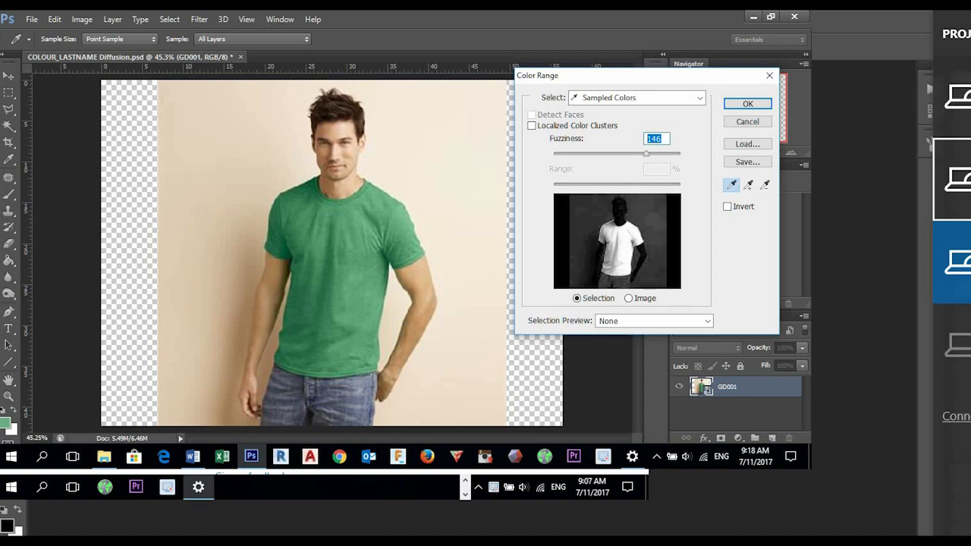
left_click_drag(645, 154, 638, 154)
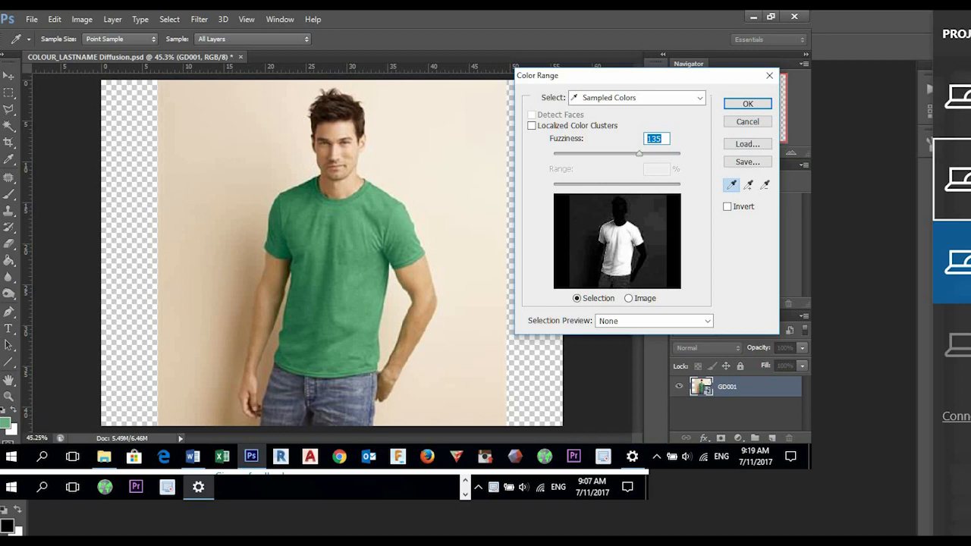
left_click_drag(639, 154, 640, 154)
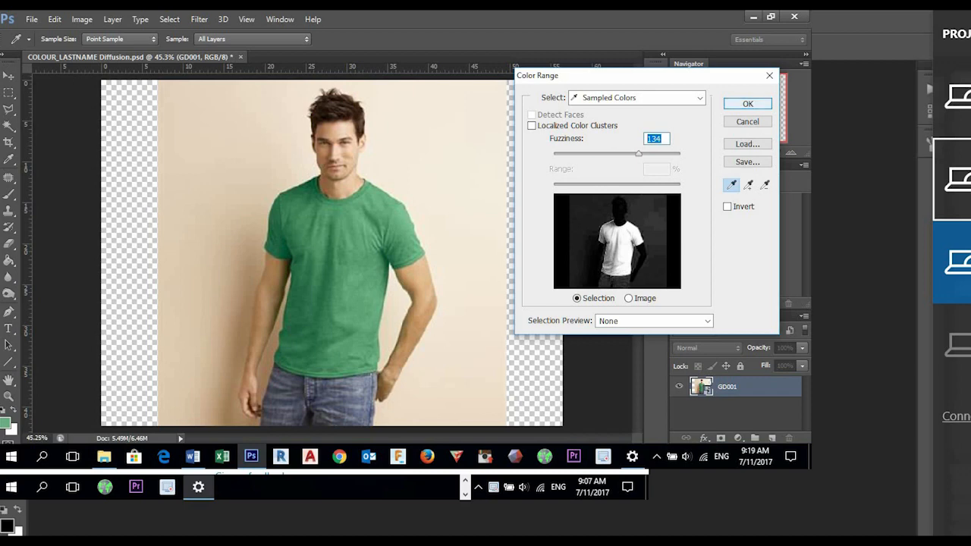
key("Return")
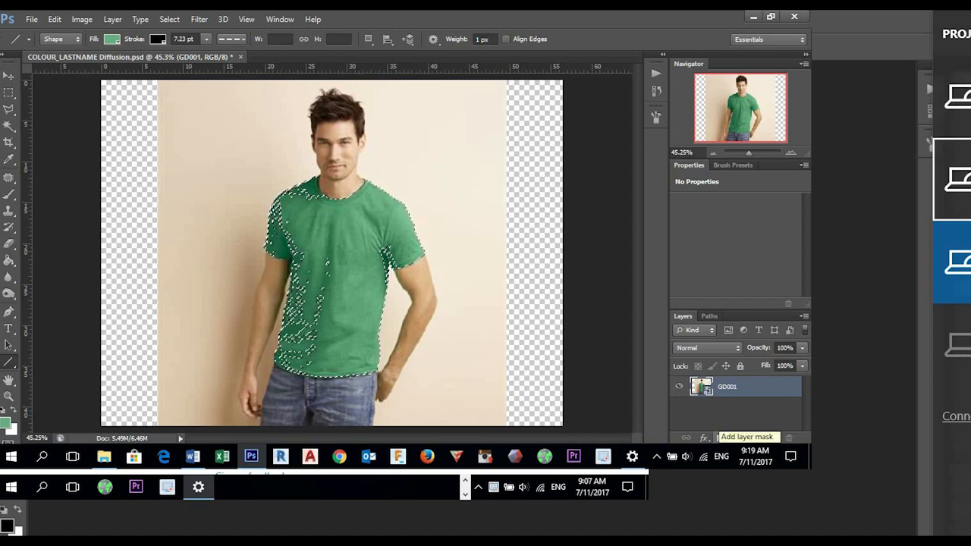
- Add a layer mask to GD001 from the shirt selection and invert the mask so the shirt is hidden
left_click(721, 438)
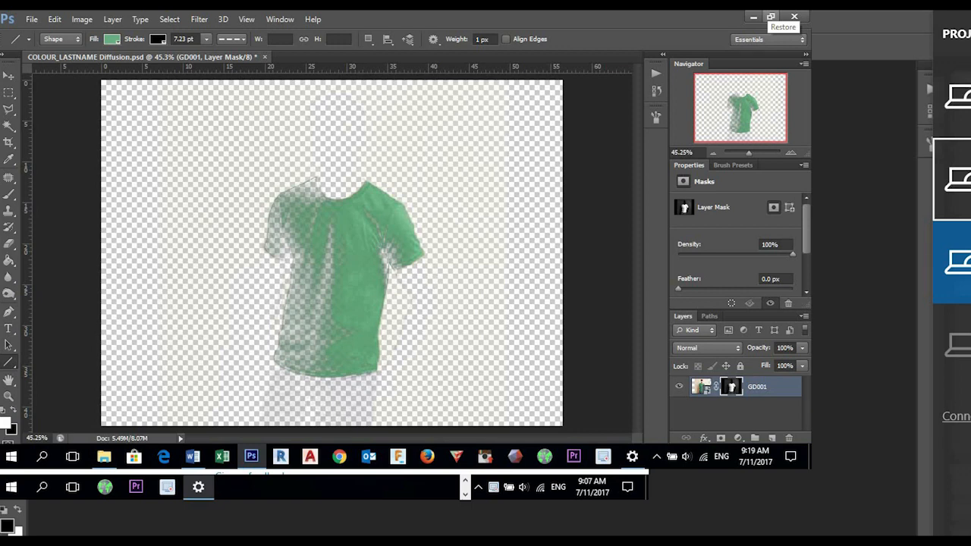
key("ctrl+i")
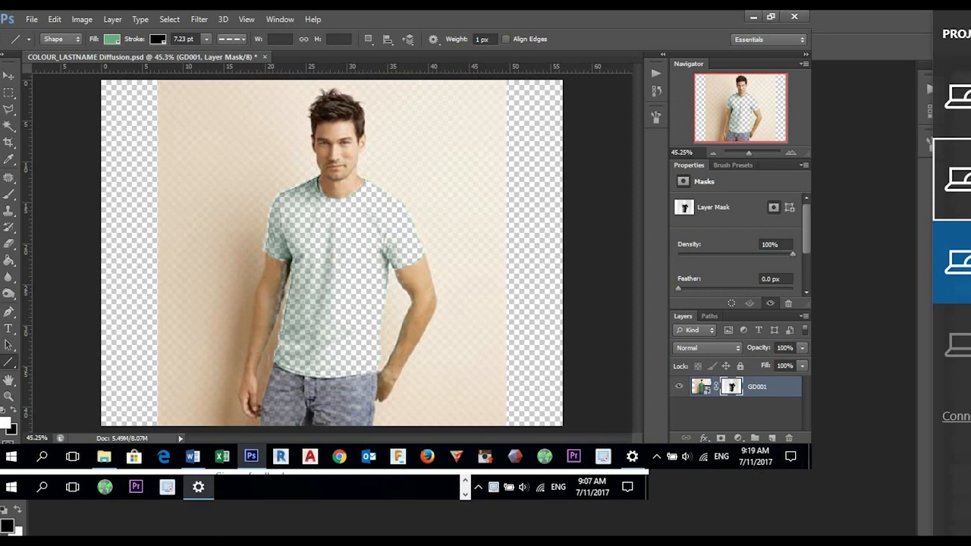
scroll(307, 201, "up", 7)
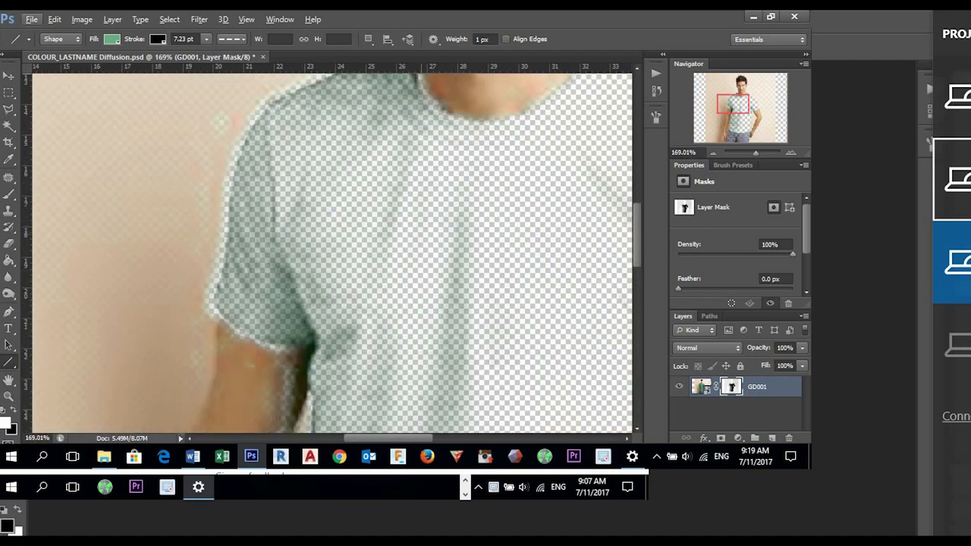
scroll(333, 250, "up", 5)
scroll(333, 250, "down", 6)
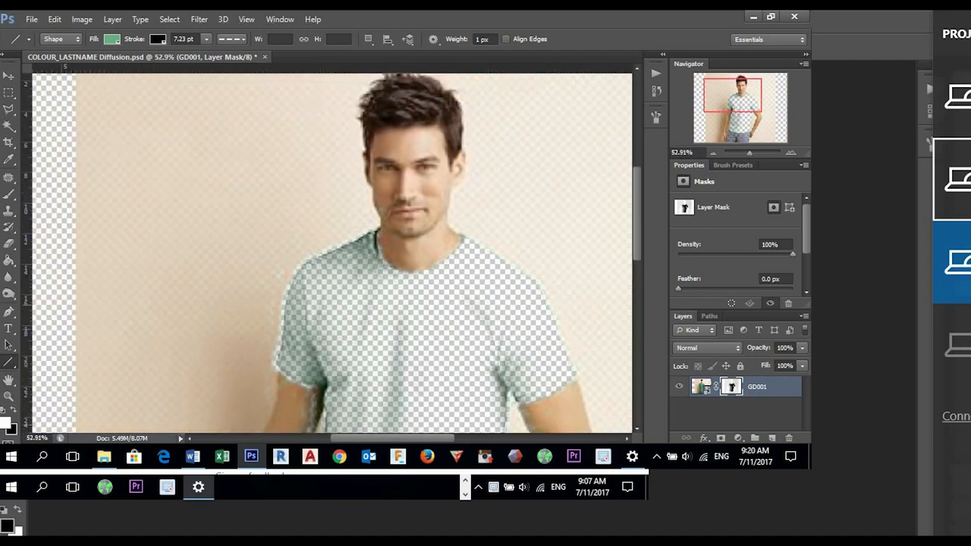
scroll(341, 304, "up", 5)
scroll(332, 250, "down", 5)
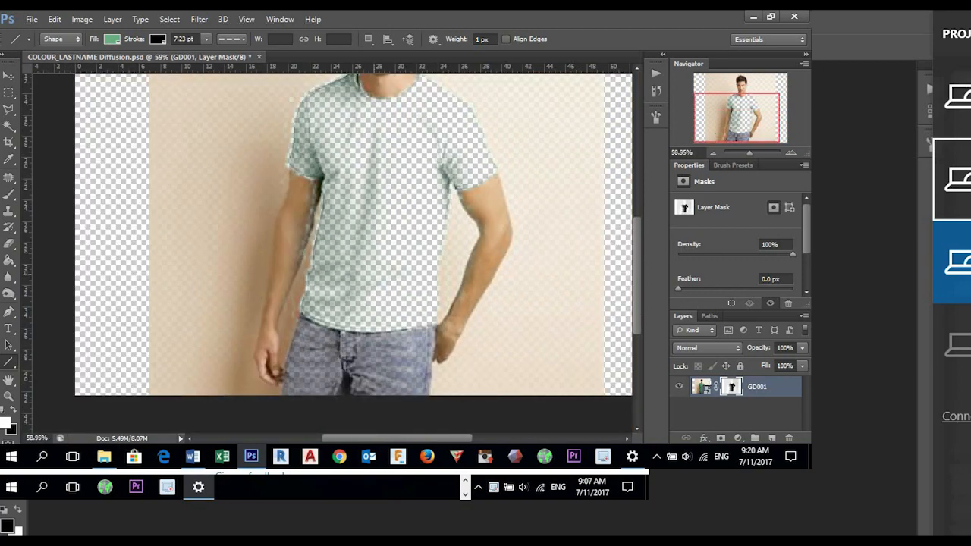
left_click(732, 387, "ctrl")
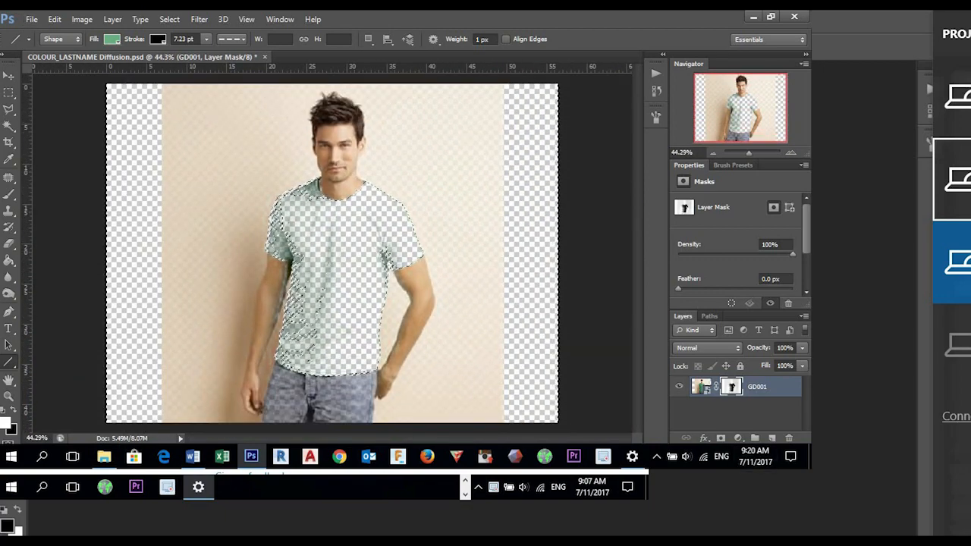
left_click(736, 415)
key("ctrl+d")
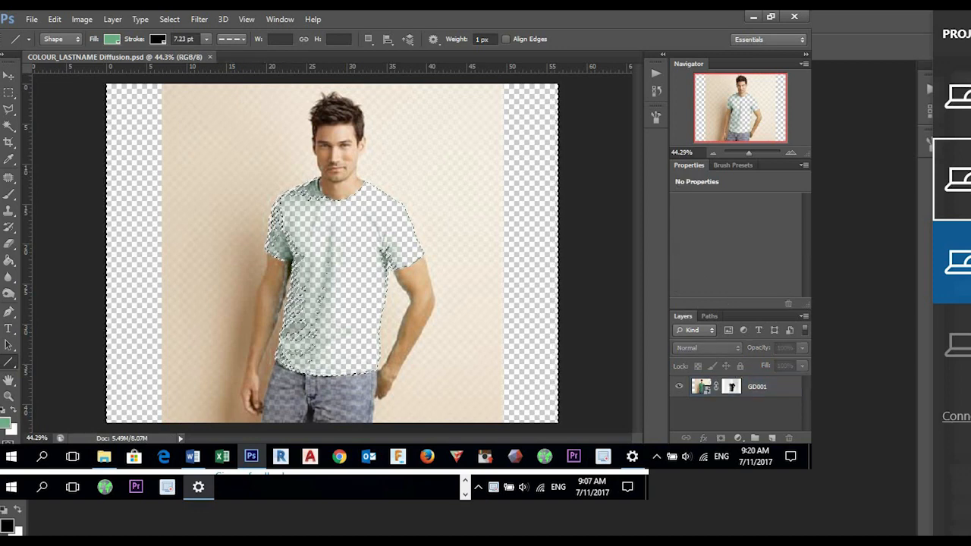
left_click(731, 387, "shift")
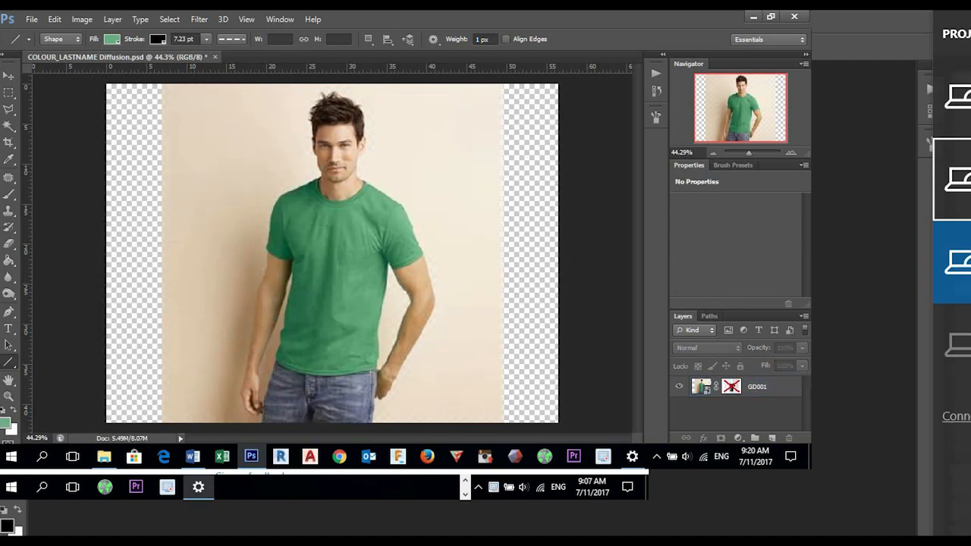
left_click(731, 387, "shift")
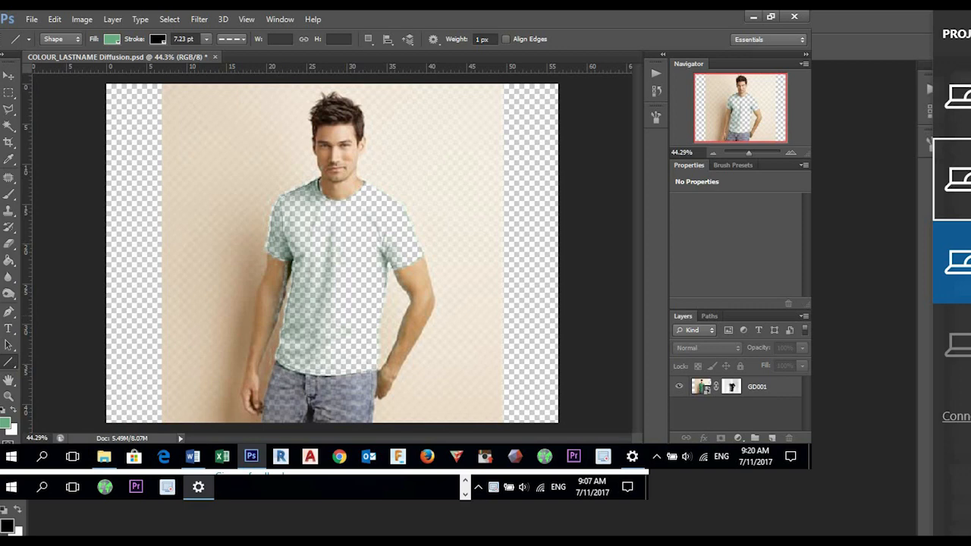
- Display the GD001 layer mask by itself on the canvas, focused on the shirt area
left_click(732, 386, "alt")
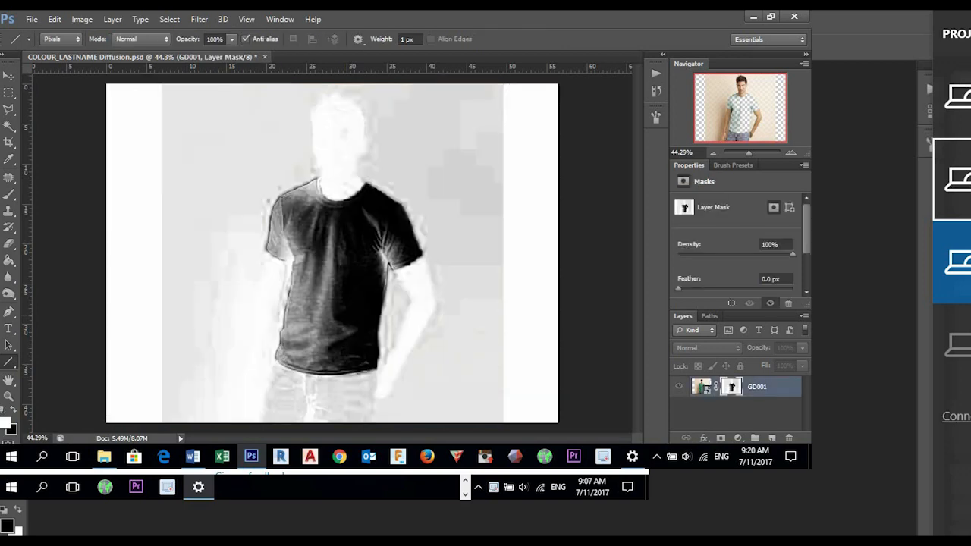
left_click(731, 386, "alt")
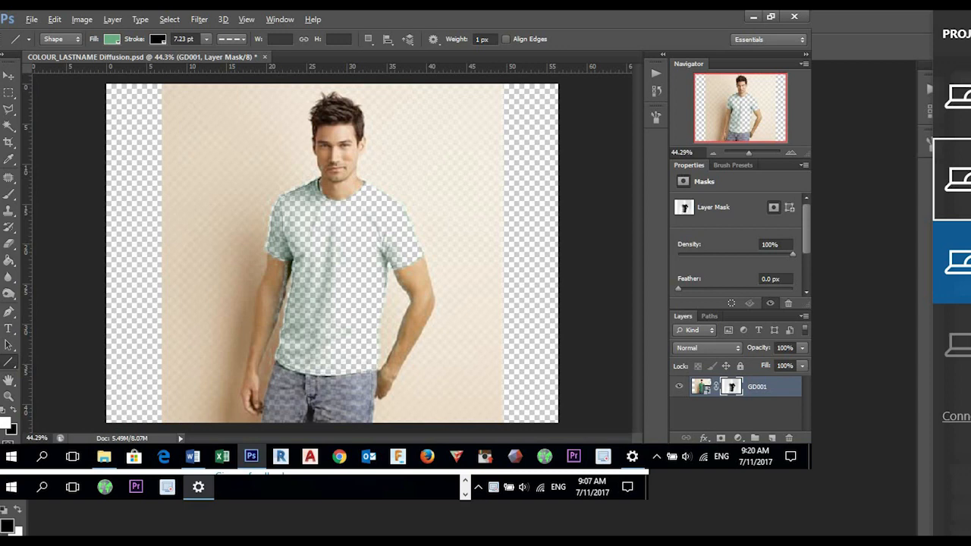
left_click(731, 387, "alt")
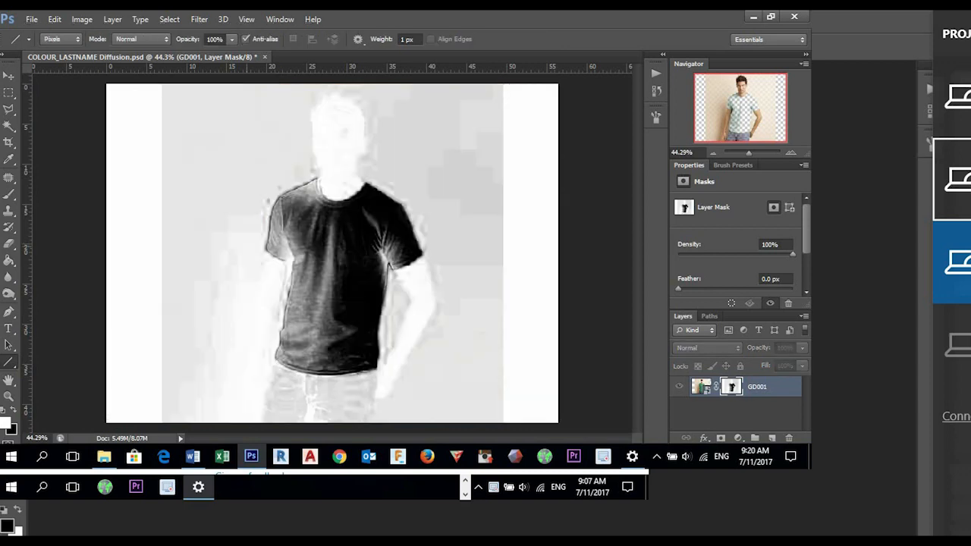
scroll(308, 283, "up", 5)
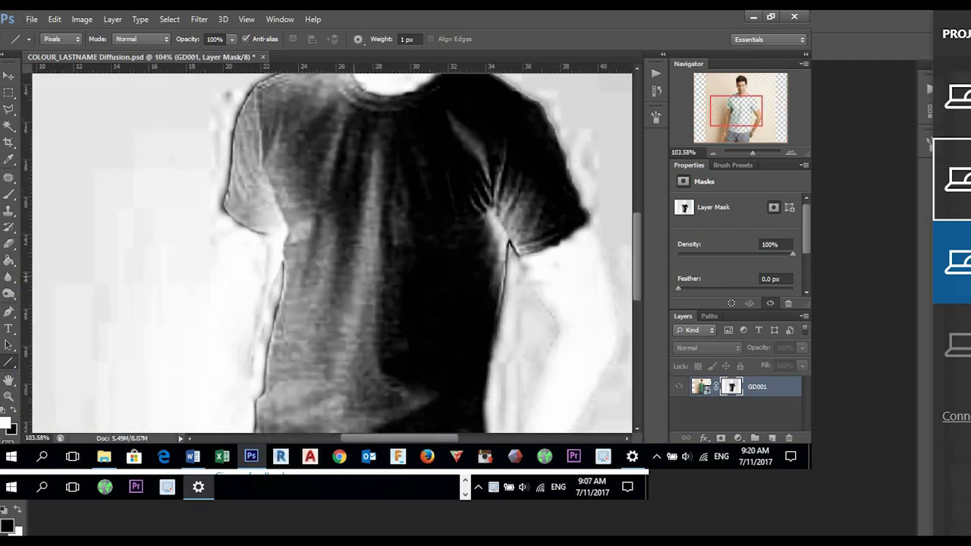
scroll(368, 286, "down", 2)
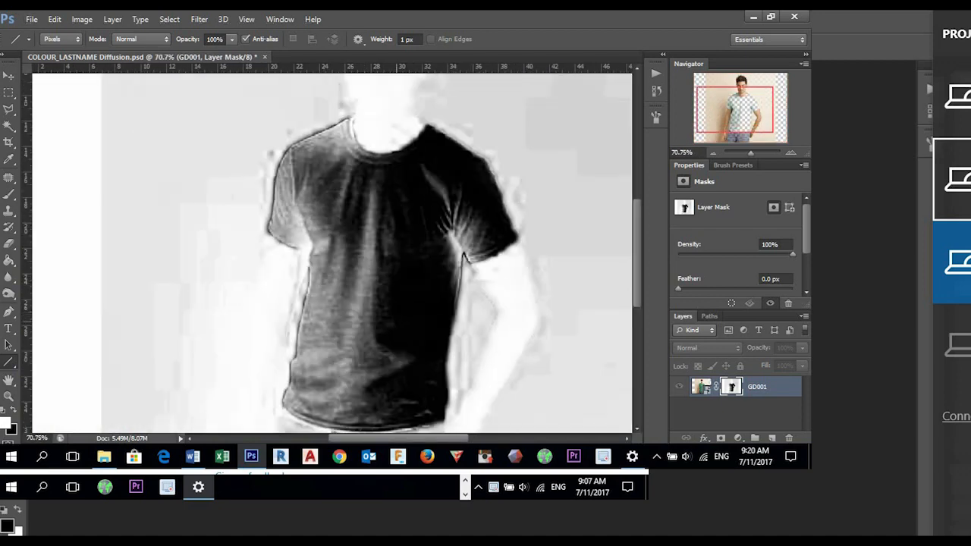
scroll(364, 323, "up", 2)
scroll(330, 252, "down", 3)
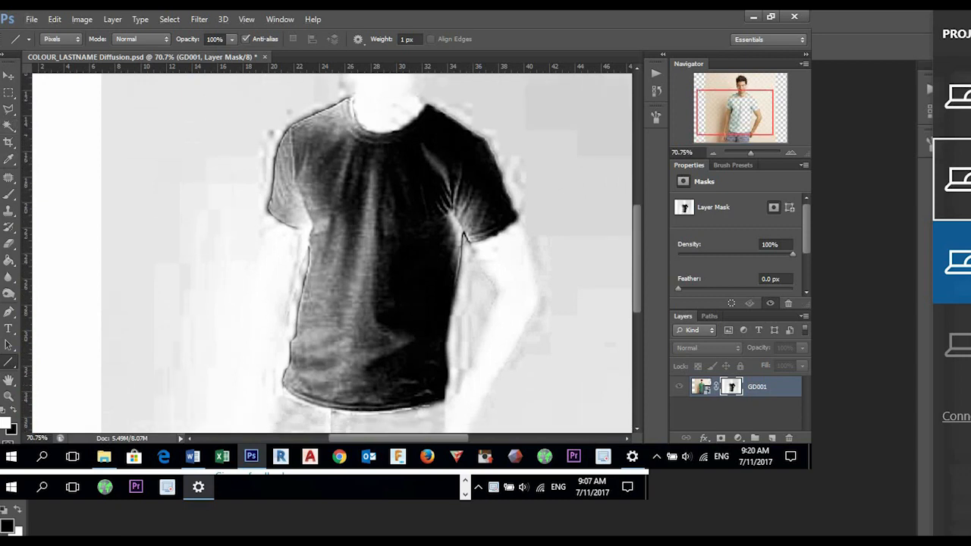
- Paint a few black strokes over the grey part of the shirt's chest in the mask with a 15 px brush
left_click(9, 192)
left_click(62, 191)
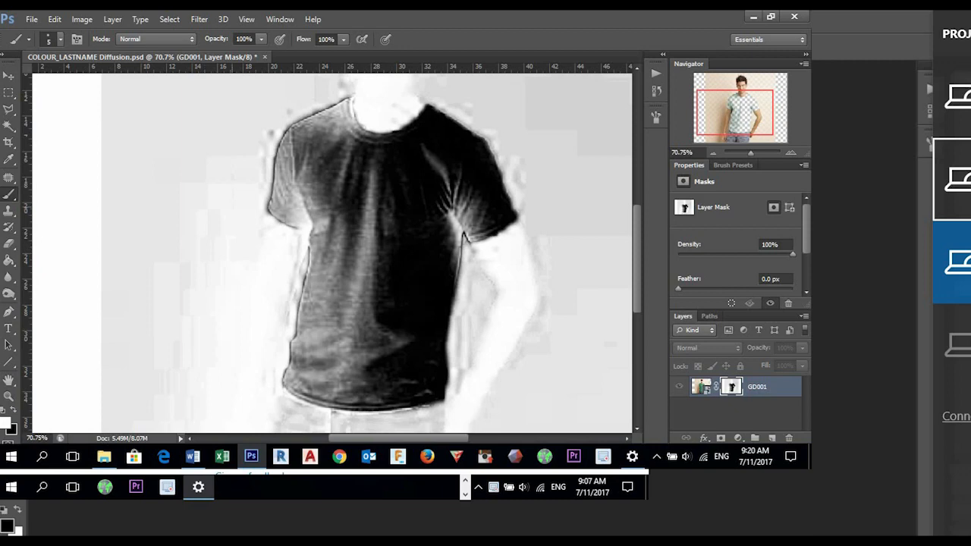
right_click(235, 206)
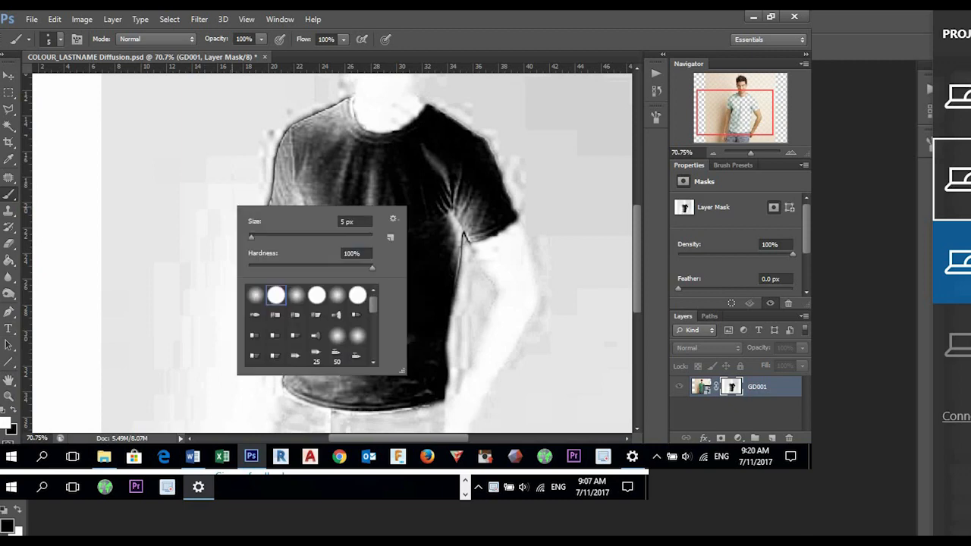
key("Escape")
right_click(386, 212)
mouse_move(398, 242)
left_mouse_down()
mouse_move(412, 242)
mouse_move(376, 174)
mouse_move(351, 227)
left_mouse_up()
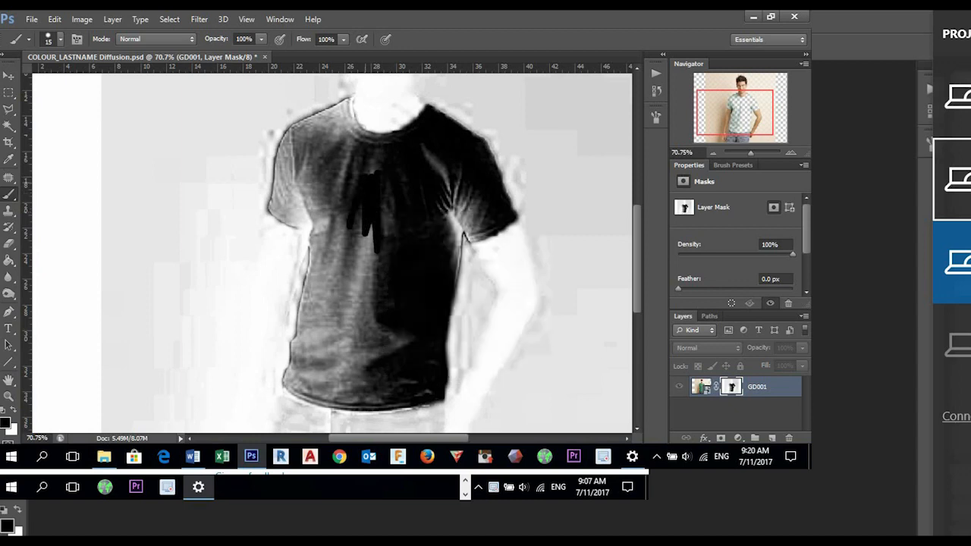
- Enlarge the brush to 40 px and paint the shirt's interior solid black in the mask, including the grey area near the hem
right_click(372, 237)
left_click_drag(386, 269, 400, 270)
mouse_move(377, 195)
left_mouse_down()
mouse_move(374, 252)
mouse_move(390, 209)
mouse_move(440, 171)
mouse_move(457, 199)
mouse_move(454, 261)
mouse_move(424, 149)
mouse_move(307, 132)
mouse_move(287, 169)
mouse_move(302, 222)
mouse_move(326, 246)
mouse_move(314, 357)
mouse_move(363, 377)
mouse_move(328, 325)
mouse_move(348, 341)
mouse_move(398, 350)
mouse_move(351, 337)
mouse_move(345, 355)
left_mouse_up()
mouse_move(346, 308)
left_mouse_down()
mouse_move(348, 207)
mouse_move(340, 266)
mouse_move(334, 196)
mouse_move(303, 160)
mouse_move(401, 174)
mouse_move(345, 169)
left_mouse_up()
mouse_move(472, 190)
left_mouse_down()
mouse_move(475, 222)
mouse_move(467, 210)
left_mouse_up()
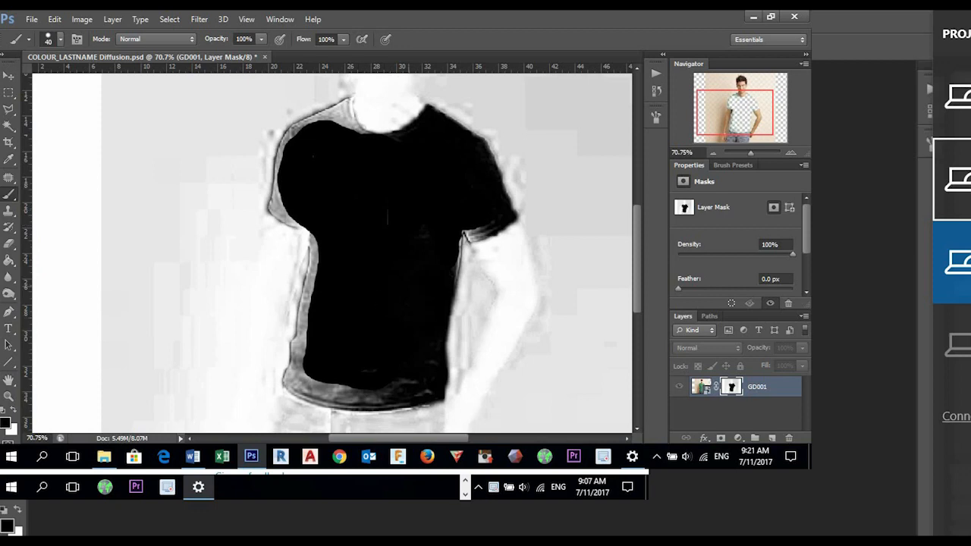
mouse_move(406, 381)
left_mouse_down()
mouse_move(428, 391)
mouse_move(307, 385)
mouse_move(299, 361)
mouse_move(317, 258)
left_mouse_up()
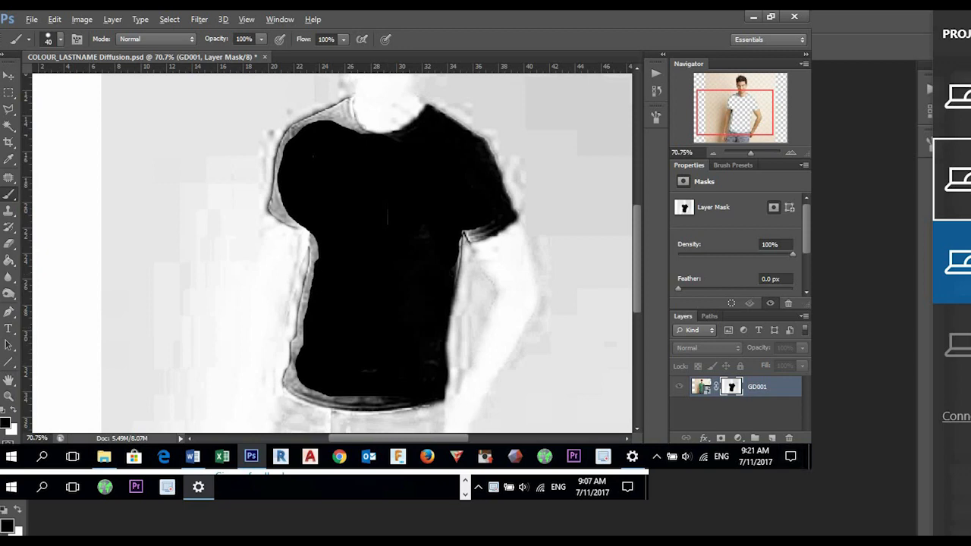
- Compare the mask with the masked photo and paint black over the grey area beside the collar in the mask
left_click(732, 387, "alt")
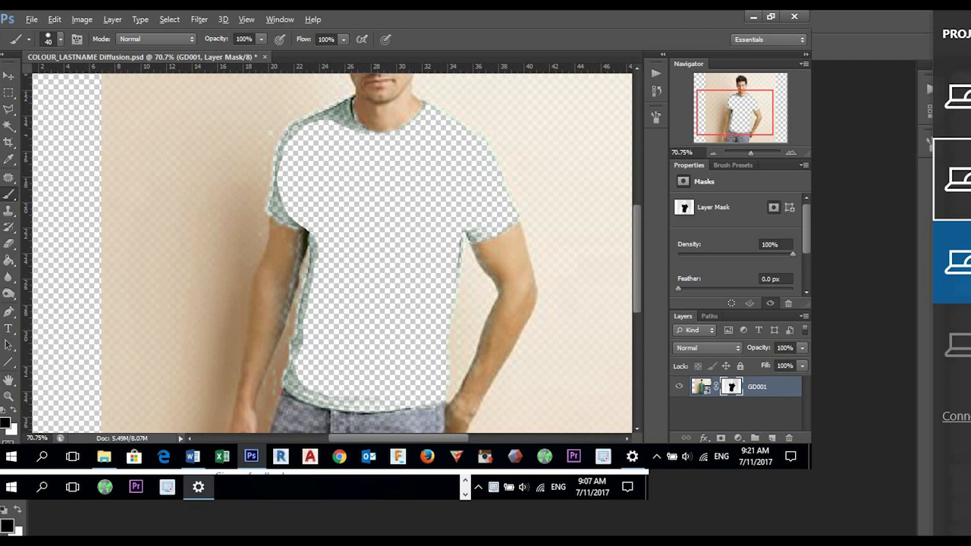
left_click(731, 386, "alt")
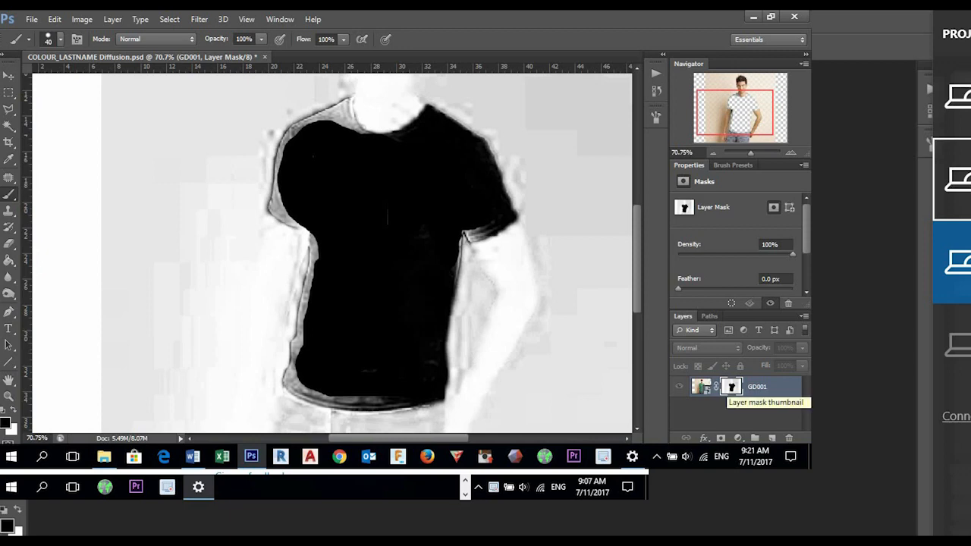
left_click(730, 387, "alt")
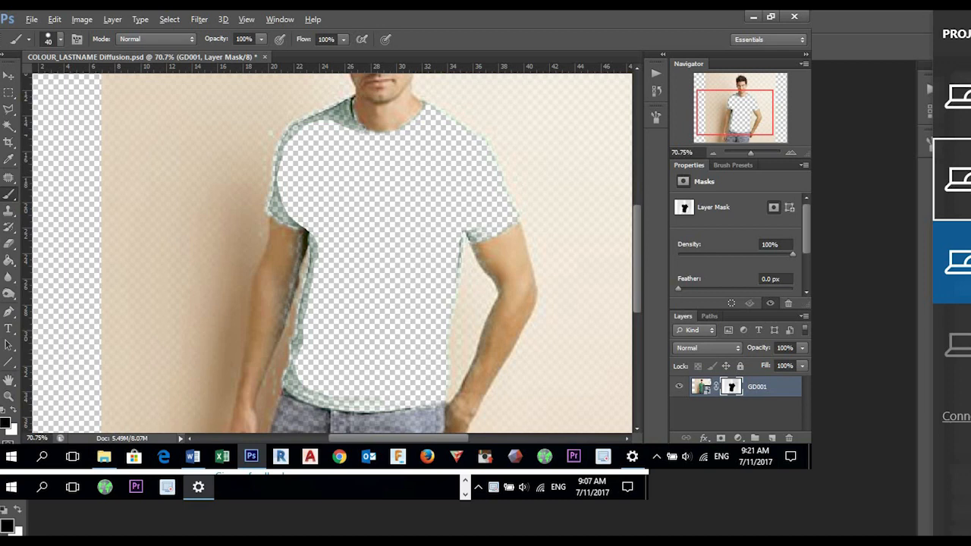
left_click(729, 387, "alt")
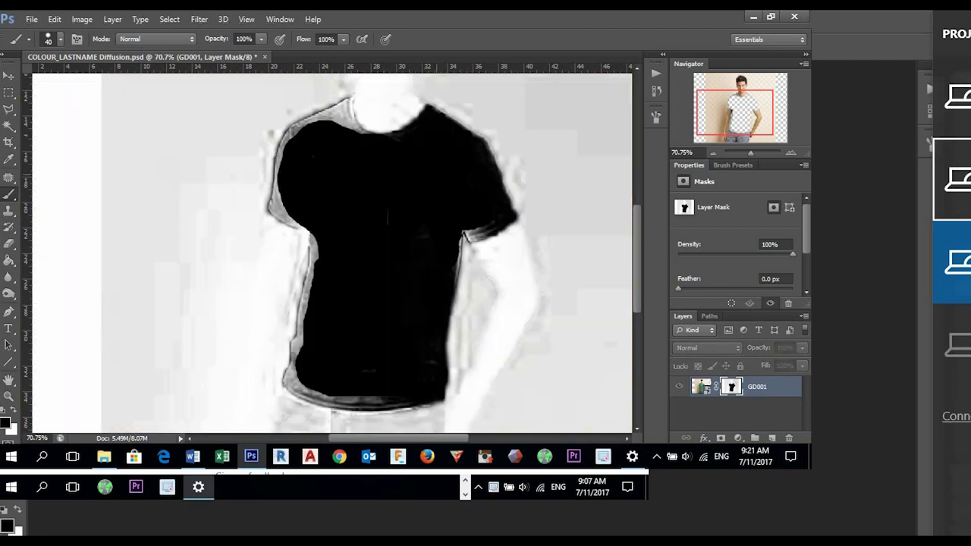
mouse_move(345, 127)
left_mouse_down()
mouse_move(330, 115)
mouse_move(312, 121)
left_mouse_up()
scroll(455, 244, "down", 5)
scroll(493, 250, "up", 6)
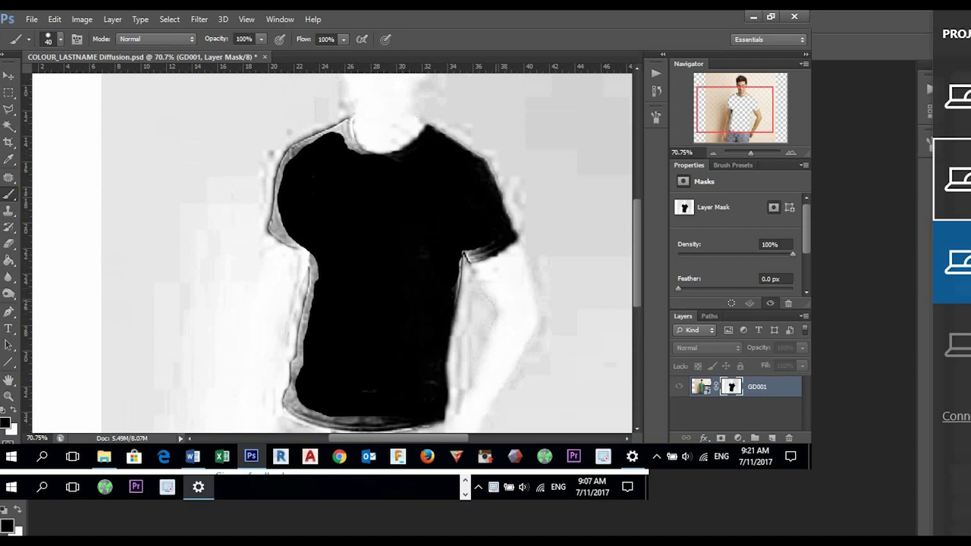
scroll(444, 254, "down", 2)
right_click(731, 387)
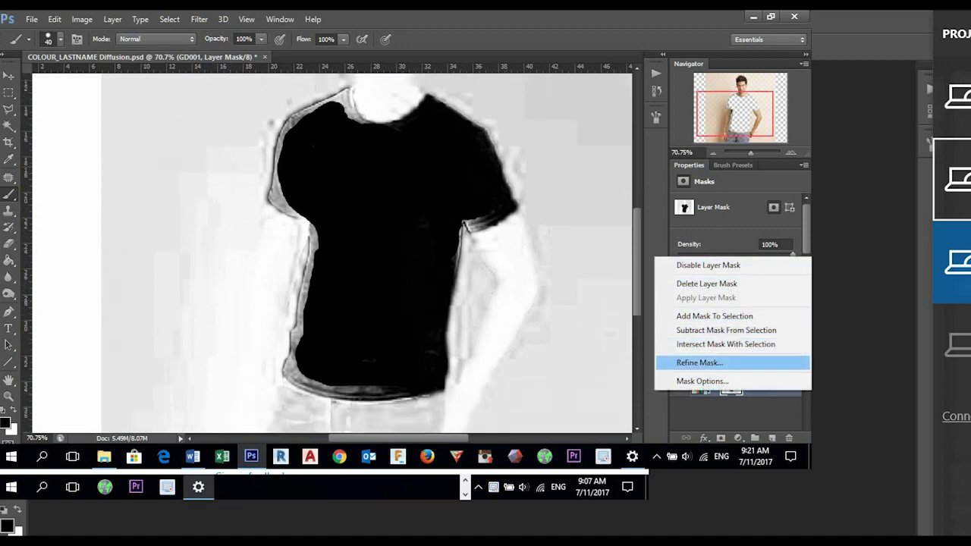
left_click(699, 363)
left_click_drag(368, 59, 616, 68)
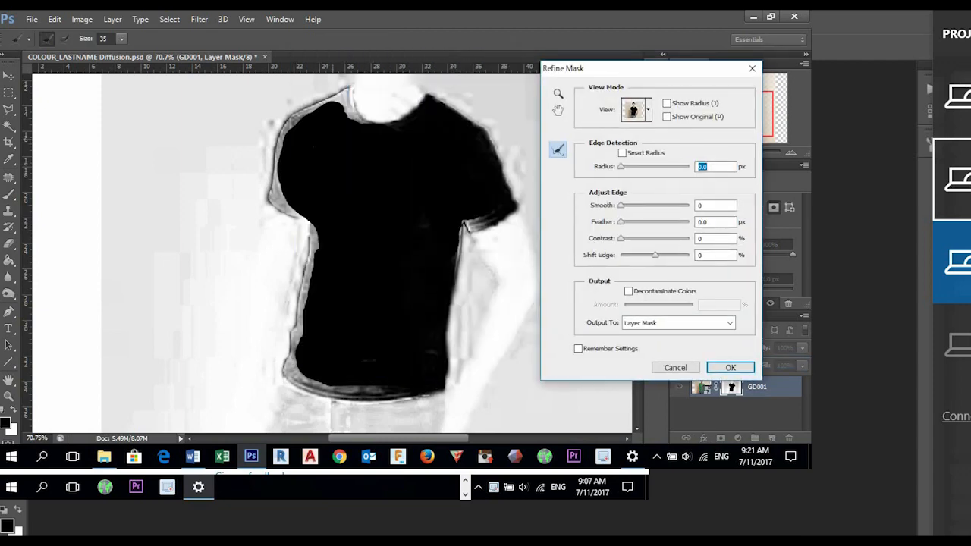
left_click_drag(85, 39, 91, 39)
key("Escape")
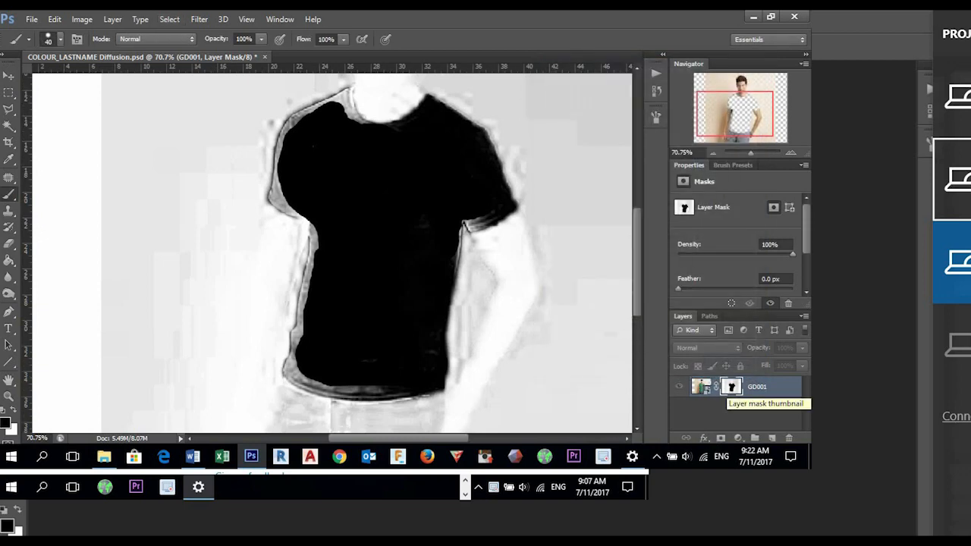
- Compare the GD001 layer mask with the masked photo, checking the leftover green edges around the shirt
left_click(730, 388, "alt")
scroll(482, 282, "down", 4)
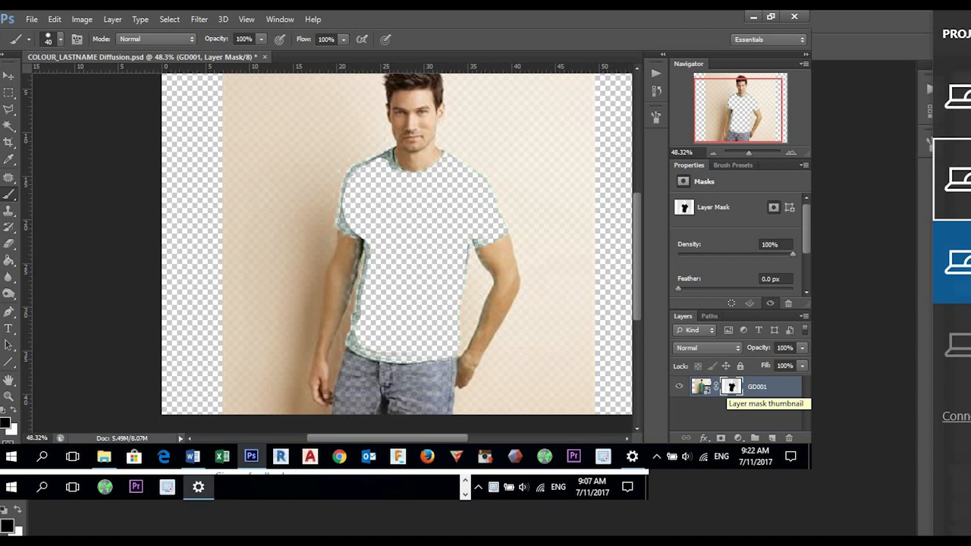
left_click(730, 386, "alt")
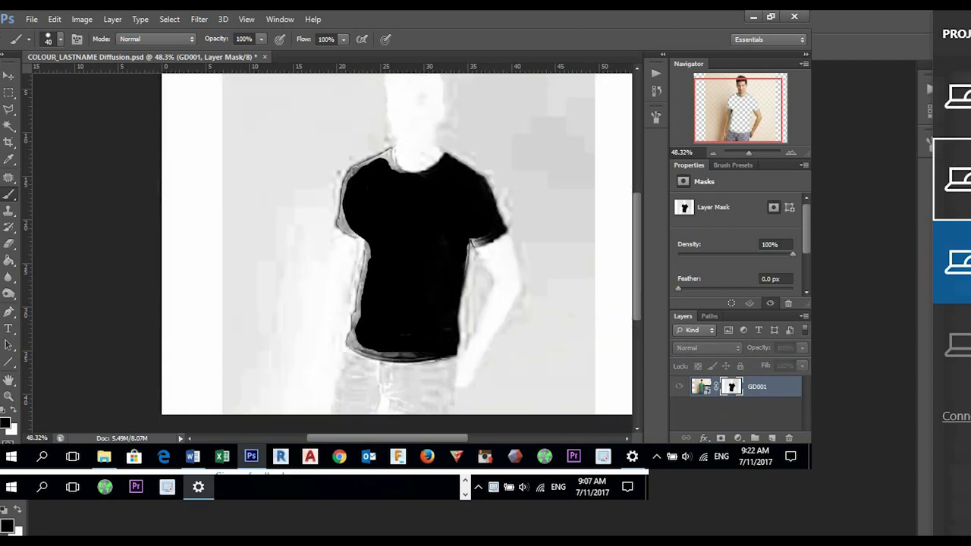
left_click(731, 387, "alt")
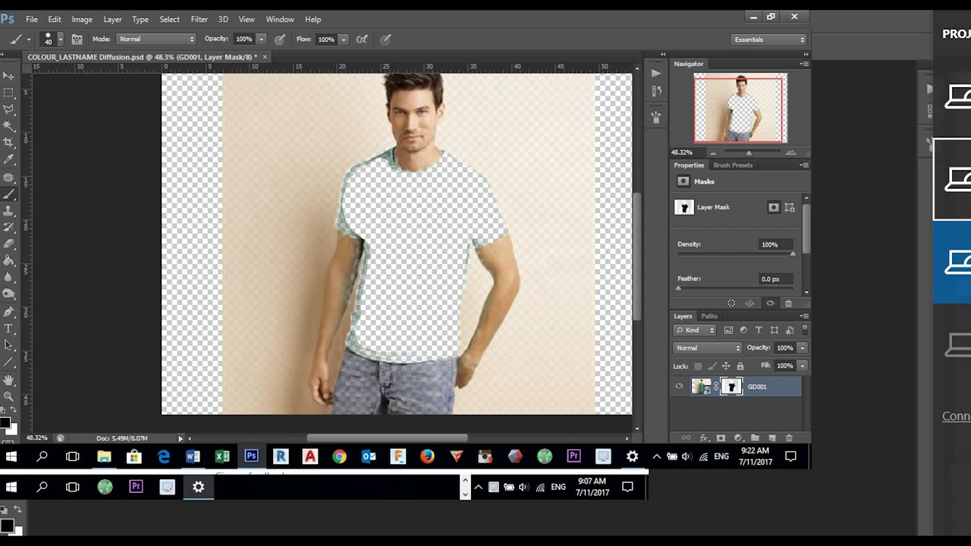
left_click(731, 387, "alt")
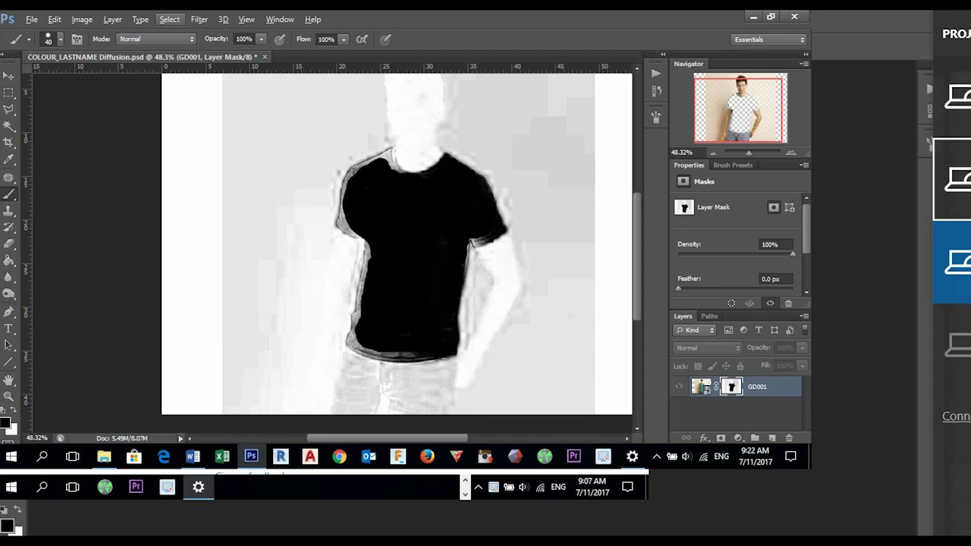
left_click(730, 387, "alt")
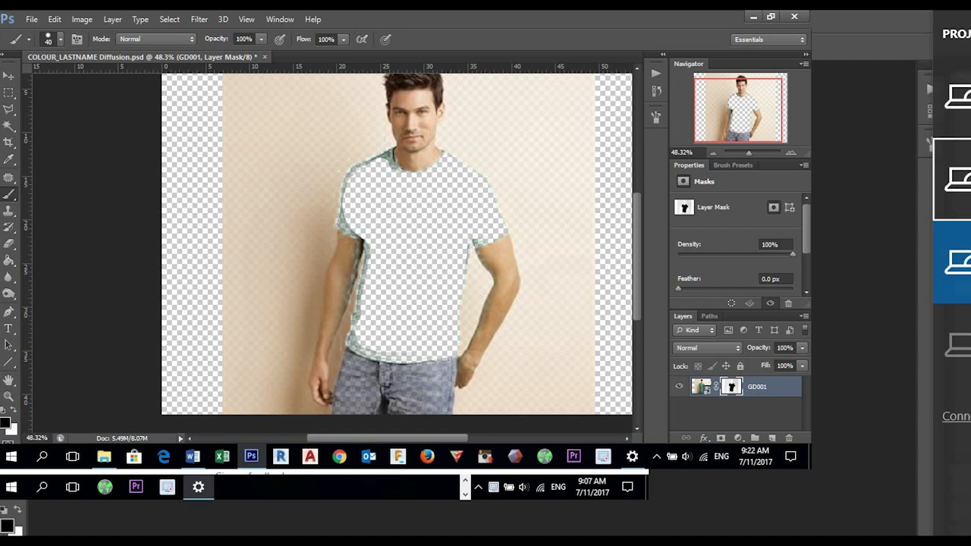
- Start Refine Mask on the GD001 mask, enlarge the refine brush to 53 and brush around the shirt's green outline
right_click(731, 387)
left_click(713, 356)
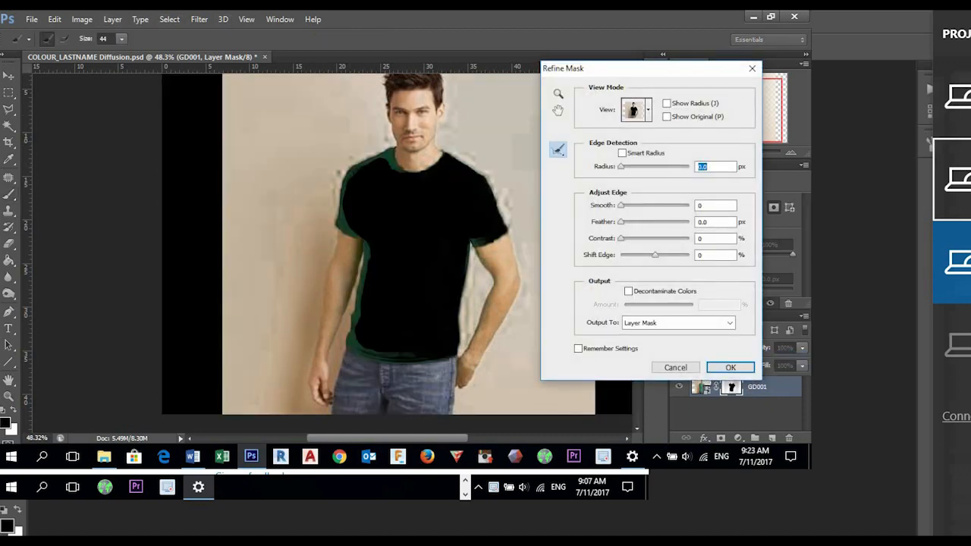
key("bracketright")
key("bracketright")
key("bracketright")
mouse_move(385, 153)
left_mouse_down()
mouse_move(347, 170)
mouse_move(338, 193)
mouse_move(336, 222)
mouse_move(365, 254)
mouse_move(349, 343)
mouse_move(398, 366)
mouse_move(443, 361)
mouse_move(458, 337)
mouse_move(471, 245)
mouse_move(507, 233)
mouse_move(507, 209)
mouse_move(483, 171)
mouse_move(454, 154)
mouse_move(442, 152)
mouse_move(417, 175)
mouse_move(398, 171)
mouse_move(391, 149)
mouse_move(353, 157)
left_mouse_up()
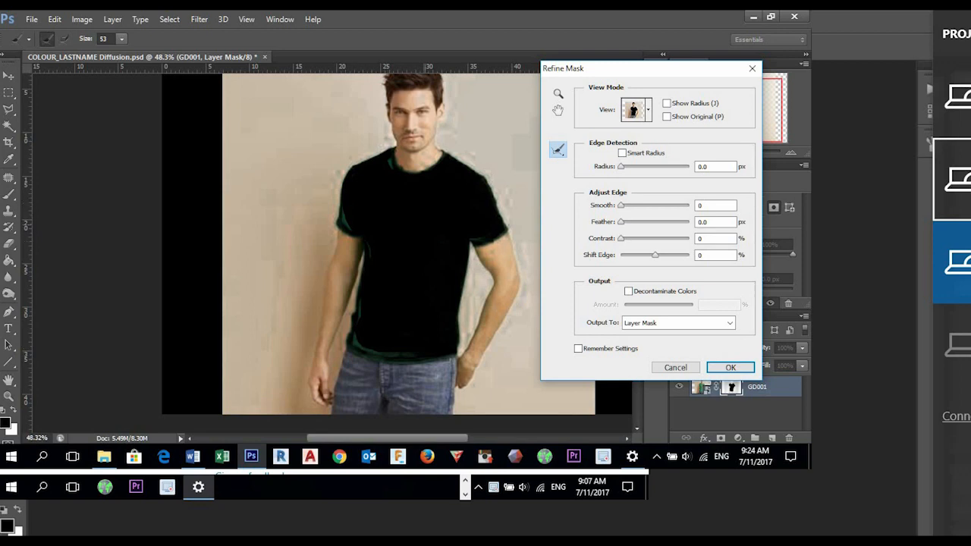
- Brush the Refine Radius tool along the shirt's lower left edge beside the arm and apply the refined mask
scroll(364, 345, "up", 5)
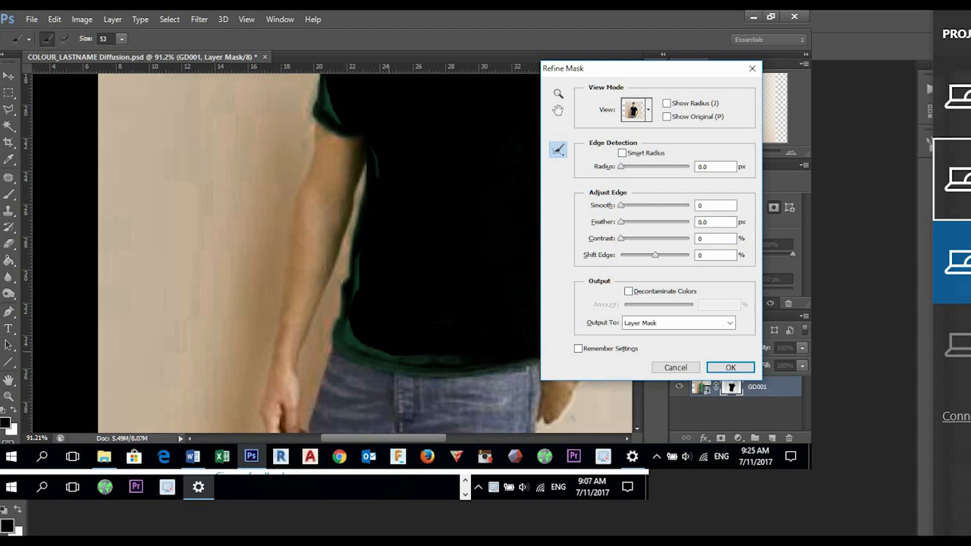
mouse_move(334, 346)
left_mouse_down()
mouse_move(366, 369)
mouse_move(413, 379)
mouse_move(493, 383)
mouse_move(531, 372)
mouse_move(402, 368)
mouse_move(366, 355)
mouse_move(336, 334)
mouse_move(348, 265)
left_mouse_up()
left_click(731, 367)
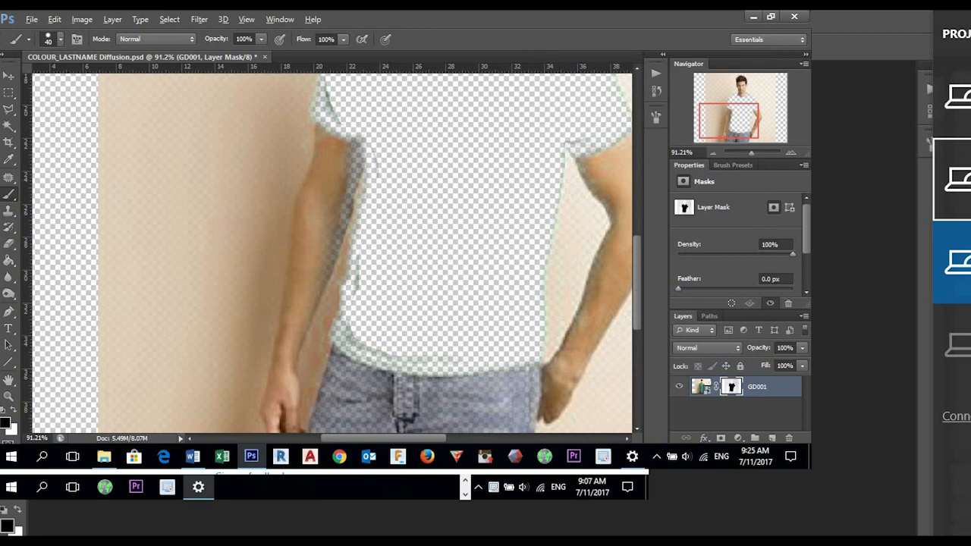
- Display the layer mask alone and paint the grey rim along the shirt's left side and hem black with a 16 px brush
left_click(731, 387, "alt")
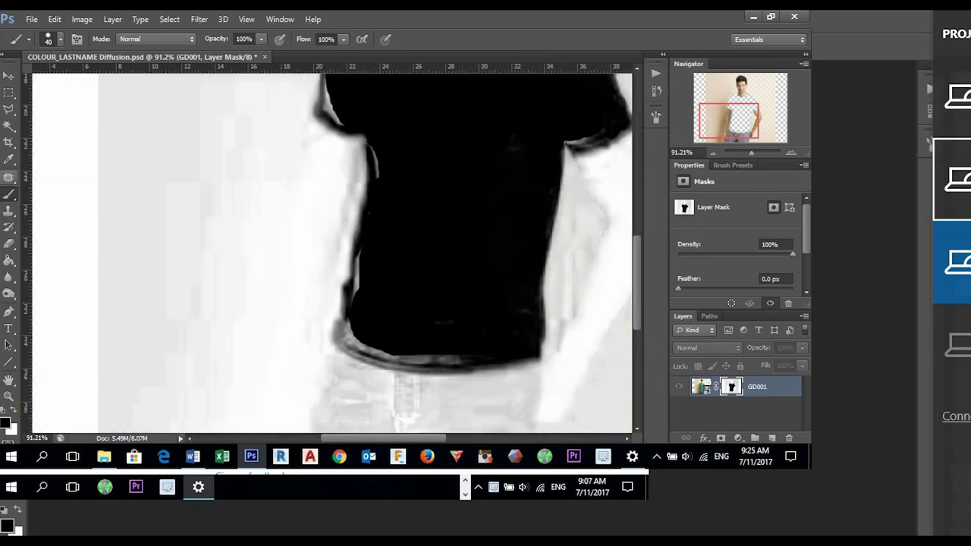
right_click(422, 223)
left_click_drag(459, 255, 445, 255)
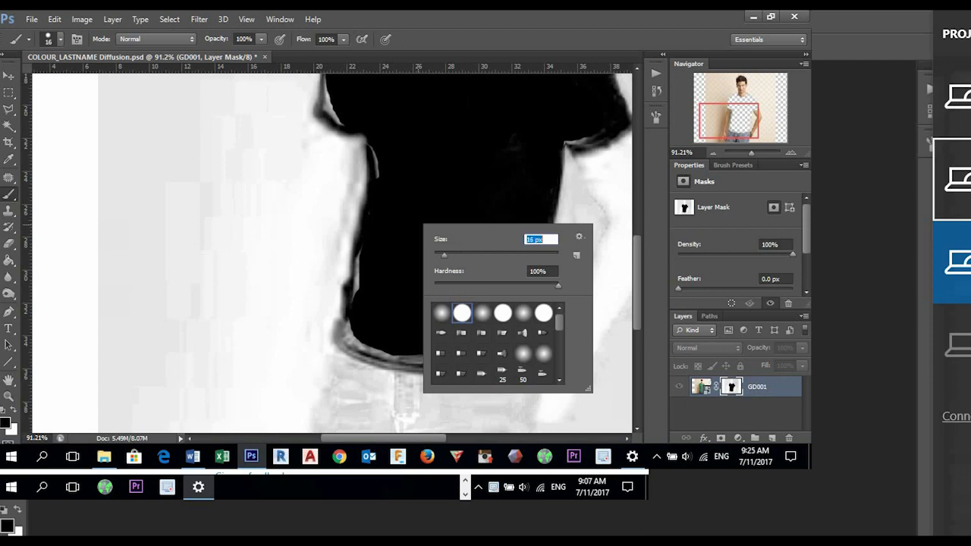
key("Return")
mouse_move(356, 262)
left_mouse_down()
mouse_move(348, 339)
mouse_move(410, 358)
mouse_move(470, 361)
mouse_move(416, 365)
mouse_move(349, 347)
left_mouse_up()
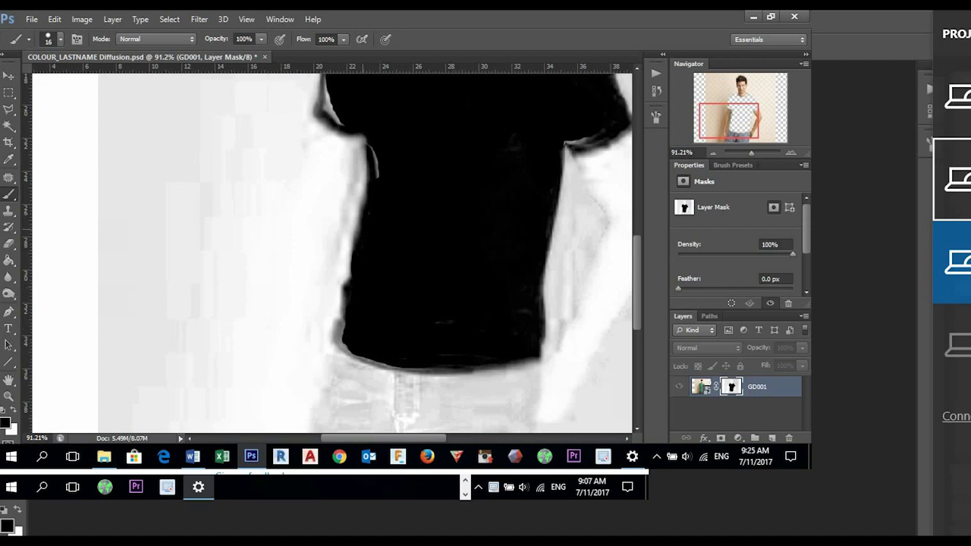
- Paint black over the pale gaps at the shirt's left armpit, sleeve edge and shoulder in the mask
left_click_drag(380, 176, 372, 144)
scroll(448, 225, "down", 6)
scroll(368, 102, "up", 6)
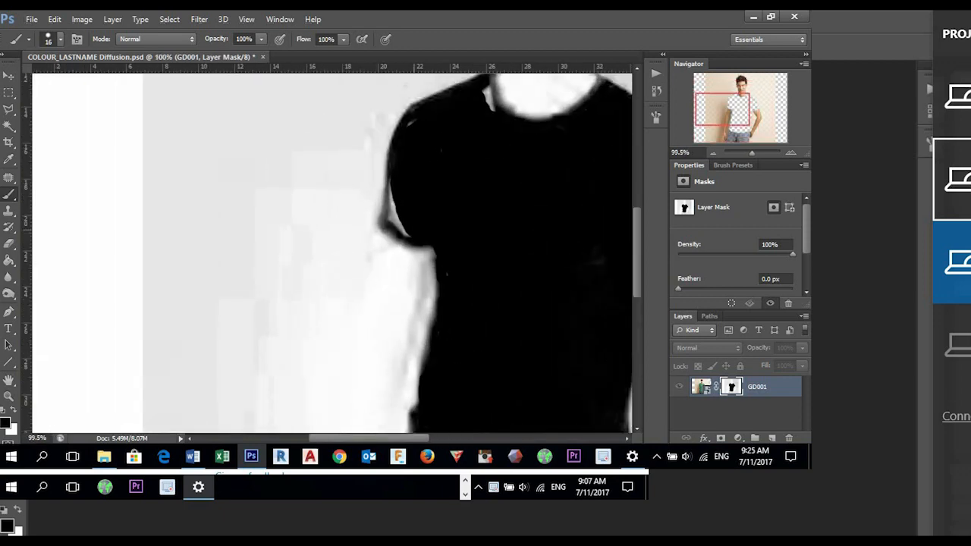
mouse_move(407, 237)
left_mouse_down()
mouse_move(390, 213)
mouse_move(390, 184)
left_mouse_up()
left_click_drag(408, 125, 414, 121)
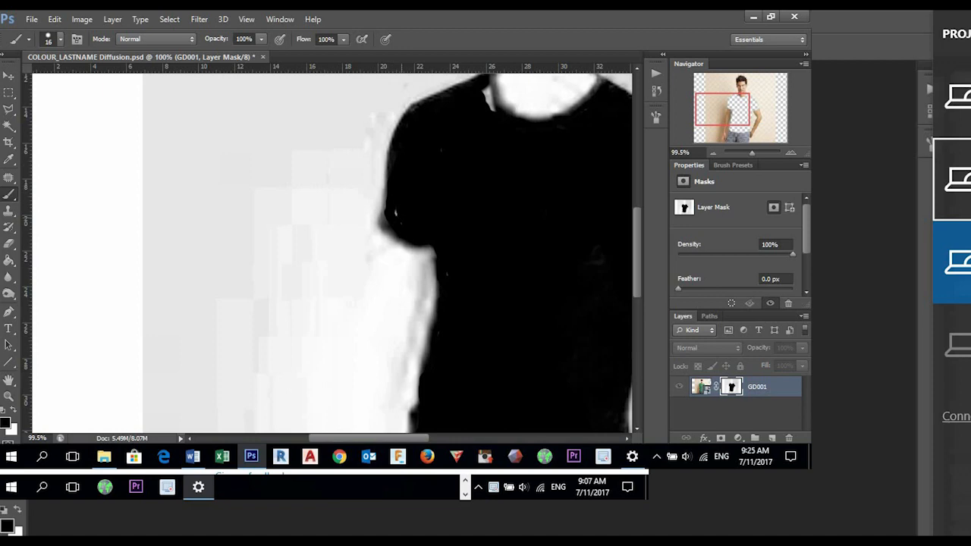
- Paint black over the light spot beside the collar and the grey streaks on the right sleeve's cuff in the mask
left_click_drag(486, 87, 493, 103)
scroll(493, 220, "down", 4)
scroll(588, 236, "up", 5)
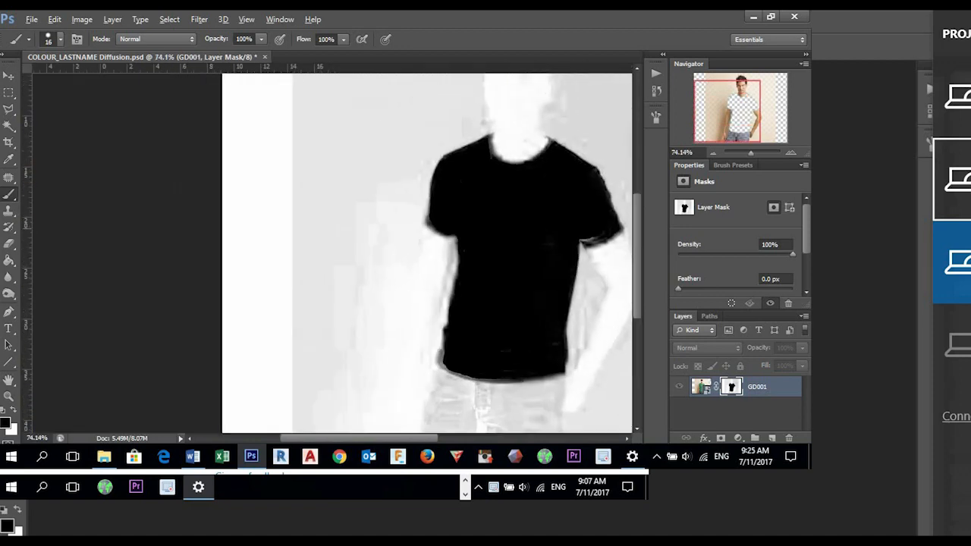
mouse_move(596, 226)
left_mouse_down()
mouse_move(554, 236)
mouse_move(590, 239)
left_mouse_up()
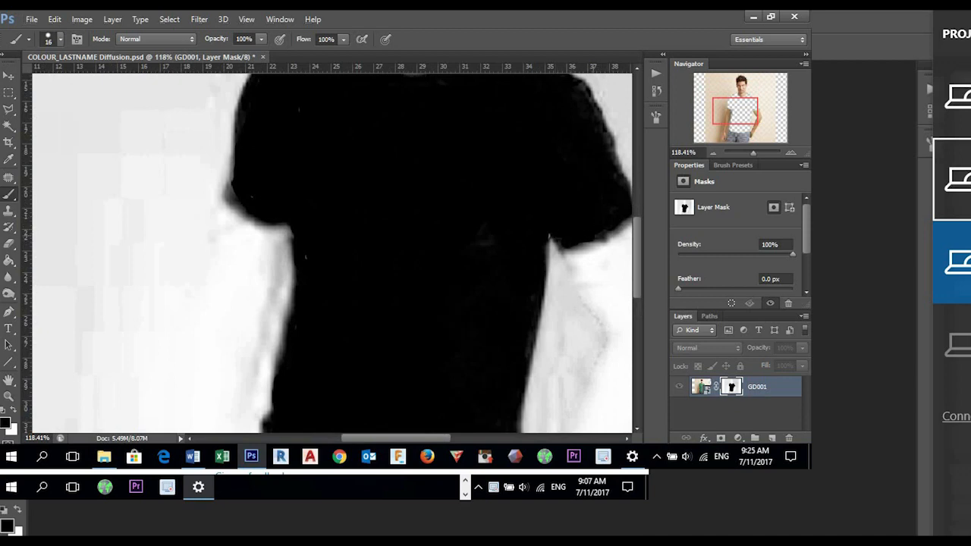
scroll(494, 226, "down", 4)
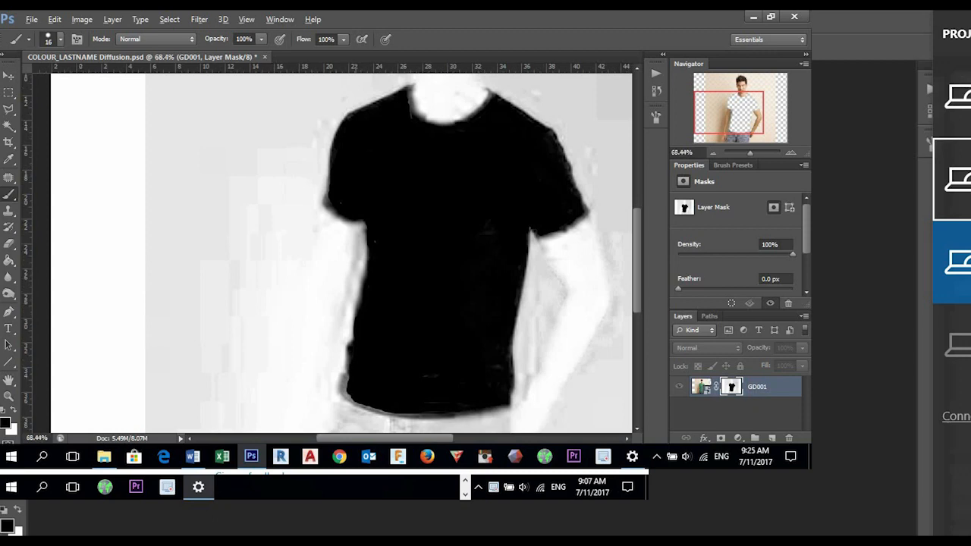
- Check the cleaned-up mask against the whole masked photo by switching between the two views
scroll(396, 251, "down", 4)
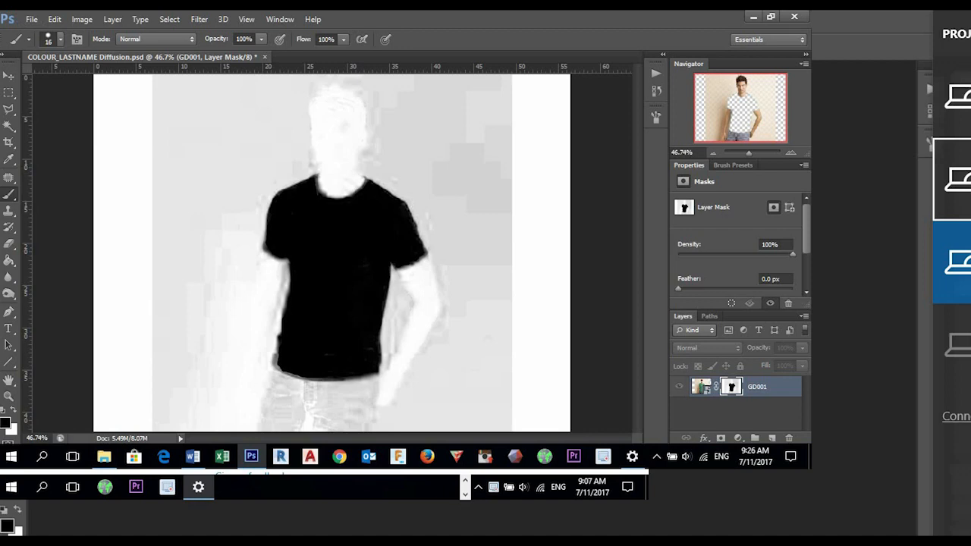
left_click(732, 387, "alt")
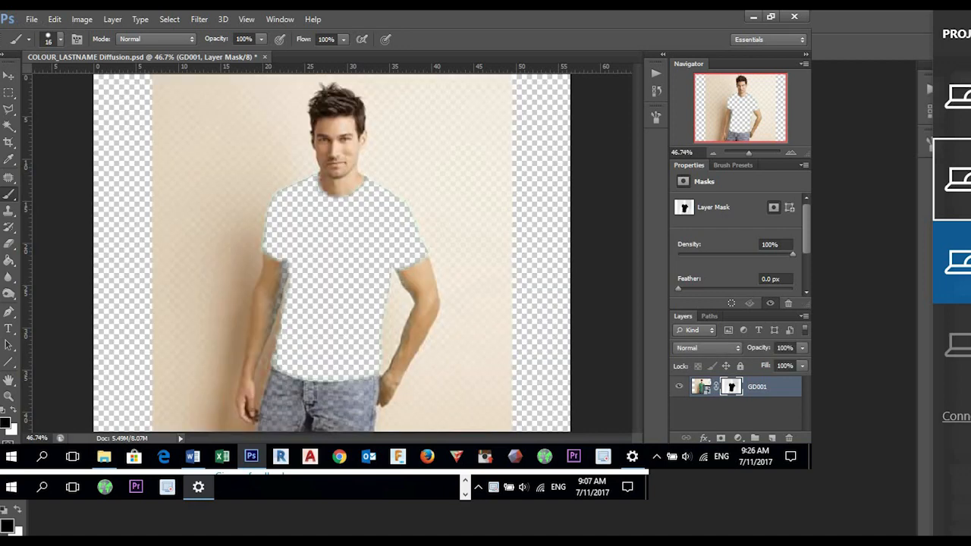
left_click(731, 387, "alt")
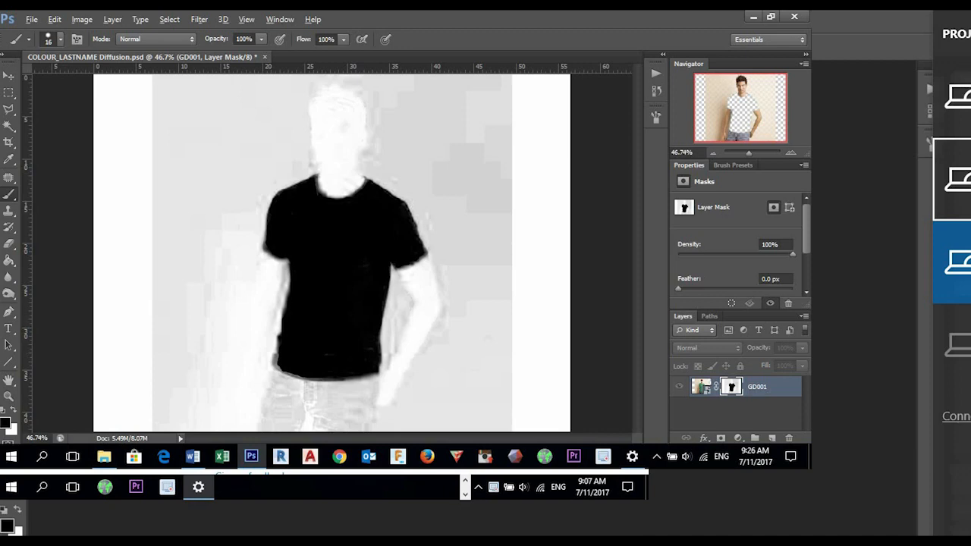
left_click(731, 387, "alt")
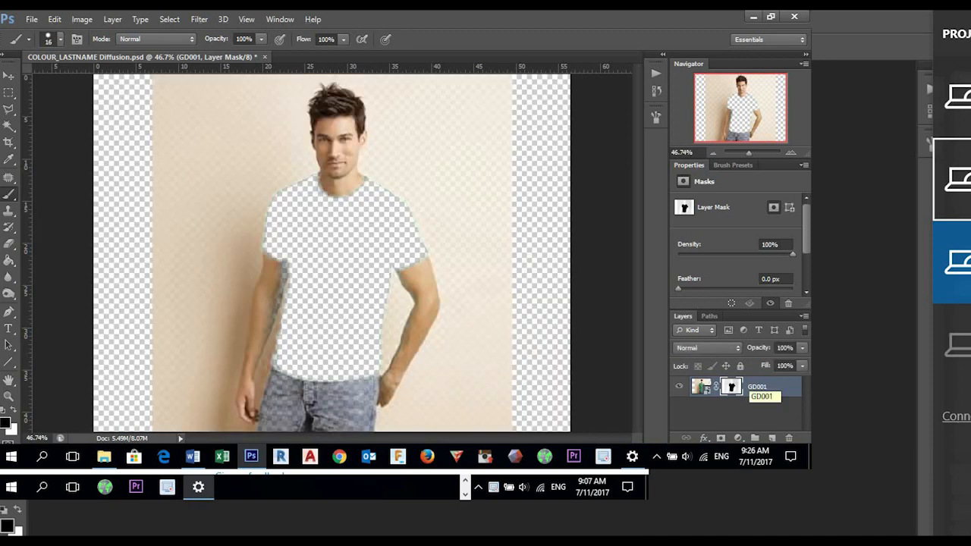
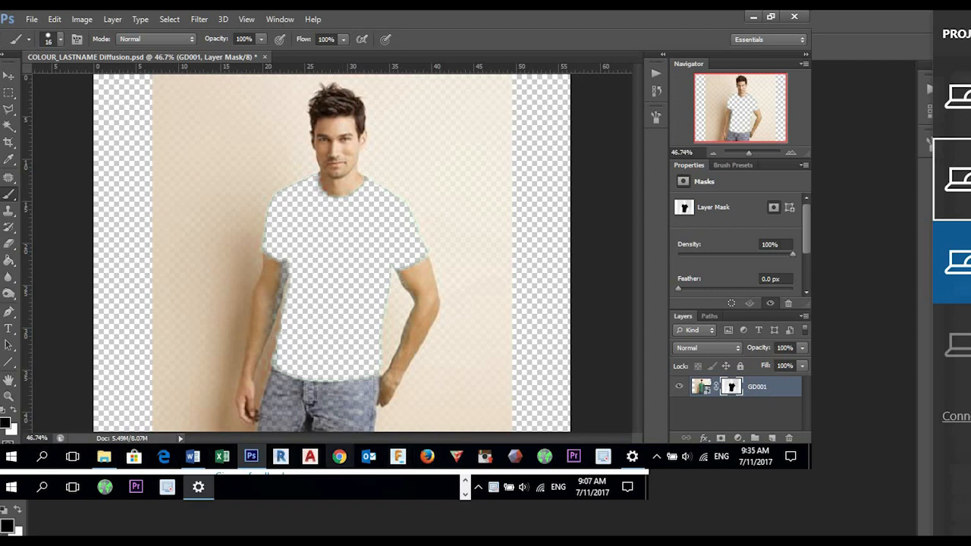
- Switch to Chrome, search the web for "google image" and open the Google Images site
left_click(339, 456)
left_click_drag(485, 66, 468, 9)
type("google image")
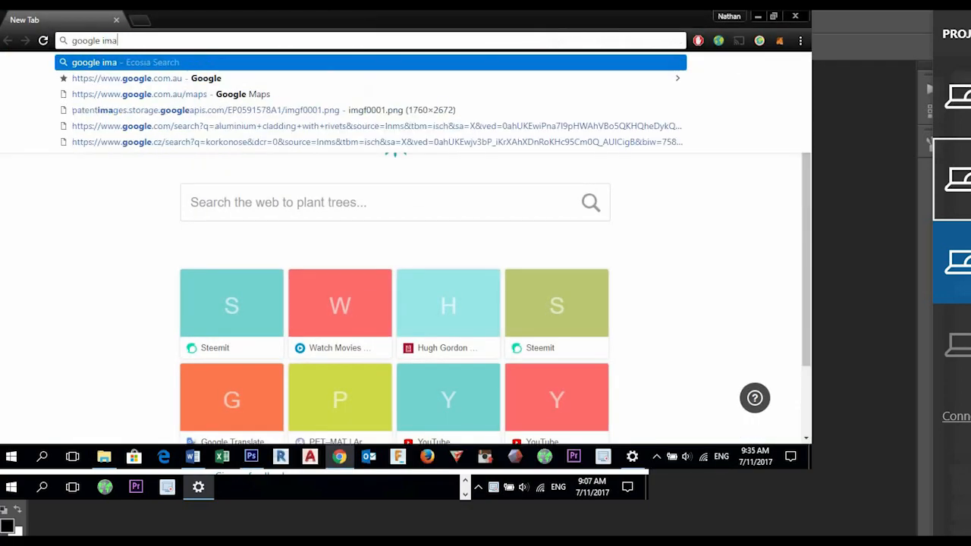
key("Return")
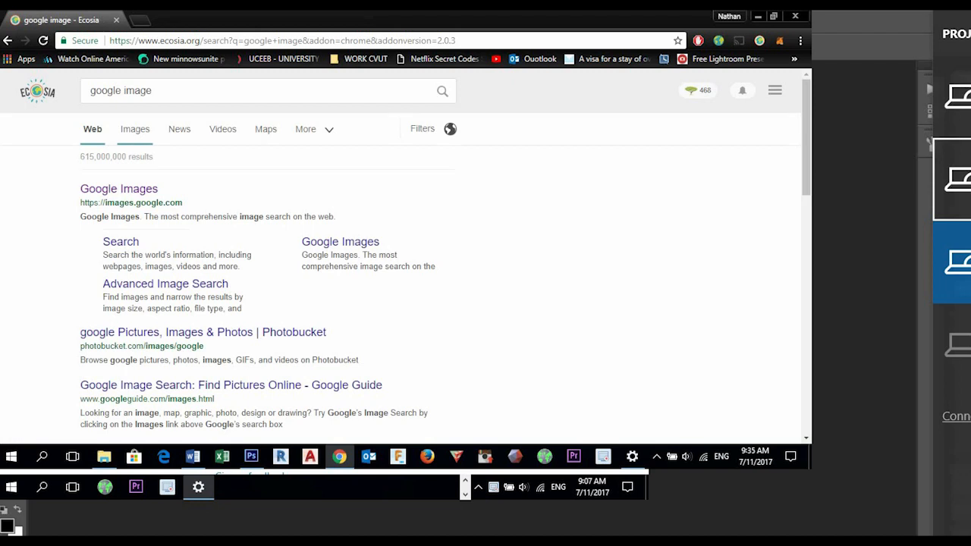
left_click(119, 189)
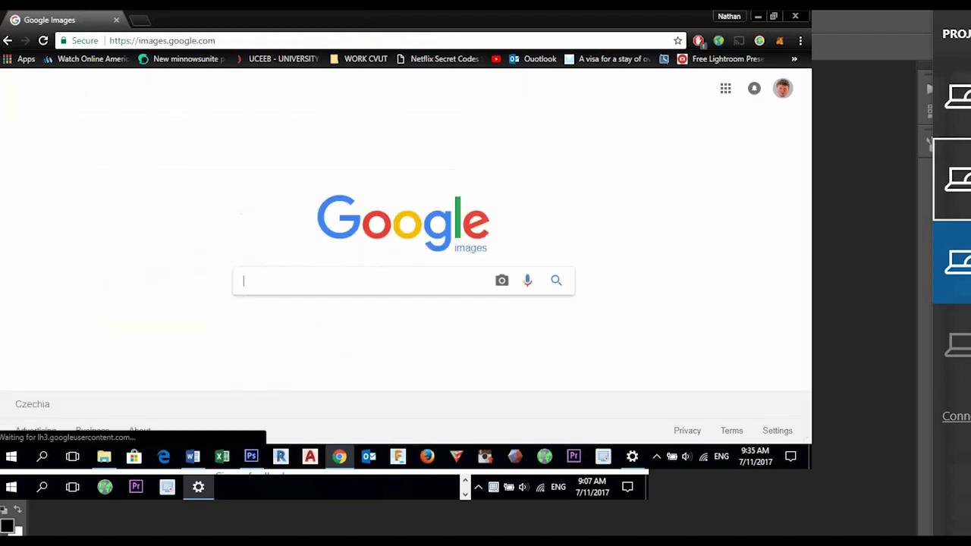
- Search Google Images for "tree texture"
type("tre")
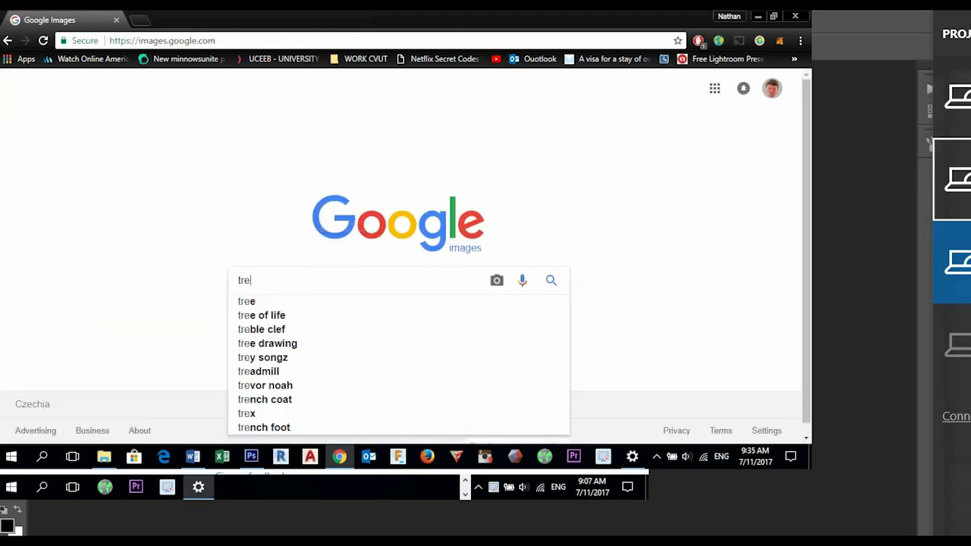
type("e texture")
key("Return")
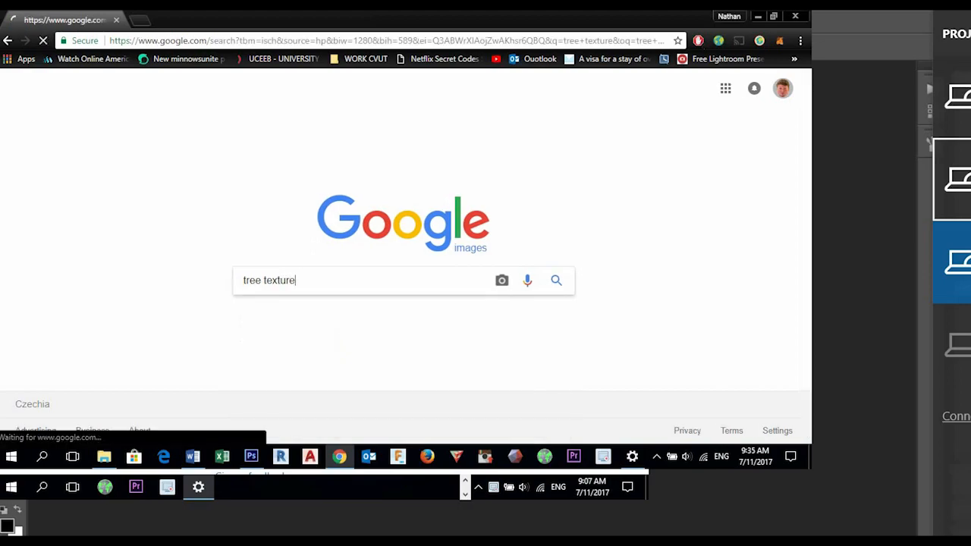
- Browse the tree texture image results for bark and wood pictures suitable as a shirt texture
scroll(402, 258, "down", 6)
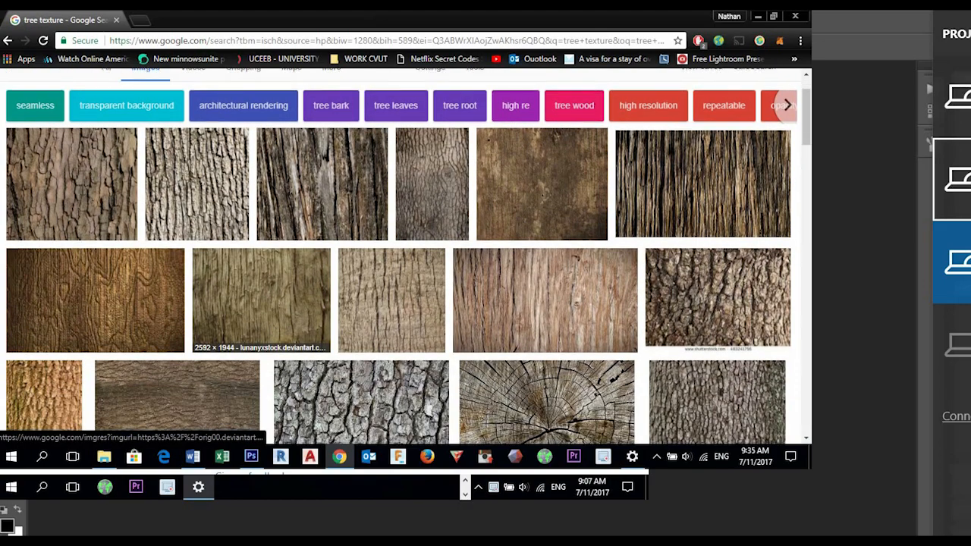
scroll(288, 341, "down", 3)
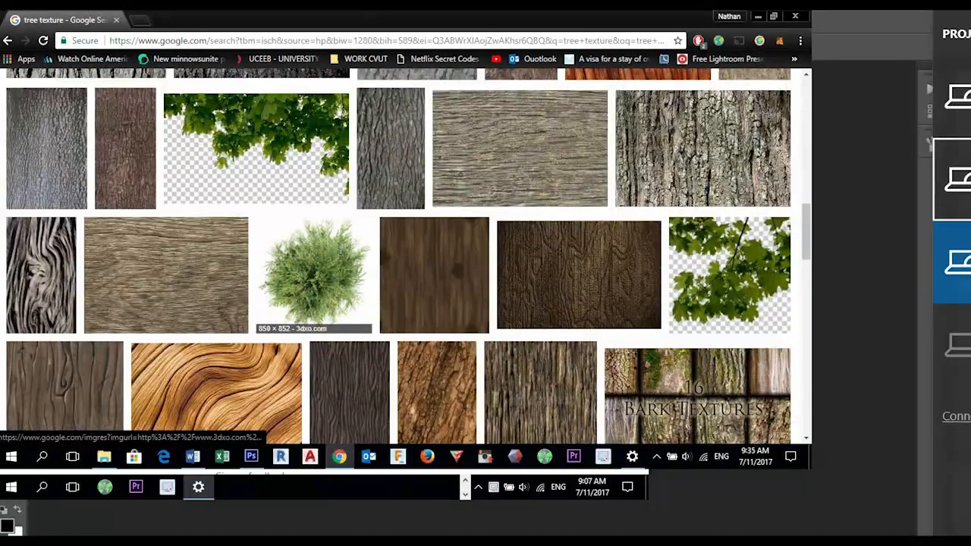
scroll(288, 341, "down", 3)
scroll(402, 258, "down", 3)
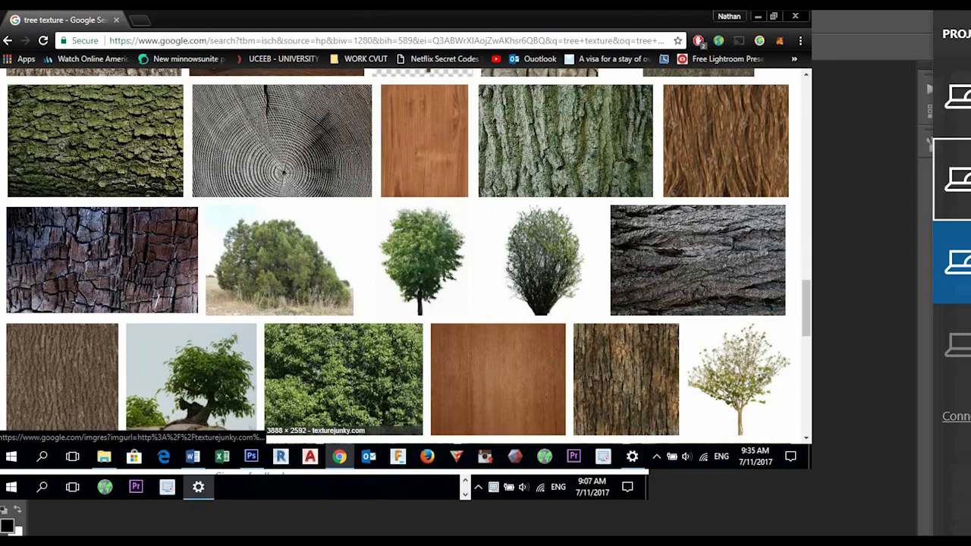
scroll(402, 258, "down", 2)
scroll(432, 364, "down", 5)
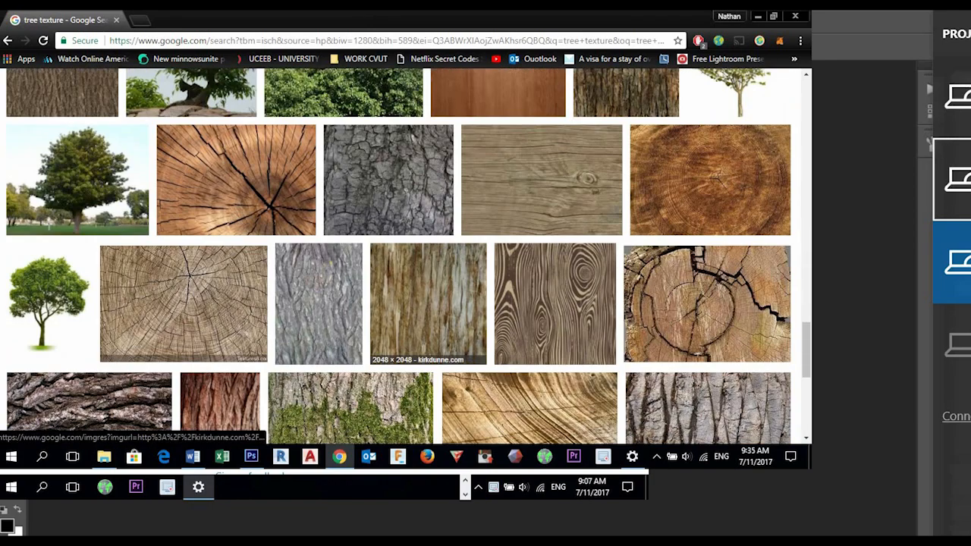
scroll(399, 255, "down", 3)
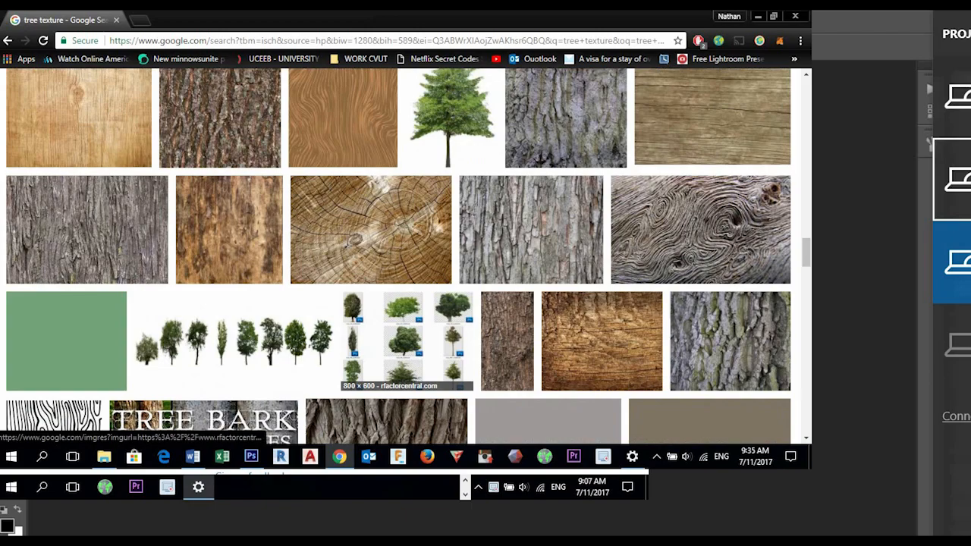
scroll(399, 256, "down", 4)
scroll(399, 250, "down", 3)
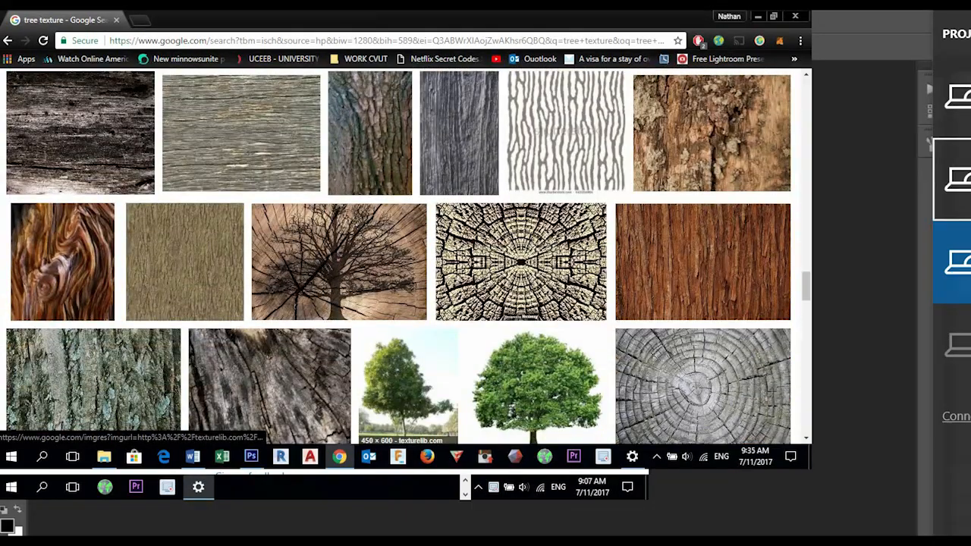
scroll(227, 227, "down", 3)
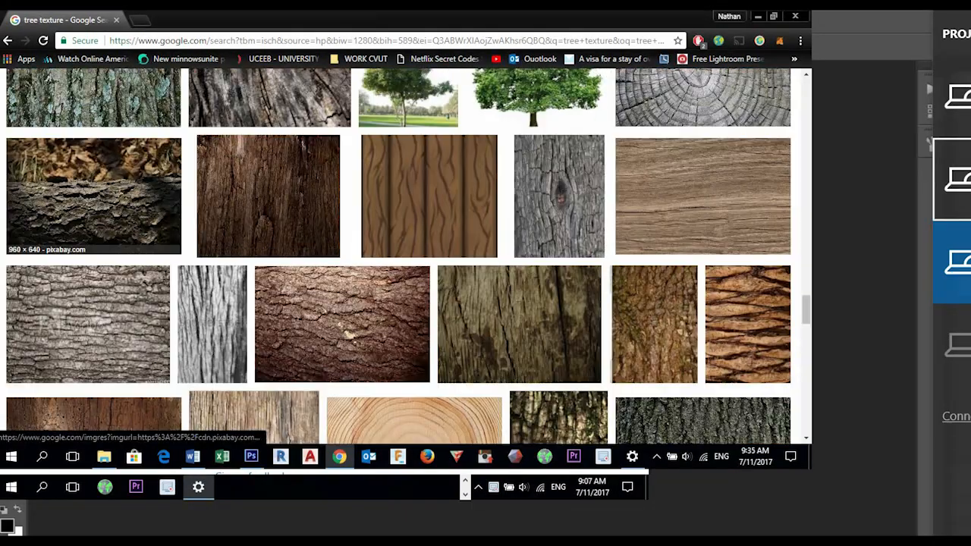
scroll(227, 228, "down", 4)
scroll(399, 256, "down", 3)
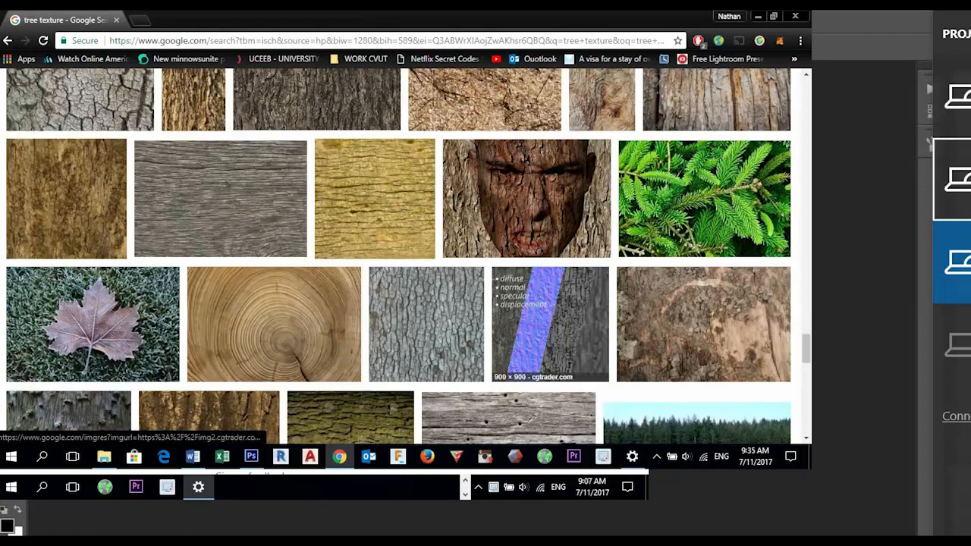
scroll(399, 255, "down", 3)
scroll(399, 255, "down", 5)
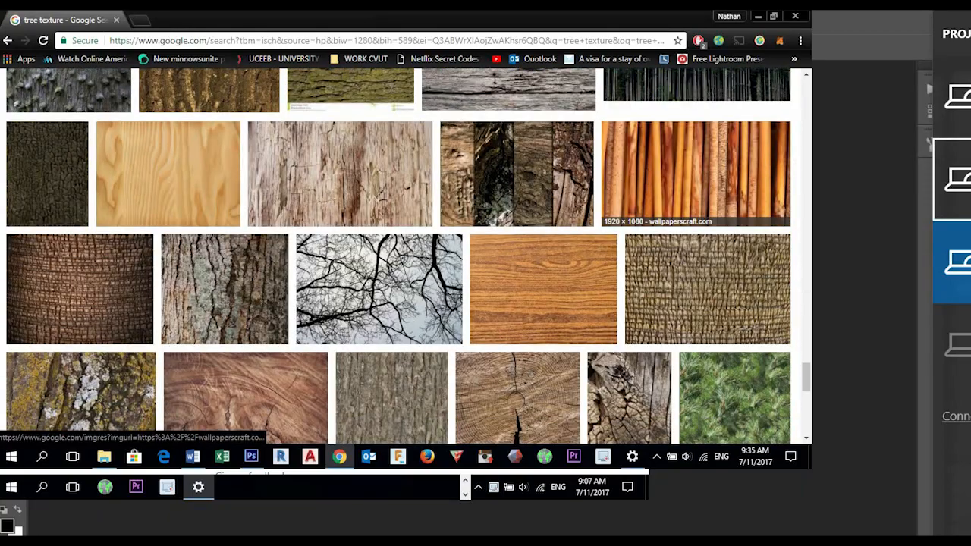
scroll(399, 256, "down", 3)
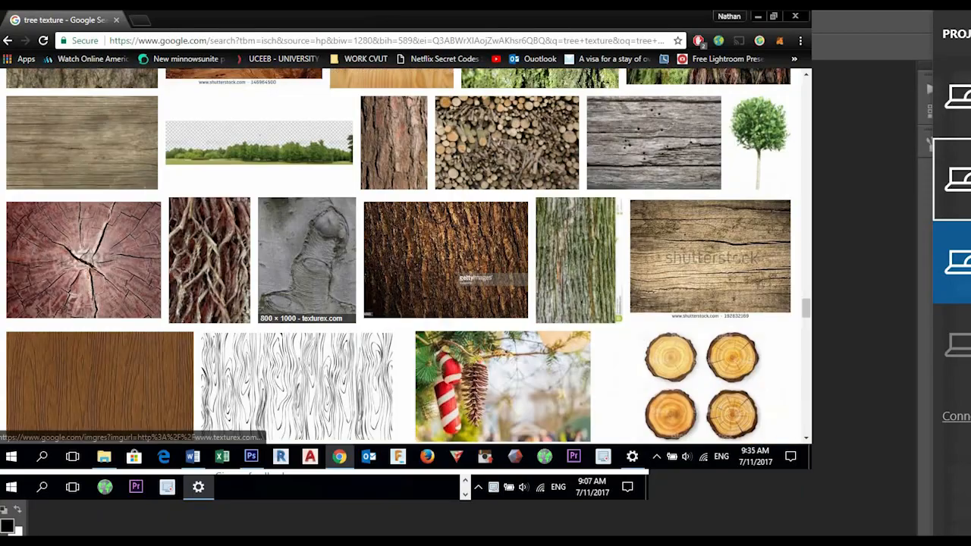
scroll(399, 256, "down", 3)
scroll(399, 256, "down", 3)
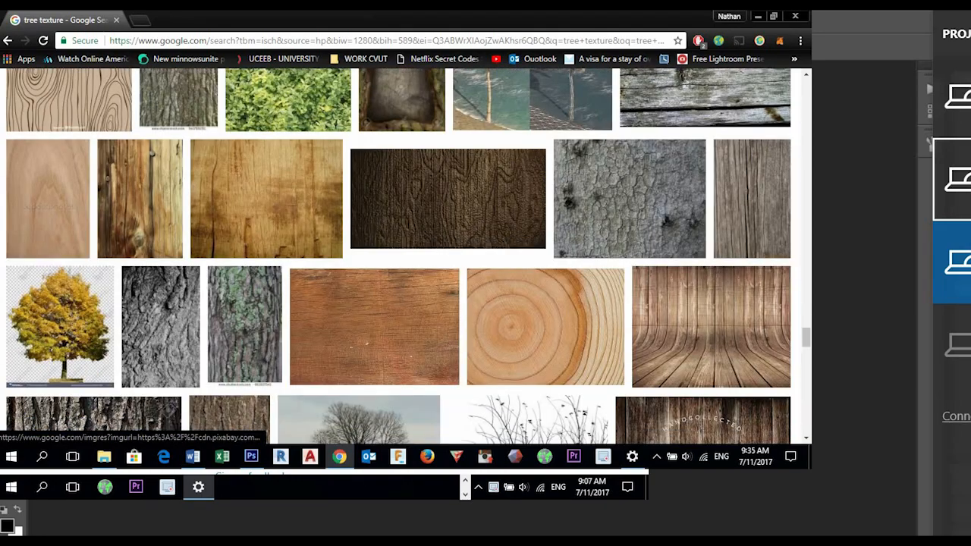
scroll(399, 255, "down", 3)
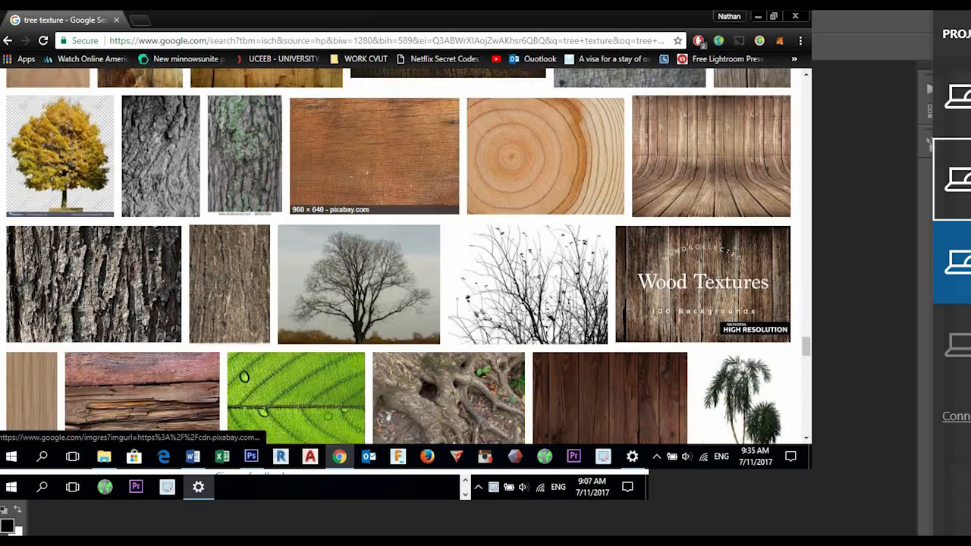
scroll(399, 256, "down", 4)
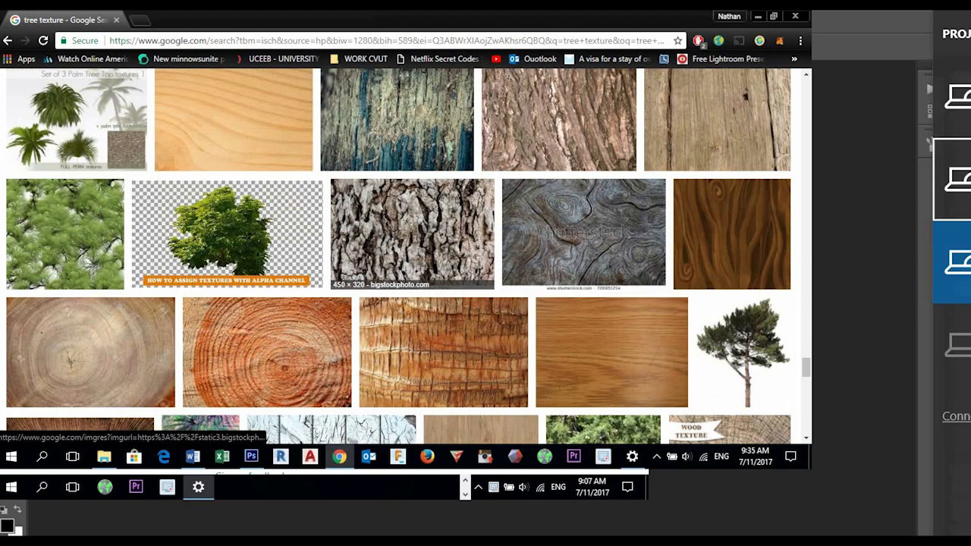
scroll(379, 205, "down", 4)
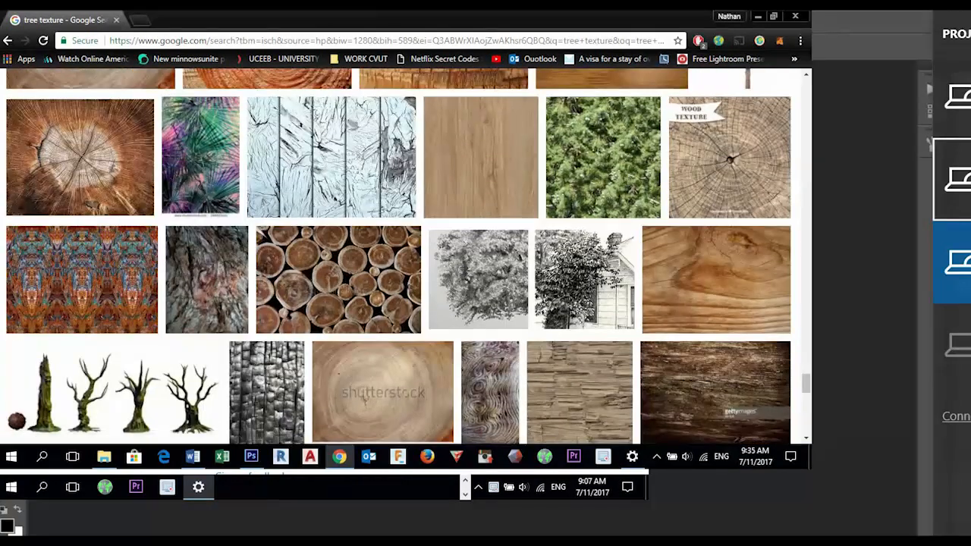
scroll(364, 242, "down", 2)
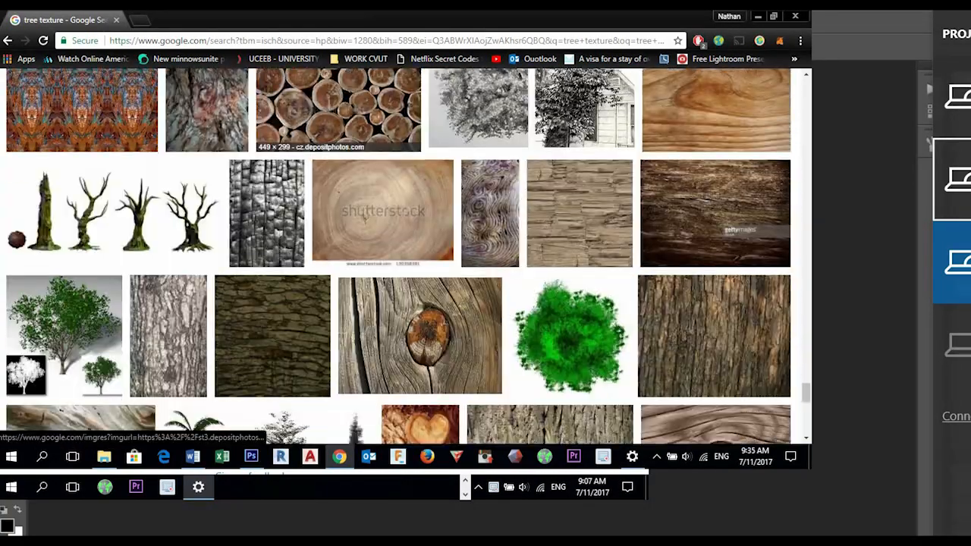
scroll(417, 304, "down", 2)
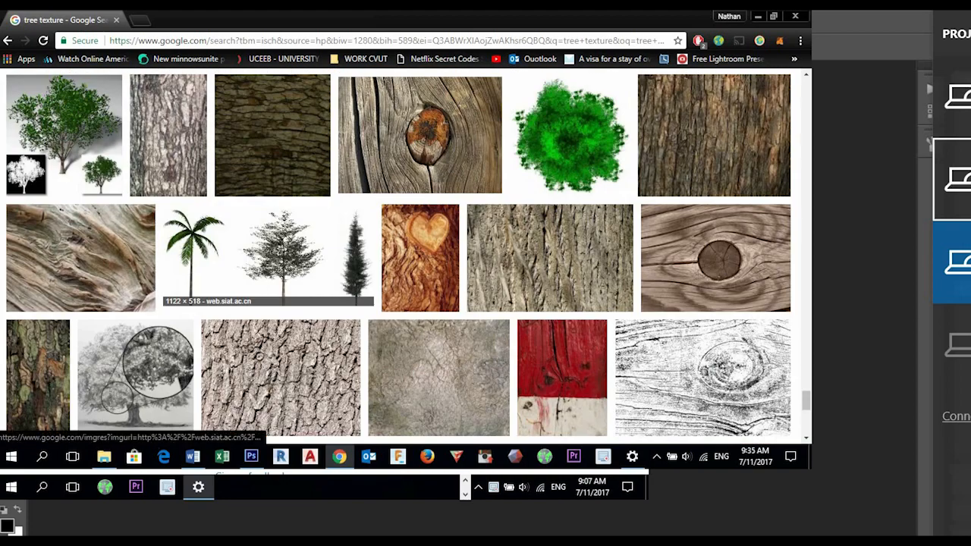
scroll(531, 250, "down", 3)
scroll(538, 274, "down", 2)
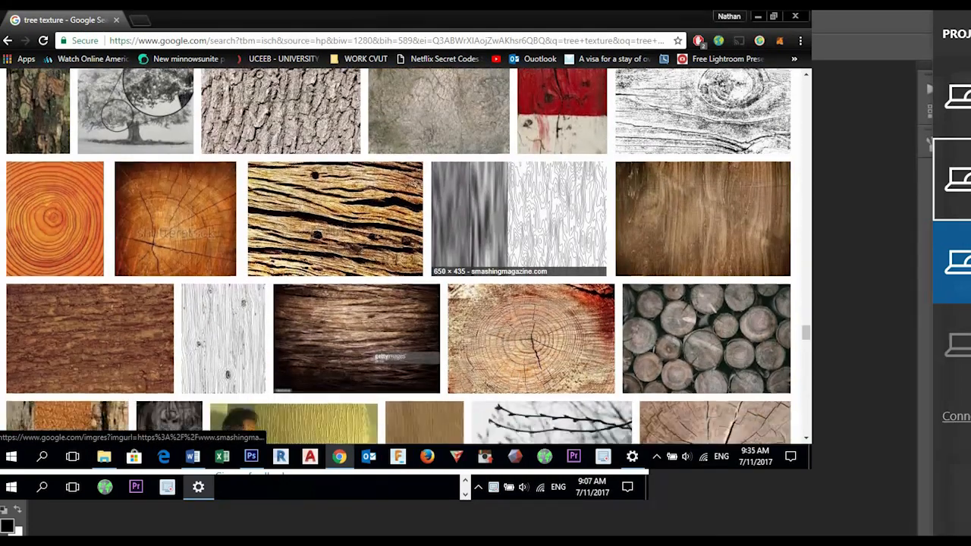
scroll(546, 304, "down", 3)
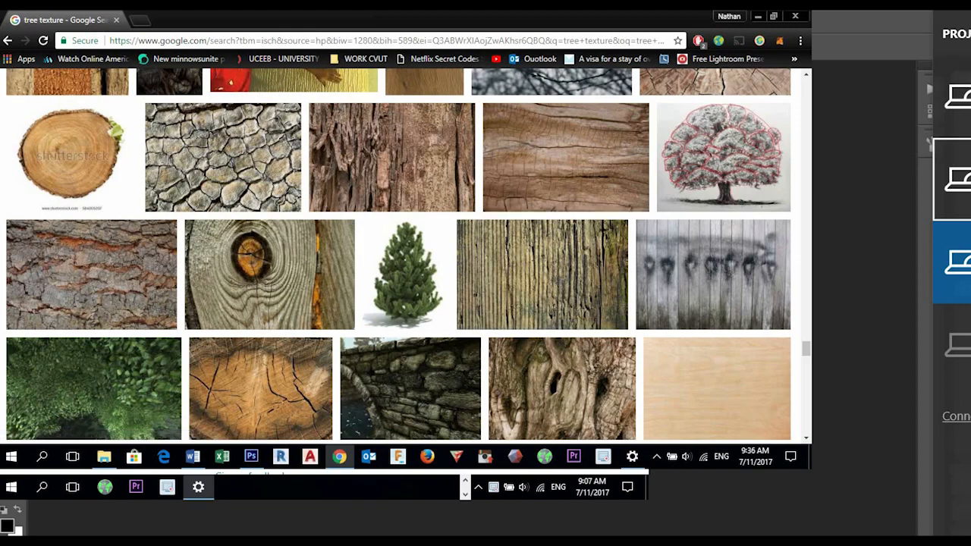
scroll(402, 258, "up", 10)
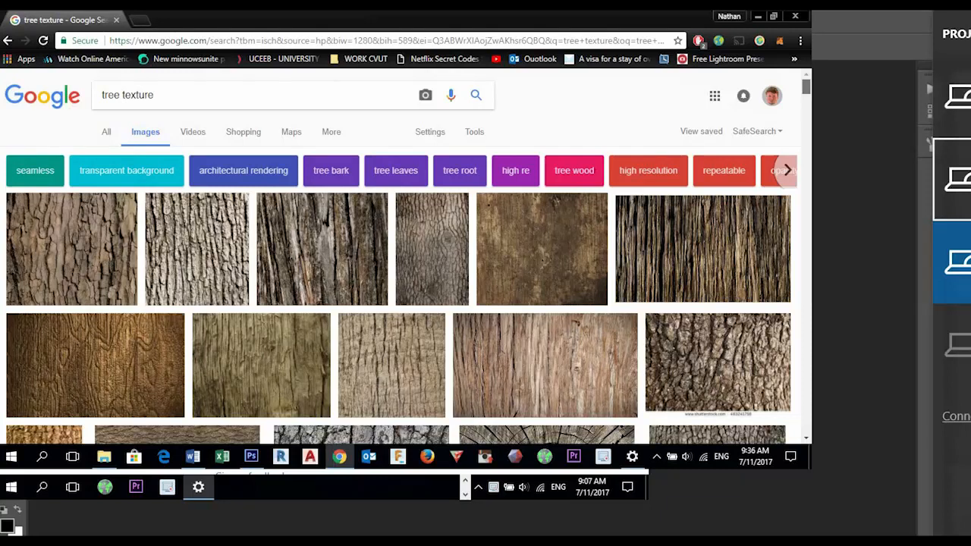
- Filter the tree texture image results by size to Large
left_click(429, 131)
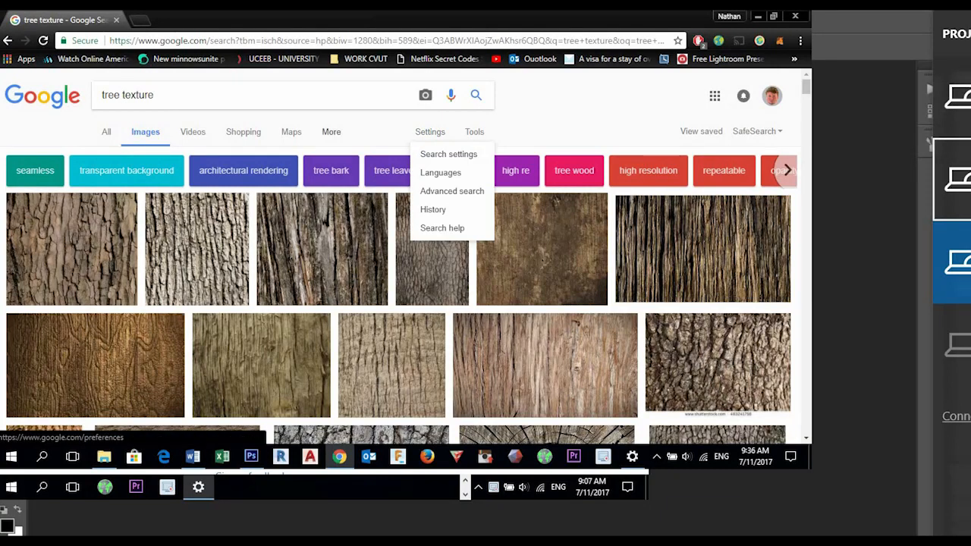
left_click(331, 131)
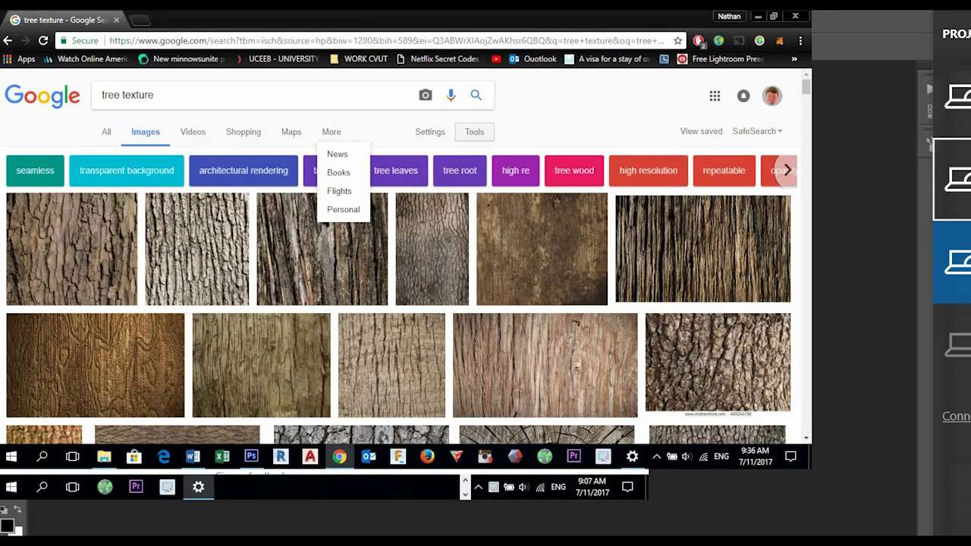
left_click(474, 131)
left_click(113, 154)
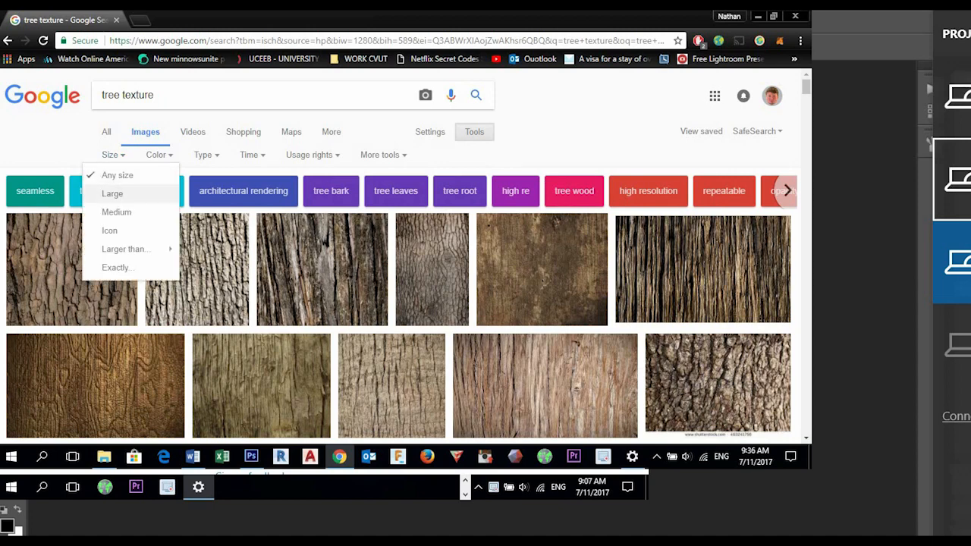
left_click(113, 193)
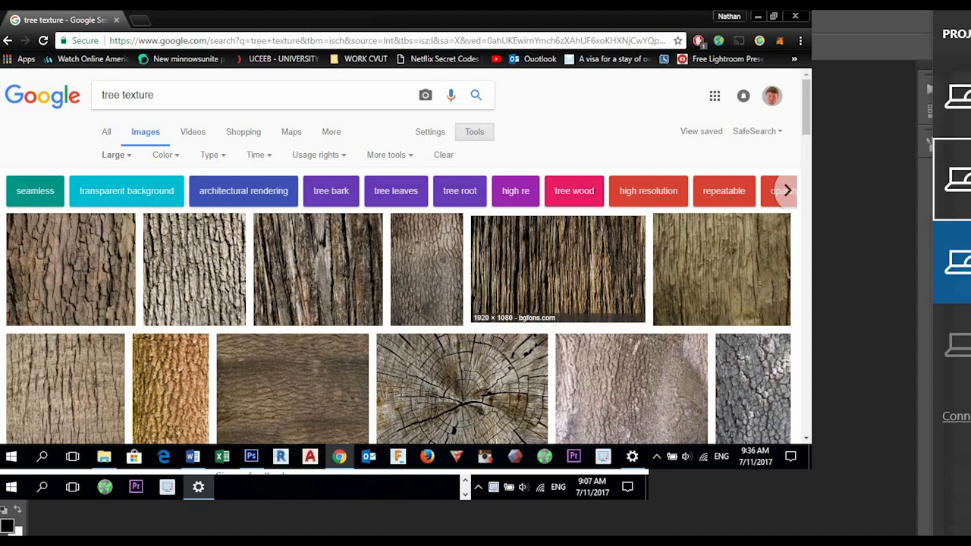
scroll(436, 319, "down", 3)
scroll(436, 318, "up", 3)
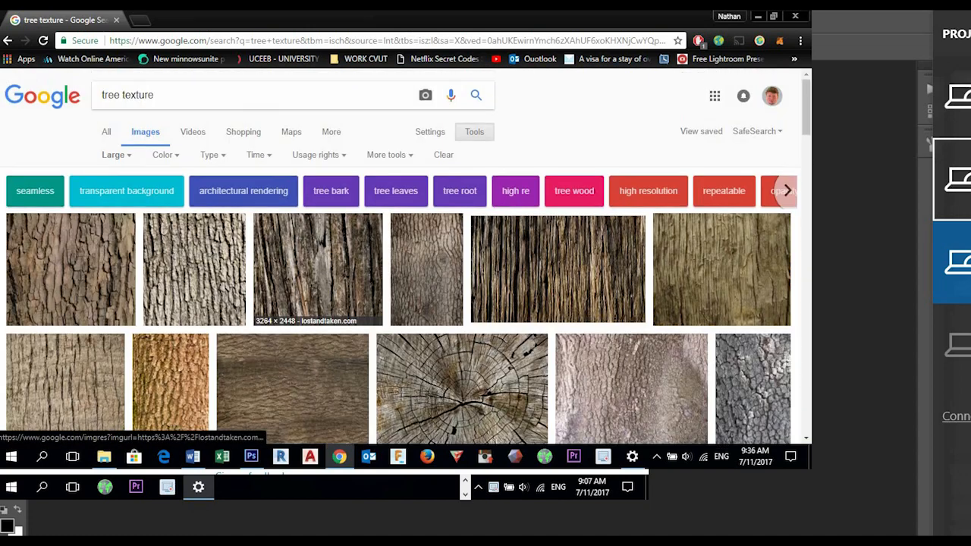
double_click(112, 95)
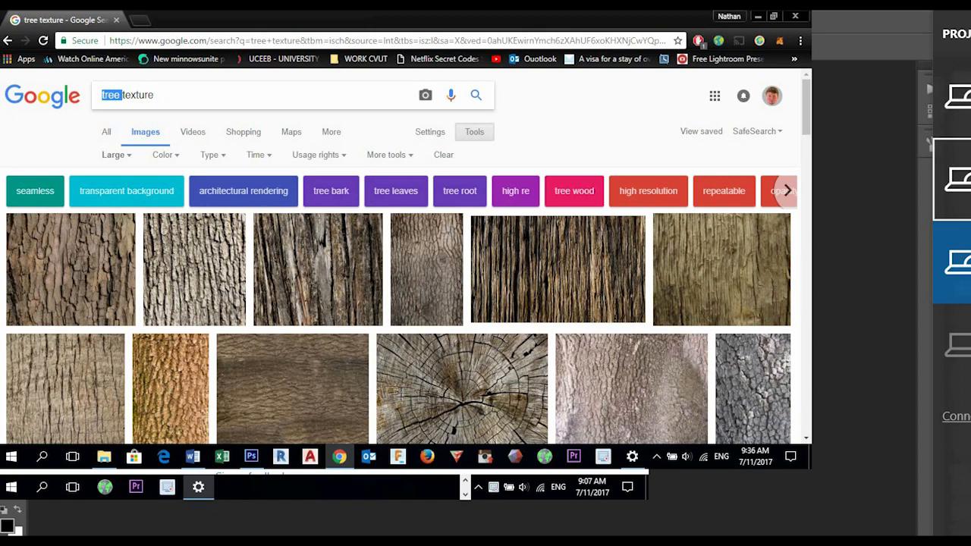
- Open the 1600 × 1066 light brown cracked wood texture from seamless-pixels.blogspot.com as a full-size image
scroll(508, 288, "down", 2)
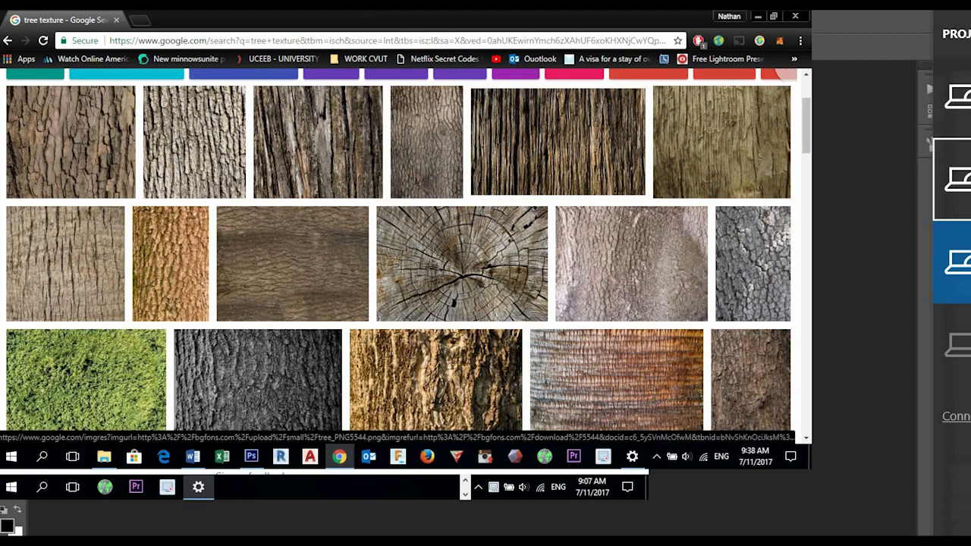
scroll(409, 265, "down", 3)
scroll(432, 182, "down", 3)
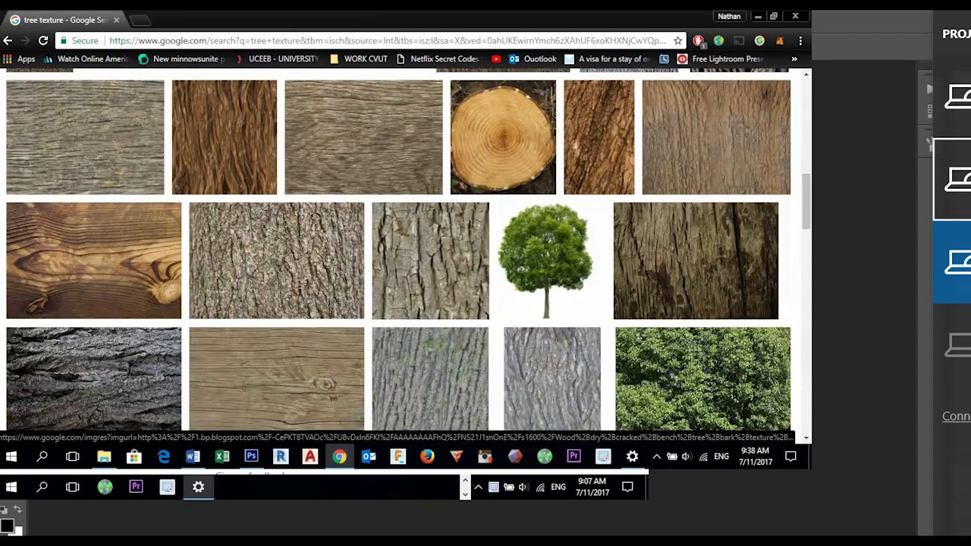
scroll(432, 182, "down", 2)
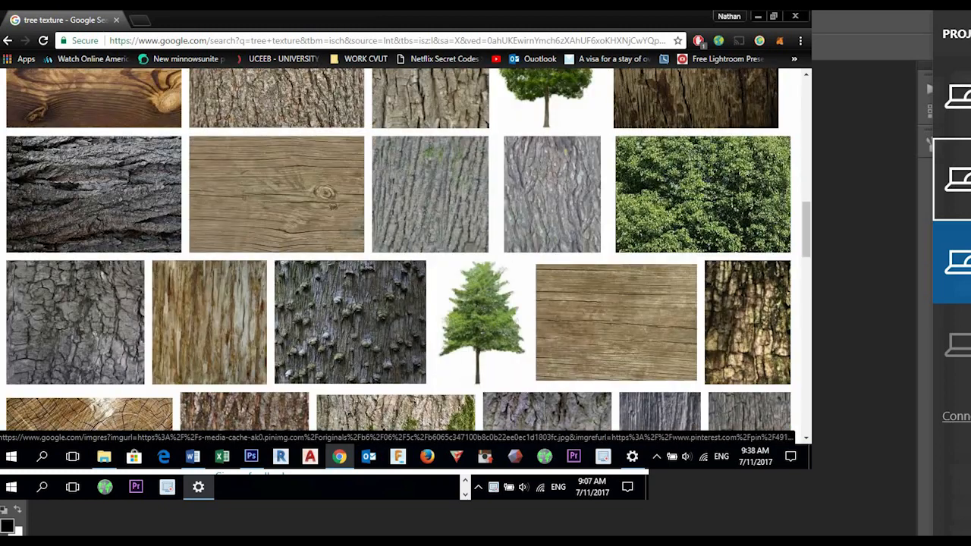
scroll(349, 289, "down", 1)
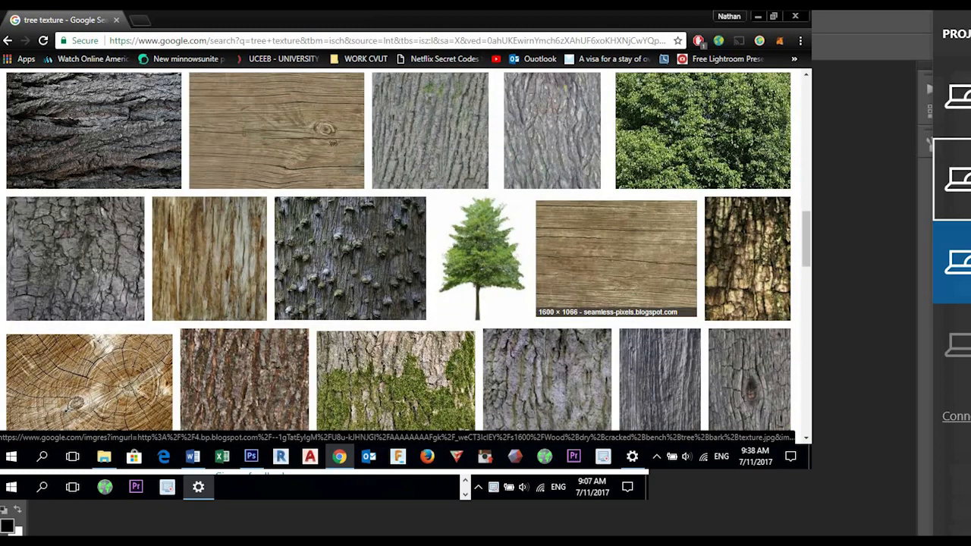
left_click(615, 273)
left_click(575, 242)
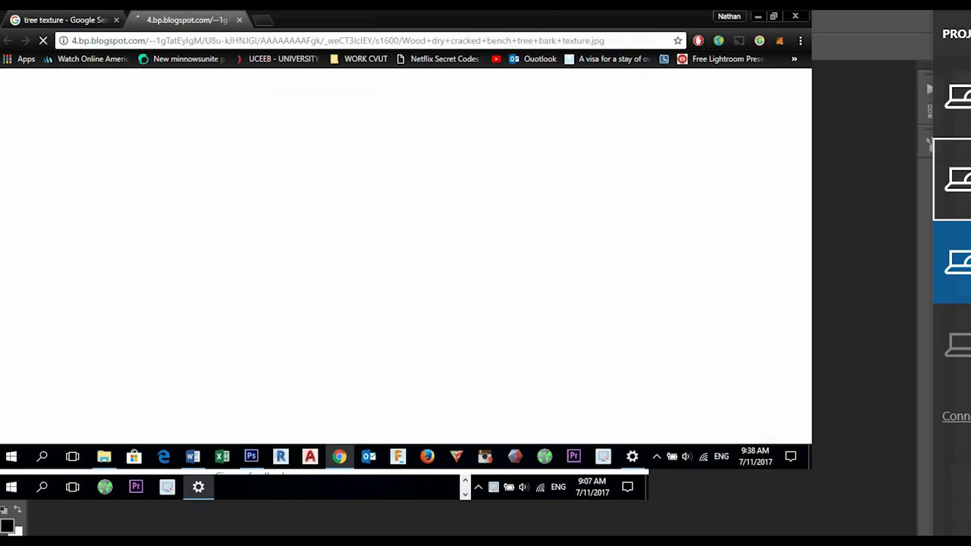
- Save the full-size cracked wood texture as a JPG in the Lesson 5 folder
right_click(396, 196)
left_click(445, 220)
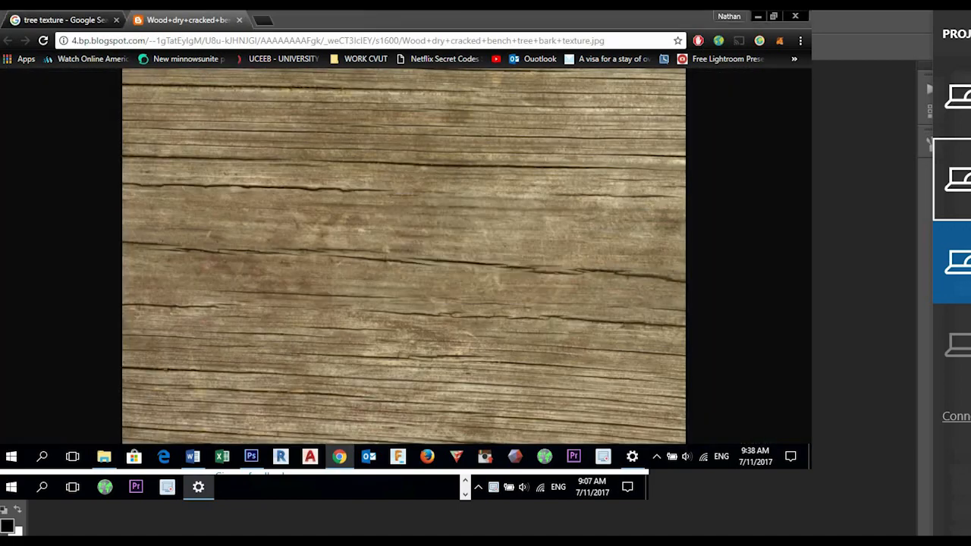
left_click(385, 423)
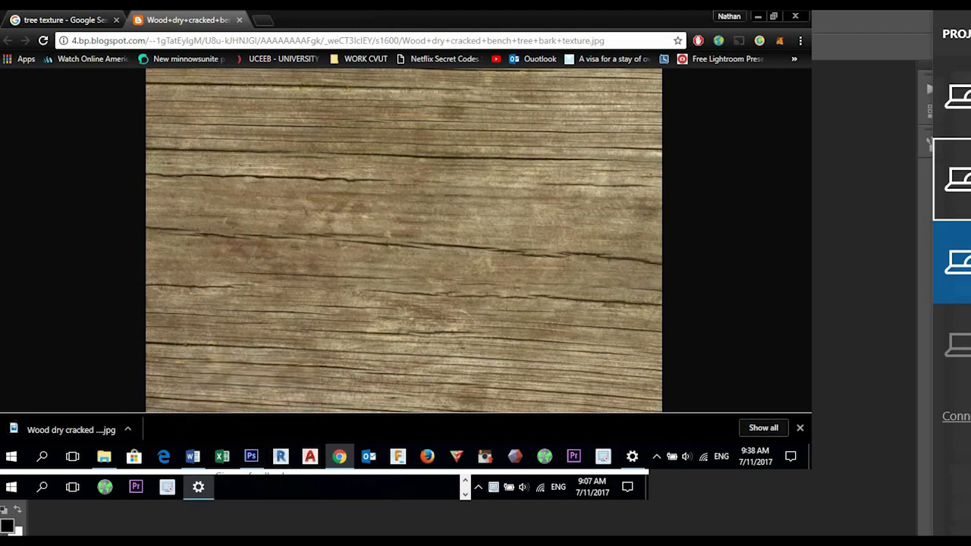
- Switch to Photoshop, display the GD001 layer mask on its own and set the brush to 116 px at 100% hardness
key("alt+Tab")
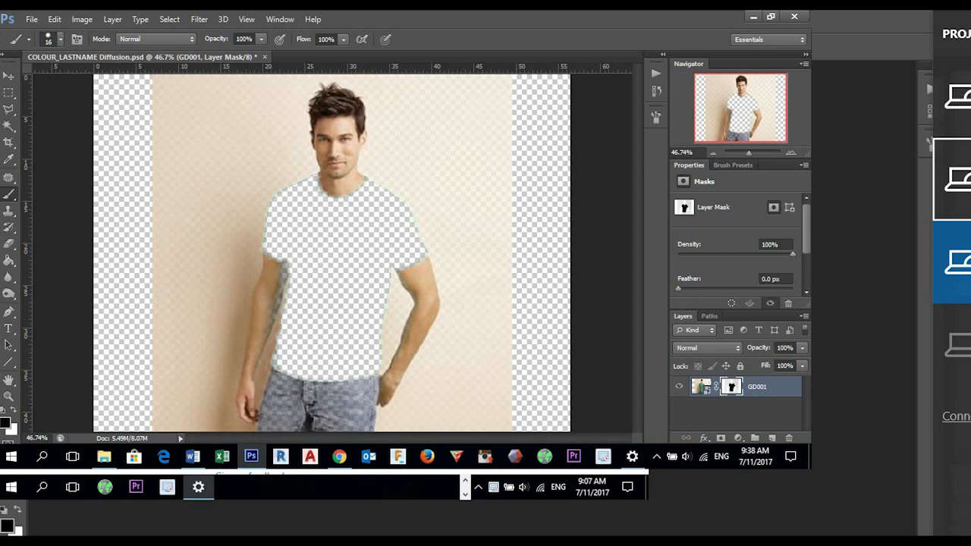
left_click(732, 387, "shift")
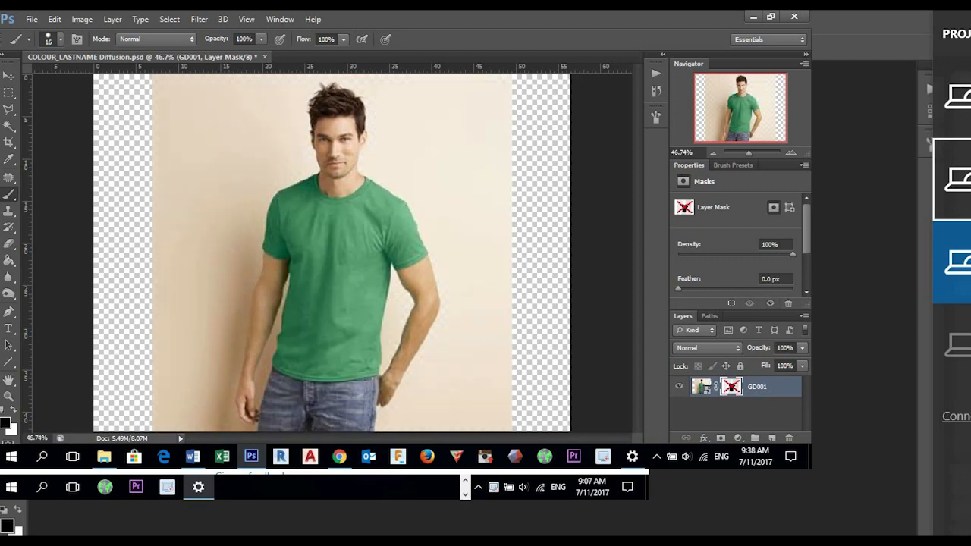
left_click(732, 387, "shift")
left_click(732, 387, "alt")
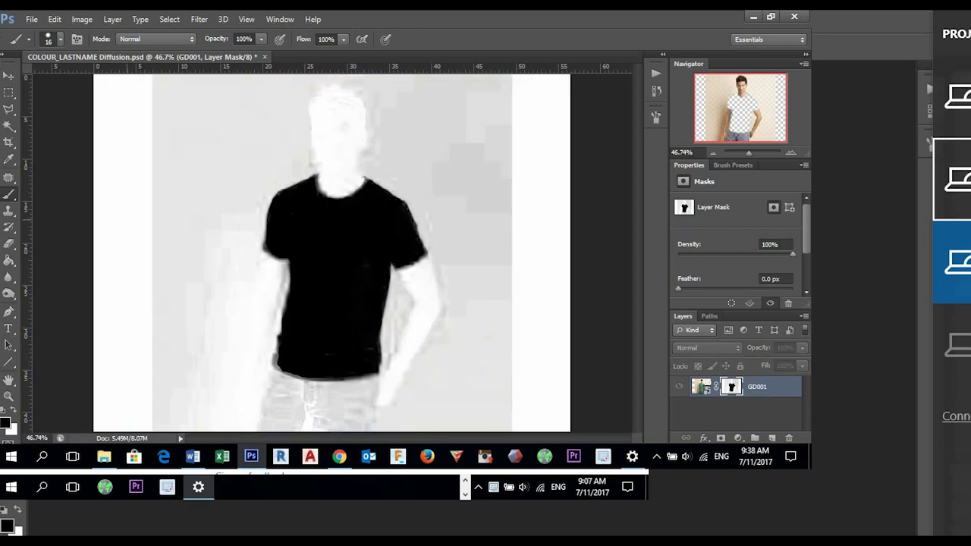
right_click(133, 223)
left_click(211, 254)
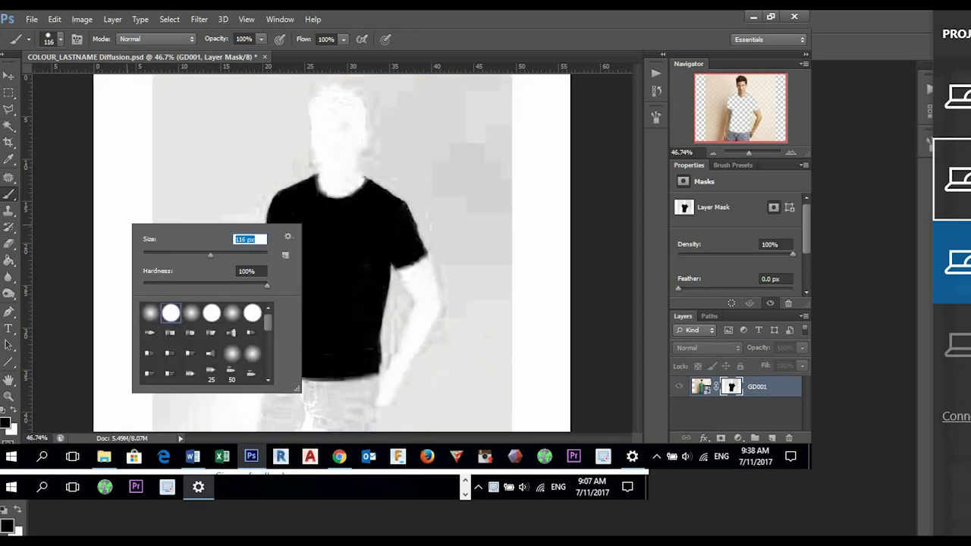
- Paint the grey areas of the GD001 mask white around the shirt silhouette
left_click(13, 410)
mouse_move(210, 116)
left_mouse_down()
mouse_move(459, 104)
mouse_move(148, 89)
mouse_move(145, 126)
mouse_move(420, 147)
mouse_move(319, 162)
mouse_move(335, 191)
mouse_move(391, 170)
mouse_move(444, 214)
mouse_move(471, 342)
mouse_move(501, 311)
mouse_move(497, 84)
mouse_move(464, 82)
mouse_move(432, 171)
mouse_move(399, 126)
mouse_move(391, 79)
mouse_move(303, 78)
left_mouse_up()
mouse_move(178, 152)
left_mouse_down()
mouse_move(156, 273)
mouse_move(204, 174)
mouse_move(174, 425)
mouse_move(266, 395)
mouse_move(383, 398)
mouse_move(403, 303)
mouse_move(446, 315)
mouse_move(467, 402)
mouse_move(502, 334)
mouse_move(445, 413)
mouse_move(383, 409)
mouse_move(280, 424)
mouse_move(395, 405)
left_mouse_up()
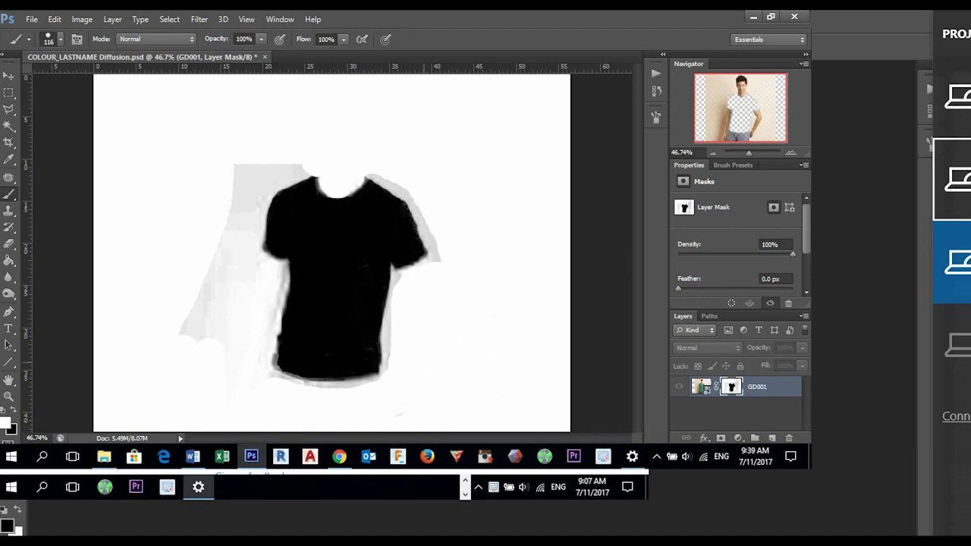
mouse_move(206, 337)
left_mouse_down()
mouse_move(205, 304)
mouse_move(242, 171)
mouse_move(273, 176)
mouse_move(237, 276)
left_mouse_up()
left_click_drag(186, 334, 186, 311)
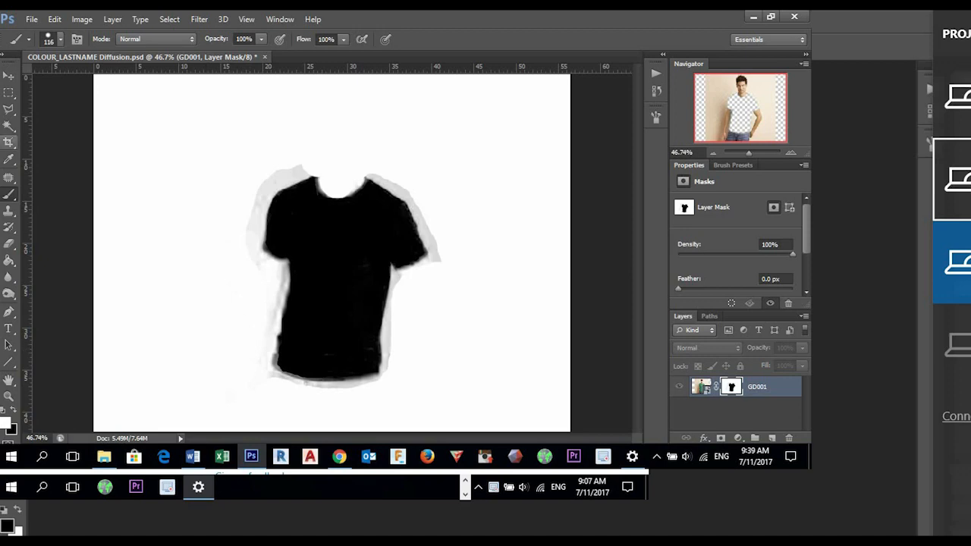
- Select the mask area outside the shirt with the Magic Wand, paint its grey fringe white, deselect and return to the normal image view
left_click(9, 125)
left_click(296, 179)
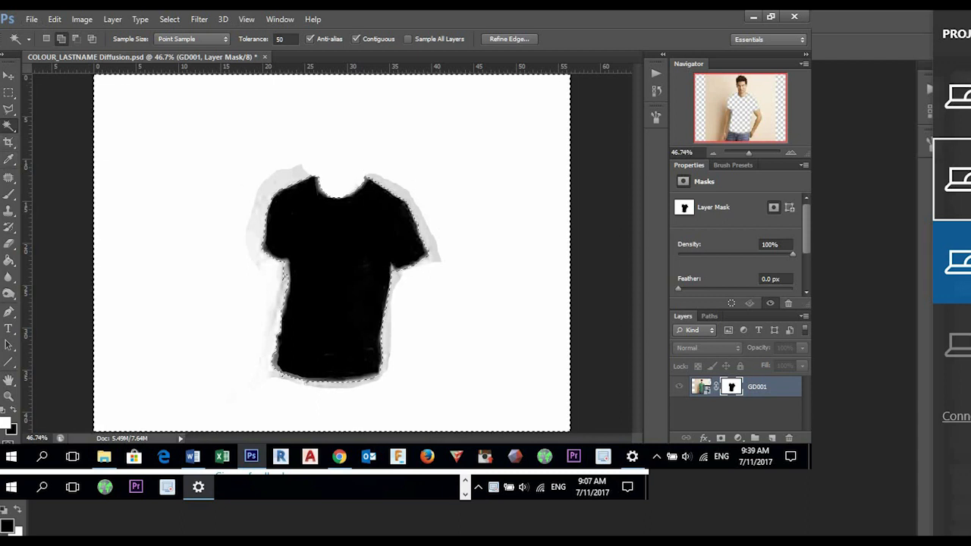
left_click(9, 195)
mouse_move(300, 173)
left_mouse_down()
mouse_move(262, 228)
mouse_move(279, 317)
mouse_move(376, 383)
mouse_move(429, 227)
mouse_move(402, 189)
mouse_move(352, 186)
left_mouse_up()
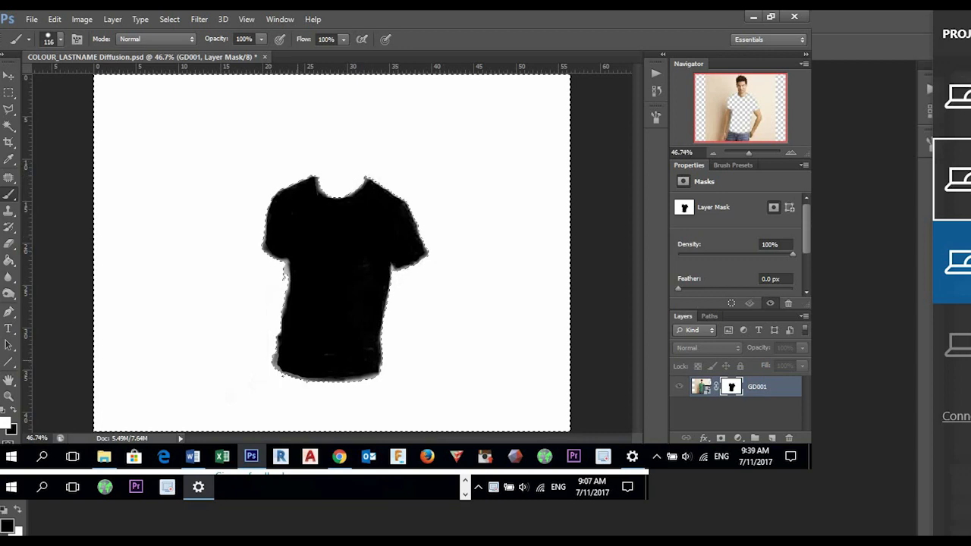
key("ctrl+d")
left_click(731, 387, "alt")
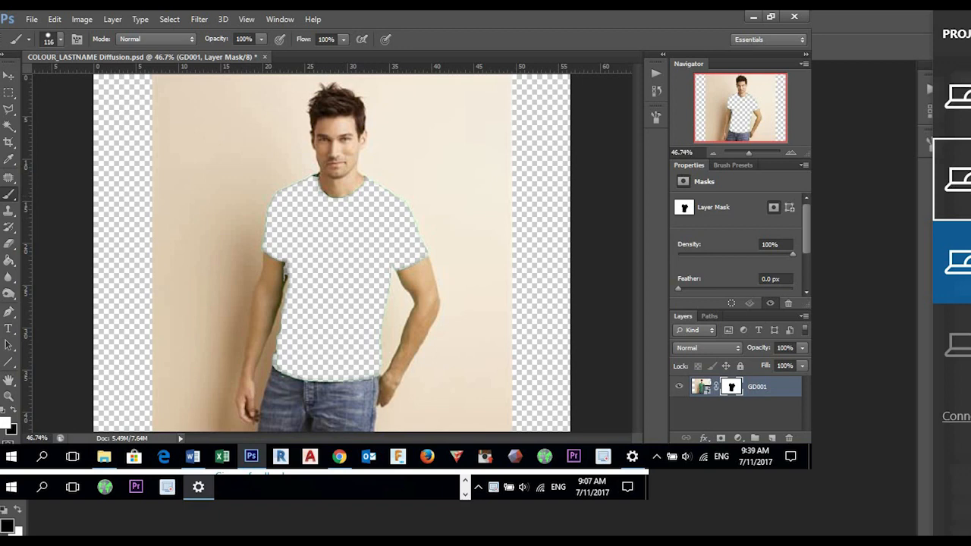
- Place the wood texture image from the Lesson 5 folder into the document
left_click(31, 19)
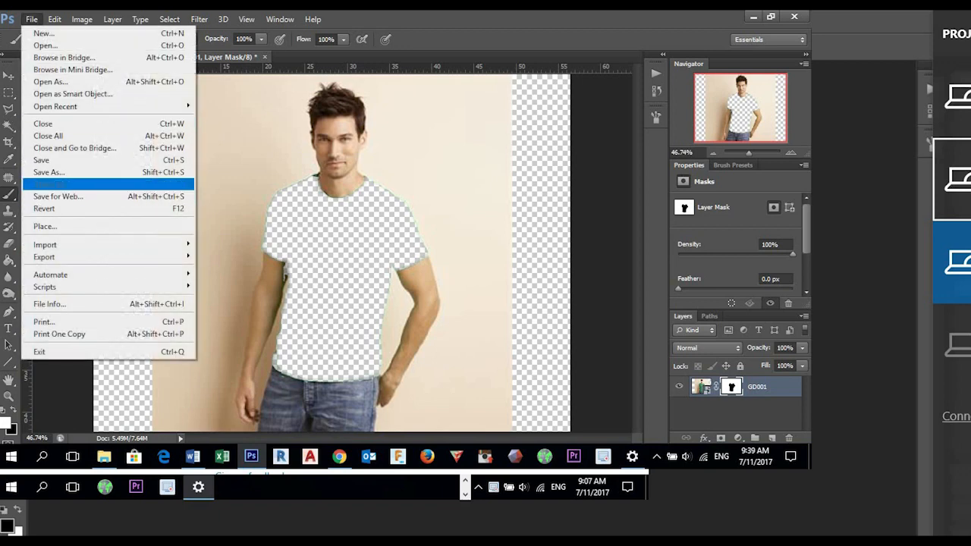
left_click(45, 227)
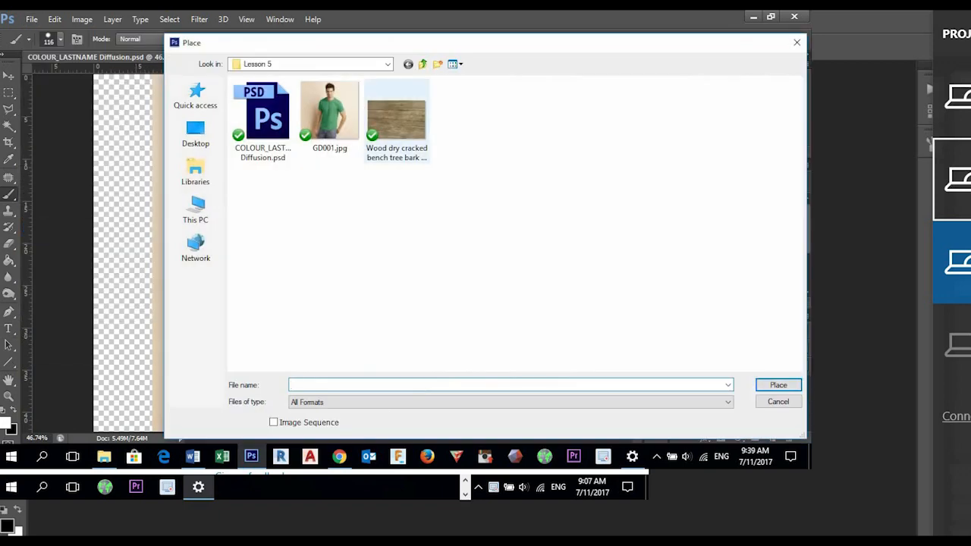
double_click(396, 118)
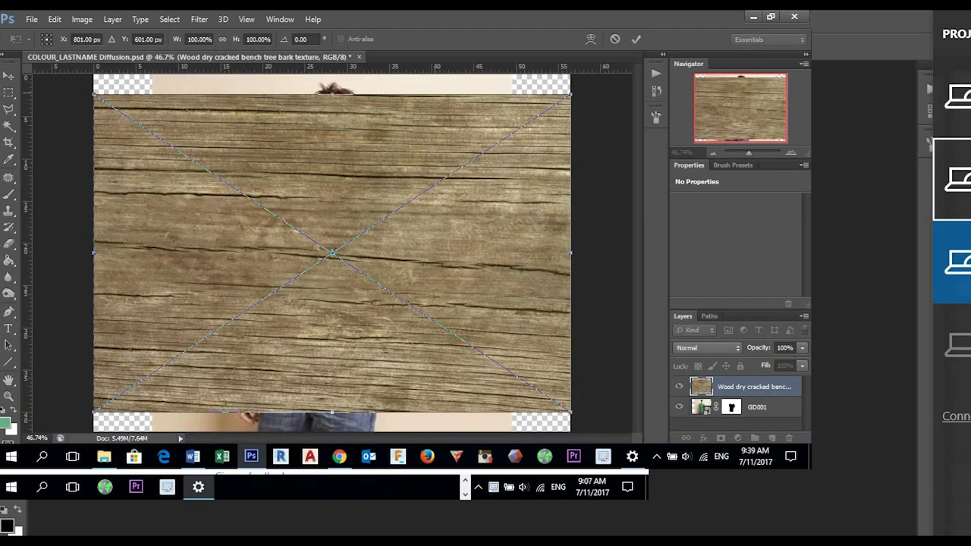
- Rotate the placed wood texture -90° and scale it to about 46% by 57.5% so it covers the shirt area
left_click_drag(94, 94, 194, 161)
left_click_drag(487, 260, 343, 91)
left_click_drag(240, 115, 248, 169)
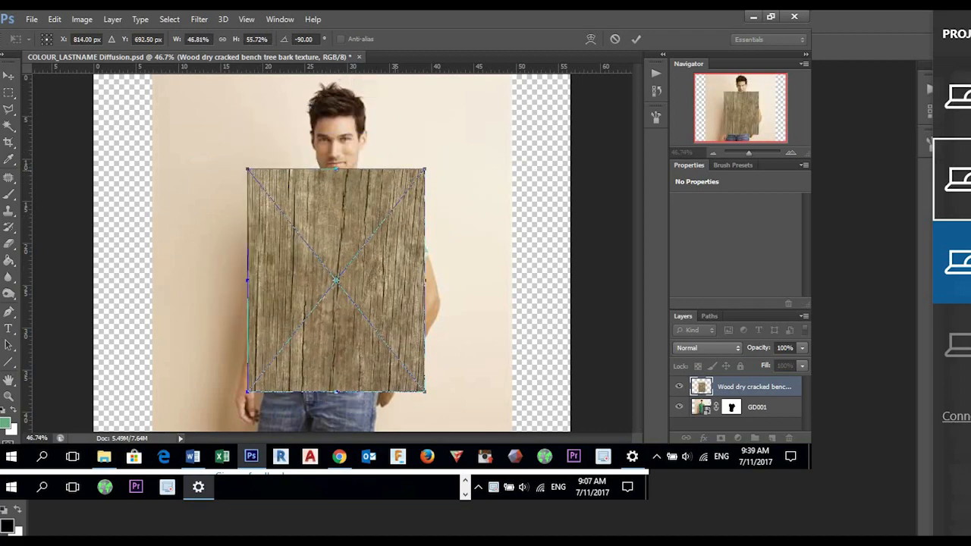
left_click_drag(425, 169, 430, 167)
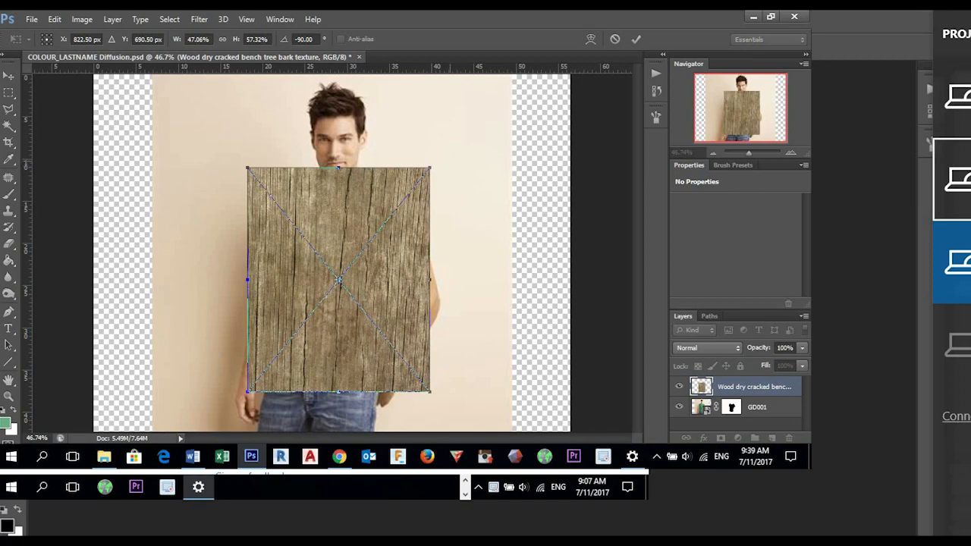
mouse_move(247, 167)
left_mouse_down()
mouse_move(167, 111)
mouse_move(236, 187)
mouse_move(270, 190)
mouse_move(297, 68)
mouse_move(206, 167)
mouse_move(224, 198)
mouse_move(336, 141)
mouse_move(256, 130)
mouse_move(255, 173)
mouse_move(294, 225)
mouse_move(227, 145)
mouse_move(254, 174)
mouse_move(232, 220)
mouse_move(243, 210)
mouse_move(196, 104)
mouse_move(234, 114)
mouse_move(297, 180)
mouse_move(295, 171)
mouse_move(174, 248)
mouse_move(284, 179)
mouse_move(122, 91)
mouse_move(319, 235)
mouse_move(363, 207)
mouse_move(264, 167)
mouse_move(246, 172)
left_mouse_up()
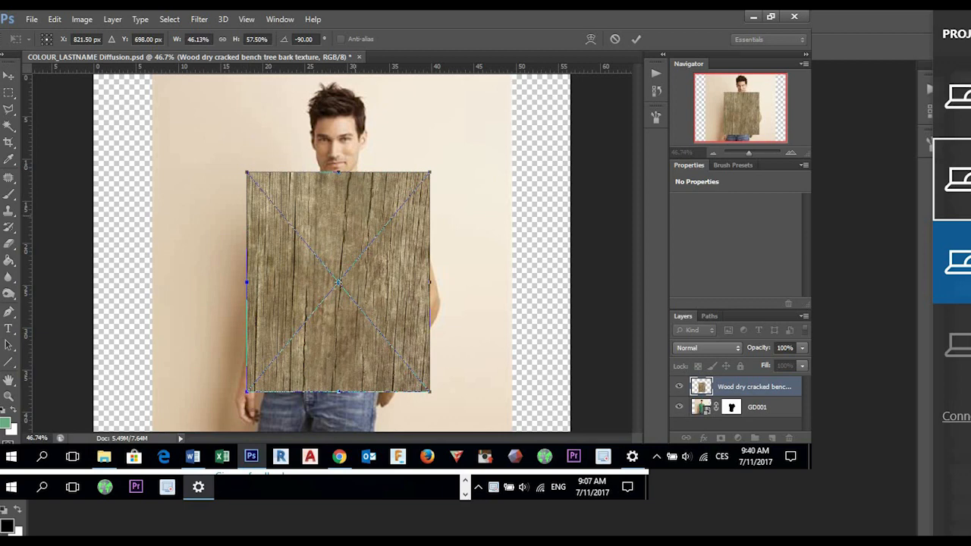
key("Return")
key("b")
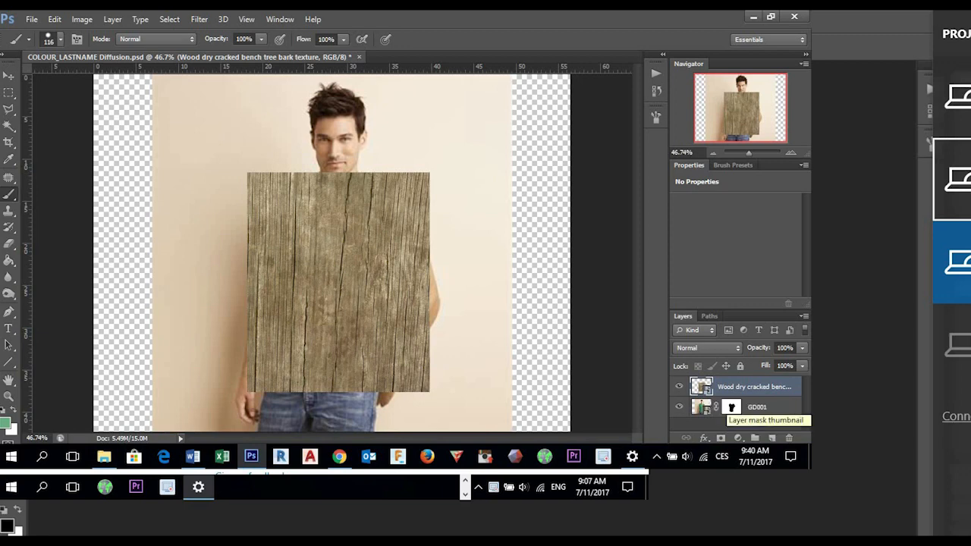
- Load the GD001 mask as a selection, add it as a layer mask on the wood texture and invert that mask
left_click(731, 407, "ctrl")
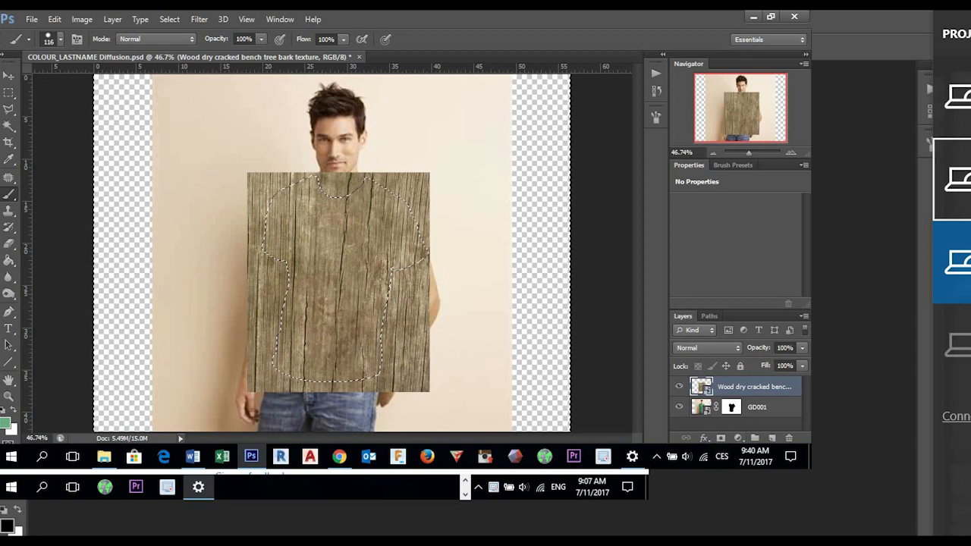
left_click(720, 438, "alt")
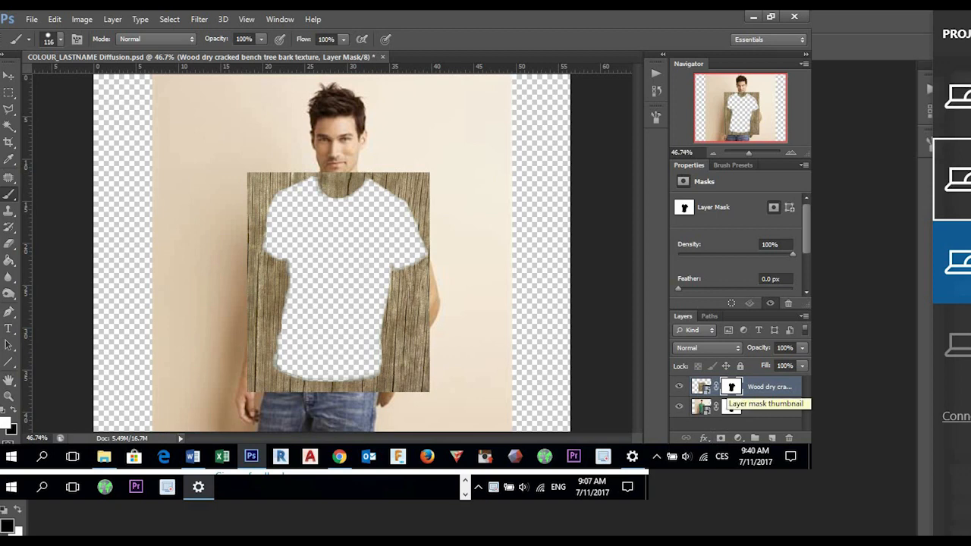
key("ctrl+i")
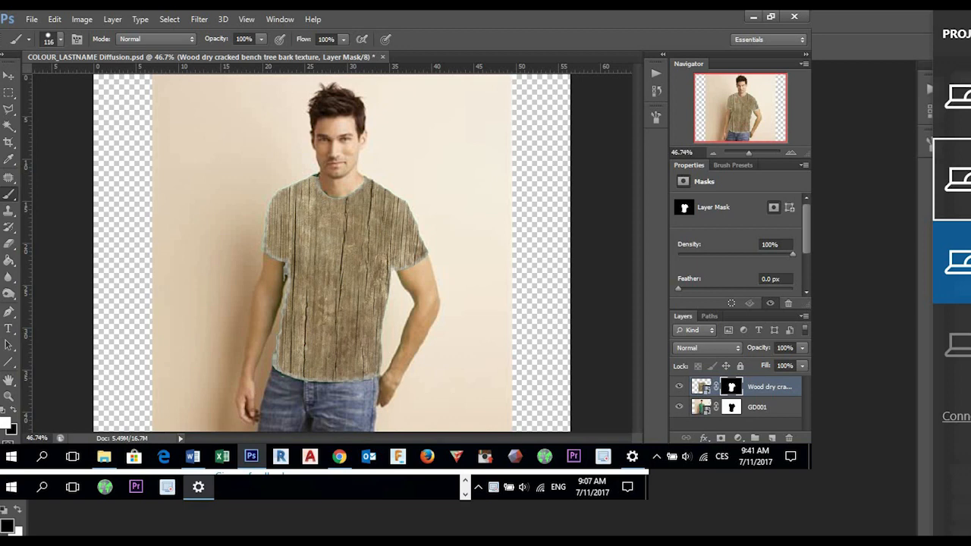
- Revert the document through its history to the Deselect state before the wood texture was placed
left_click(656, 91)
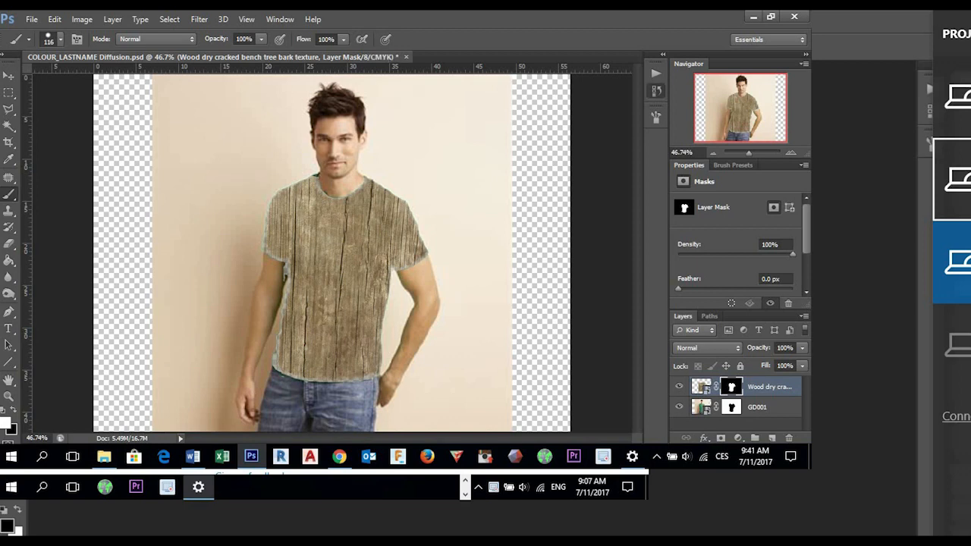
left_click(559, 195)
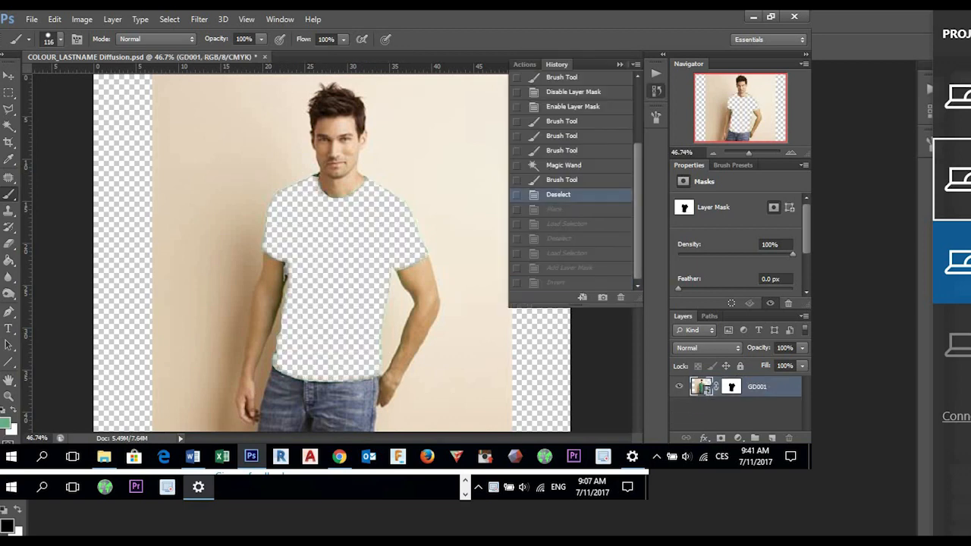
left_click(454, 371)
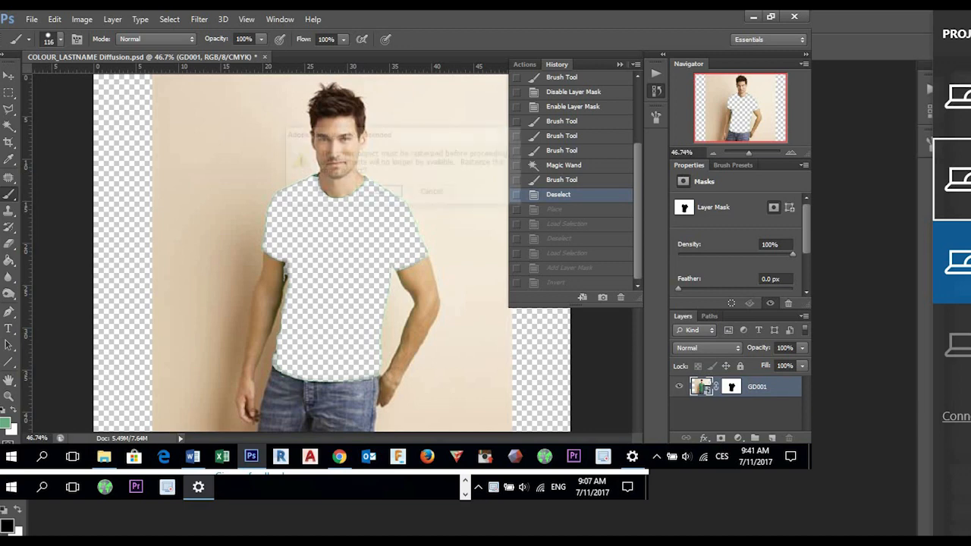
key("Escape")
key("Escape")
left_click(656, 90)
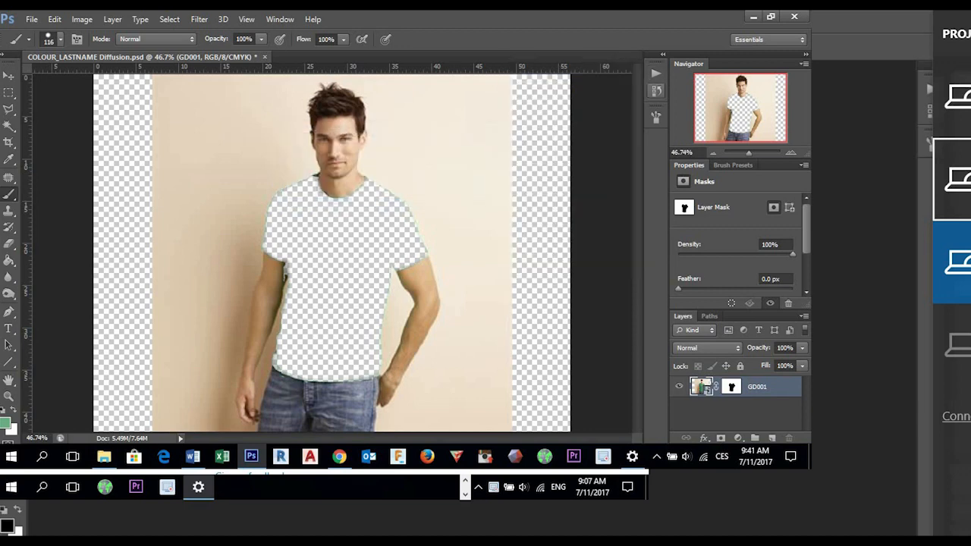
- Place the wood texture image from the Lesson 5 folder again and rotate it -90°
left_click(31, 19)
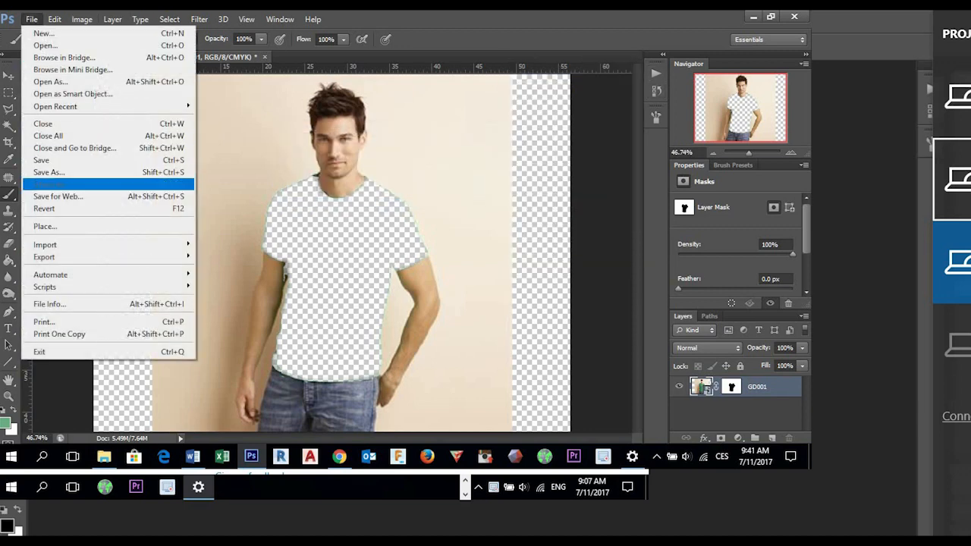
left_click(38, 227)
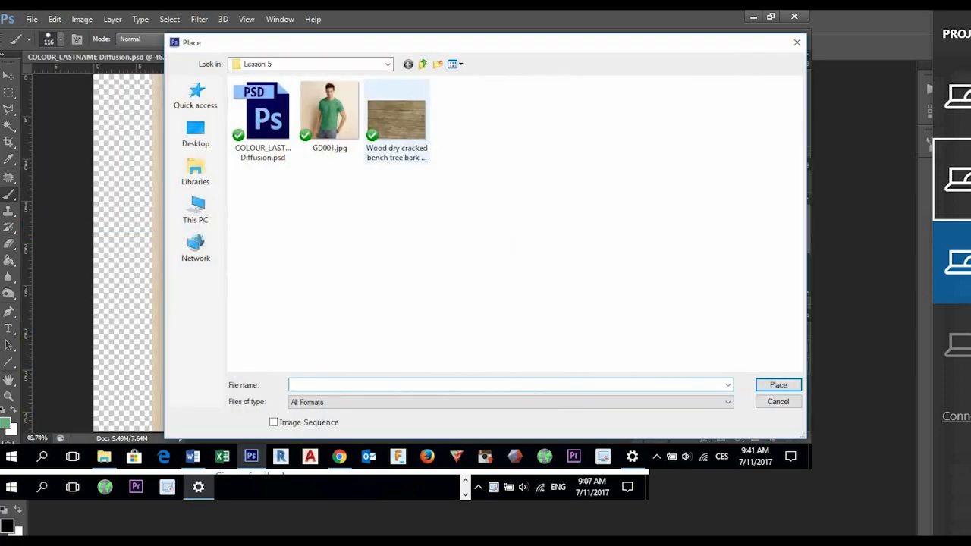
double_click(396, 121)
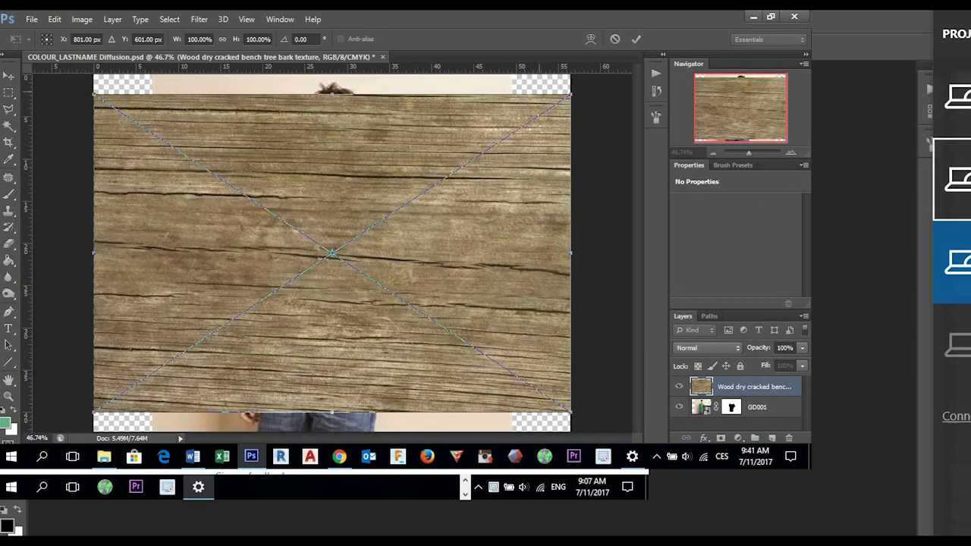
left_click_drag(578, 87, 219, 97)
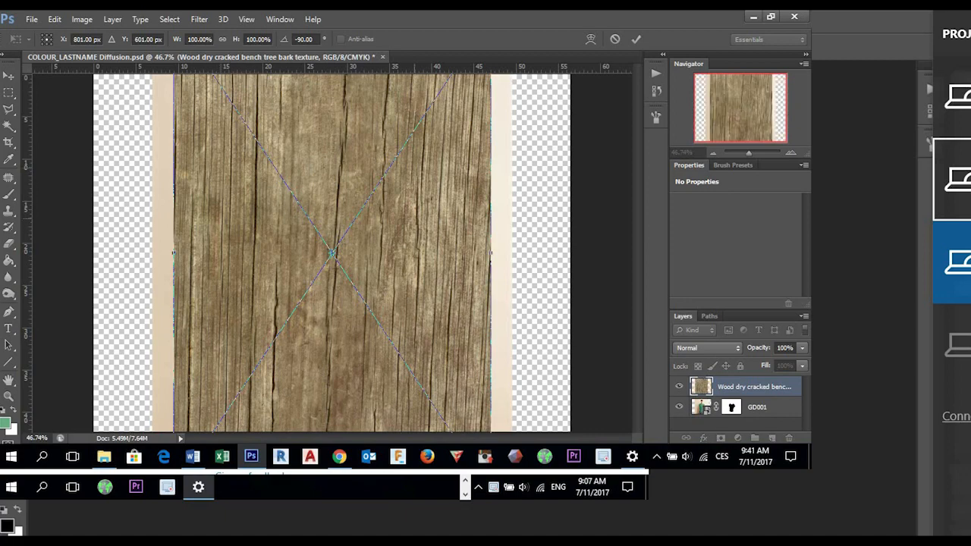
- Scale down the placed wood texture, position it to cover the whole shirt area and commit the placement
key("ctrl+0")
left_click_drag(433, 404, 369, 308)
scroll(363, 301, "up", 3)
left_click_drag(372, 267, 355, 248)
mouse_move(365, 342)
left_mouse_down()
mouse_move(394, 379)
mouse_move(450, 404)
mouse_move(380, 333)
mouse_move(383, 343)
left_mouse_up()
key("Return")
key("b")
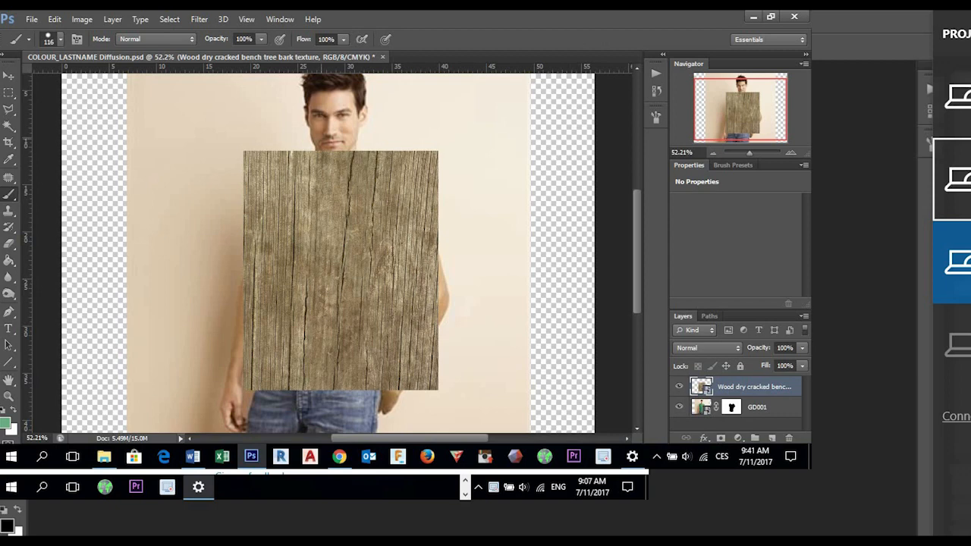
- Mask the wood texture layer using a selection loaded from the GD001 mask, and invert the mask so only the shirt shows wood
left_click(731, 407, "ctrl")
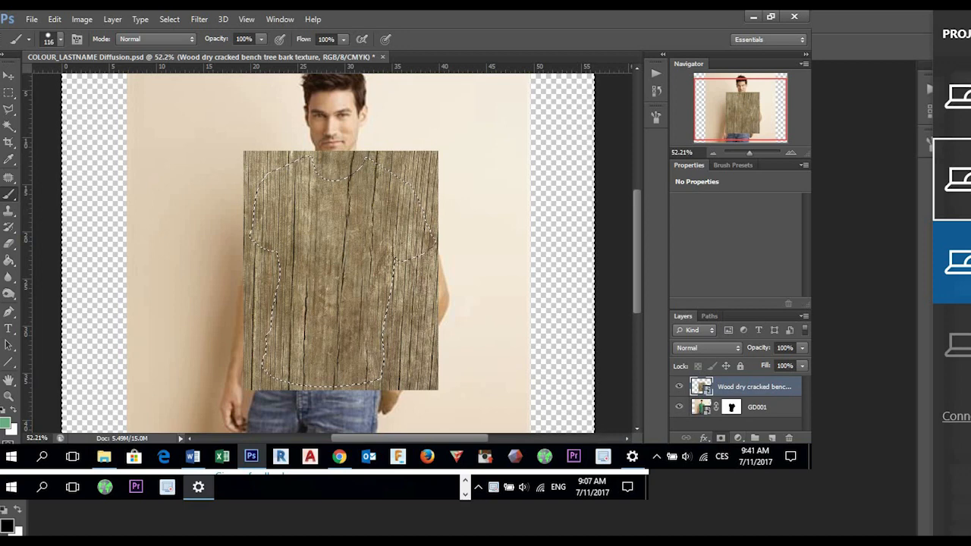
left_click(721, 438, "alt")
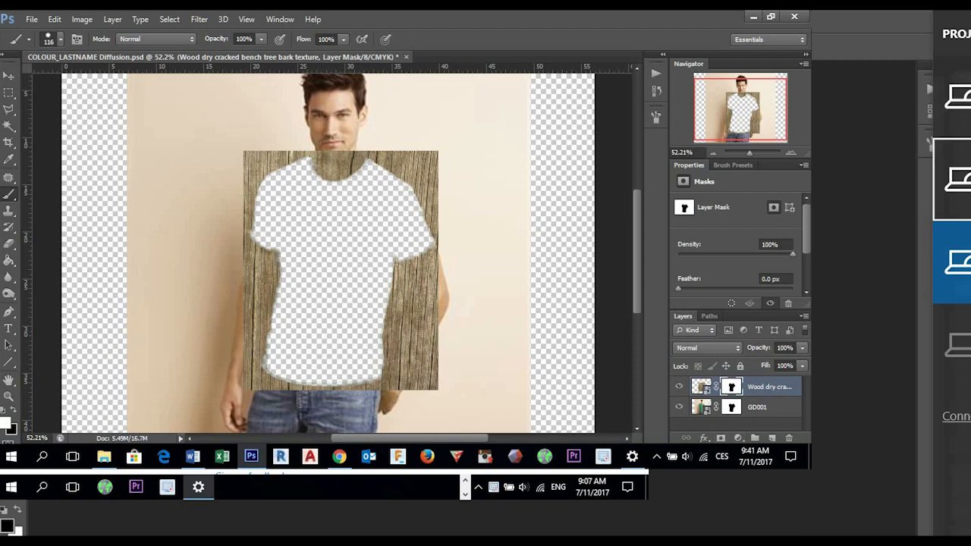
key("ctrl+i")
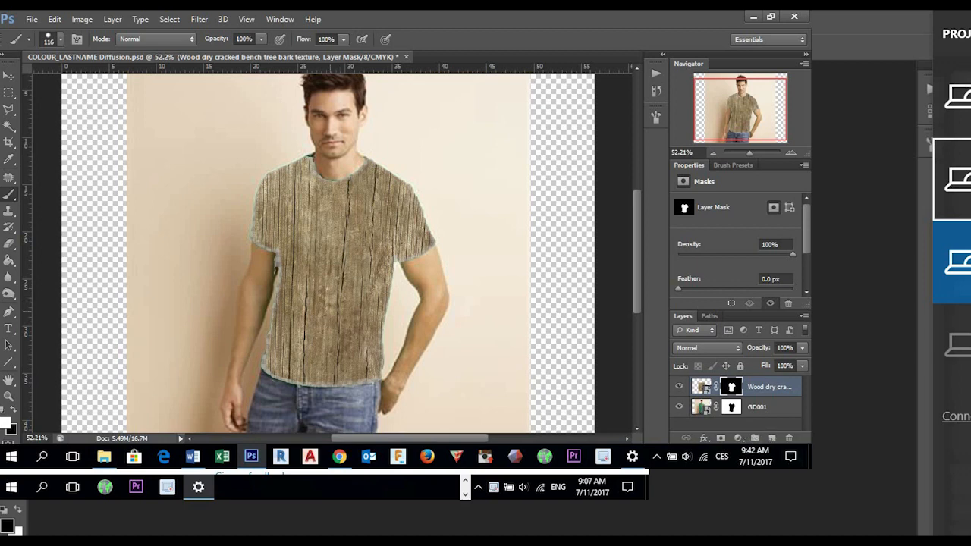
scroll(243, 296, "up", 5)
scroll(322, 284, "down", 4)
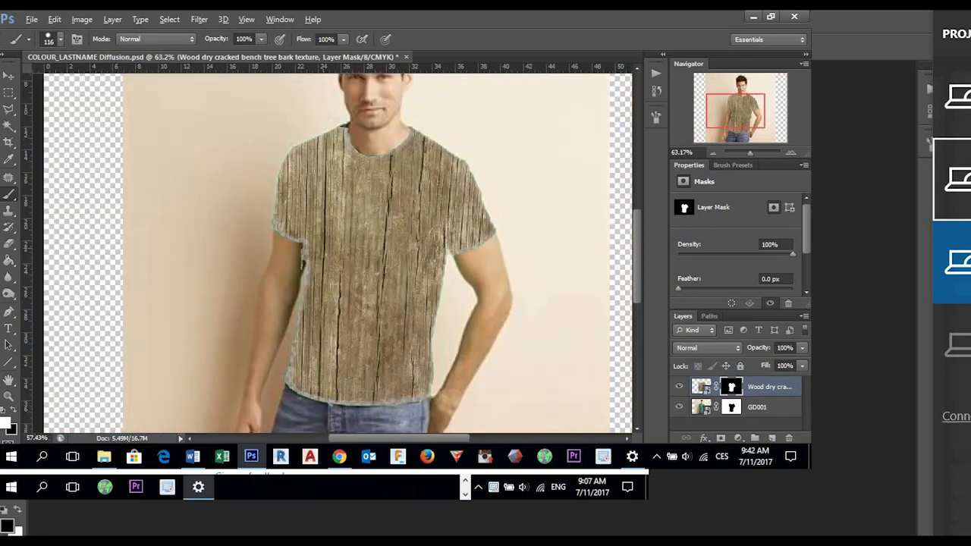
scroll(379, 250, "down", 1)
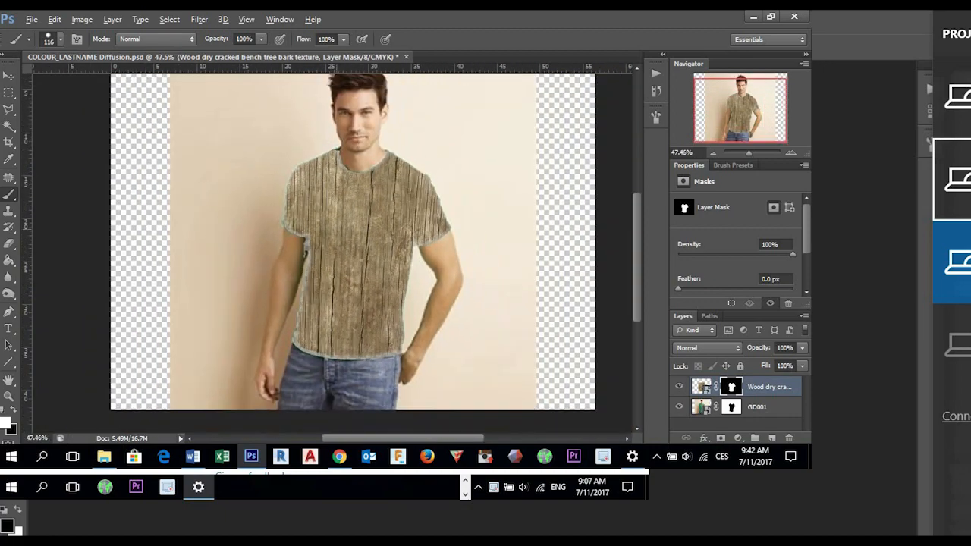
- Try a Displace filter on the wood layer's mask with horizontal scale 1 and vertical scale 10
scroll(379, 251, "up", 4)
scroll(379, 251, "down", 2)
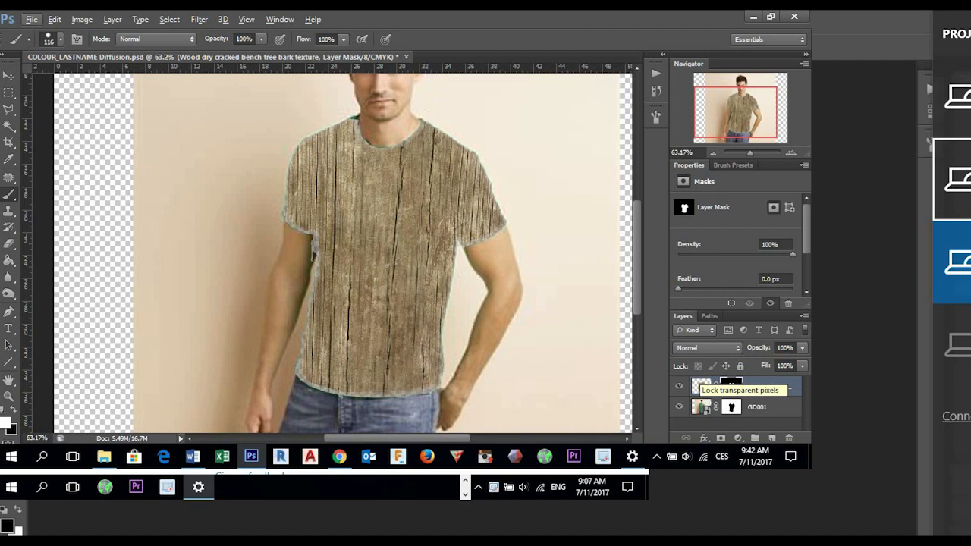
scroll(332, 253, "down", 2)
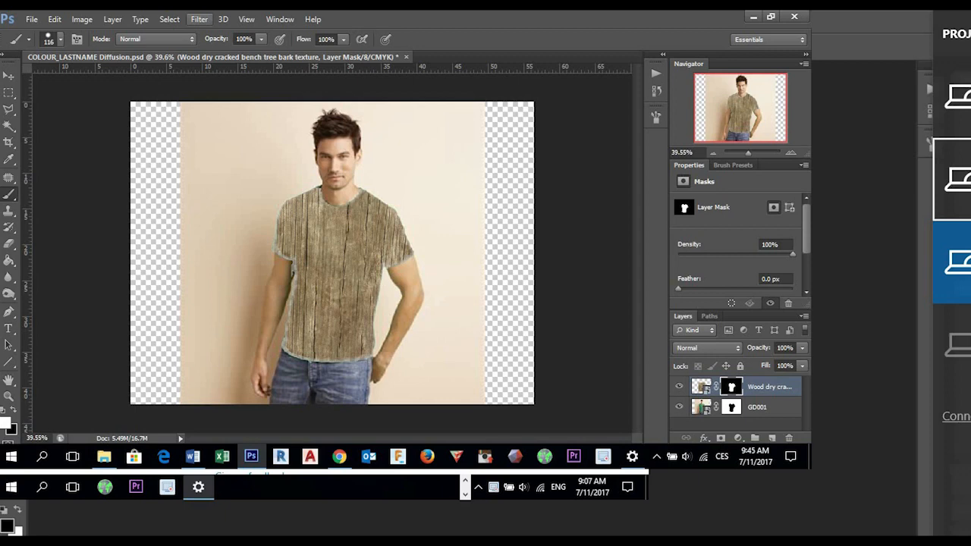
left_click(199, 19)
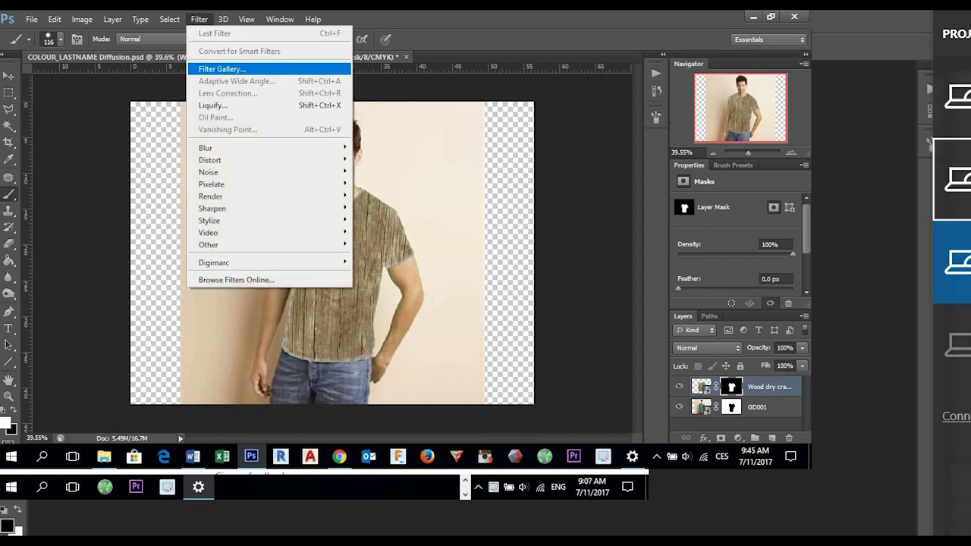
mouse_move(228, 159)
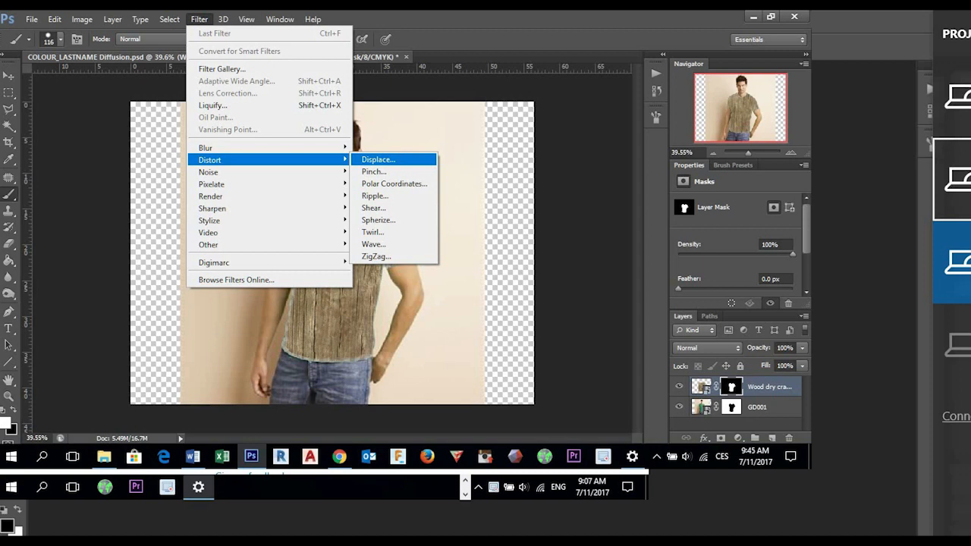
left_click(377, 159)
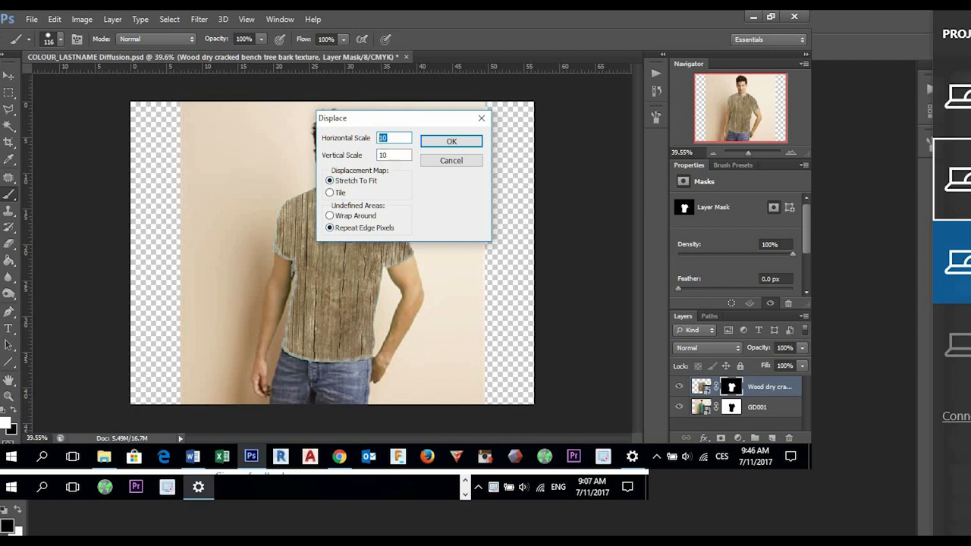
type("1")
key("Tab")
type("10")
key("Return")
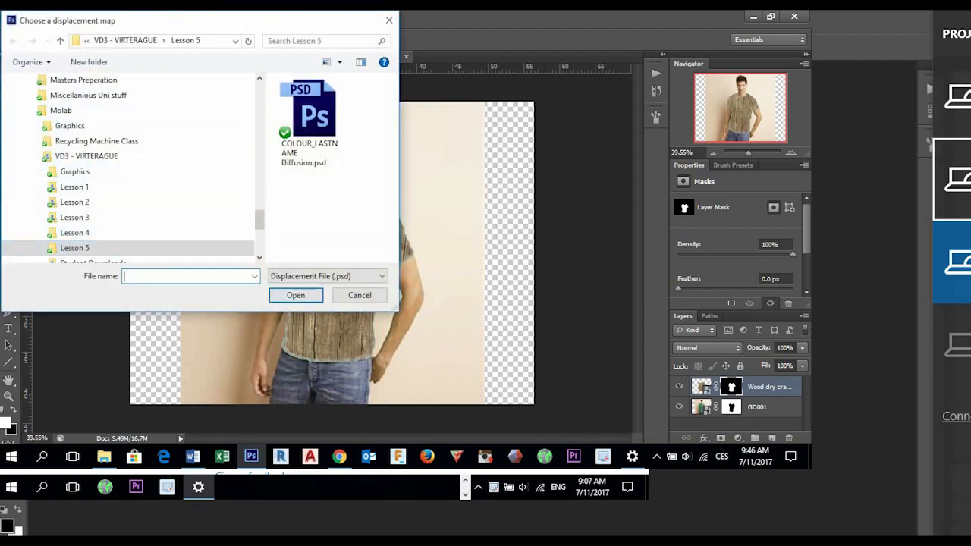
- Use COLOUR_LASTNAME Diffusion.psd from the Lesson 5 folder as the displacement map for the mask
scroll(114, 187, "down", 1)
scroll(114, 187, "down", 1)
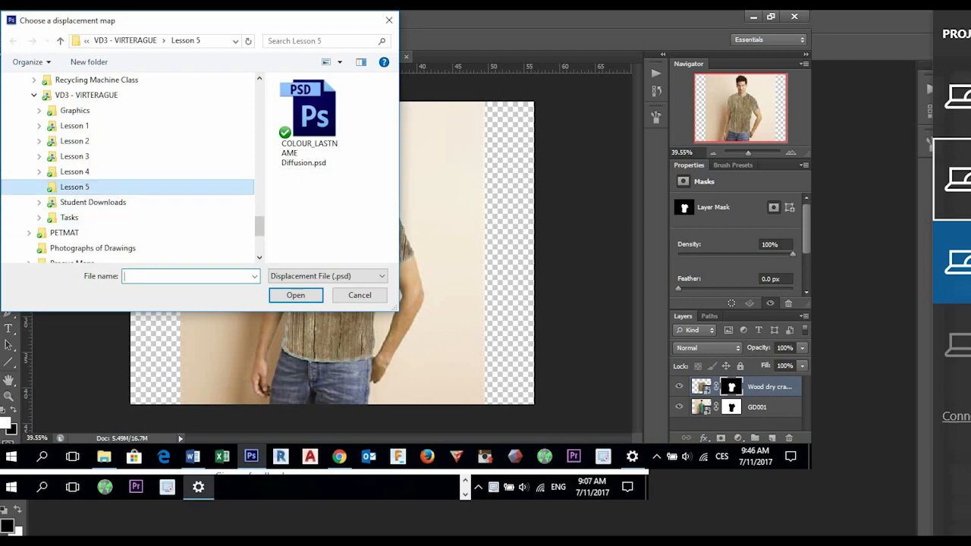
left_click(114, 187)
scroll(114, 187, "down", 1)
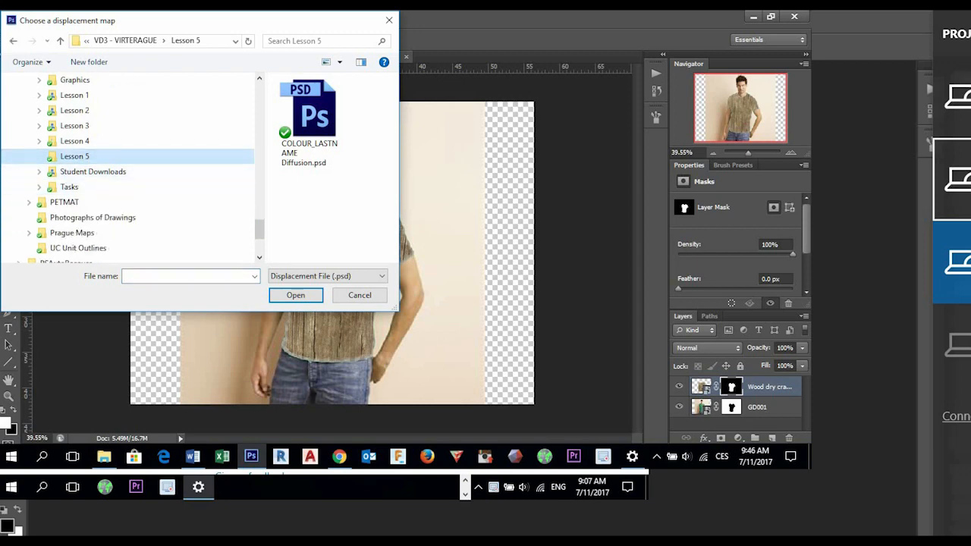
left_click(309, 123)
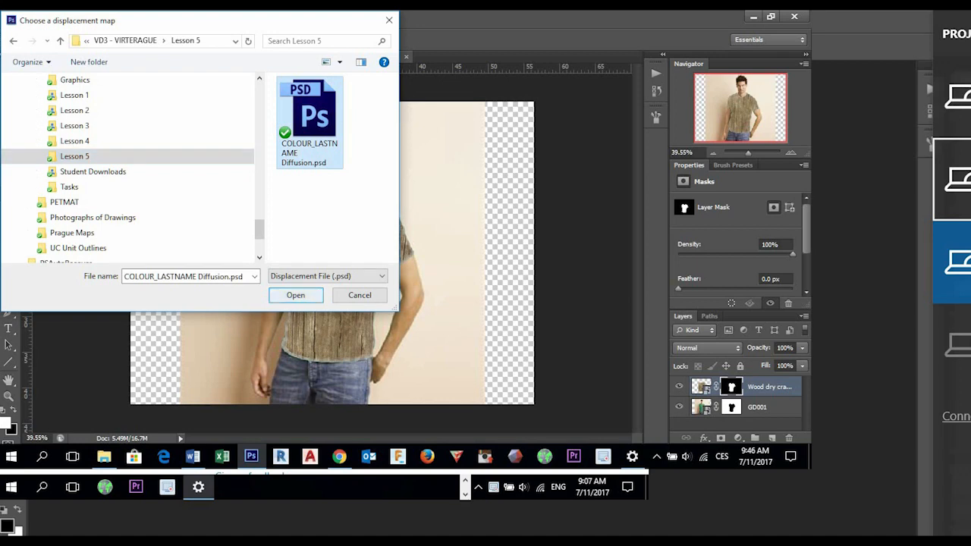
left_click(296, 295)
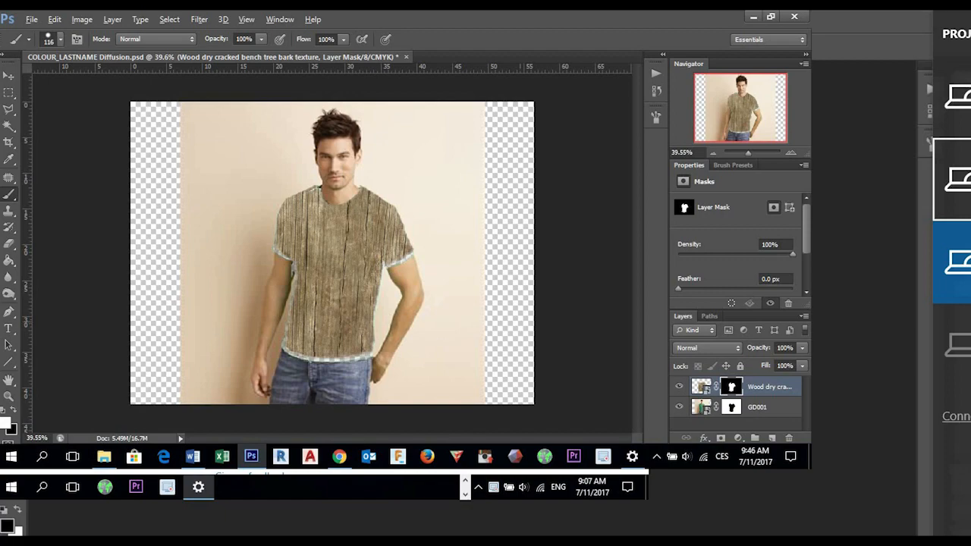
- Inspect the displaced shirt edges, then revert the document through its history to the Invert state
scroll(355, 398, "up", 5)
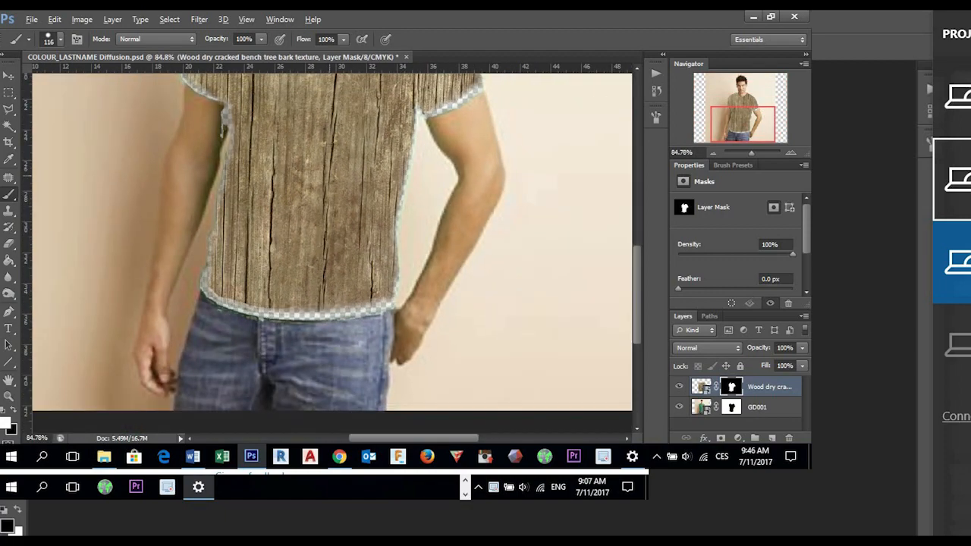
scroll(337, 389, "down", 4)
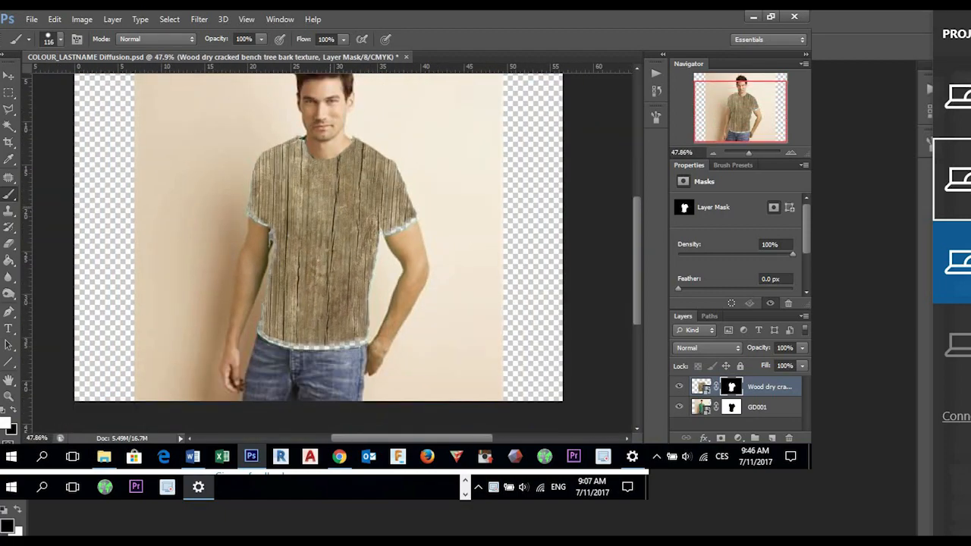
scroll(338, 389, "down", 2)
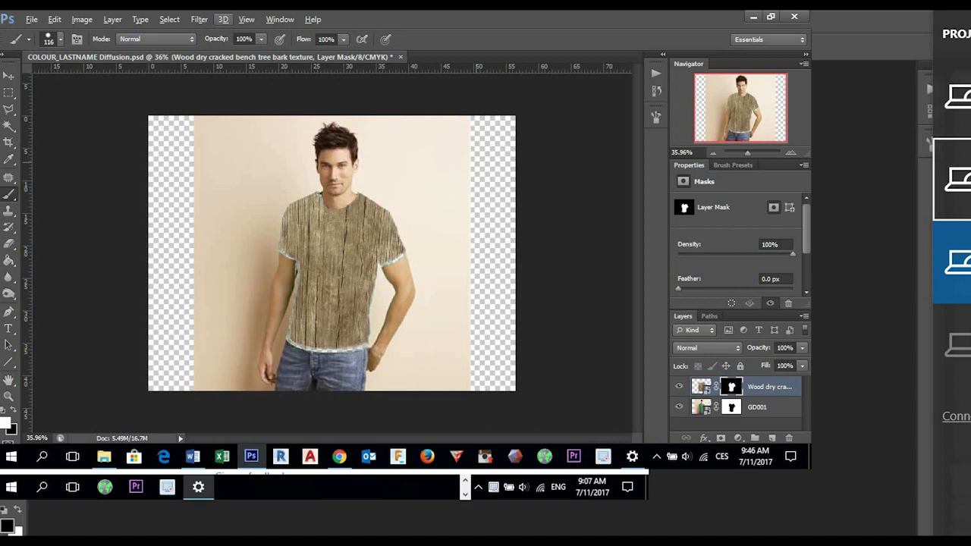
key("ctrl+y")
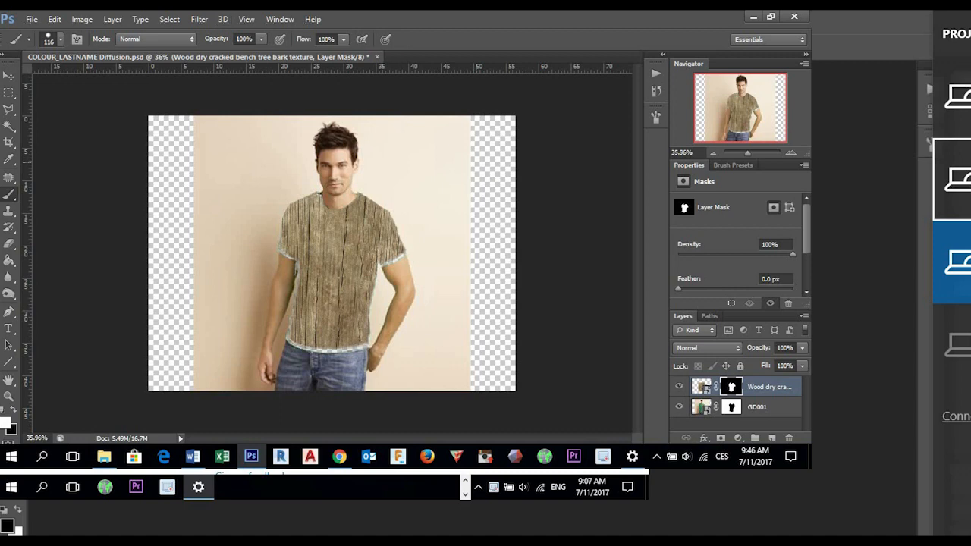
left_click(657, 90)
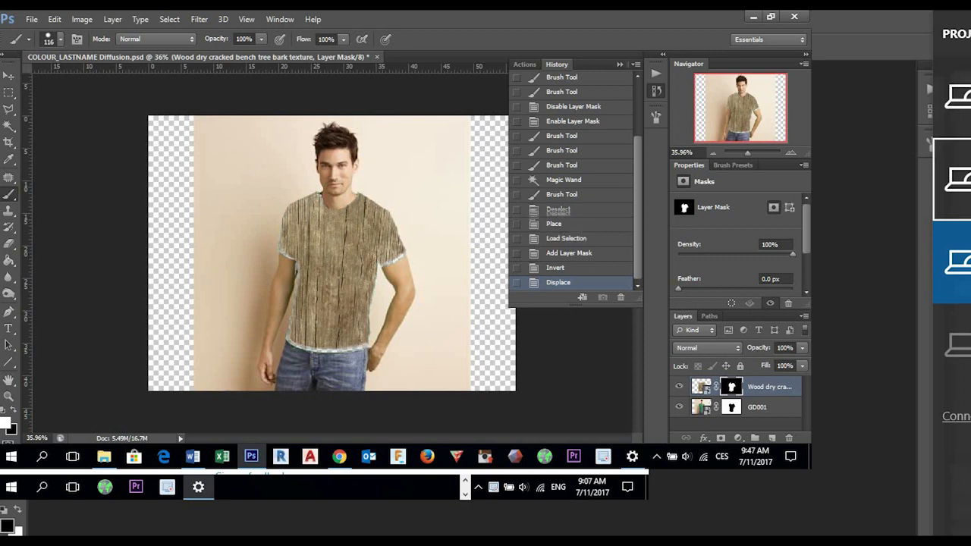
left_click(534, 211)
key("ctrl+shift+z")
key("ctrl+shift+z")
key("ctrl+shift+z")
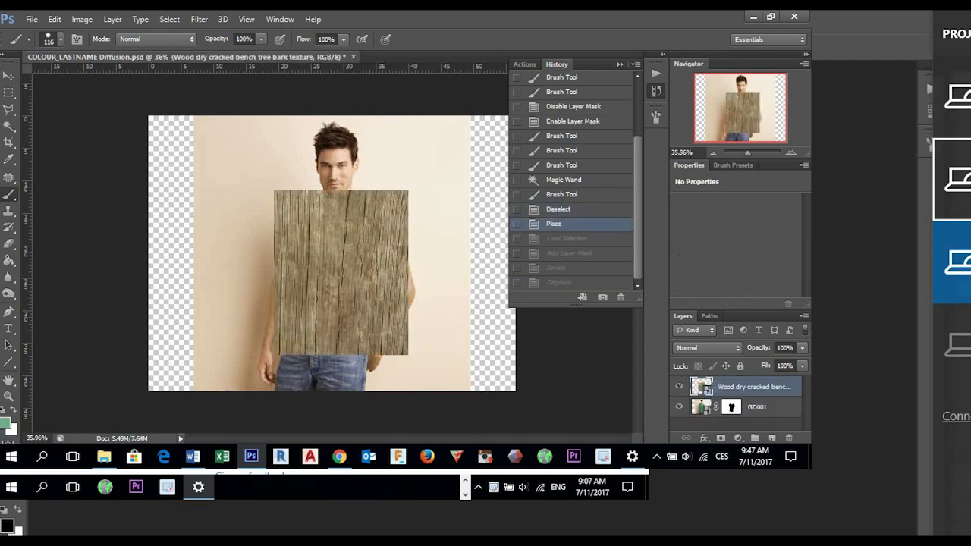
key("ctrl+shift+z")
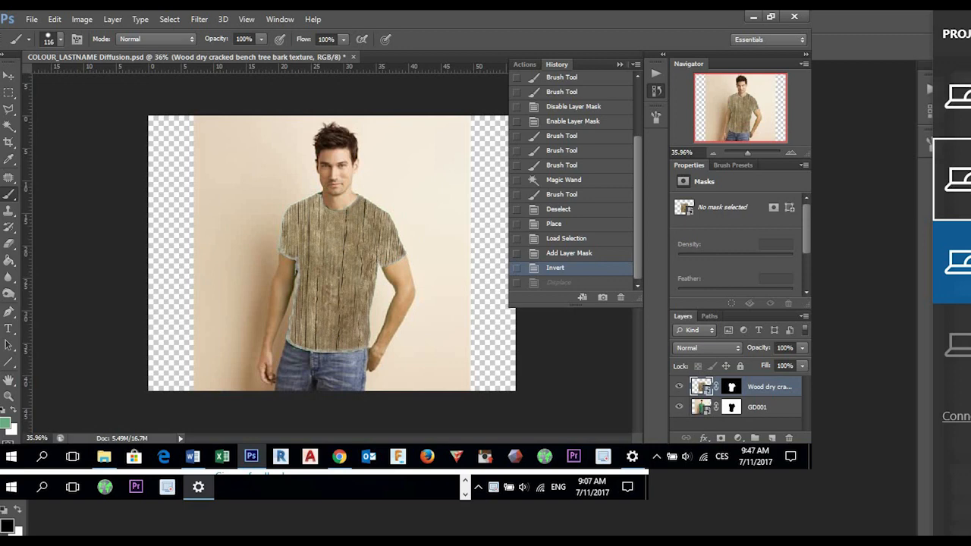
- Apply a Displace filter with Wrap Around to the wood texture image itself, using COLOUR_LASTNAME Diffusion.psd as the displacement map
left_click(198, 19)
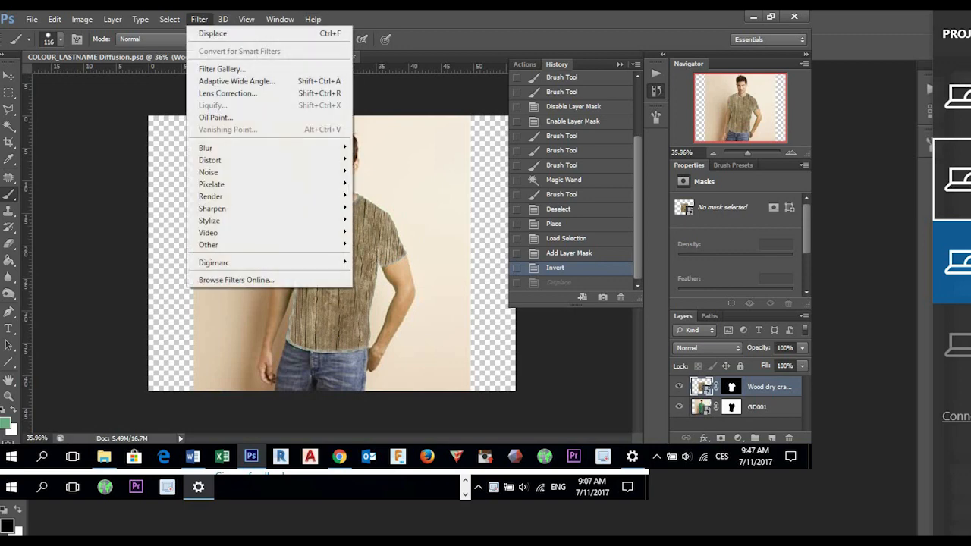
mouse_move(220, 160)
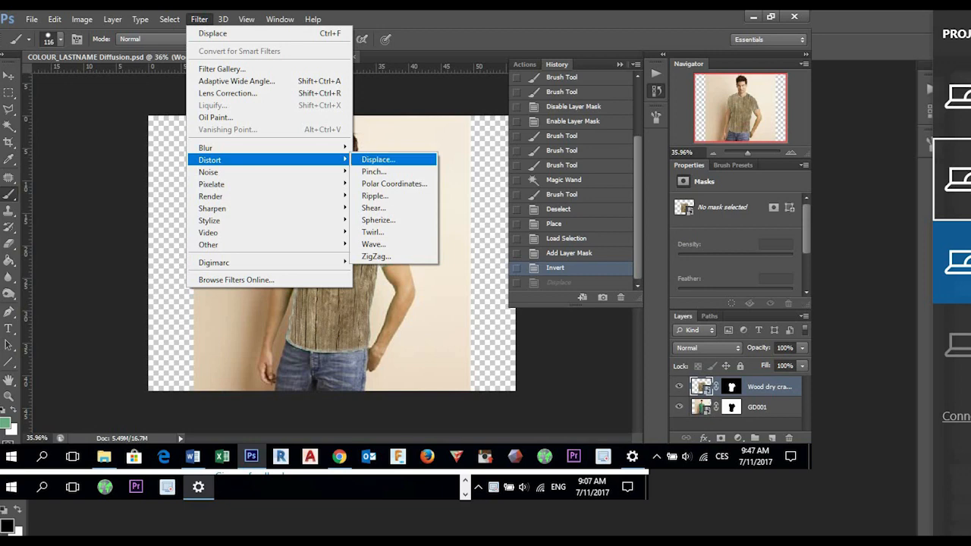
left_click(378, 159)
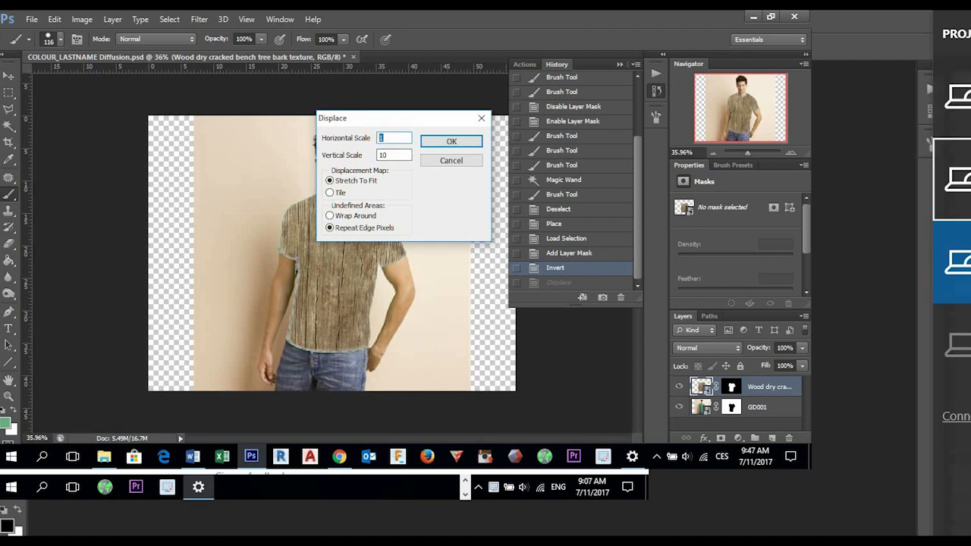
key("Tab")
left_click(330, 215)
key("Return")
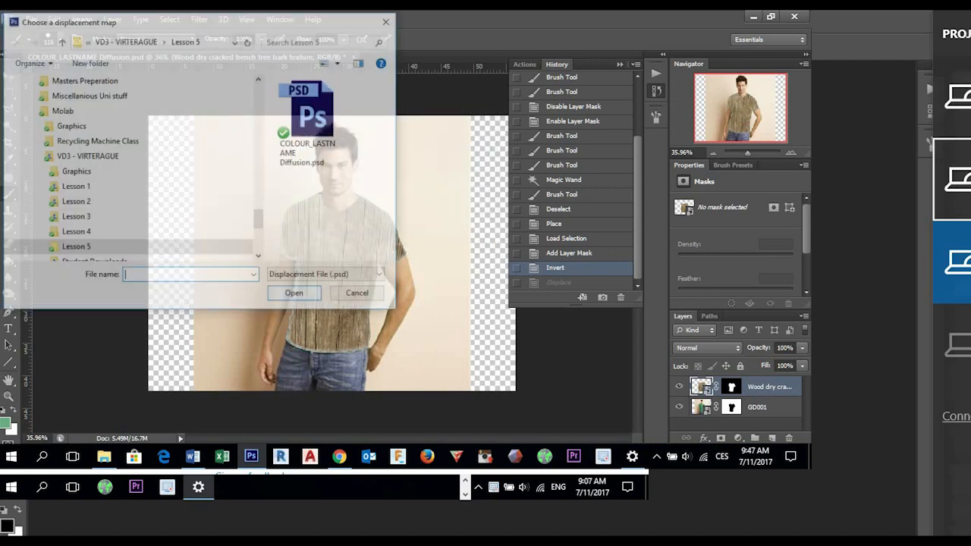
left_click(310, 121)
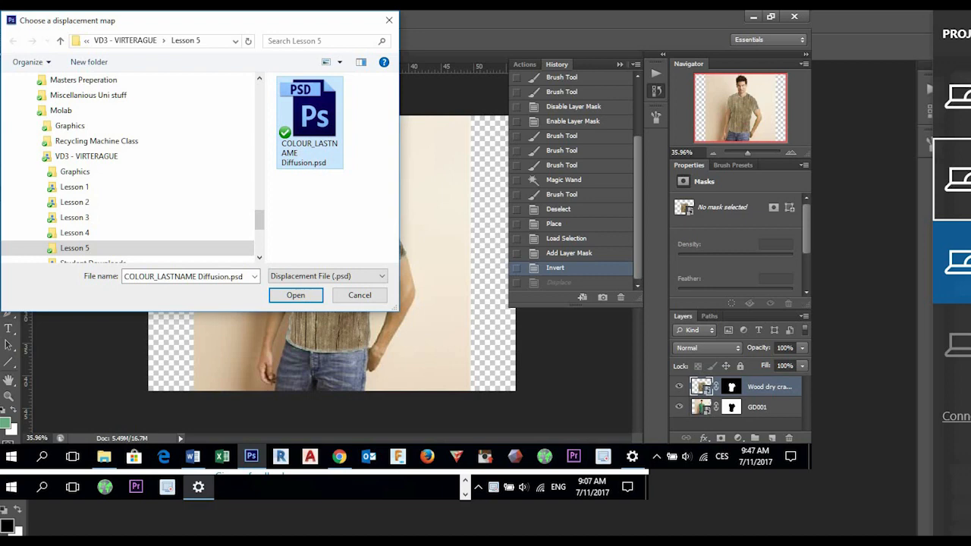
key("Return")
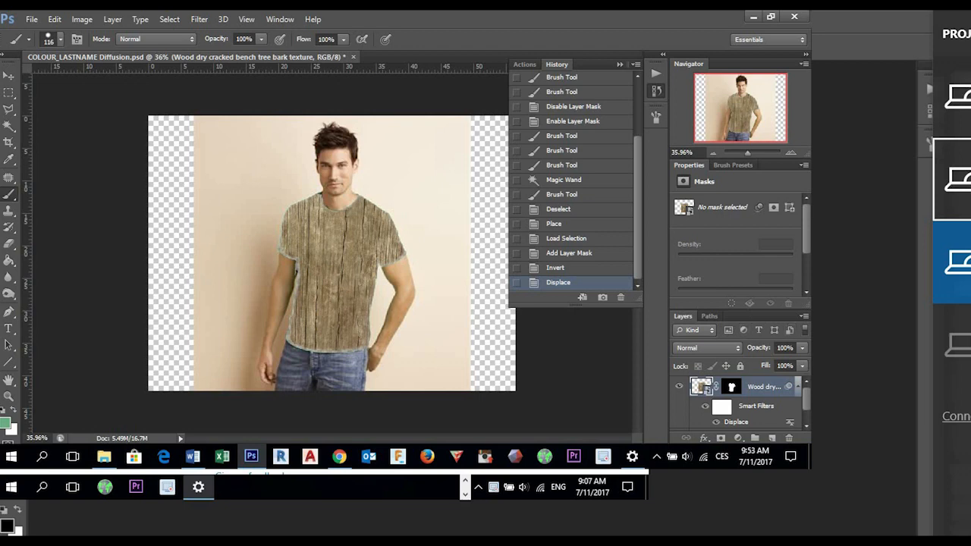
- Compare the wood shirt with and without the Displace filter by repeatedly undoing and redoing it, and select the GD001 layer
key("ctrl+z")
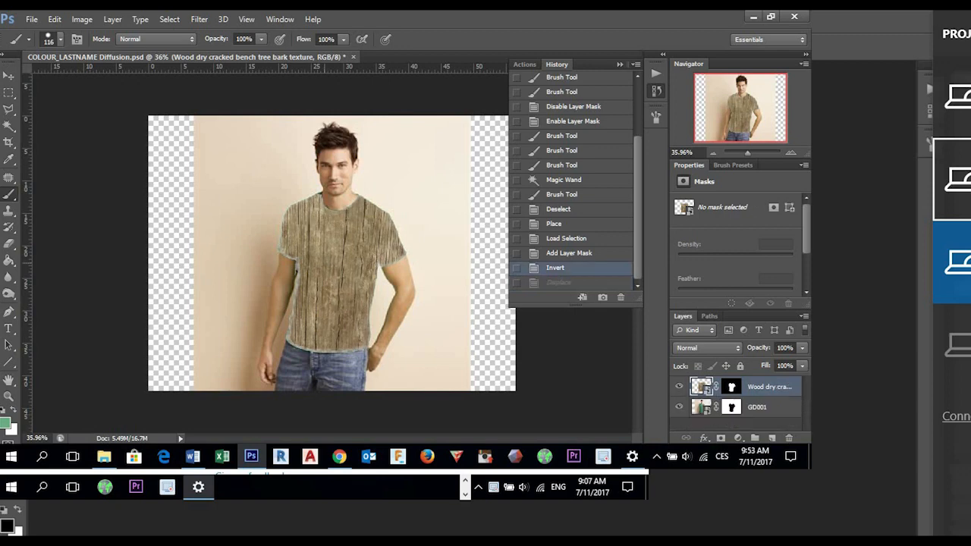
key("ctrl+z")
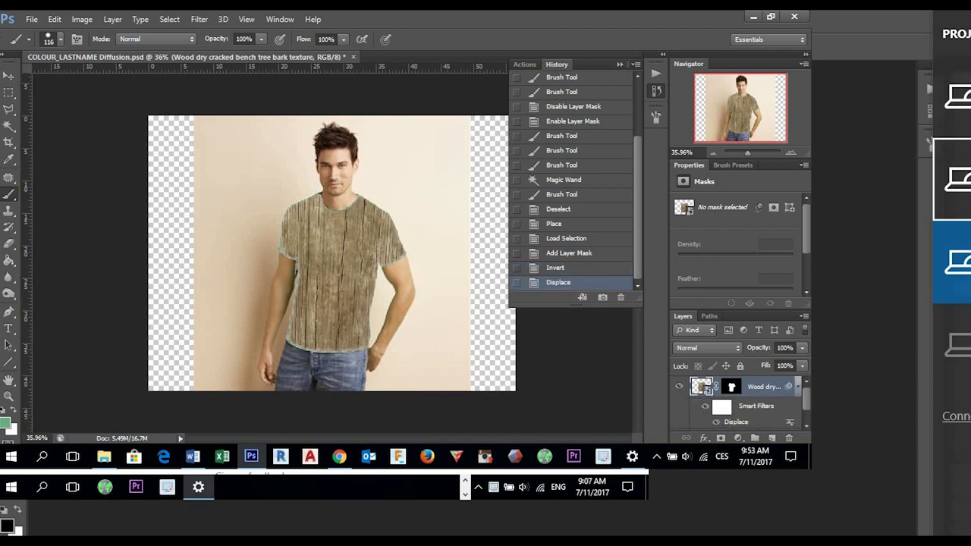
key("ctrl+z")
key("ctrl+z")
key("ctrl+z")
key("ctrl+z")
key("ctrl+z")
key("ctrl+z")
key("ctrl+z")
key("ctrl+z")
key("ctrl+z")
key("ctrl+z")
key("ctrl+z")
key("ctrl+z")
key("ctrl+z")
key("ctrl+z")
left_click(757, 420)
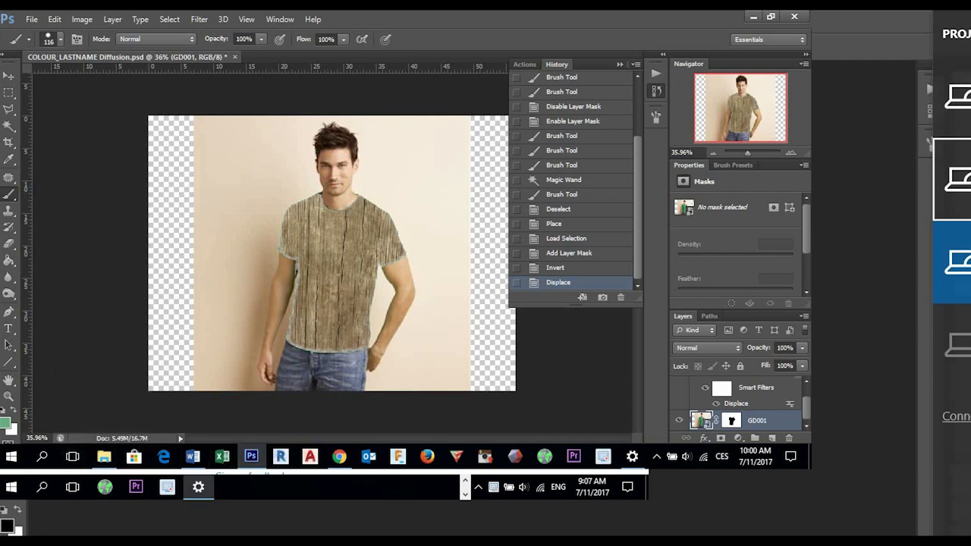
- Switch to Chrome and open Facebook in a new tab
left_click(163, 456)
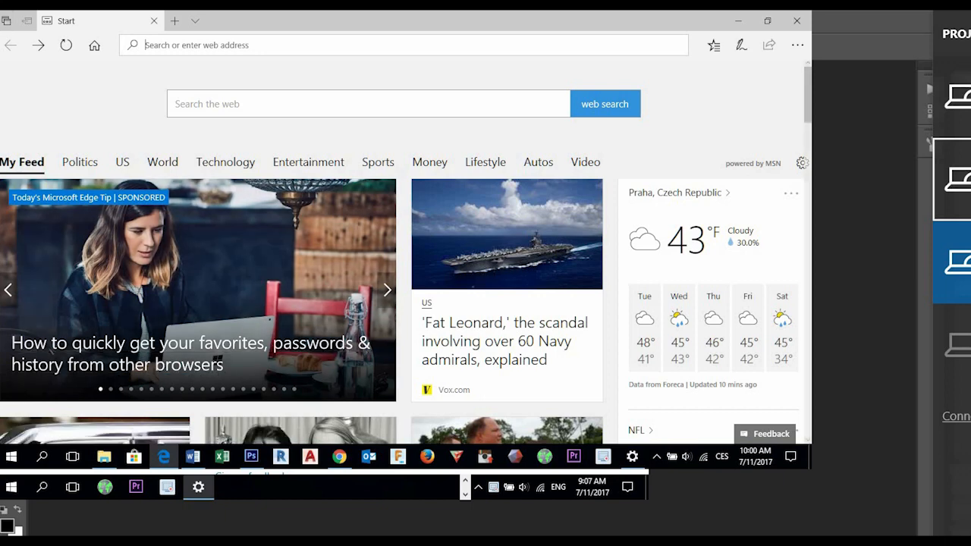
left_click(339, 456)
key("ctrl+t")
type("face")
key("Return")
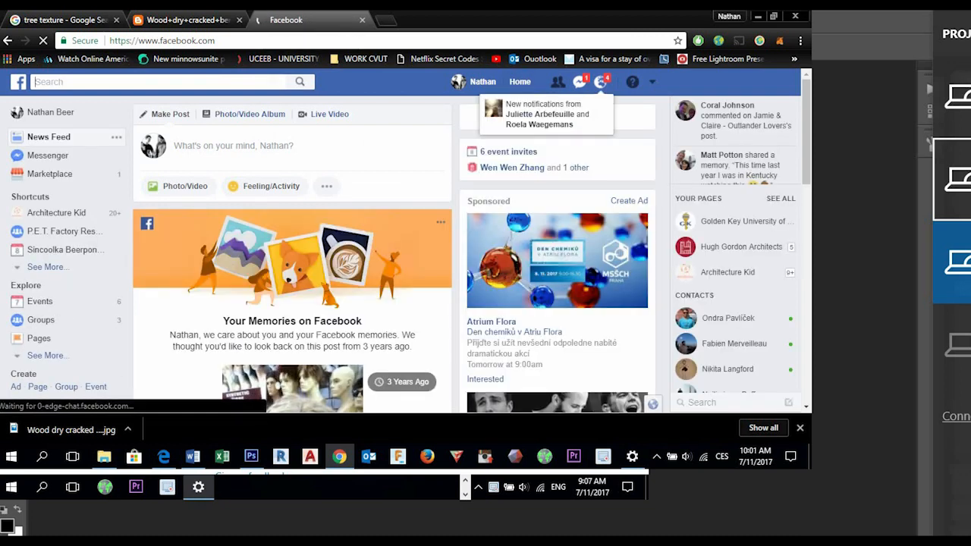
- Search Facebook for virterague and open the Virterague group
left_click(106, 82)
type("virt")
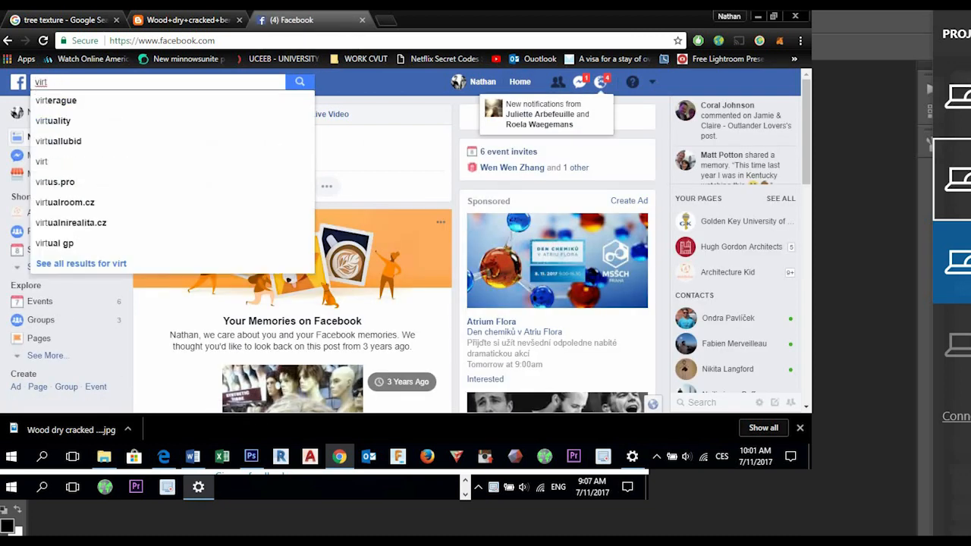
key("Down")
key("Return")
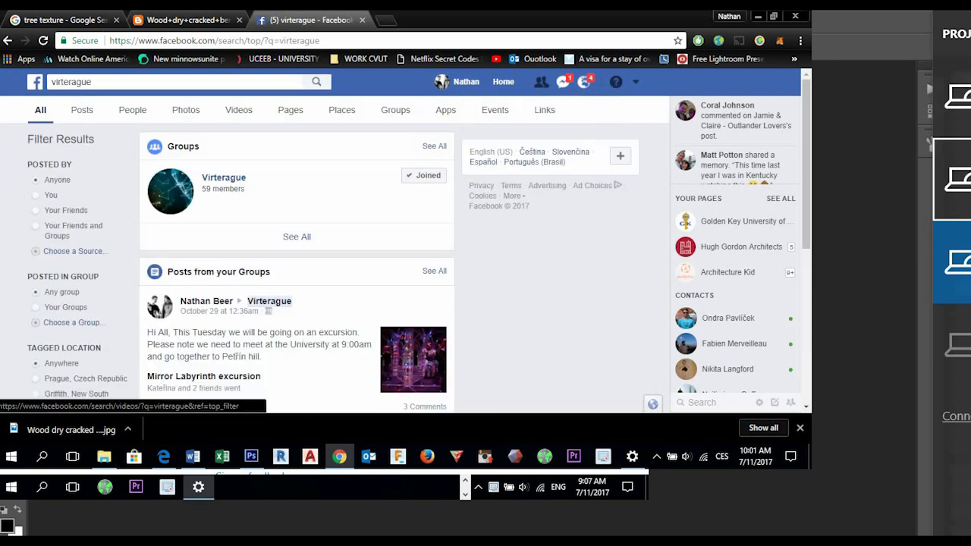
left_click(224, 177)
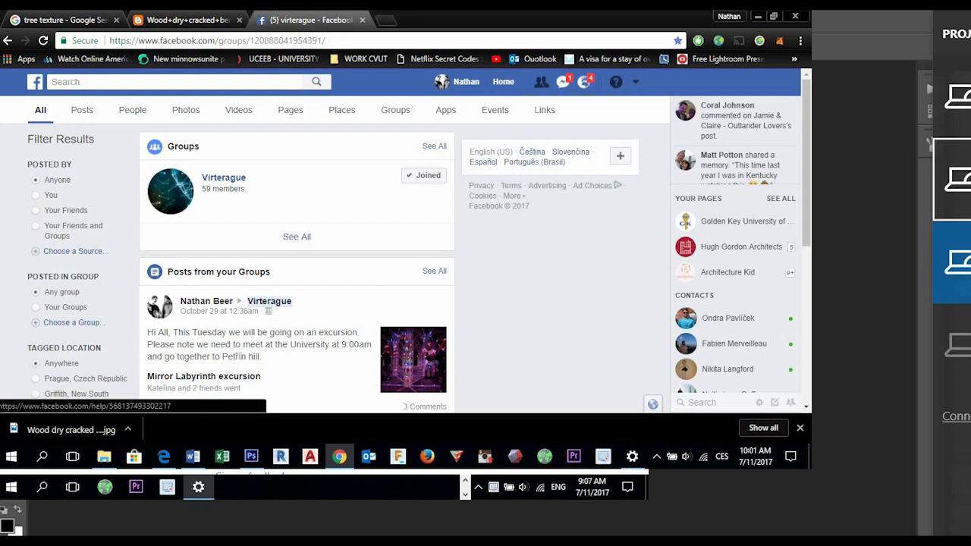
- Sort the group's discussion chronologically and look through the recently uploaded COLOUR image files
scroll(394, 258, "down", 3)
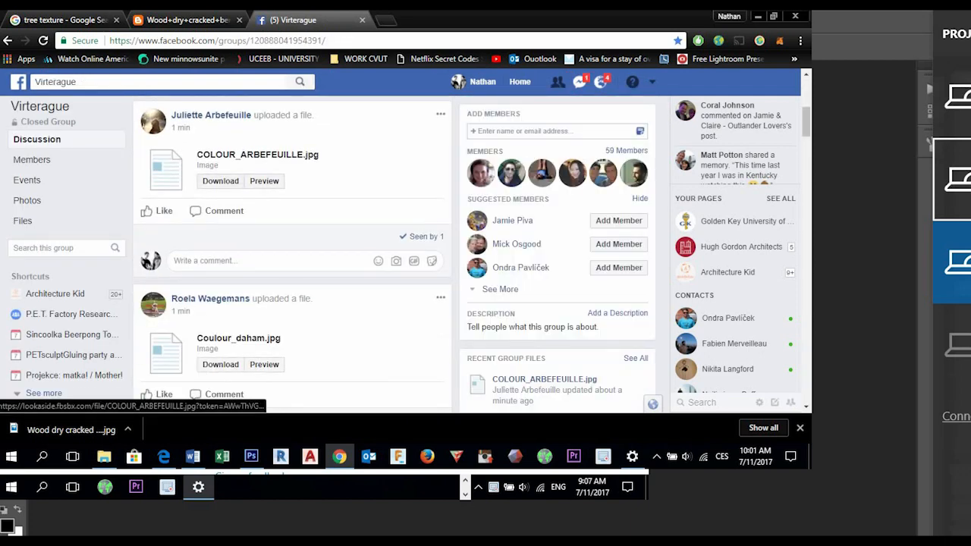
scroll(292, 250, "down", 1)
scroll(292, 250, "up", 5)
left_click(202, 347)
scroll(202, 368, "down", 1)
left_click(167, 334)
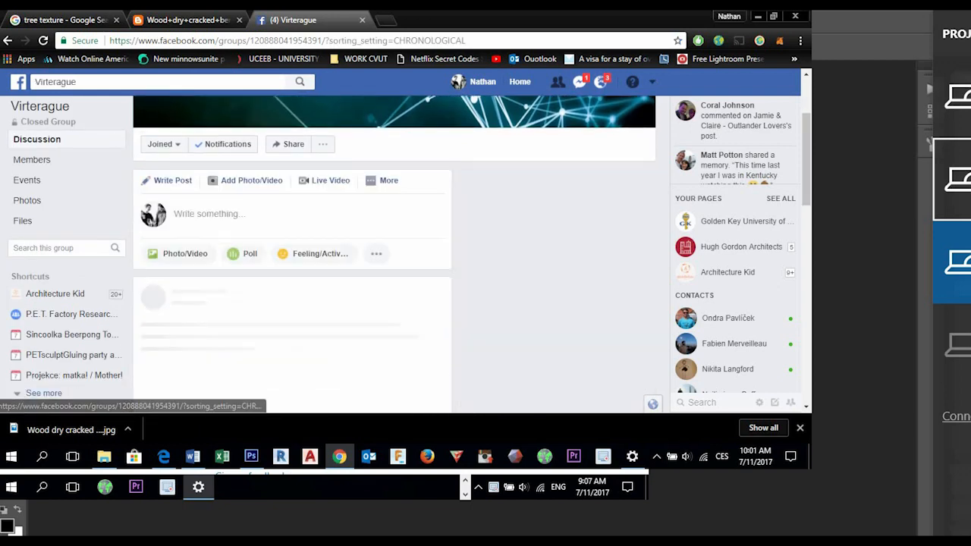
scroll(292, 303, "down", 3)
scroll(292, 250, "down", 3)
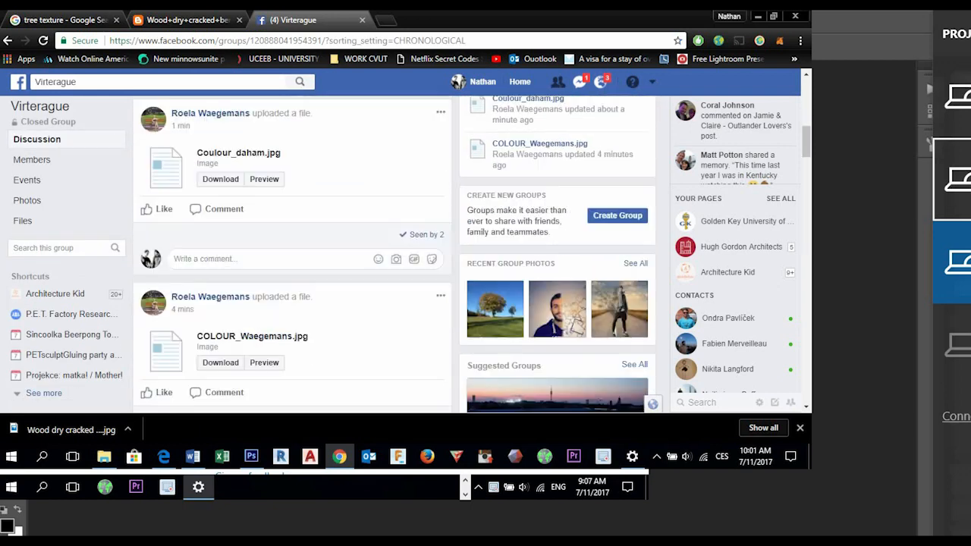
scroll(292, 250, "up", 3)
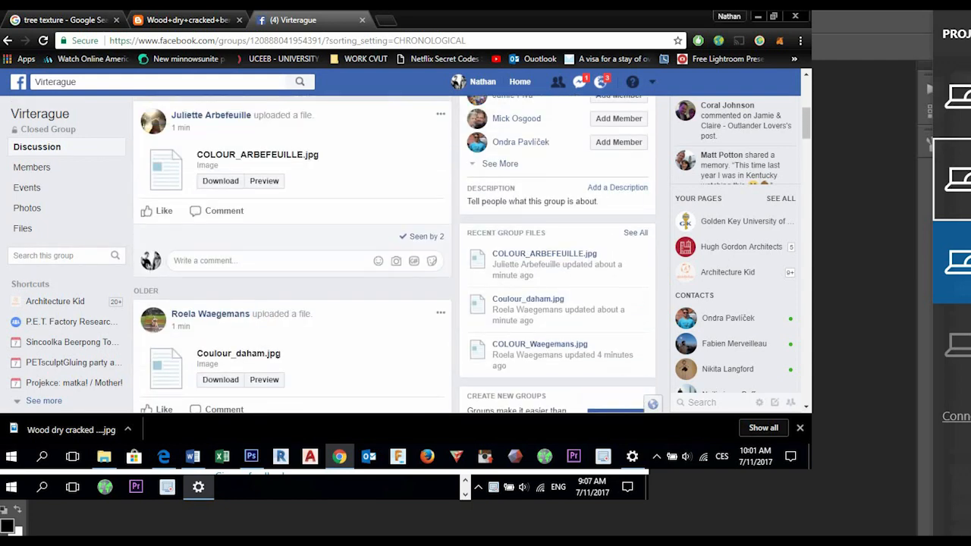
- Find the training photo for background eraser among the Virterague group's posts and download the full tree photo
left_click(579, 82)
left_click(579, 82)
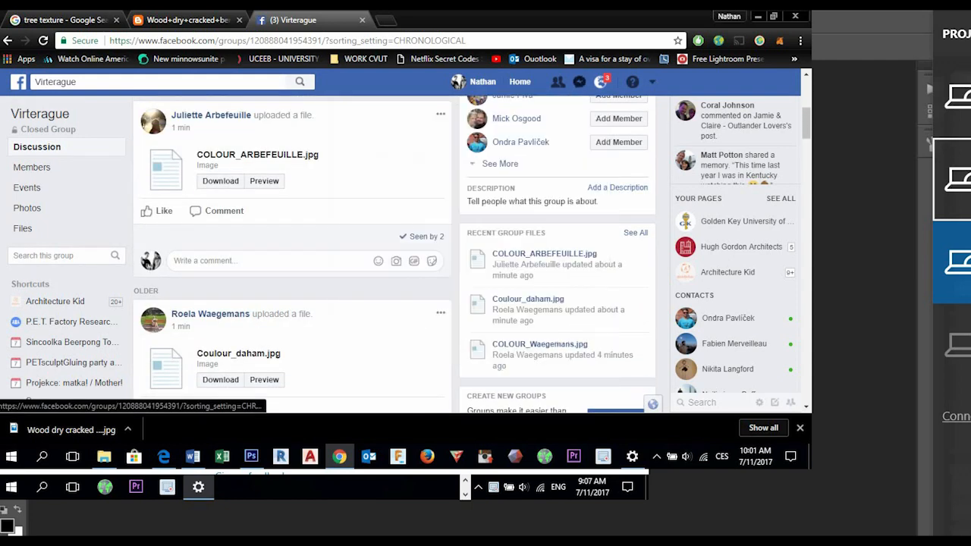
scroll(292, 254, "up", 3)
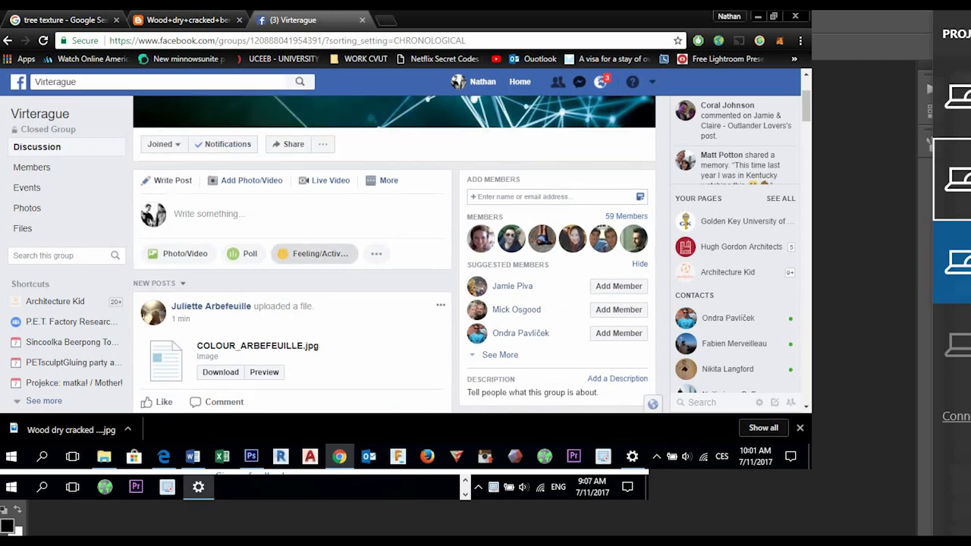
scroll(394, 254, "up", 1)
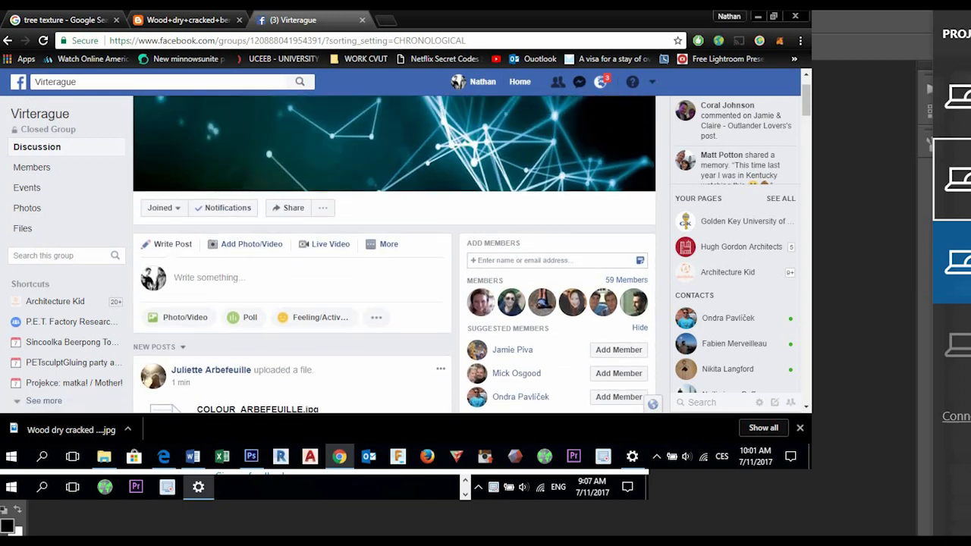
scroll(394, 254, "up", 1)
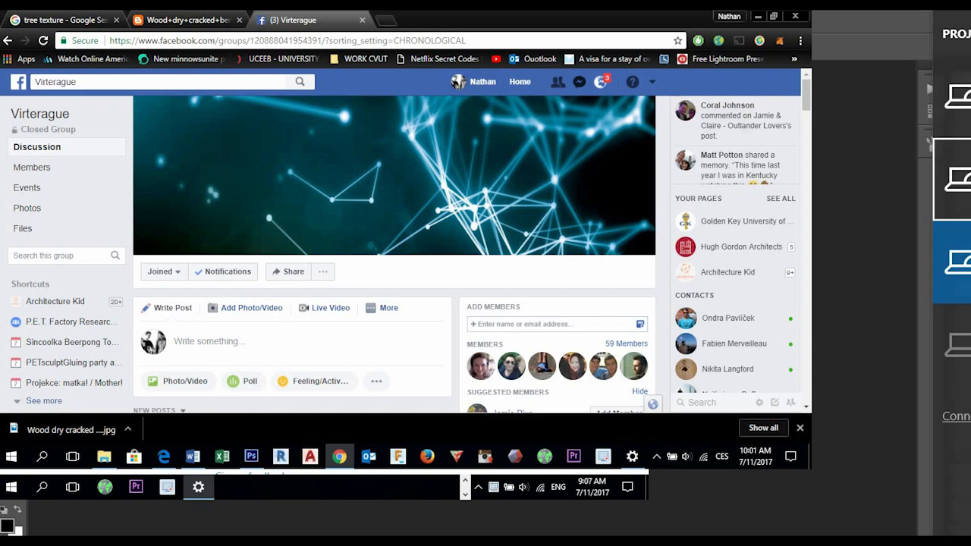
scroll(458, 82, "down", 4)
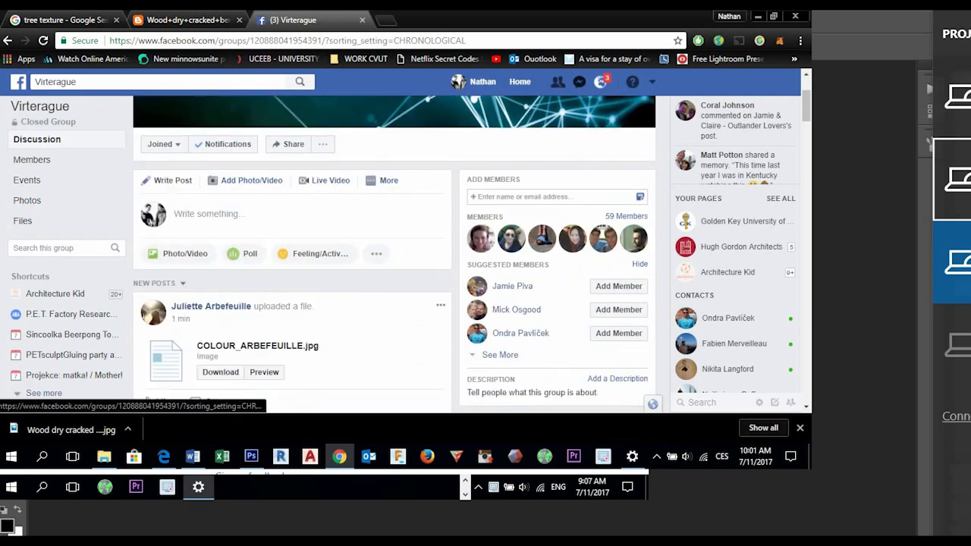
scroll(458, 82, "down", 3)
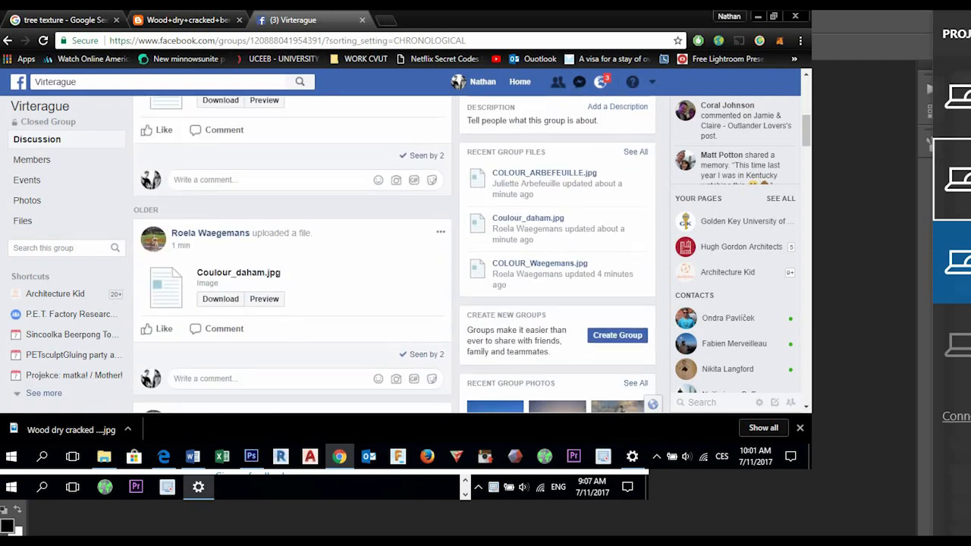
scroll(458, 81, "down", 3)
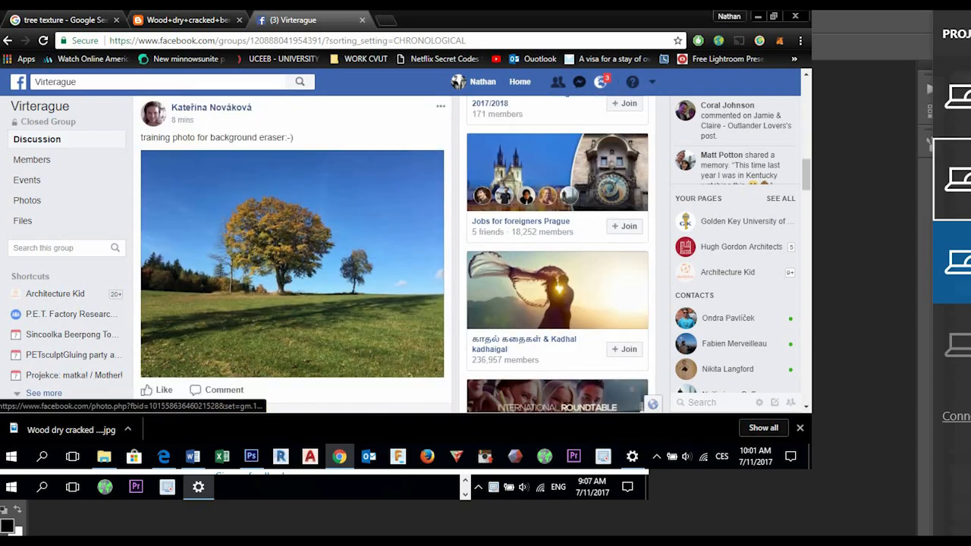
left_click(292, 264)
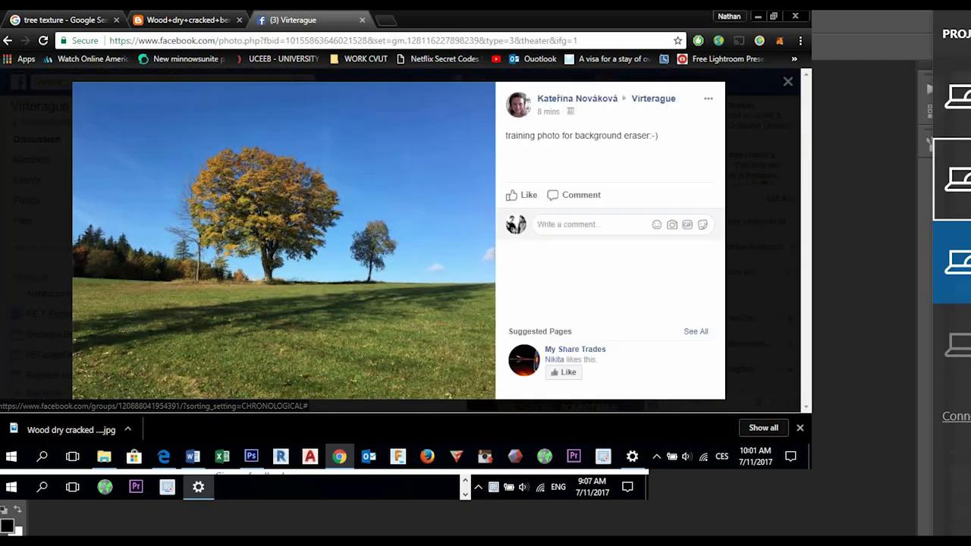
left_click(425, 387)
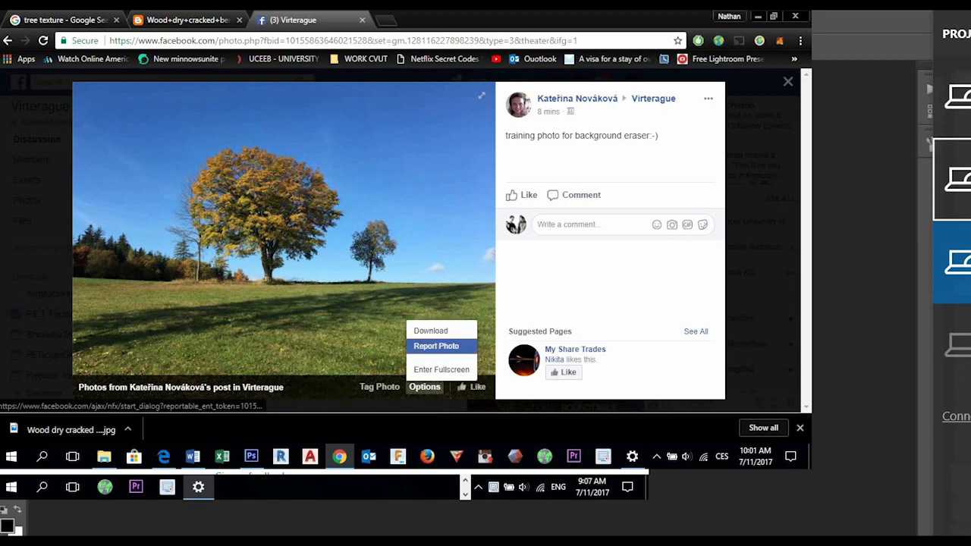
left_click(431, 332)
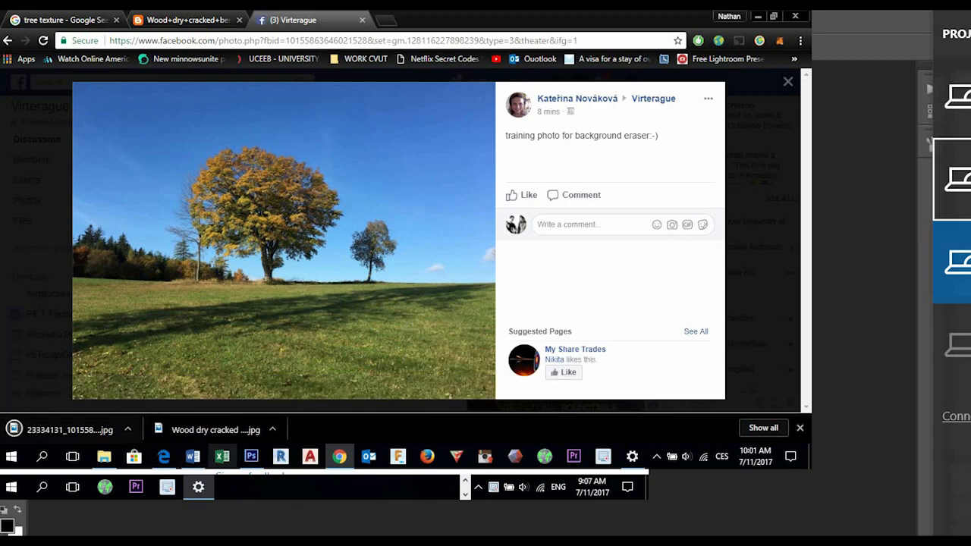
- Switch to Photoshop and create a new document with the Web preset
left_click(251, 456)
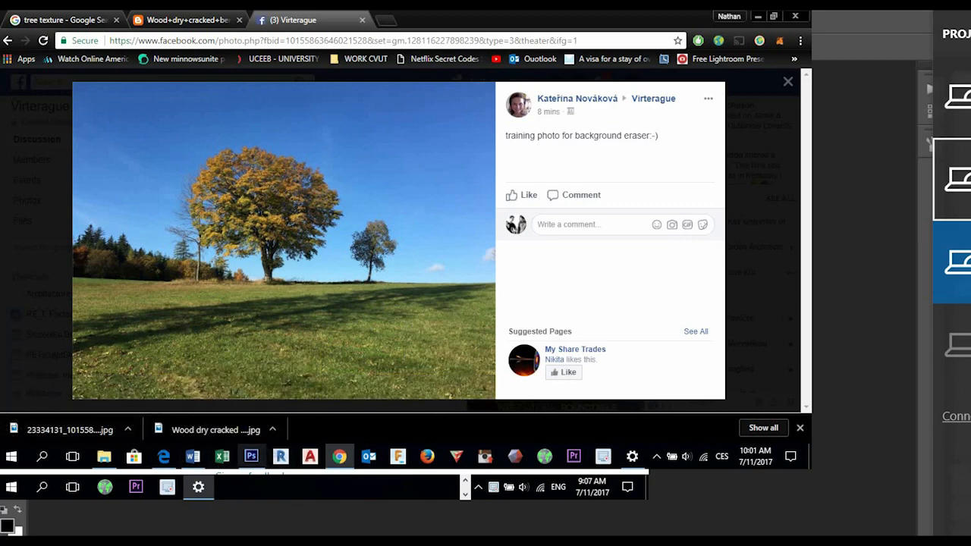
key("ctrl+n")
left_click(354, 135)
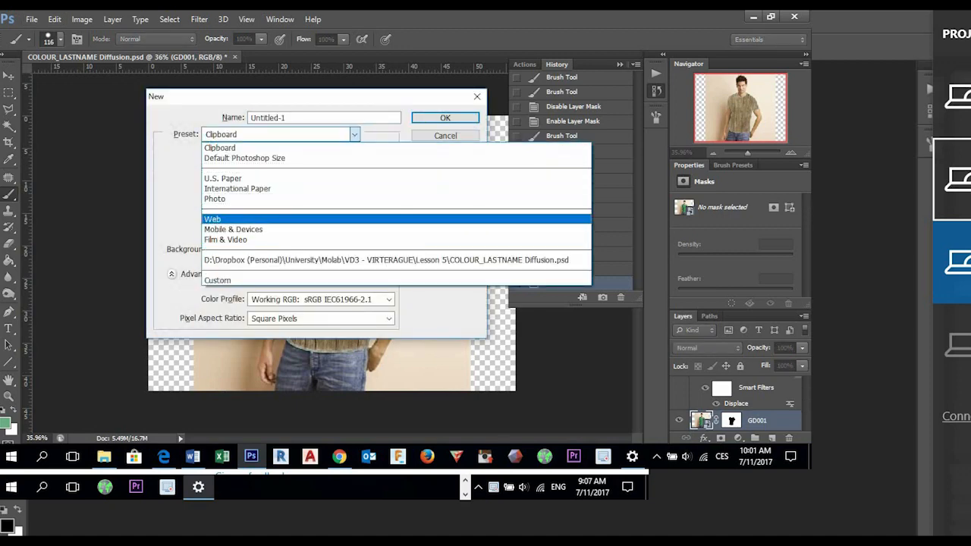
left_click(228, 220)
left_click(446, 117)
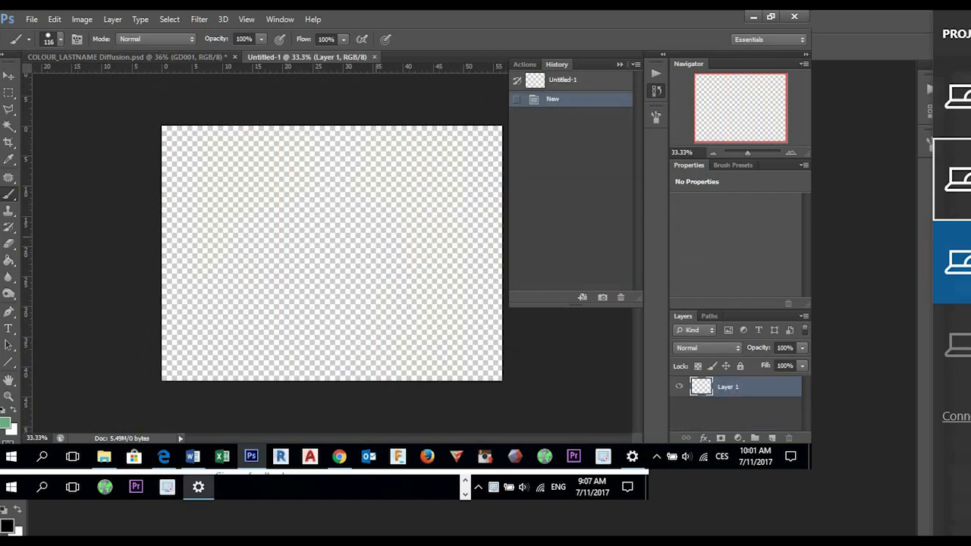
left_click(104, 455)
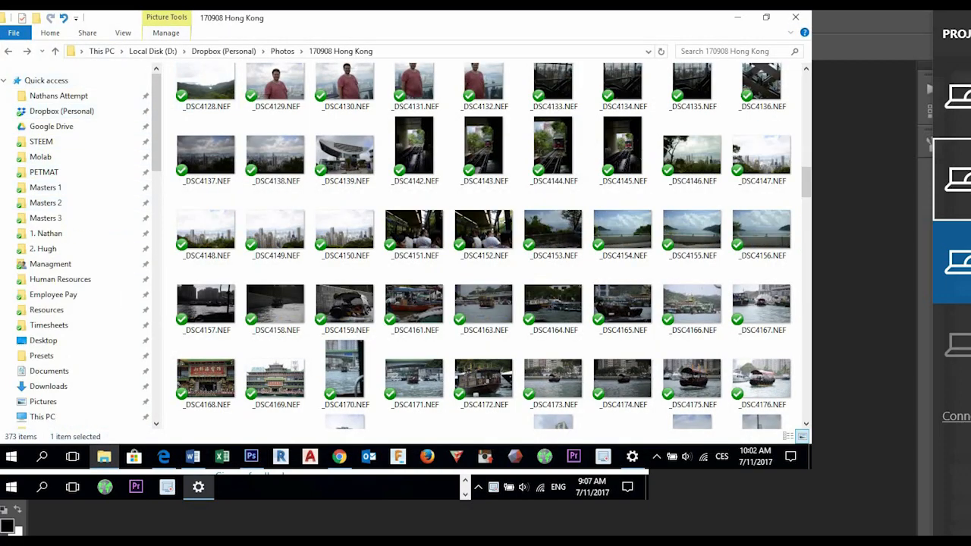
left_click(795, 17)
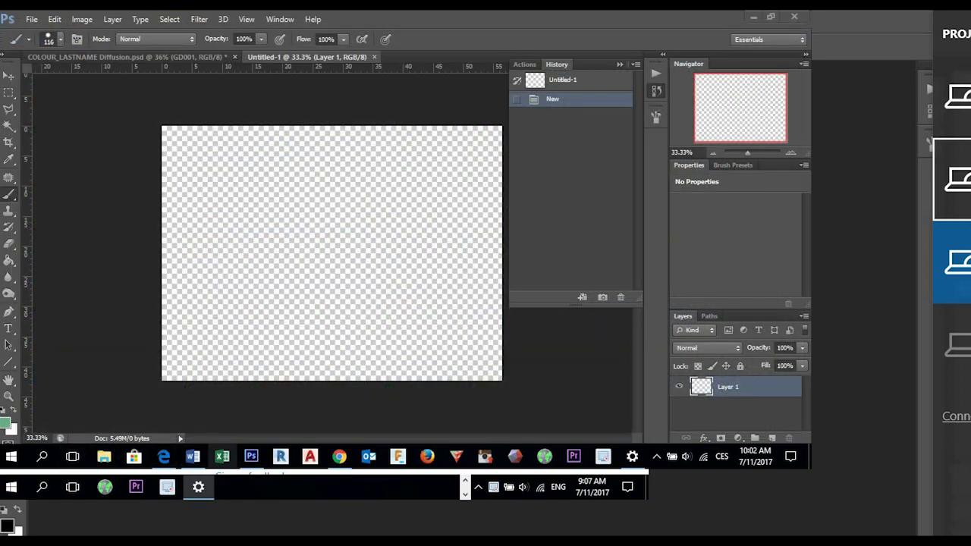
right_click(103, 456)
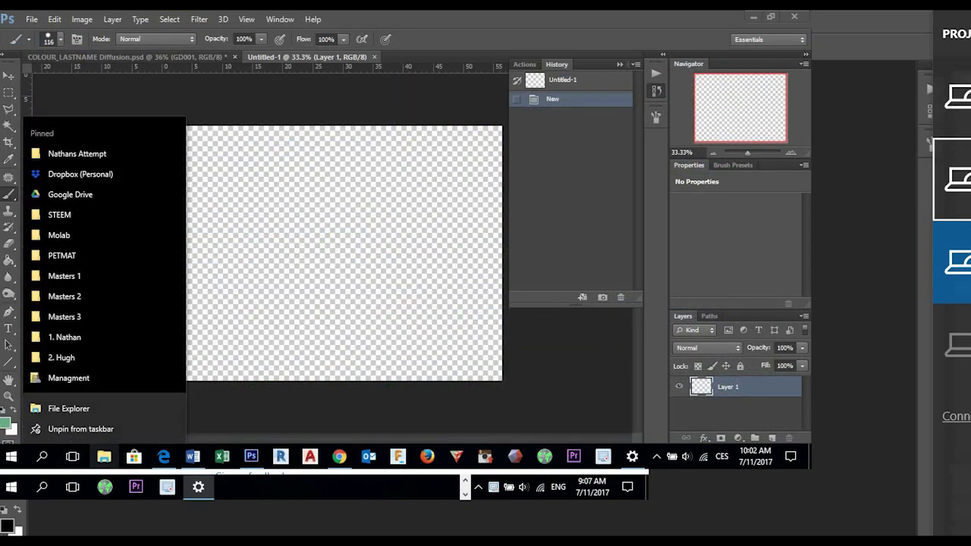
key("Escape")
- Start placing a file in the new document, browsing the Downloads folder sorted by date modified, newest first
left_click(32, 19)
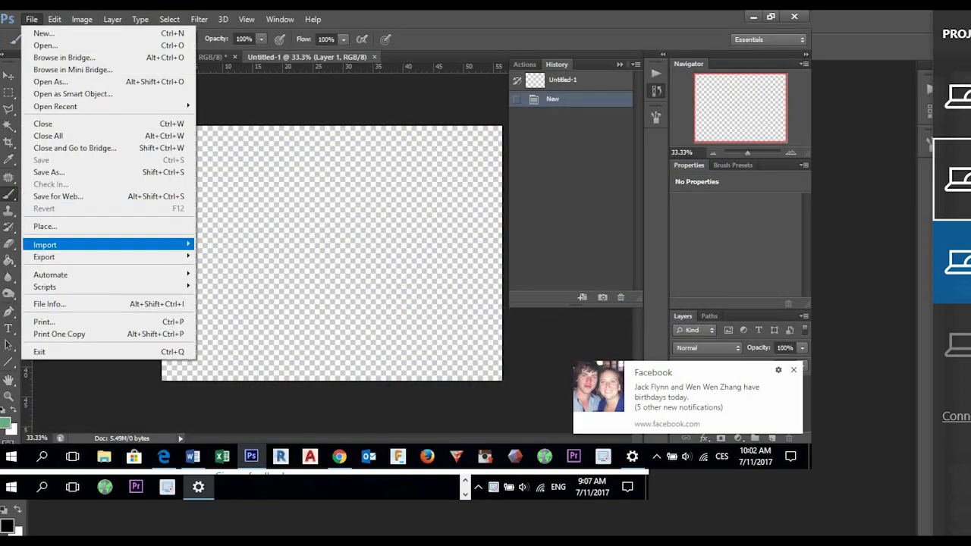
left_click(175, 221)
left_click(196, 170)
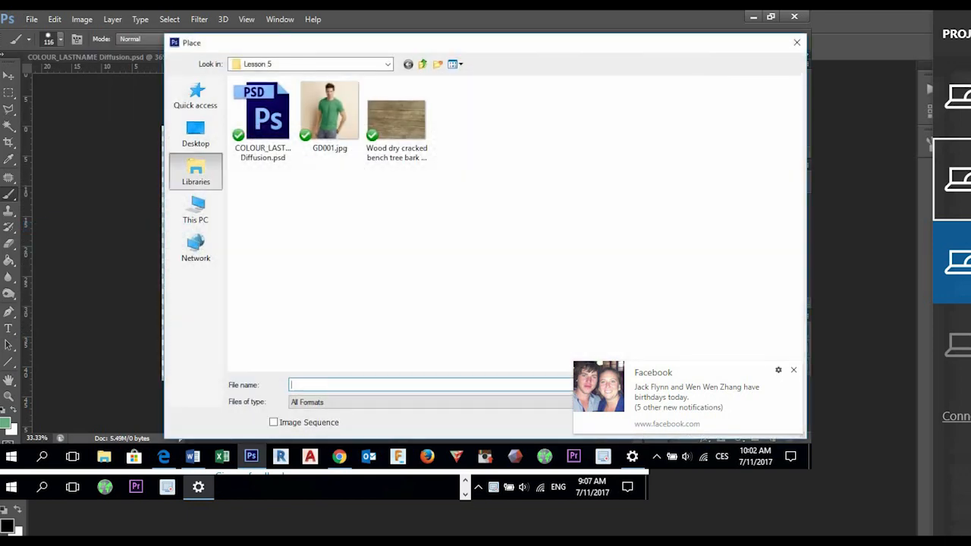
left_click(311, 64)
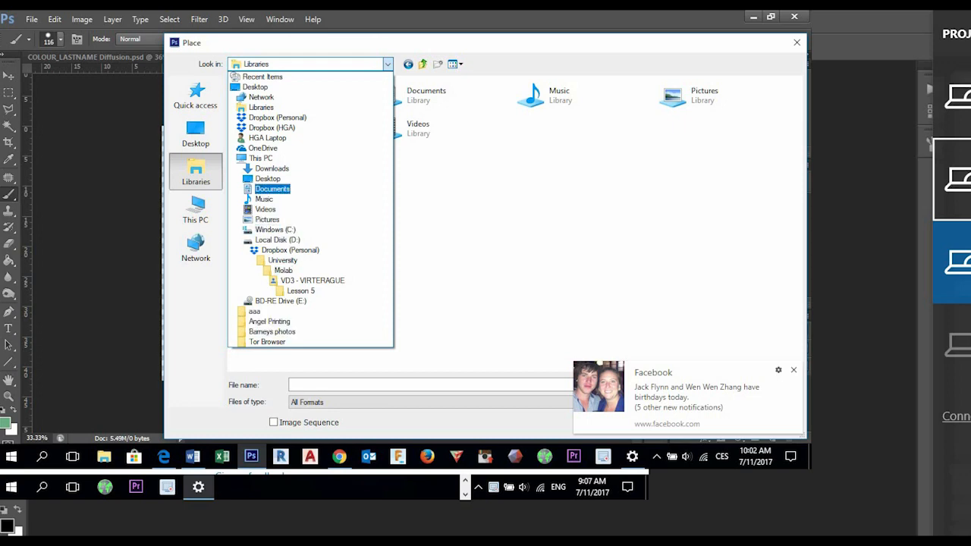
left_click(271, 168)
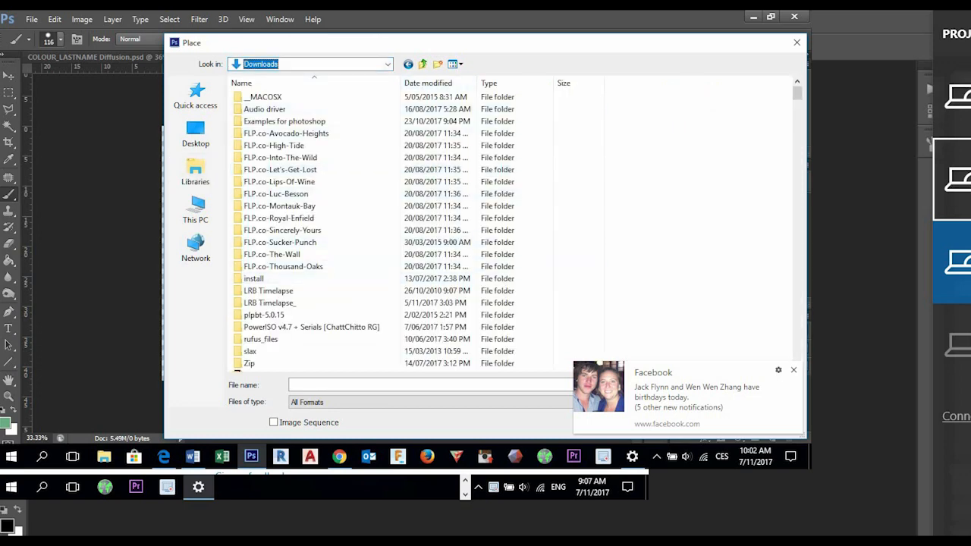
left_click(434, 82)
- Place the most recently downloaded tree photo in the document at its default fit and switch to the Move tool
left_click(425, 97)
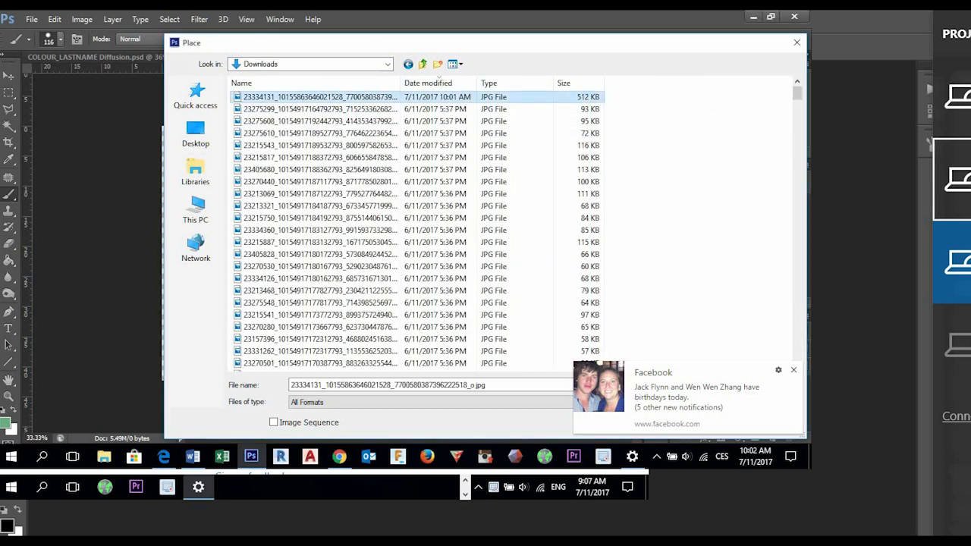
double_click(305, 99)
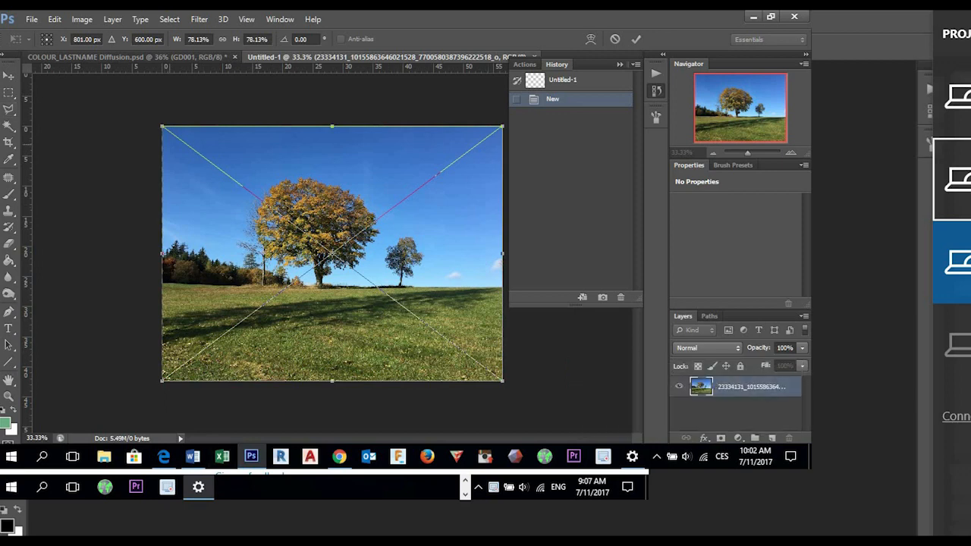
left_click(8, 75)
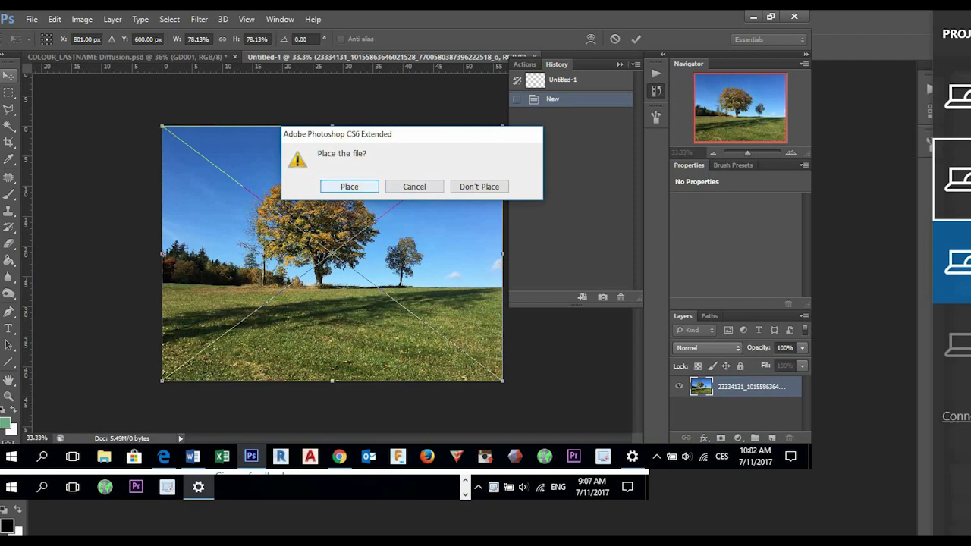
key("Return")
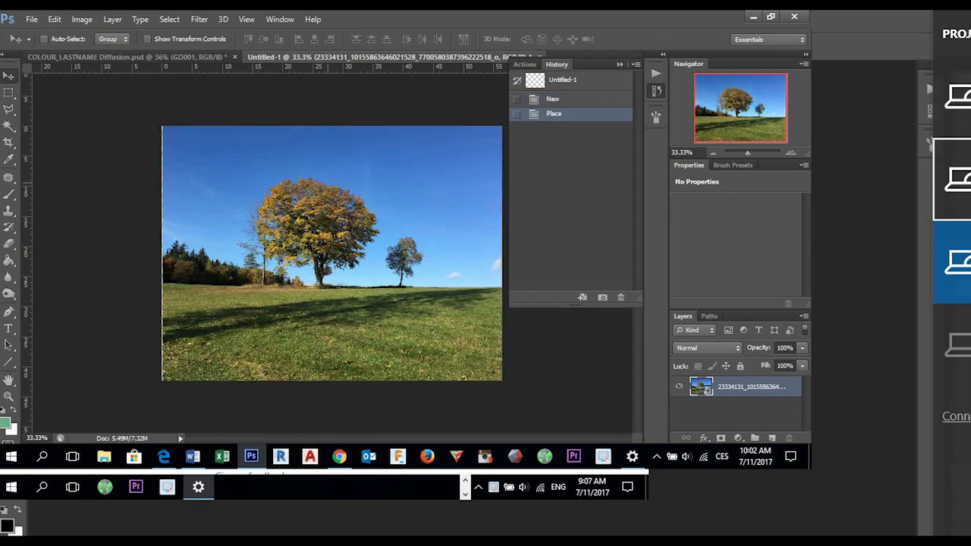
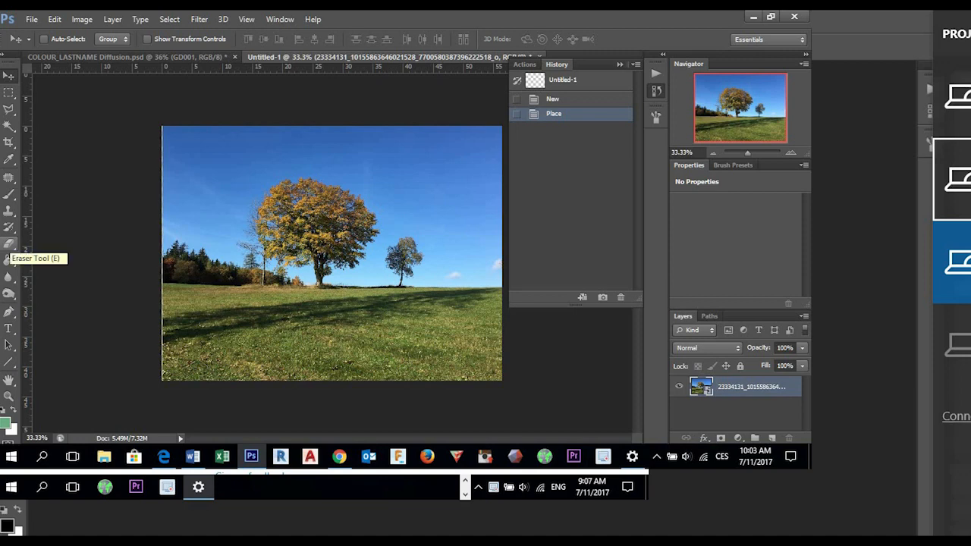
- Choose the Background Eraser tool and open the placed tree photo's smart object contents for editing
left_click(9, 243)
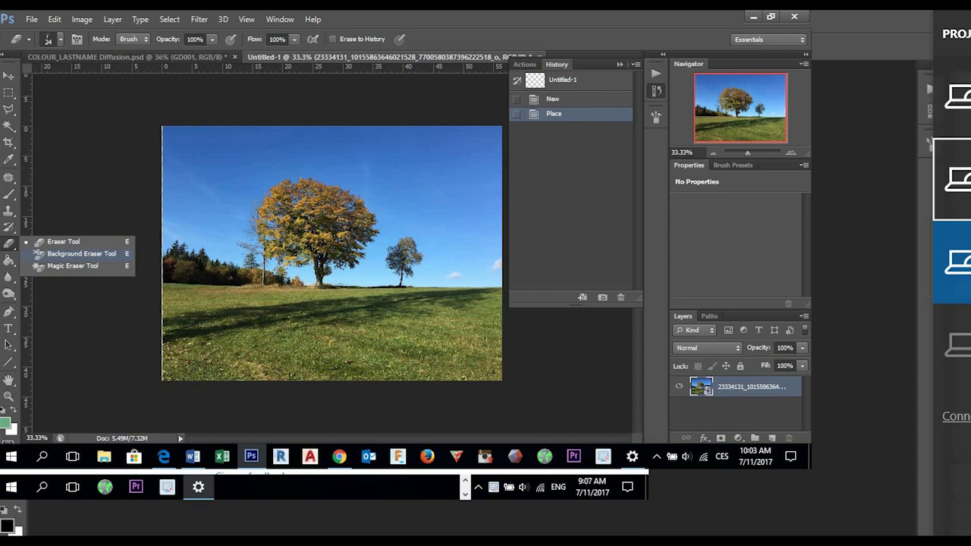
left_click(76, 253)
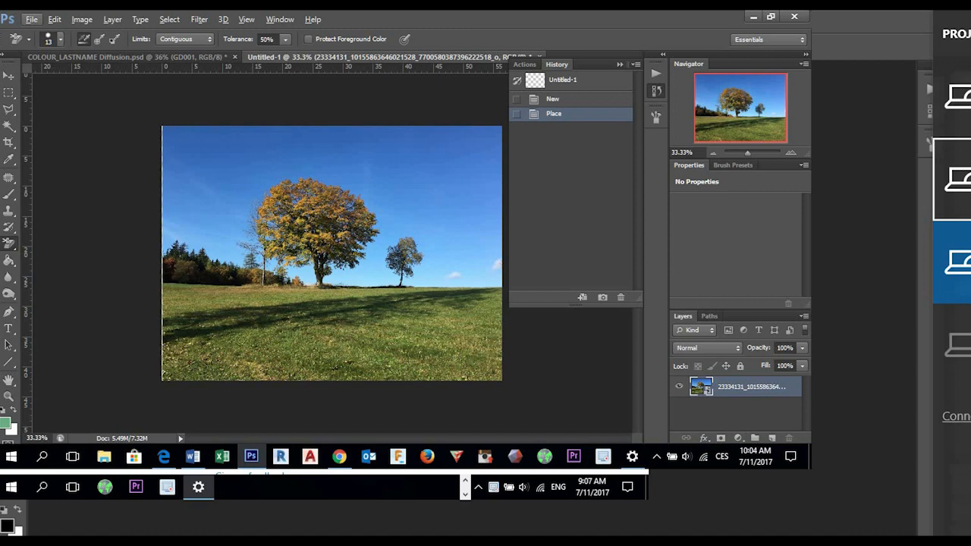
double_click(701, 387)
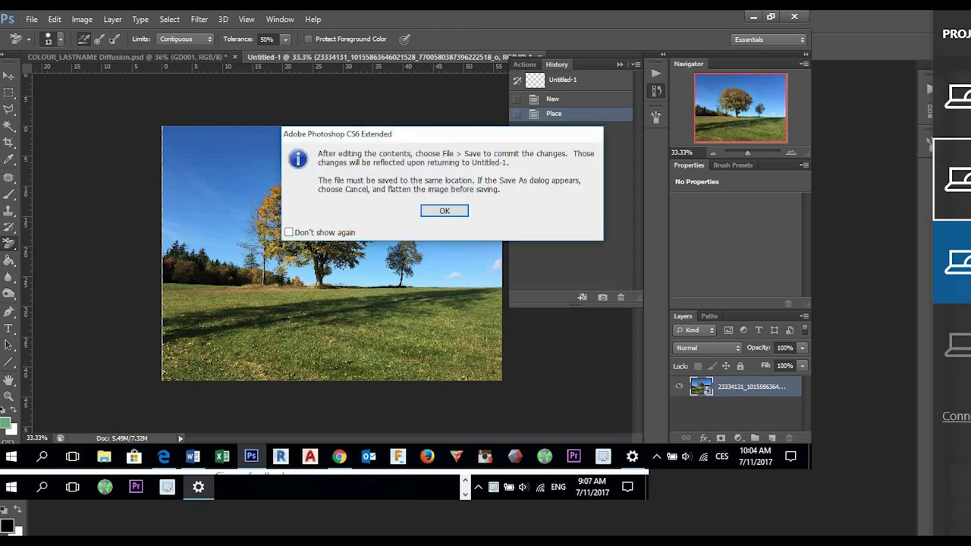
key("Return")
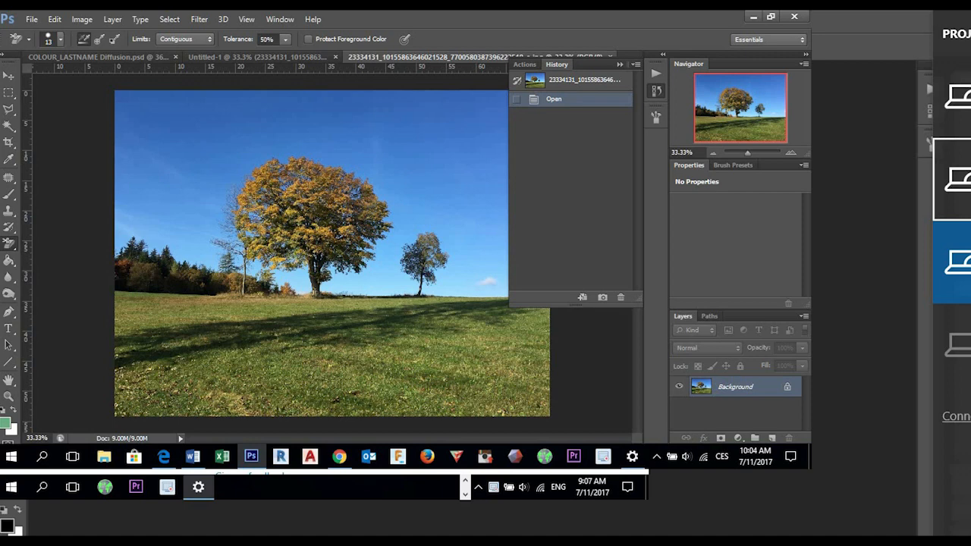
- Convert the photo's locked Background into a regular layer named "tree"
double_click(736, 387)
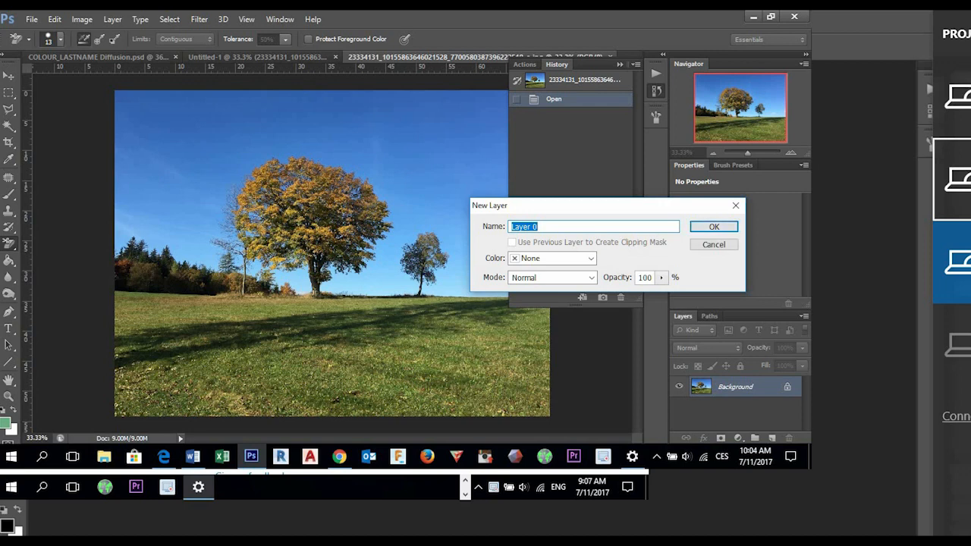
type("tree")
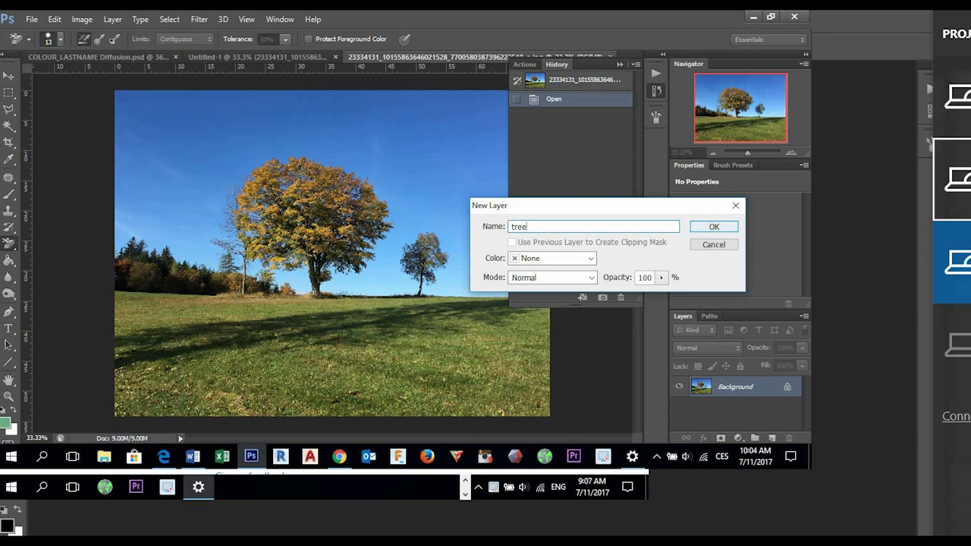
key("Return")
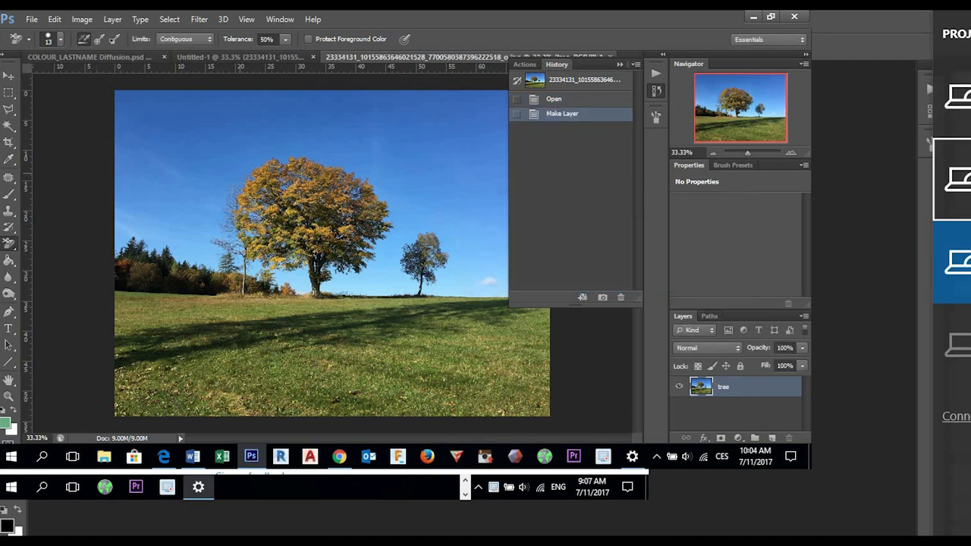
- Give the Background Eraser a 67 px brush and protect the foreground color, sampling it from the large tree's orange foliage
right_click(9, 243)
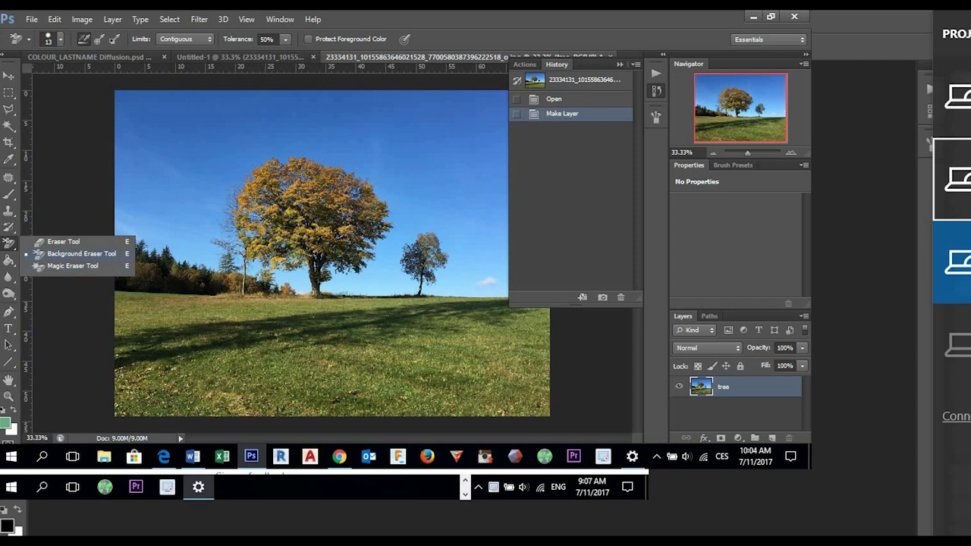
left_click(76, 254)
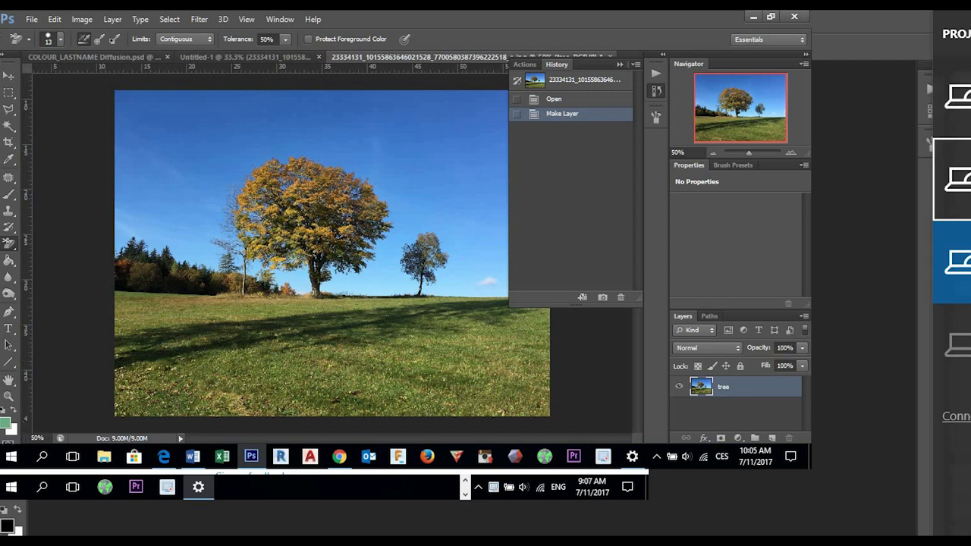
key("ctrl+plus")
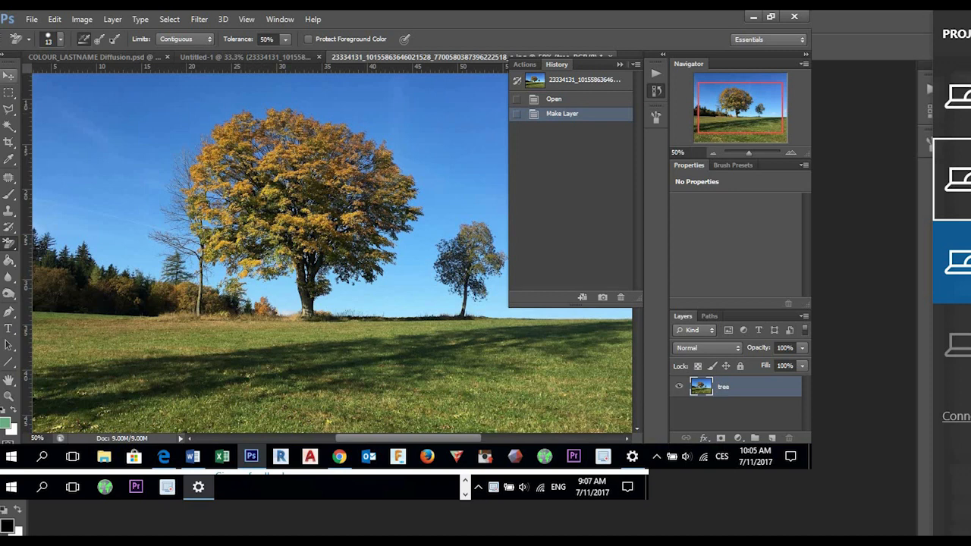
left_click(61, 40)
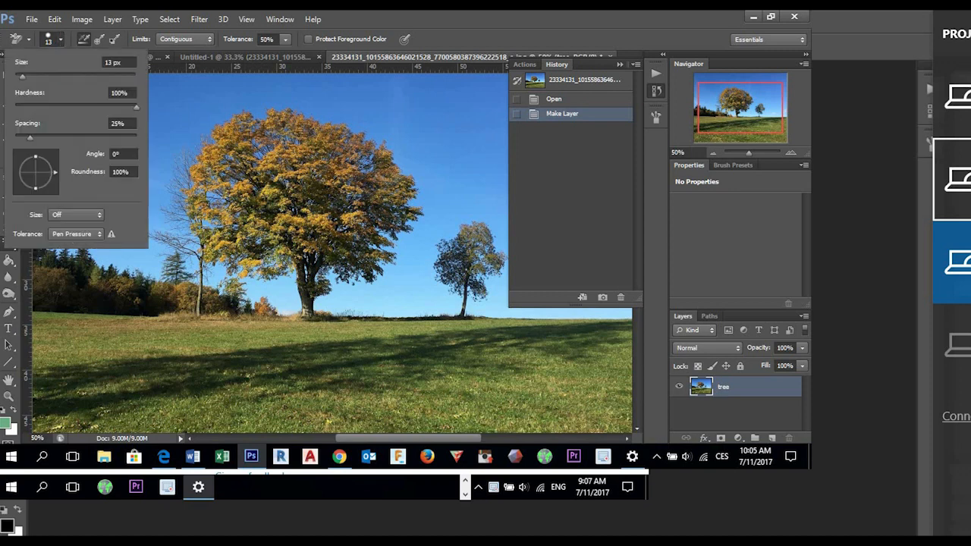
left_click_drag(22, 77, 38, 76)
left_click_drag(38, 76, 55, 77)
left_click(309, 39)
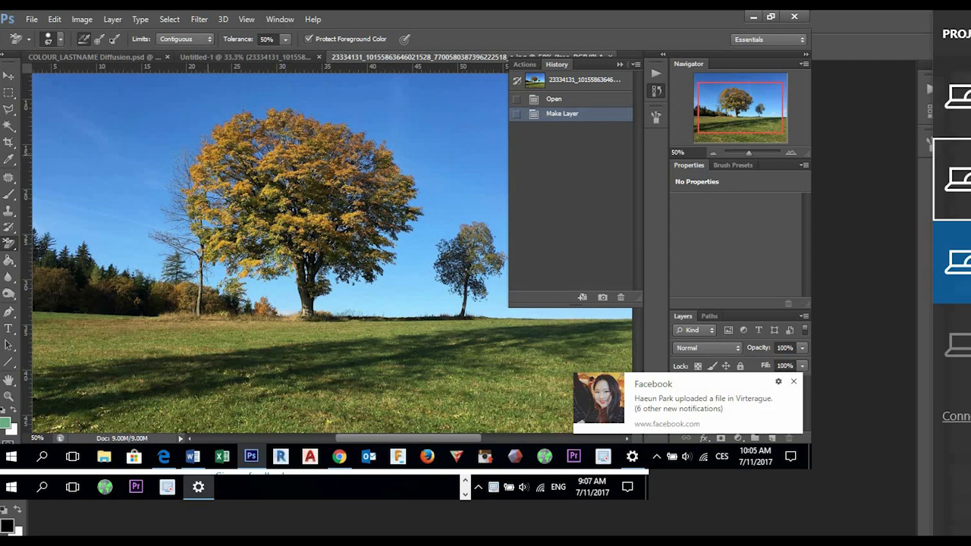
left_click(207, 228, "alt")
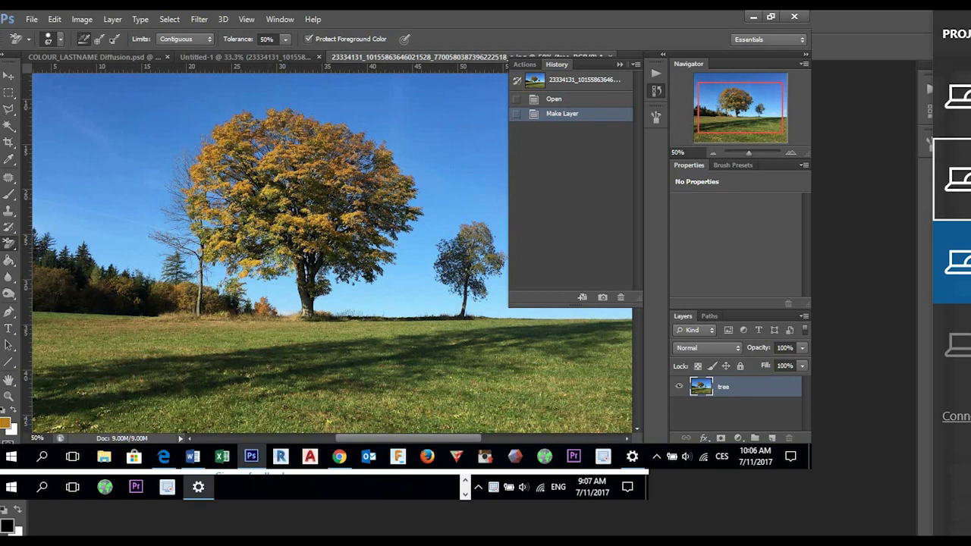
- Set the Background Eraser's tolerance to 24% and its limits to Discontiguous
left_click(285, 39)
mouse_move(286, 54)
left_mouse_down()
mouse_move(260, 54)
mouse_move(268, 54)
left_mouse_up()
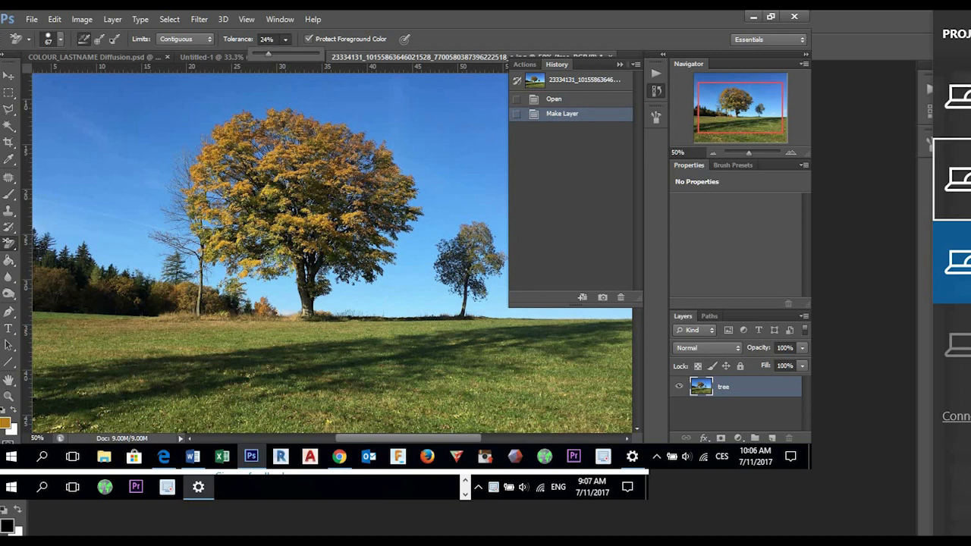
left_click(185, 38)
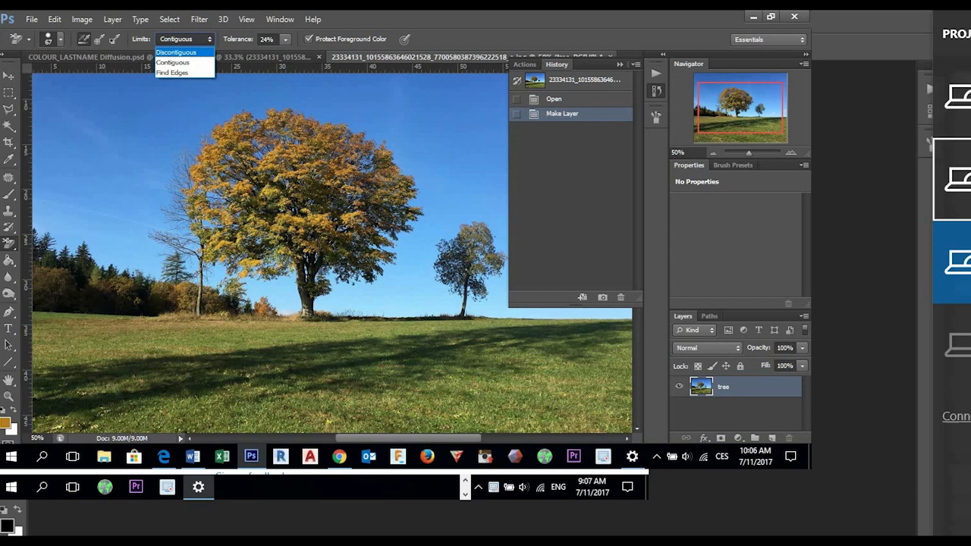
left_click(176, 53)
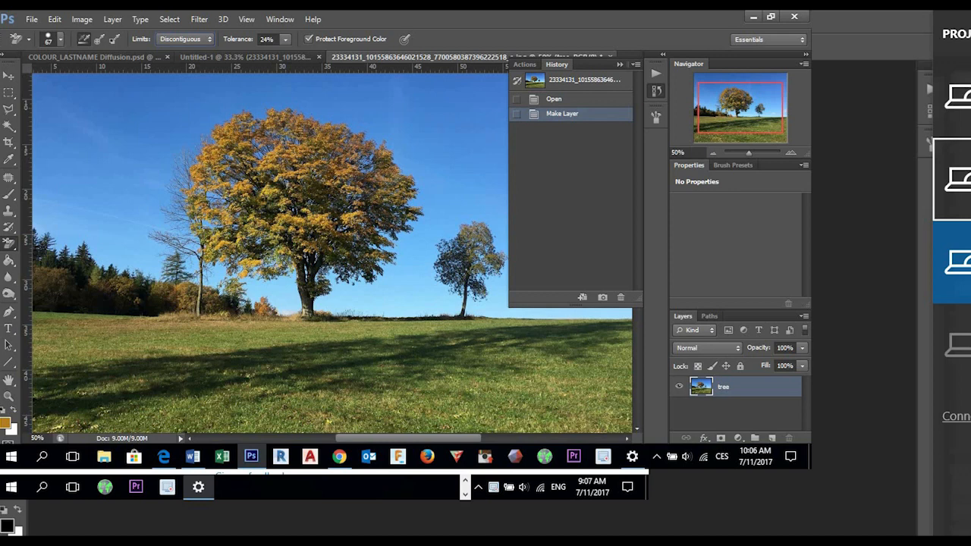
- Try erasing a spot of sky at the upper edge of the large tree's crown, inspect its edge, and undo the erasure
left_click(260, 112)
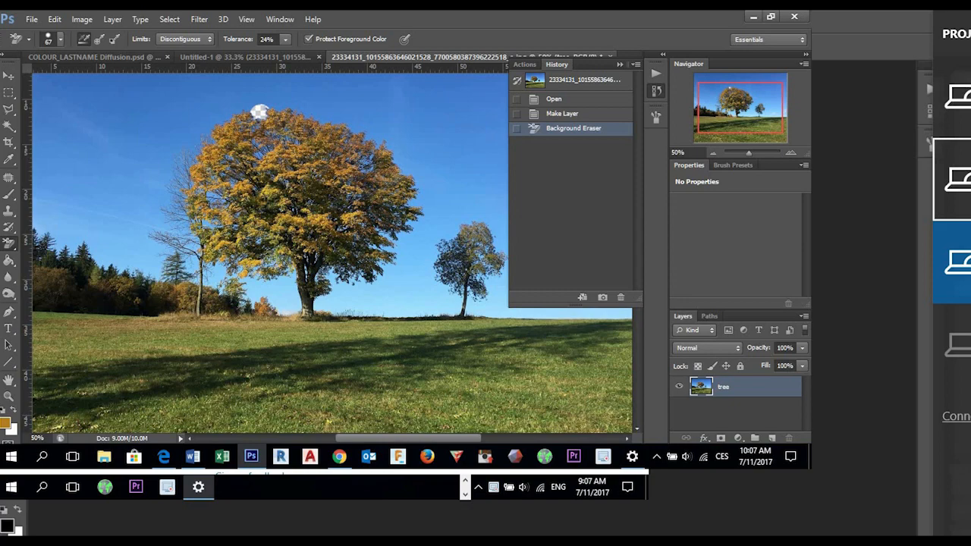
key("ctrl+plus")
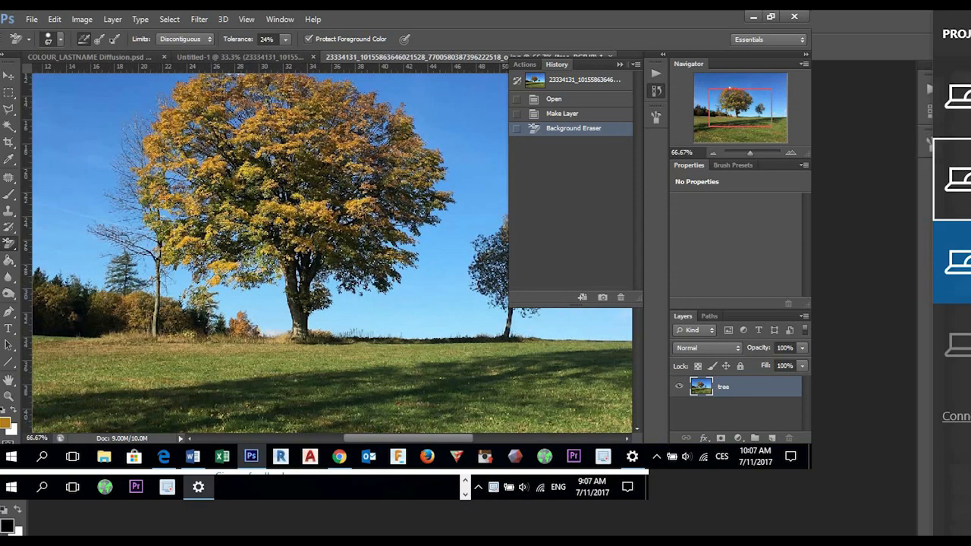
scroll(331, 249, "up", 3)
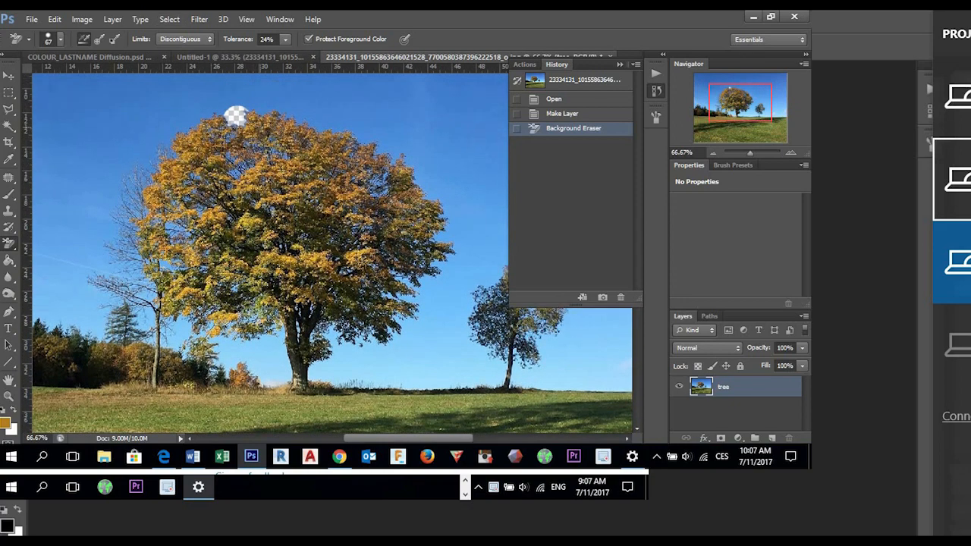
key("ctrl+plus")
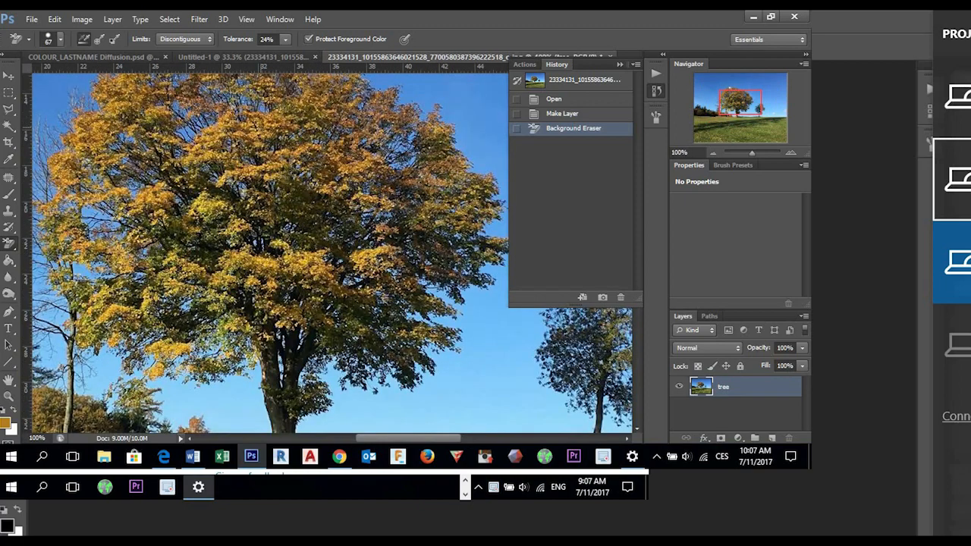
scroll(331, 251, "up", 6)
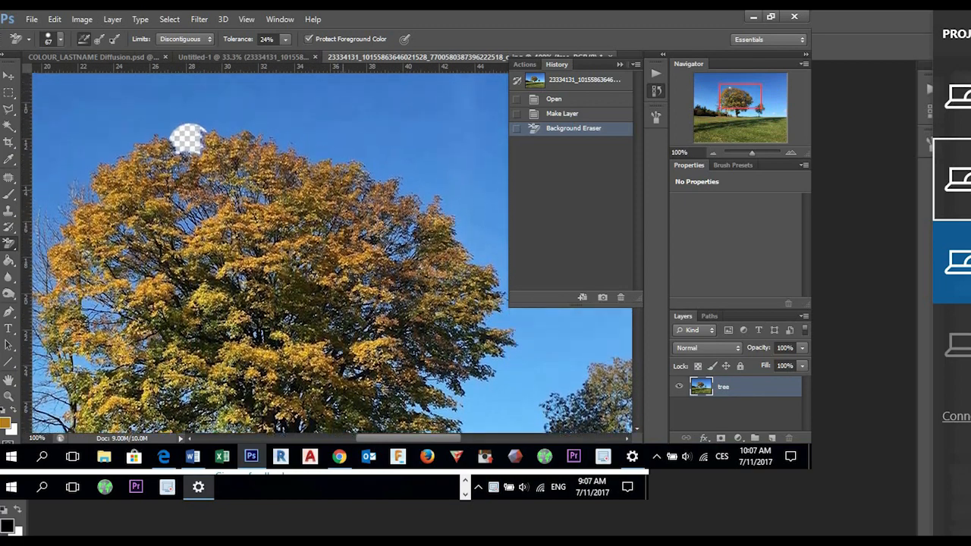
key("ctrl+plus")
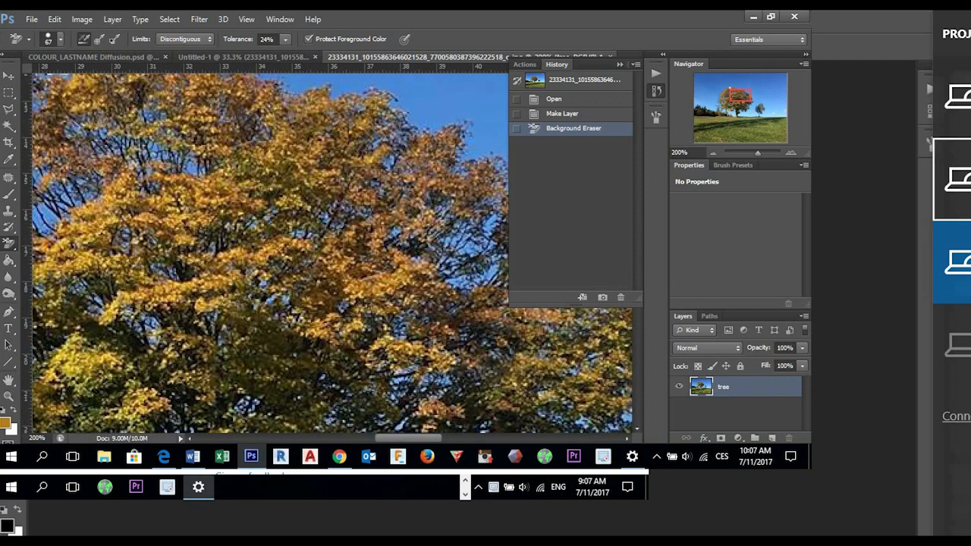
scroll(331, 251, "up", 4)
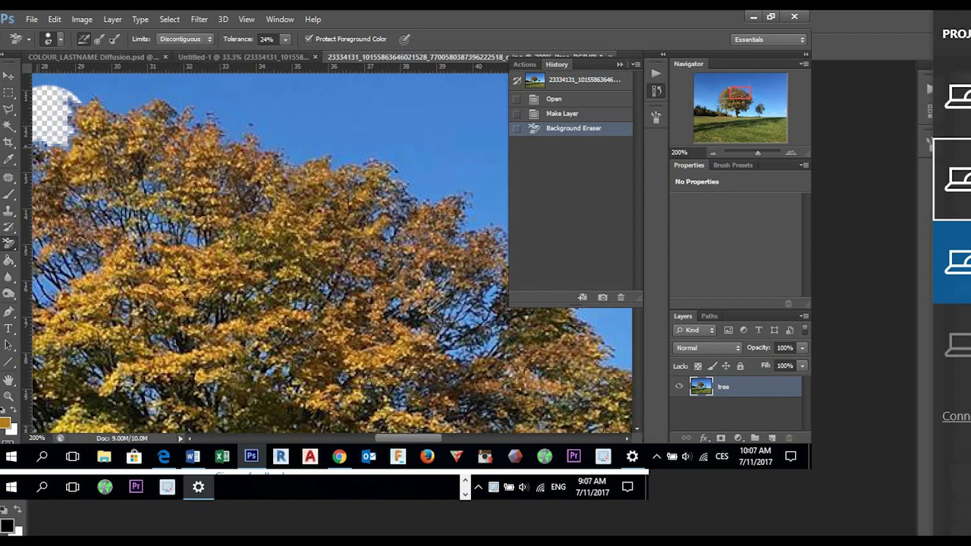
right_click(69, 145)
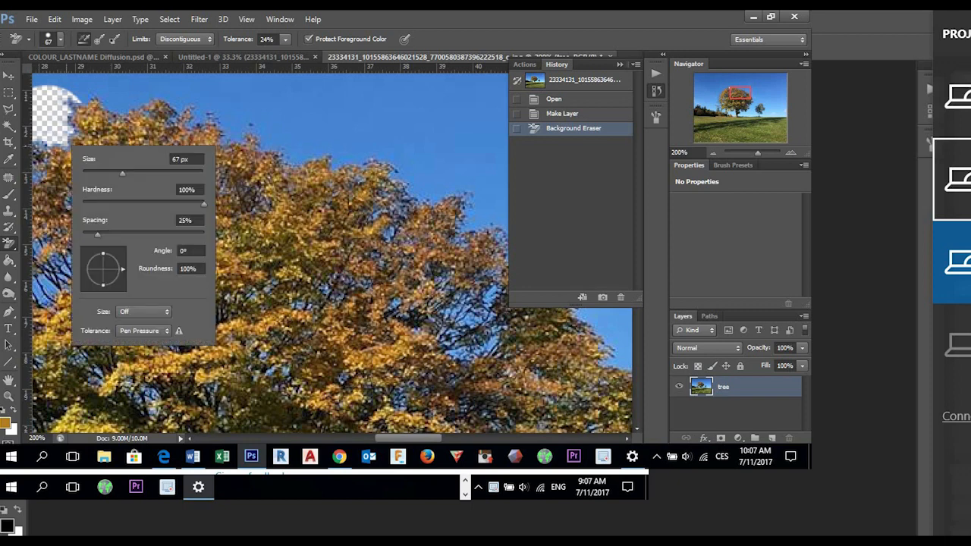
key("Escape")
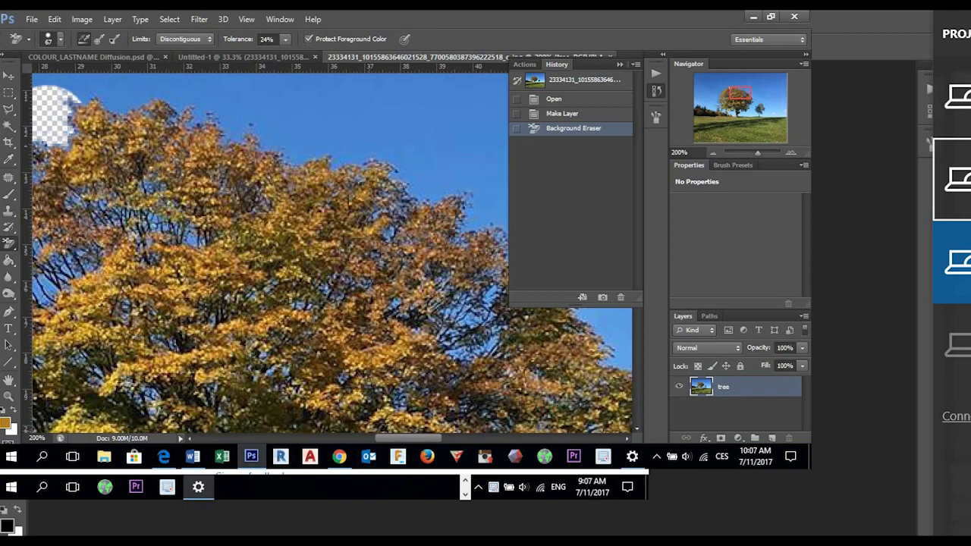
left_click_drag(408, 438, 389, 439)
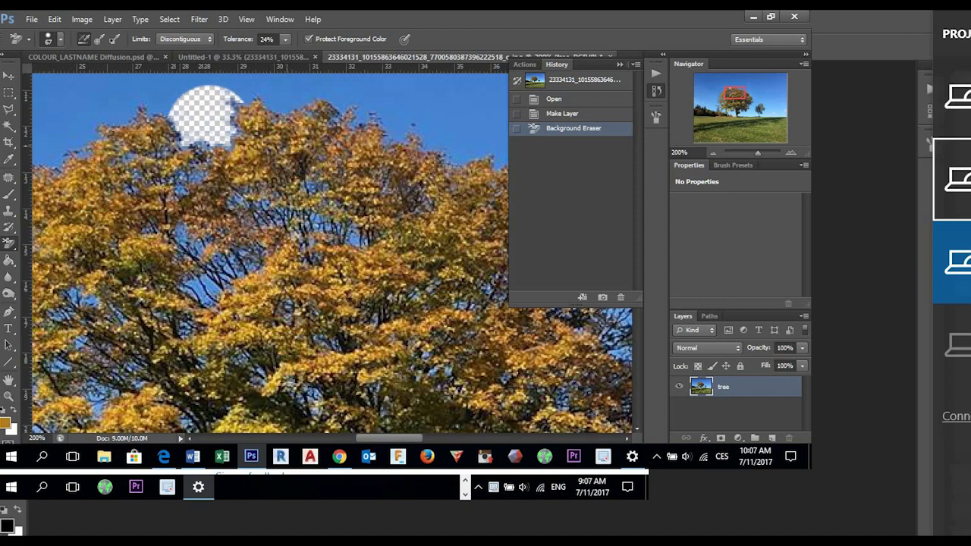
scroll(330, 251, "up", 2)
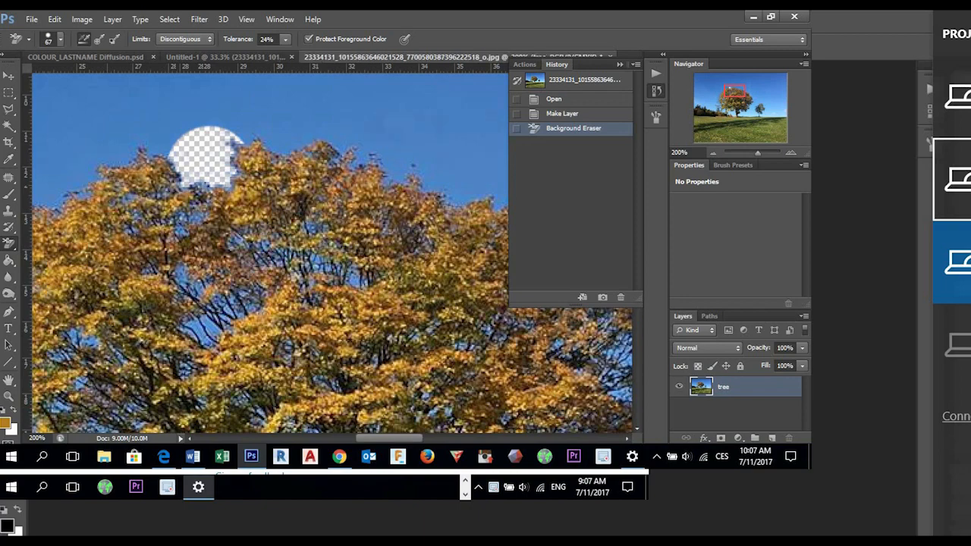
left_click(55, 19)
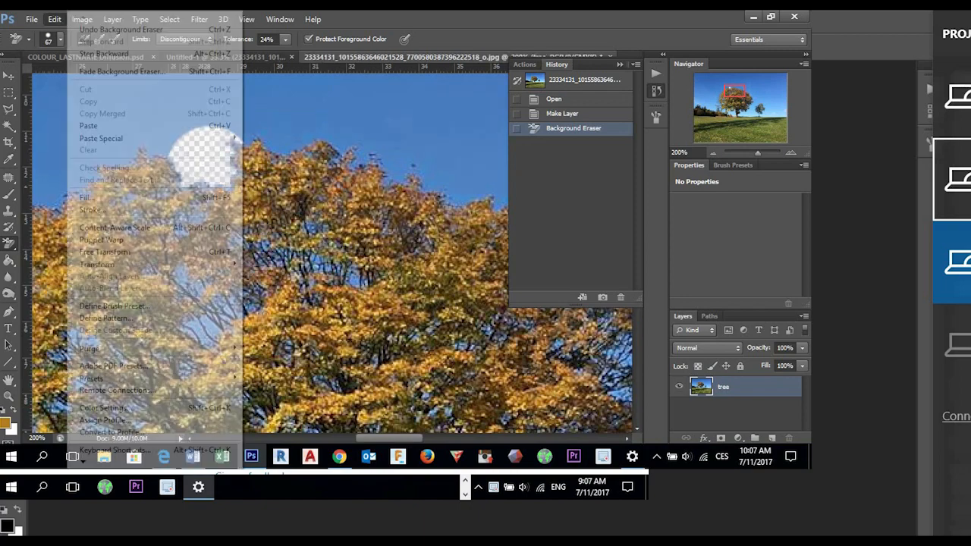
left_click(104, 53)
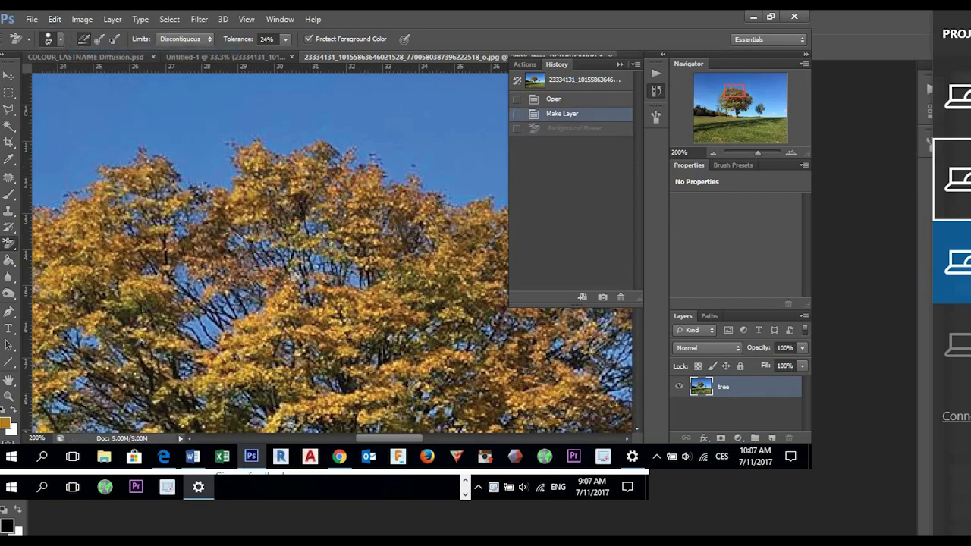
- Raise the eraser's tolerance to 49% and erase a patch of sky in the dip at the top of the large tree's crown
left_click(285, 39)
mouse_move(285, 54)
left_mouse_down()
mouse_move(315, 54)
mouse_move(302, 54)
left_mouse_up()
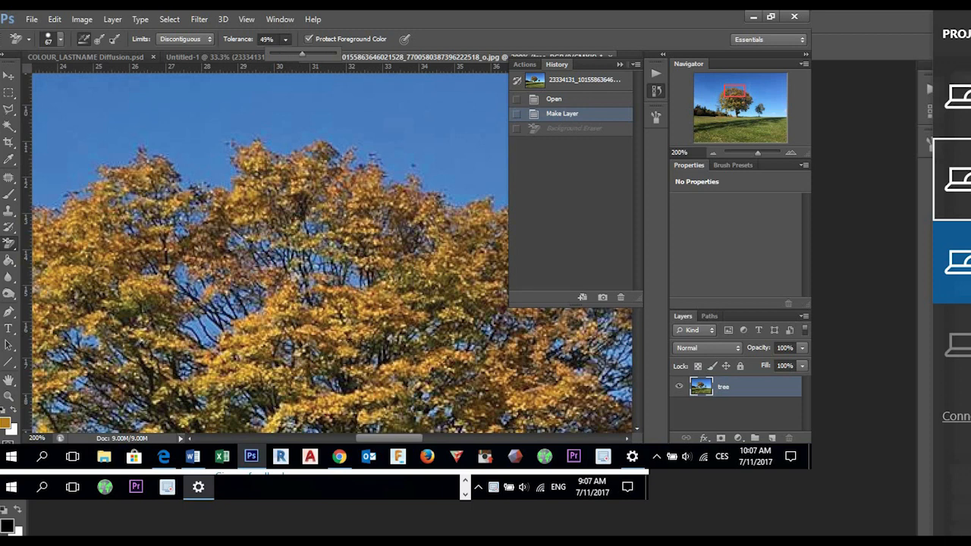
left_click(186, 152)
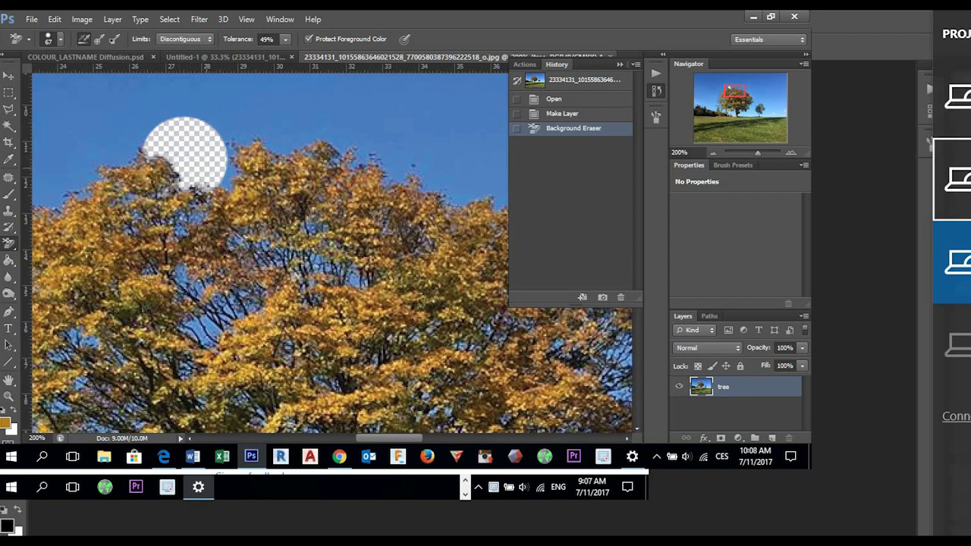
scroll(327, 259, "down", 1)
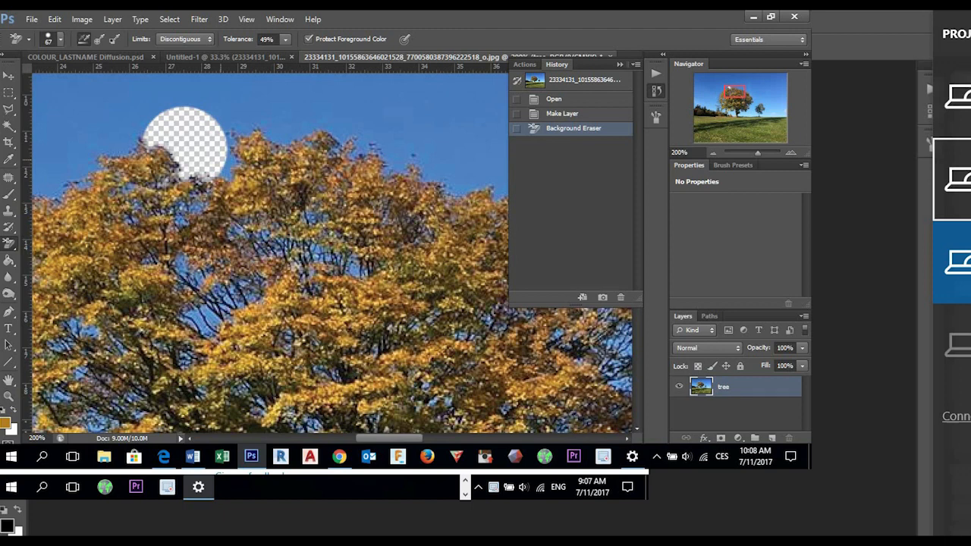
scroll(241, 187, "right", 2)
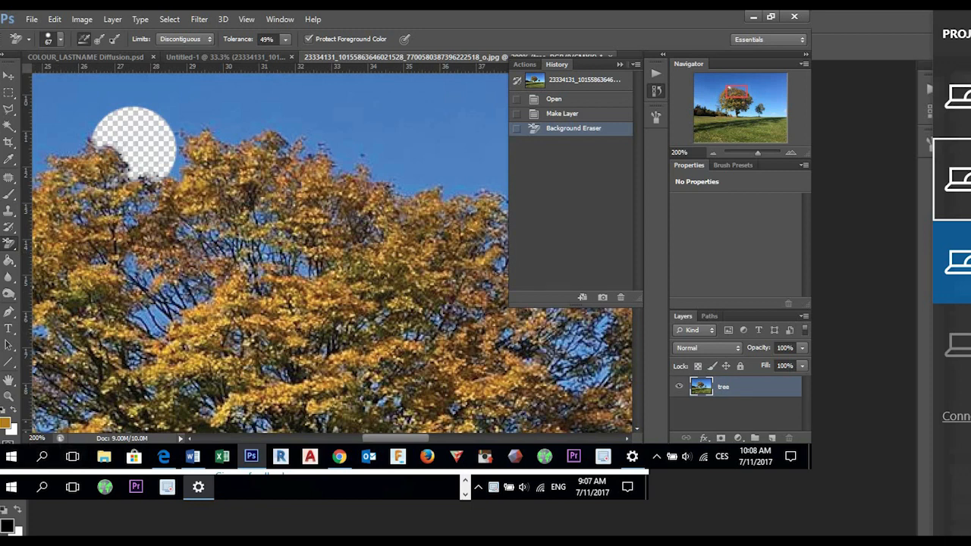
- Enlarge the Background Eraser's brush to 1410 px and erase the sky around the large tree in one dab centred on its crown
left_click(36, 438)
type("50")
key("BackSpace")
key("BackSpace")
key("BackSpace")
key("BackSpace")
type("5")
key("Return")
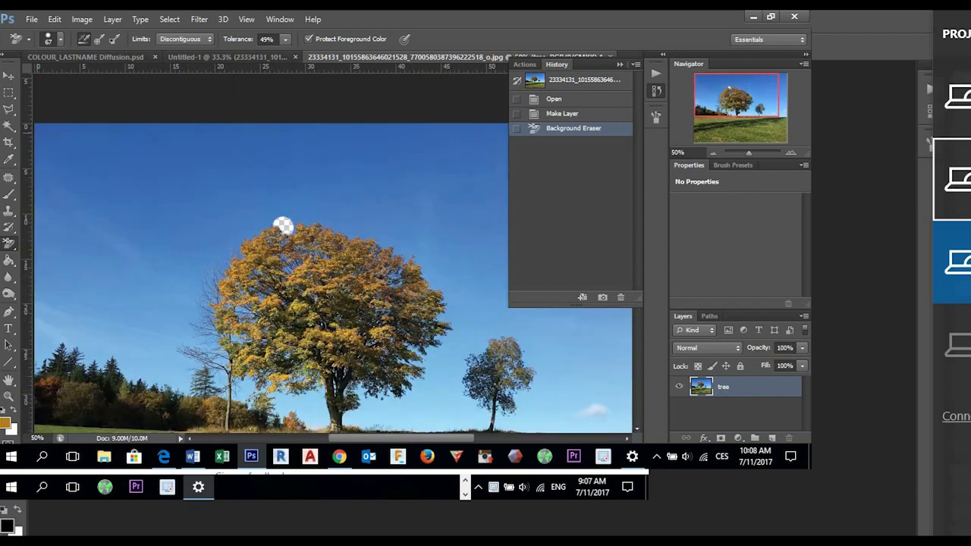
left_click(61, 40)
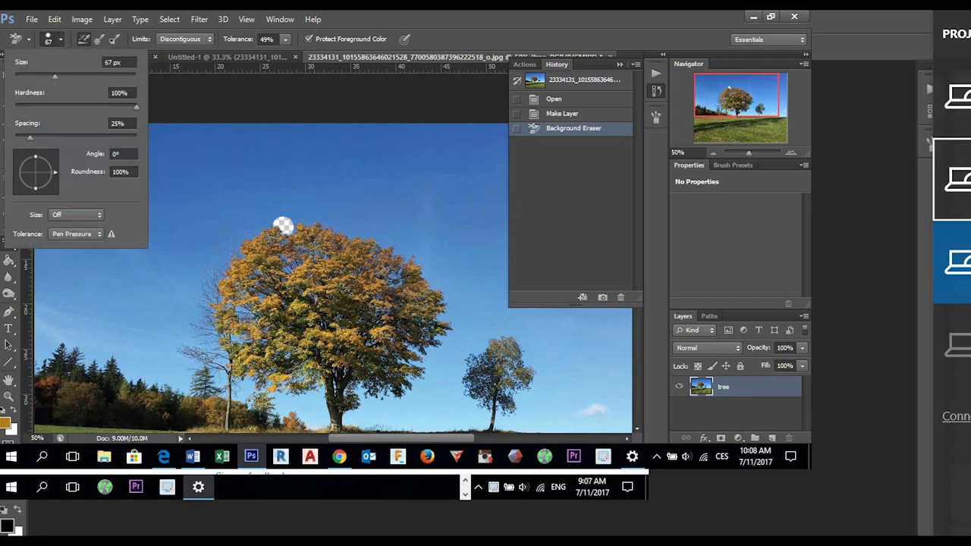
left_click_drag(55, 77, 126, 77)
left_click(289, 269)
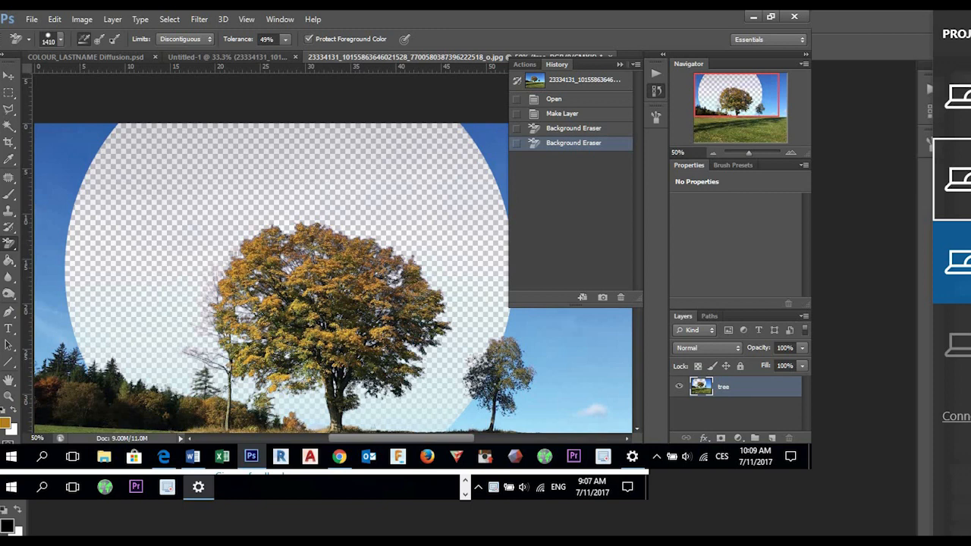
- Outline the large tree with a closed Polygonal Lasso selection running loosely around its crown and down to the trunk's base
key("v")
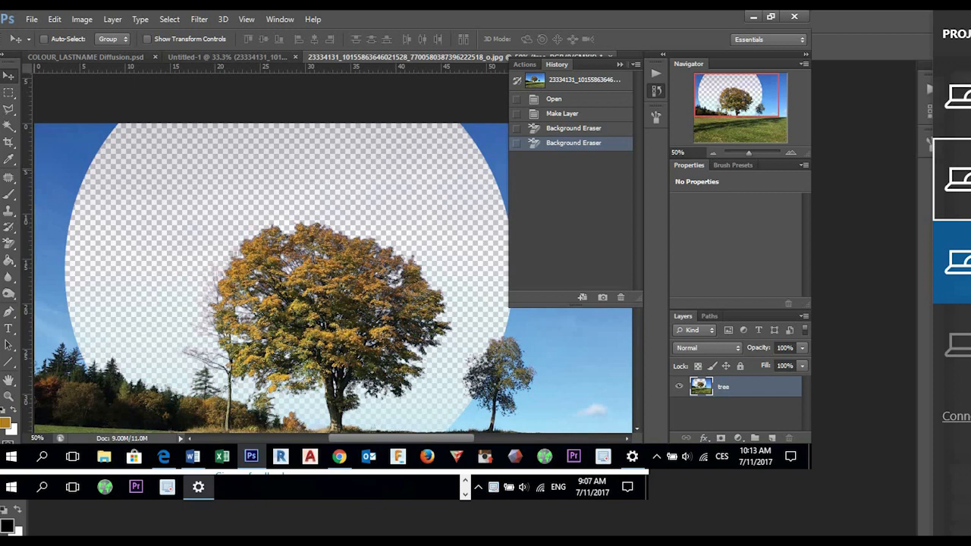
key("m")
key("l")
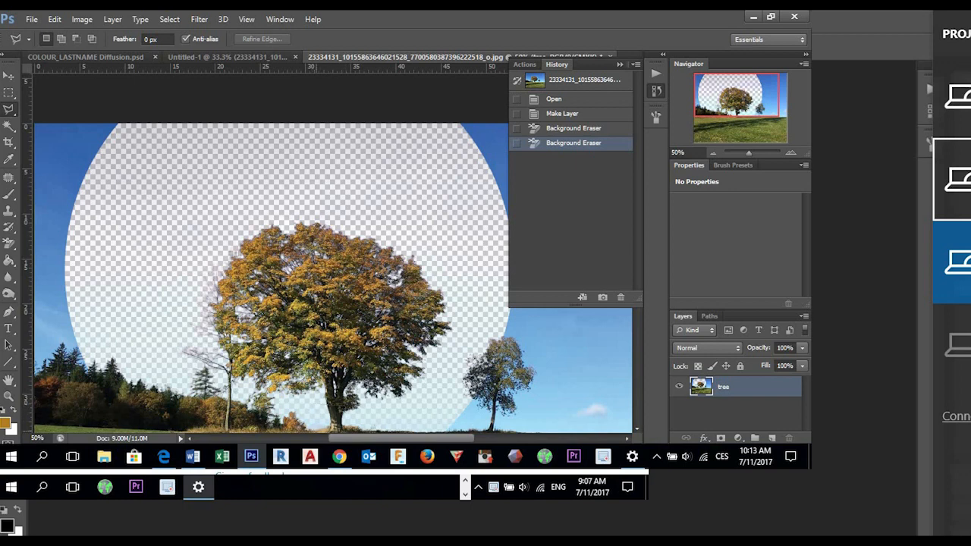
left_click(326, 422)
left_click(406, 407)
left_click(454, 353)
left_click(462, 270)
left_click(343, 209)
left_click(225, 206)
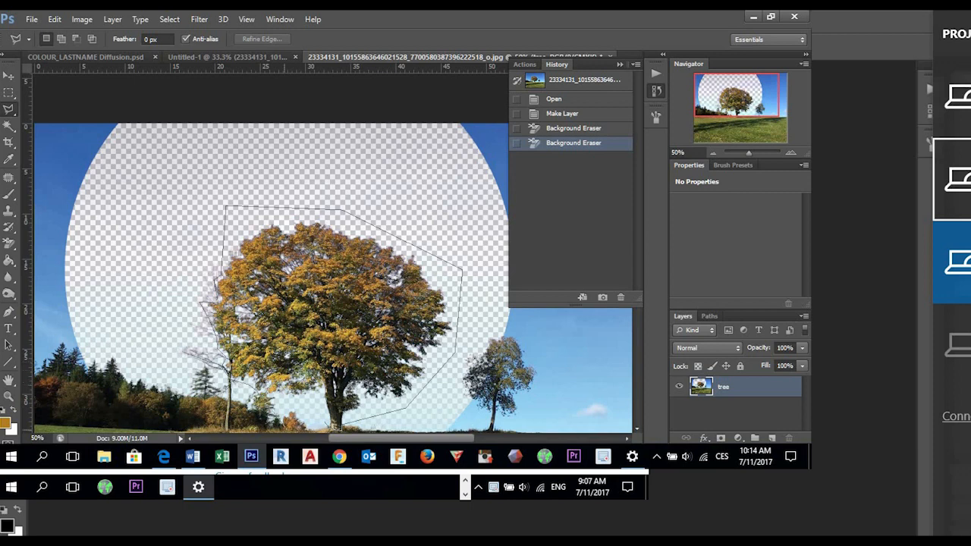
left_click(311, 404)
left_click(330, 427)
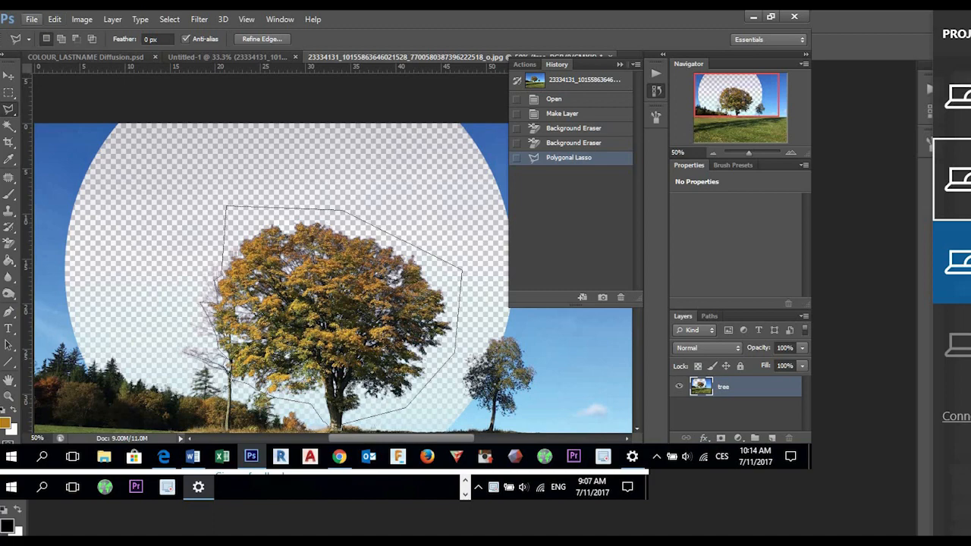
- Copy the selected tree into a new transparent 826 × 708 px document named tree
left_click(31, 19)
left_click(43, 34)
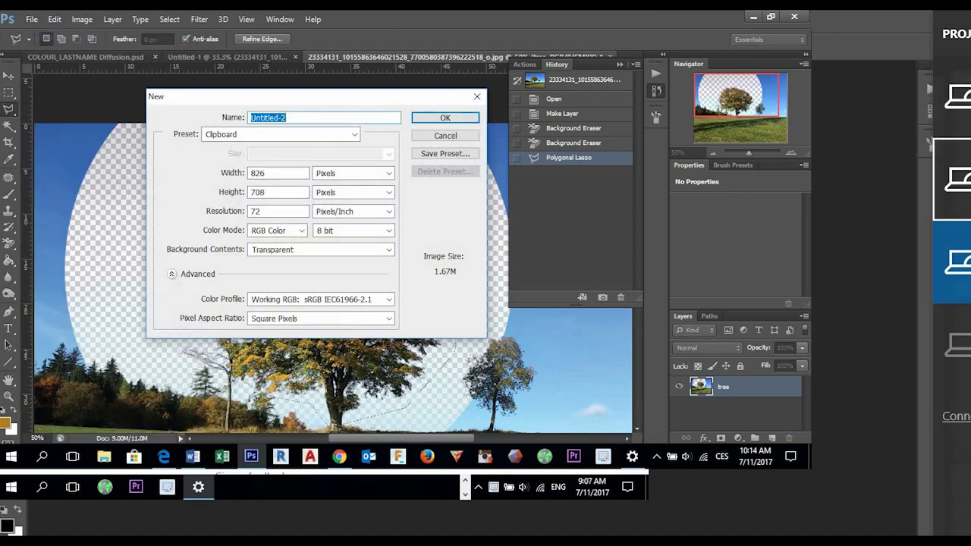
type("tree")
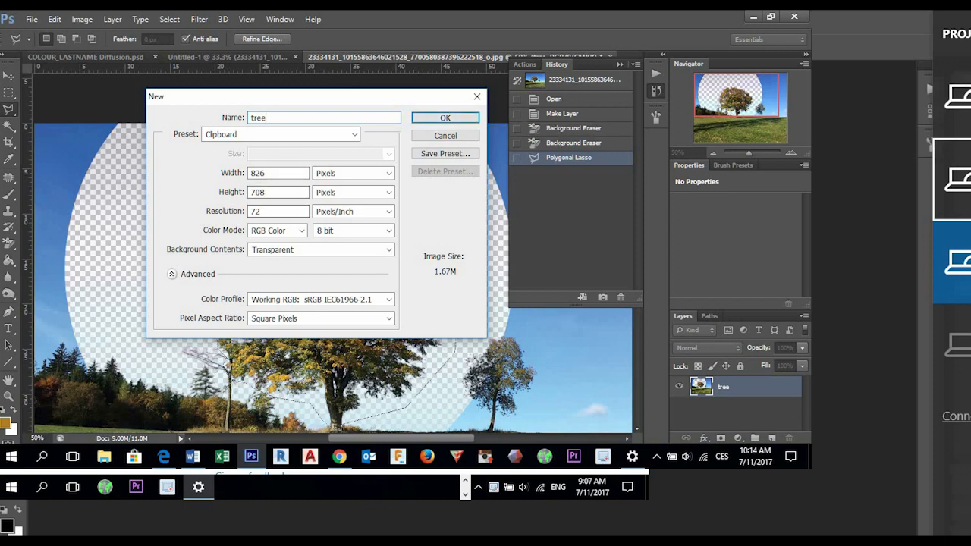
key("Tab")
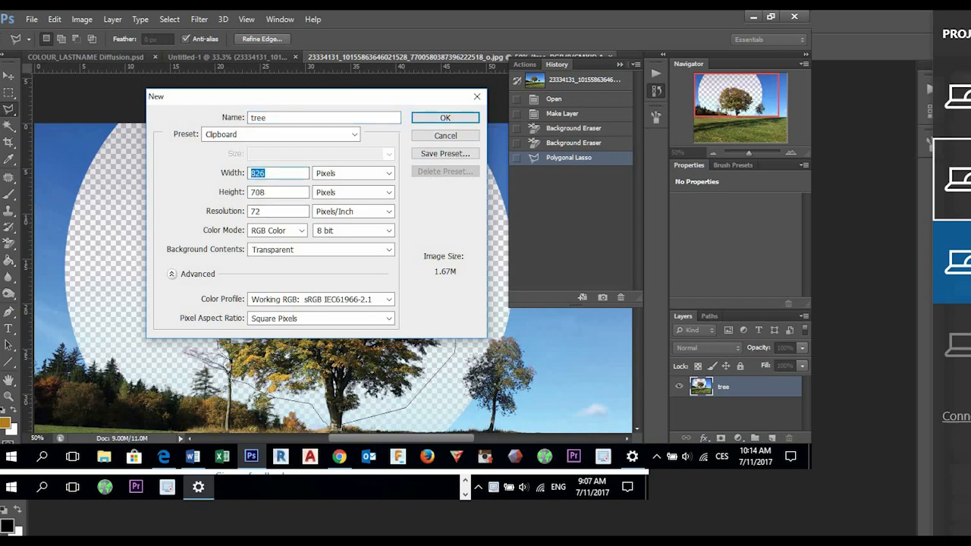
key("Return")
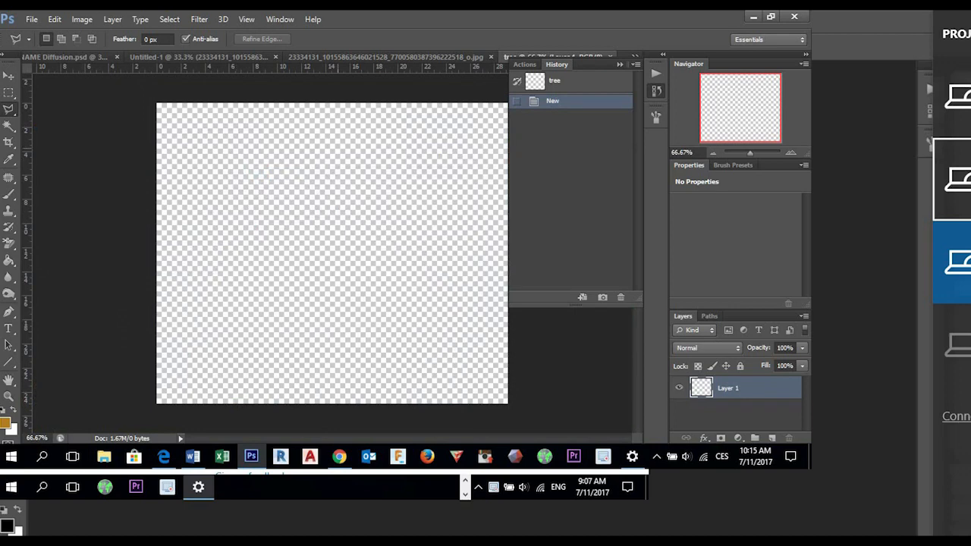
key("ctrl+v")
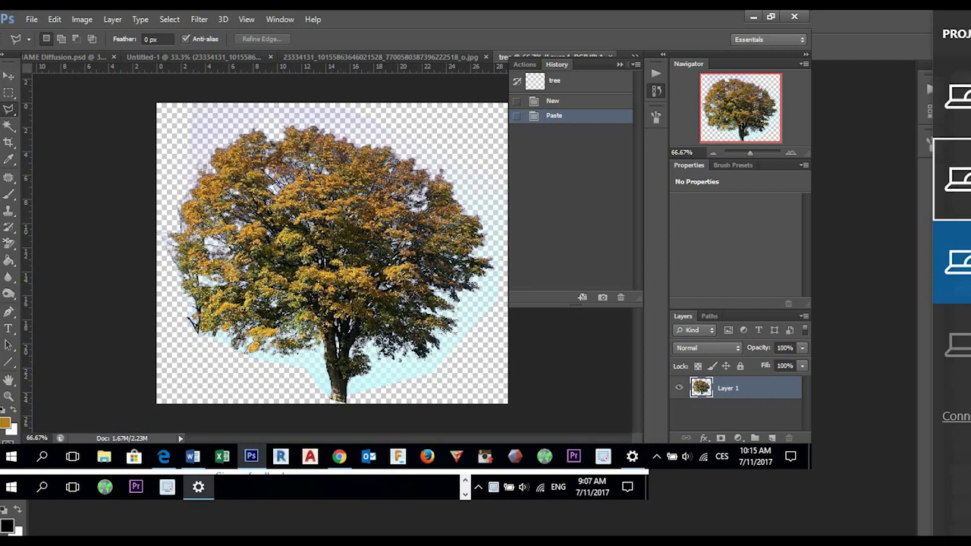
- Delete the pale blue sky remnants on both sides of the trunk with the Magic Wand, using non-contiguous selection for the second, and deselect
left_click(9, 126)
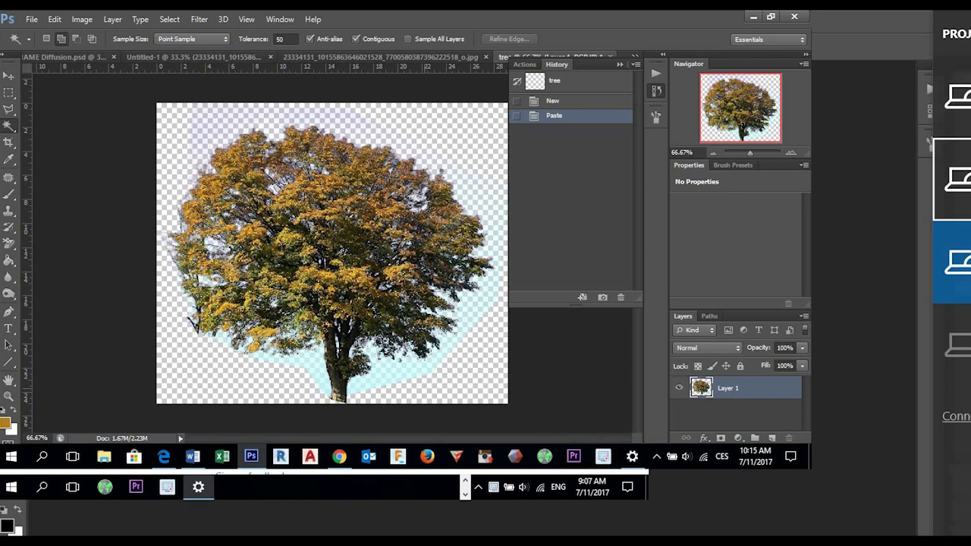
left_click(408, 370)
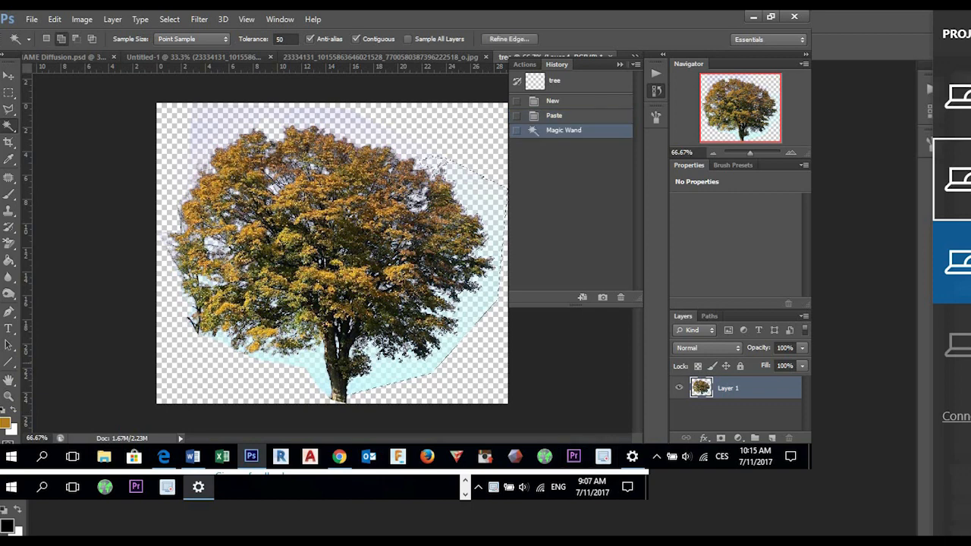
key("Delete")
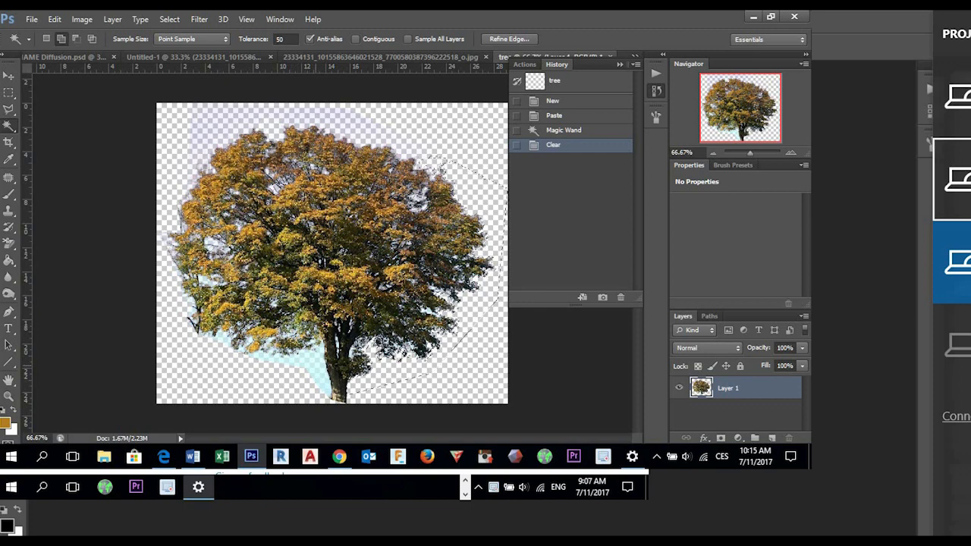
left_click(317, 365)
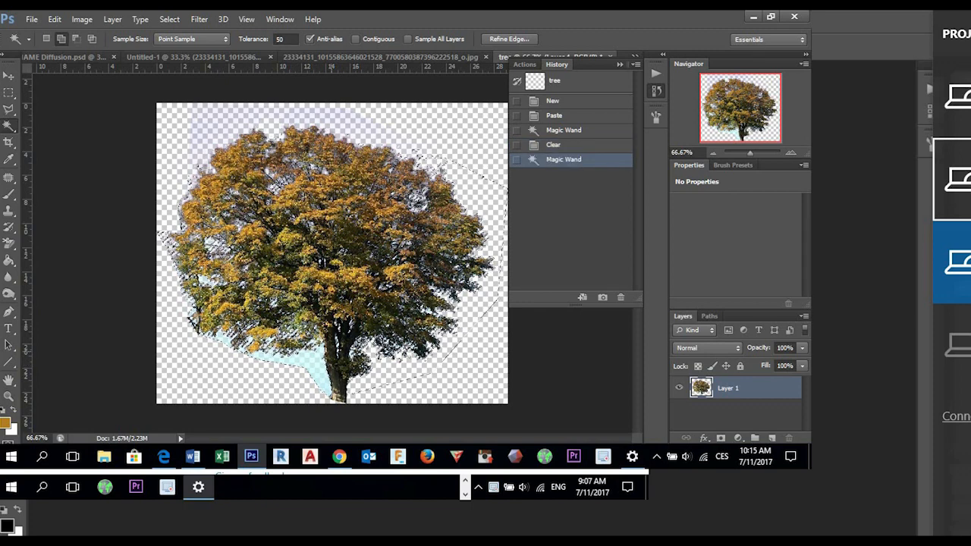
key("Delete")
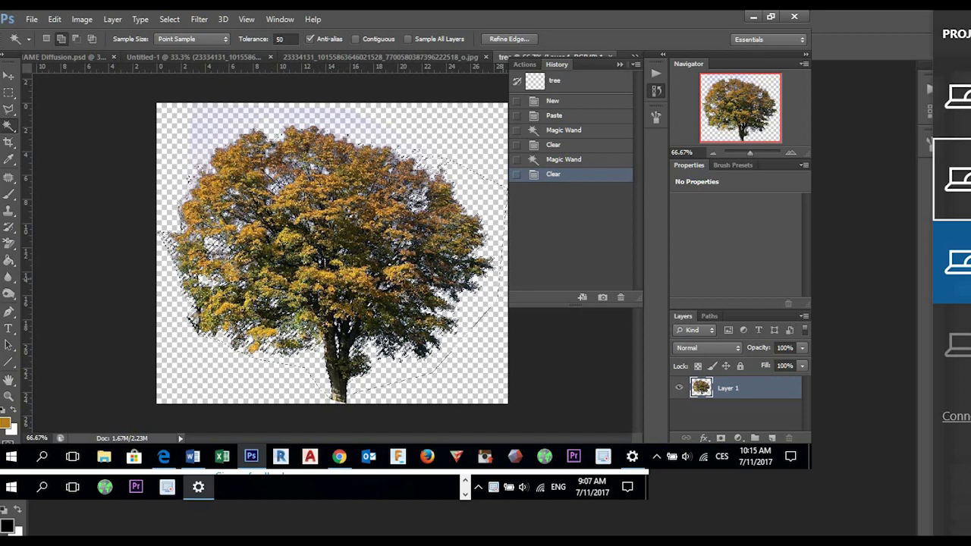
key("ctrl+d")
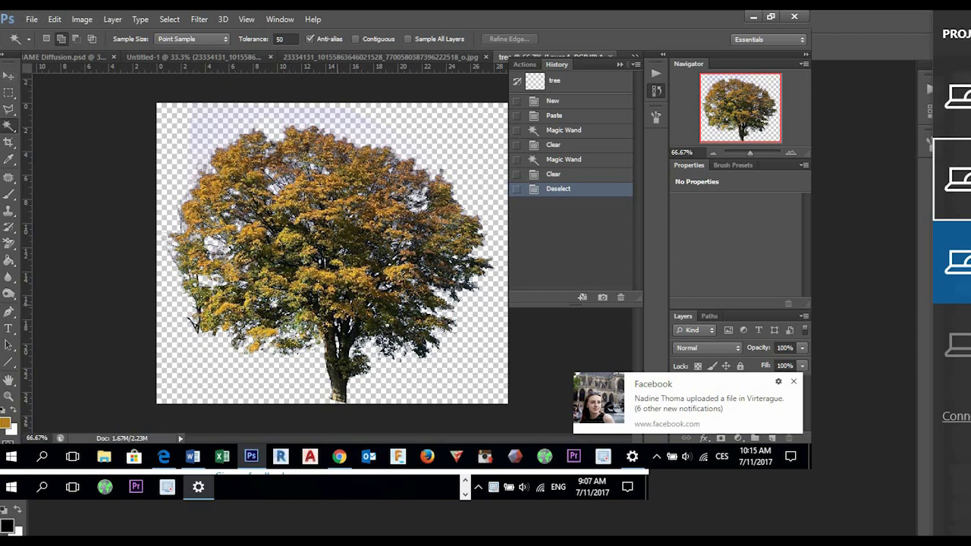
- Scale the tree down to less than half its size with Free Transform and place it in the upper middle of the canvas
key("ctrl+t")
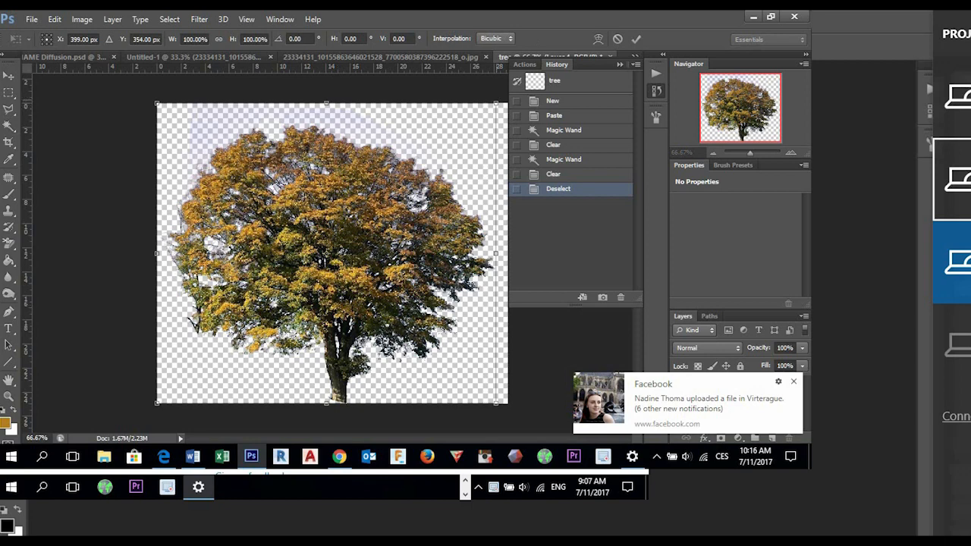
left_click_drag(495, 104, 326, 153)
left_click_drag(304, 192, 361, 179)
key("Return")
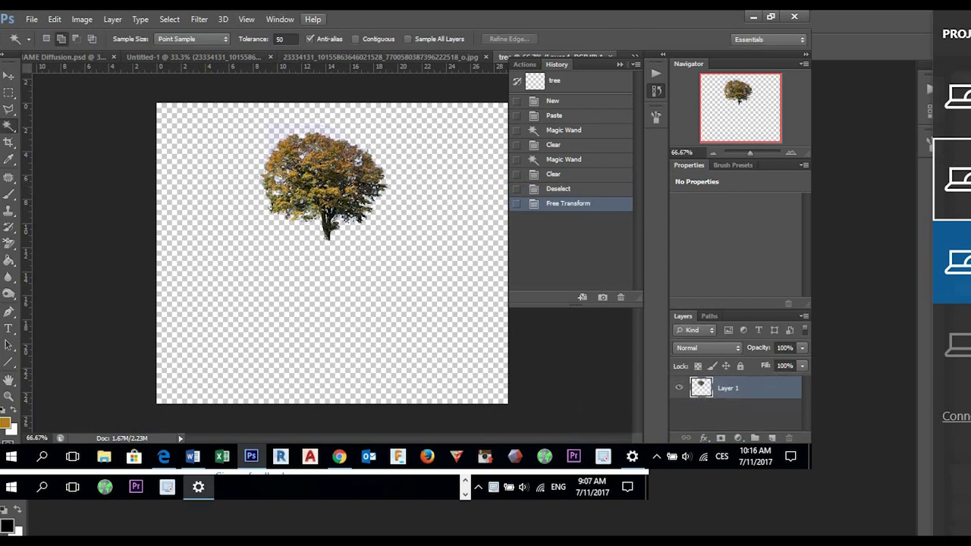
- Start recording a new action named tree1 in the Default Actions set
left_click(280, 19)
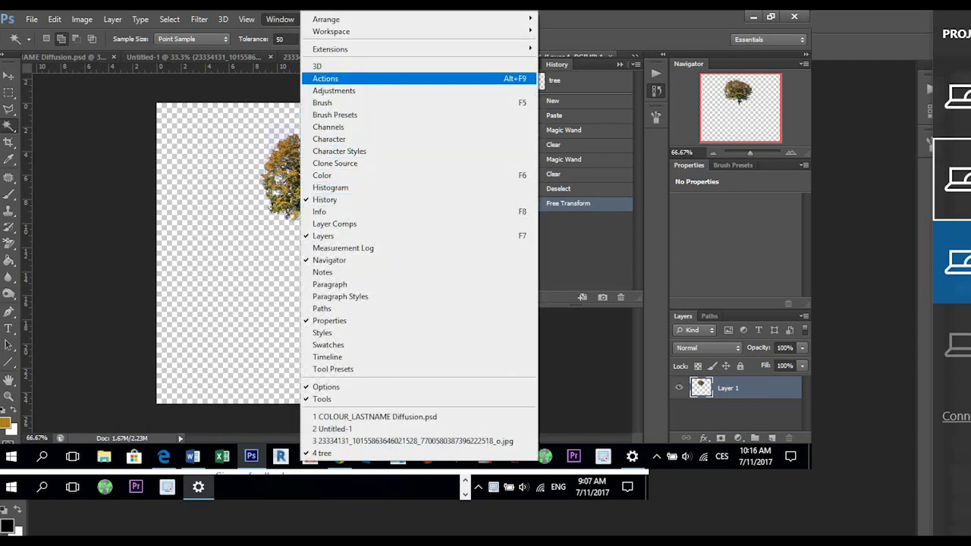
left_click(325, 78)
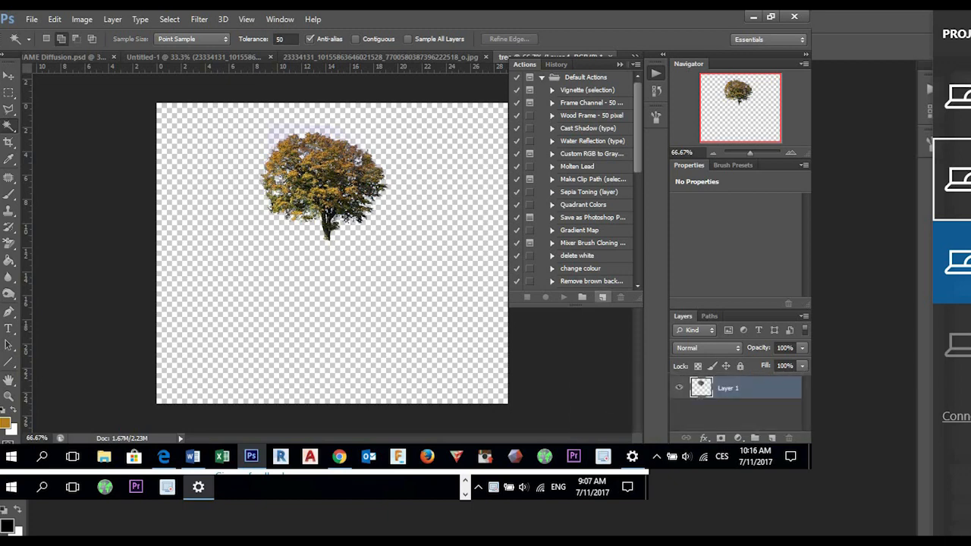
left_click(603, 296)
type("tree")
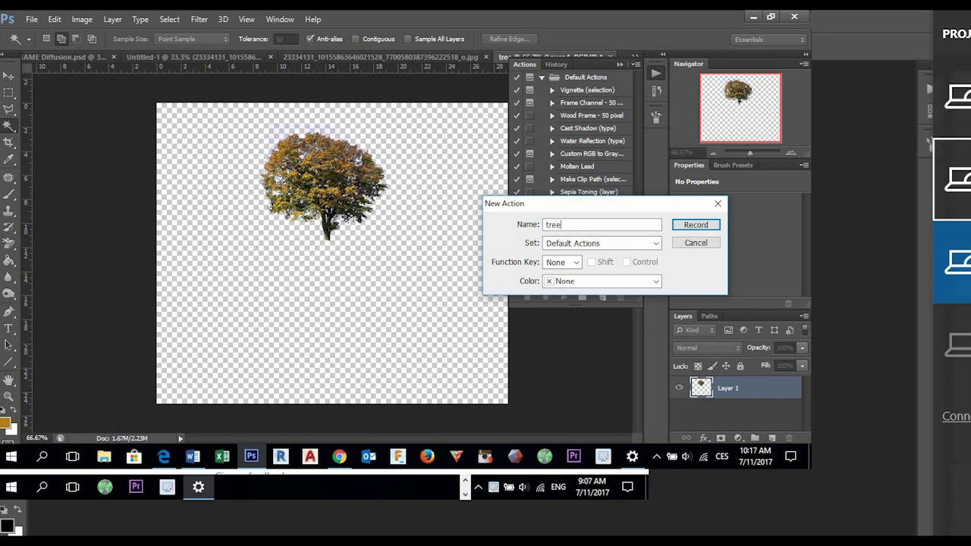
type("1")
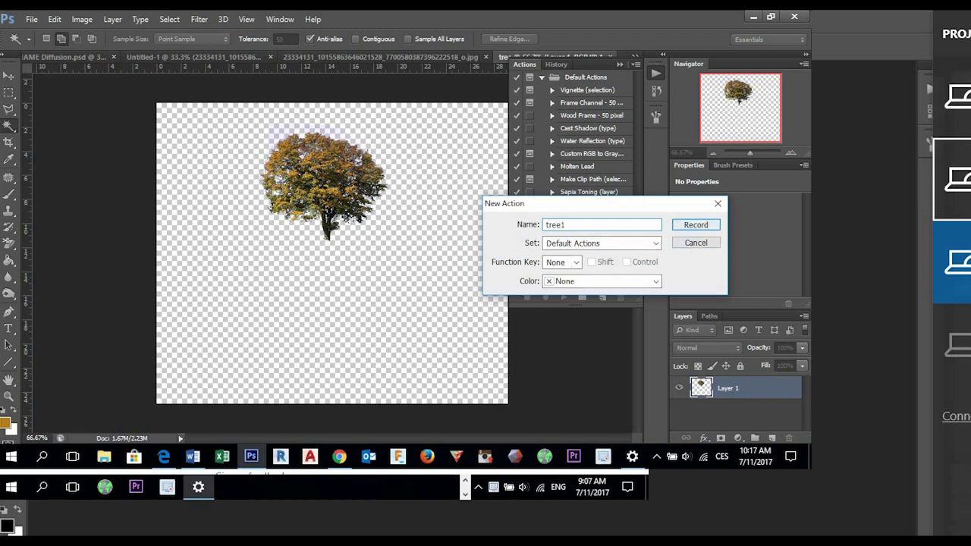
key("Return")
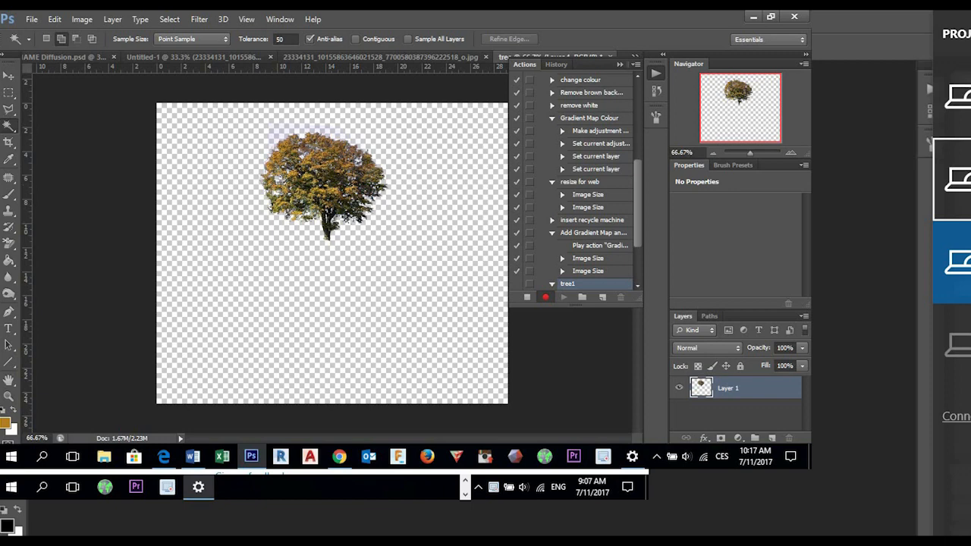
- Duplicate the tree layer within the same document under the suggested name Layer 1 copy
right_click(743, 387)
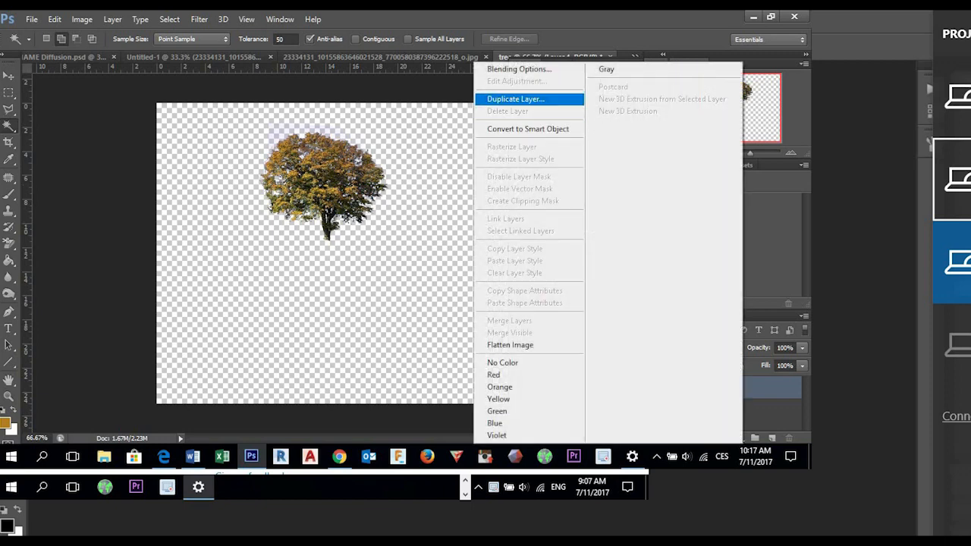
left_click(516, 99)
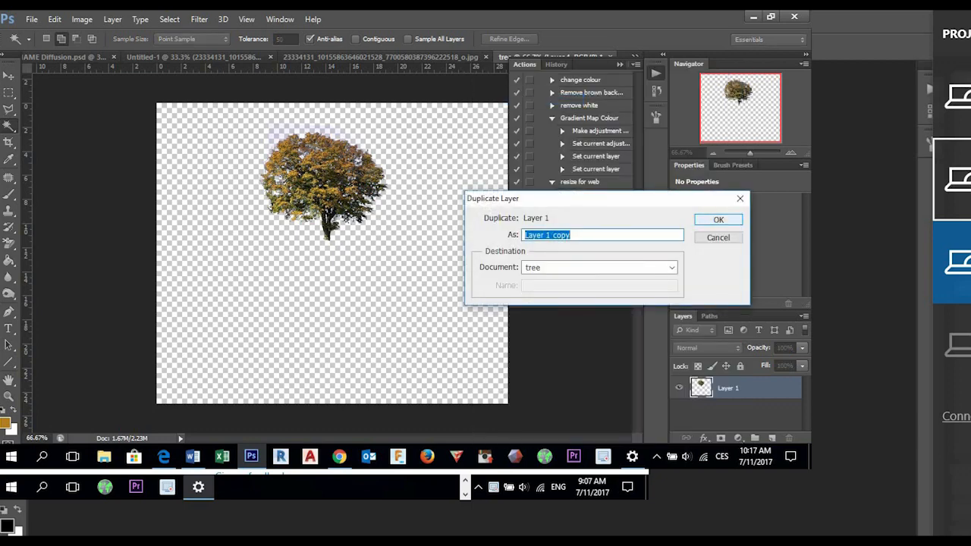
key("Return")
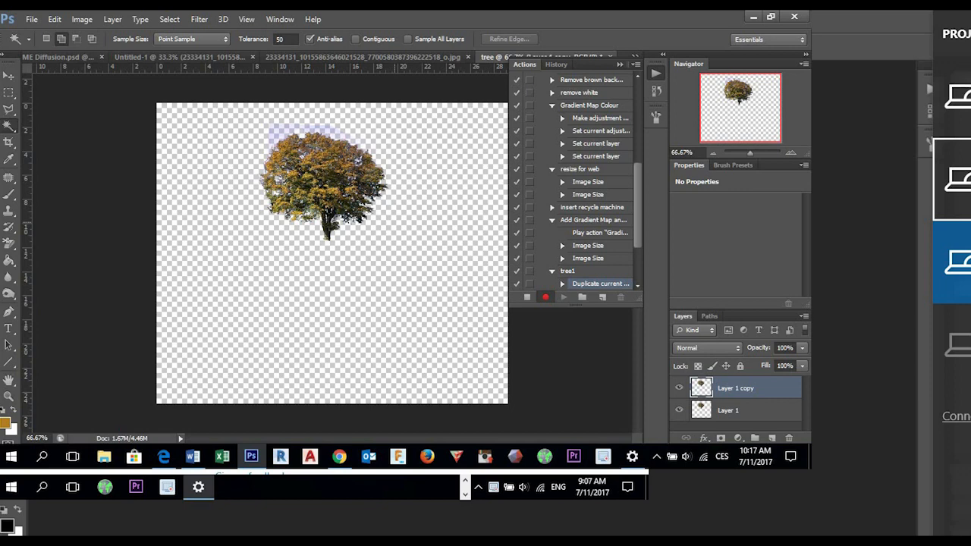
- Start Free Transform on the duplicated tree and move its reference point to the base of the trunk
key("ctrl+t")
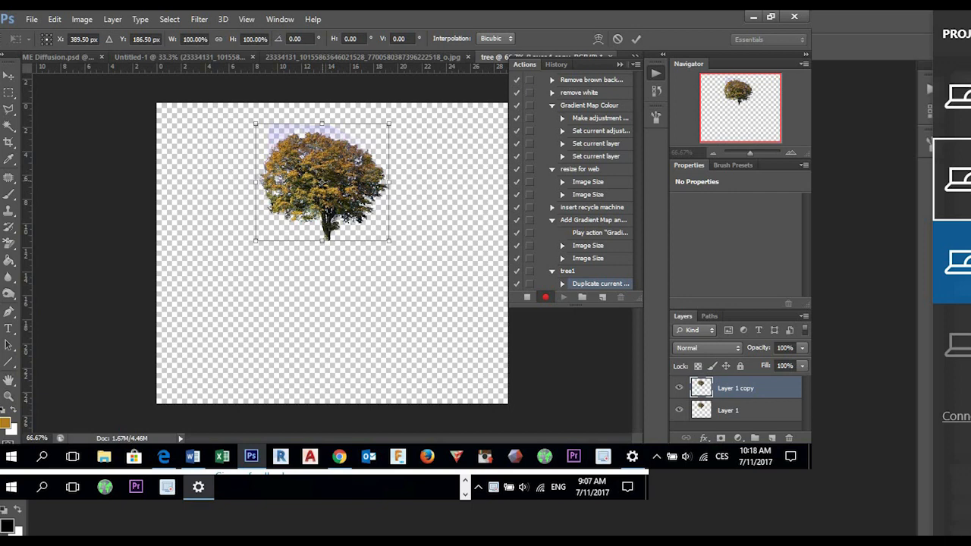
left_click_drag(322, 182, 328, 238)
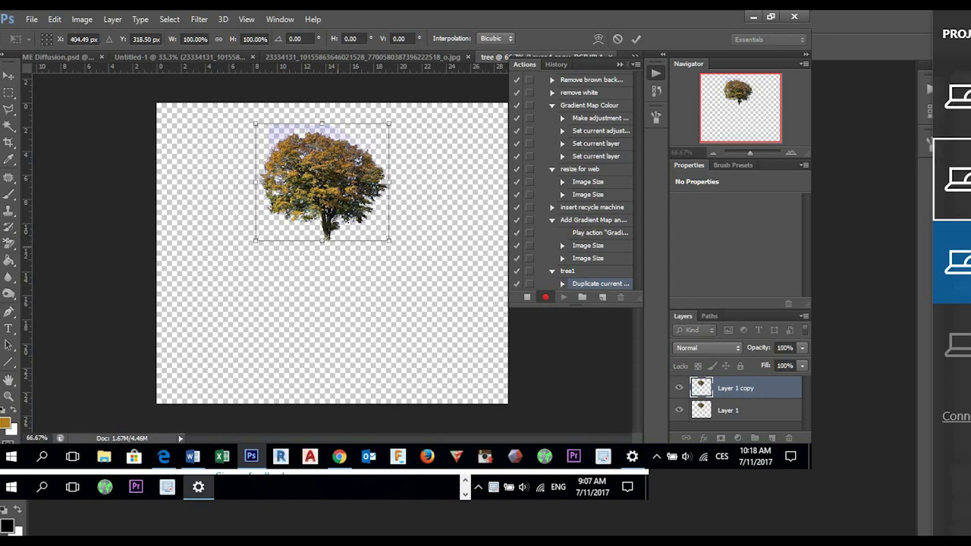
key("ctrl+plus")
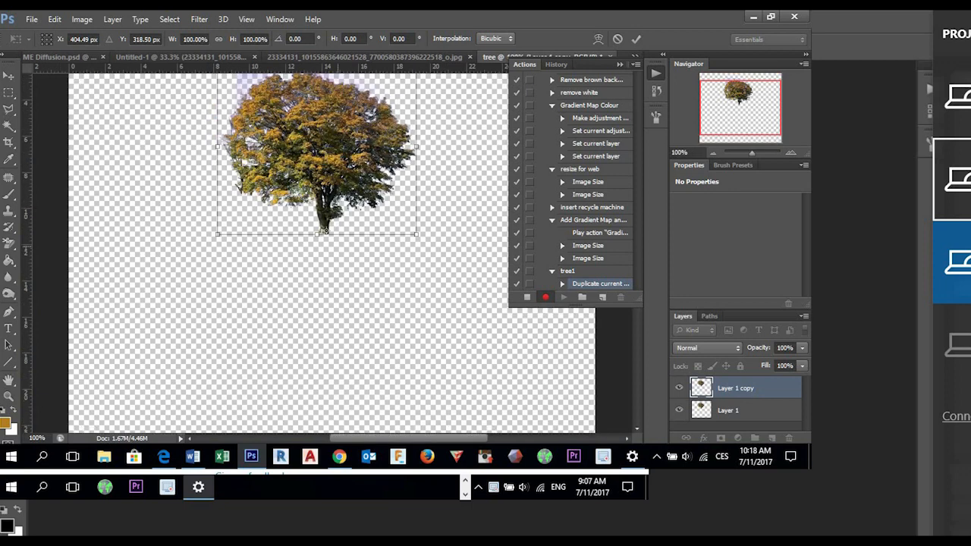
key("ctrl+plus")
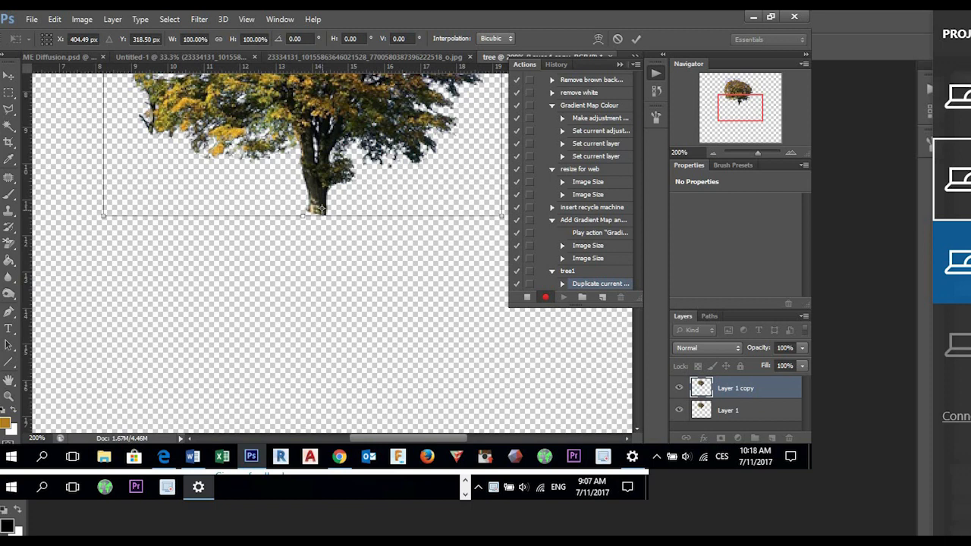
left_click_drag(321, 208, 317, 214)
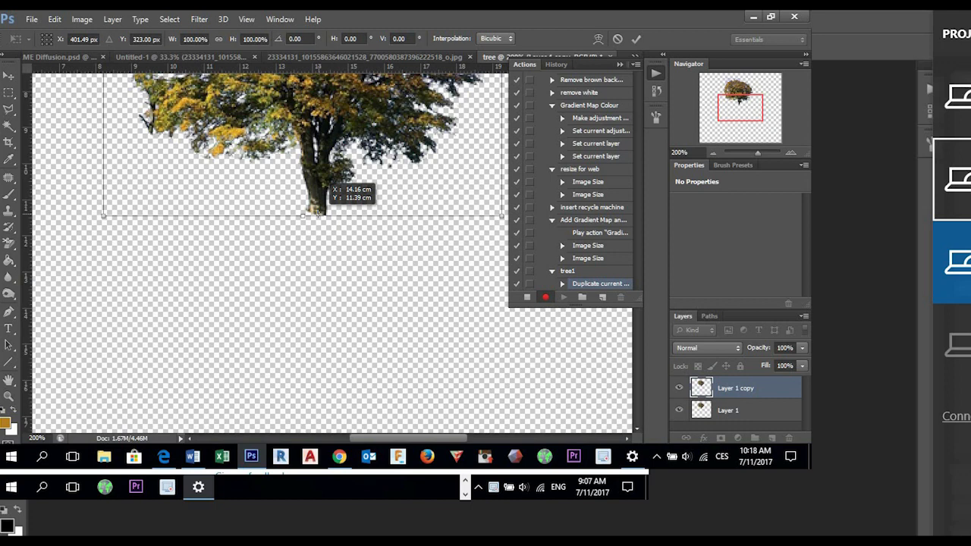
left_click_drag(317, 215, 314, 212)
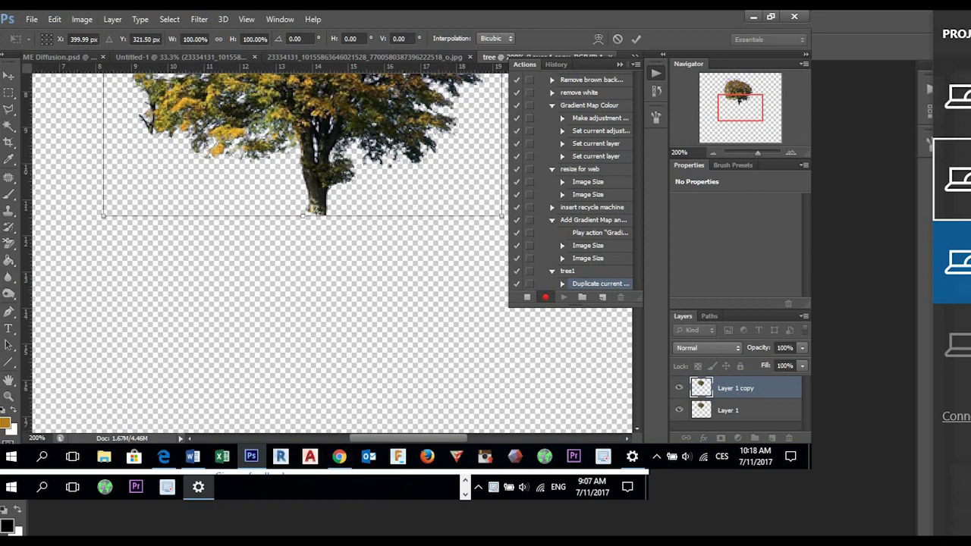
- Rotate the duplicated tree 25° about the trunk base and apply the transform
left_click(54, 19)
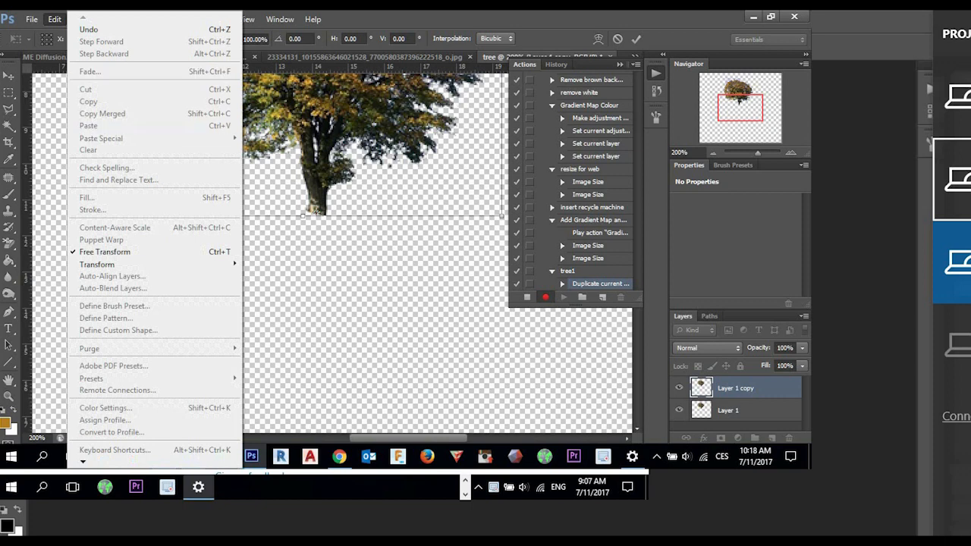
mouse_move(152, 264)
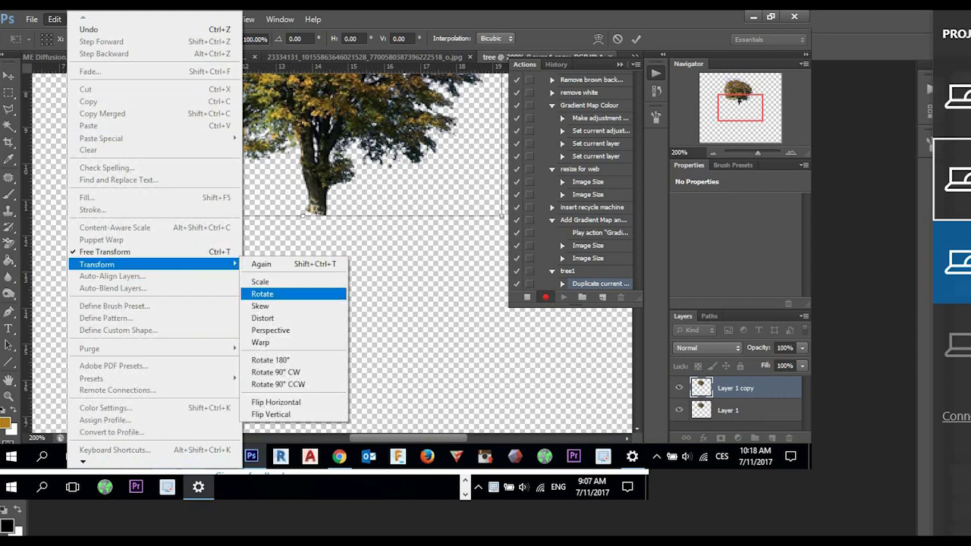
left_click(288, 294)
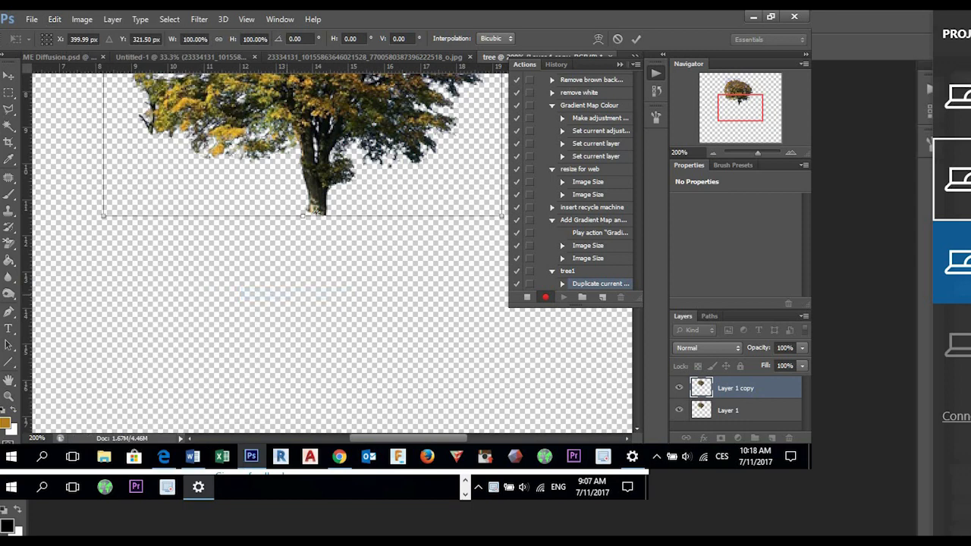
scroll(303, 228, "up", 5)
scroll(304, 250, "up", 3)
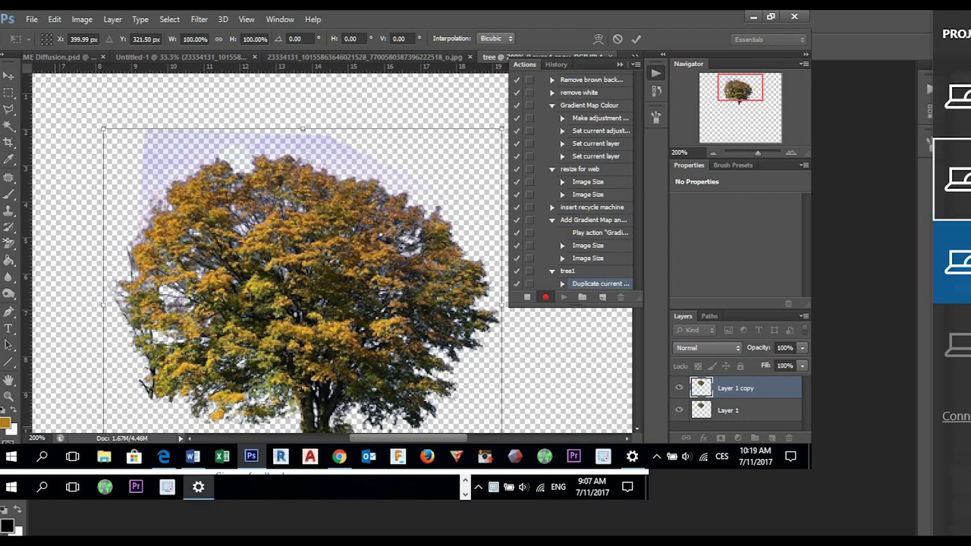
key("ctrl+minus")
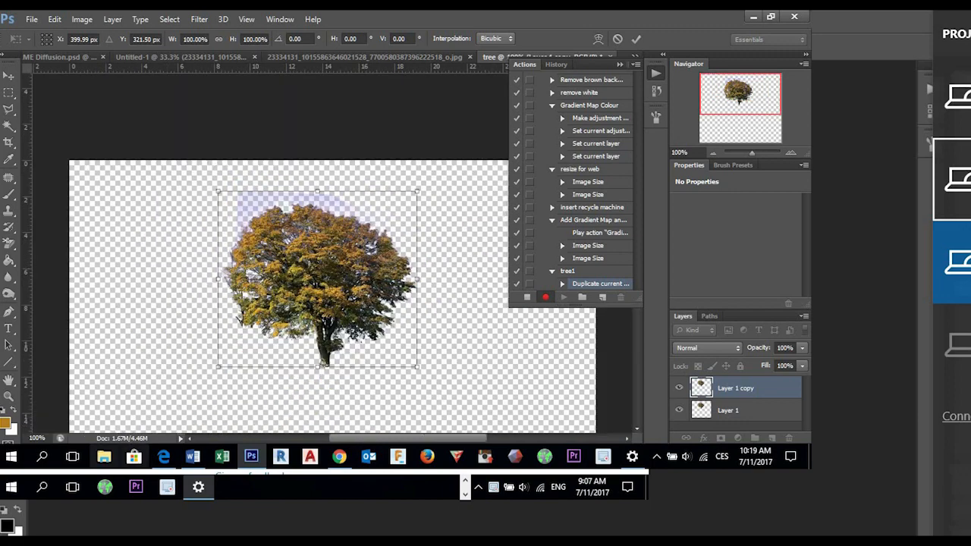
left_click_drag(456, 163, 505, 224)
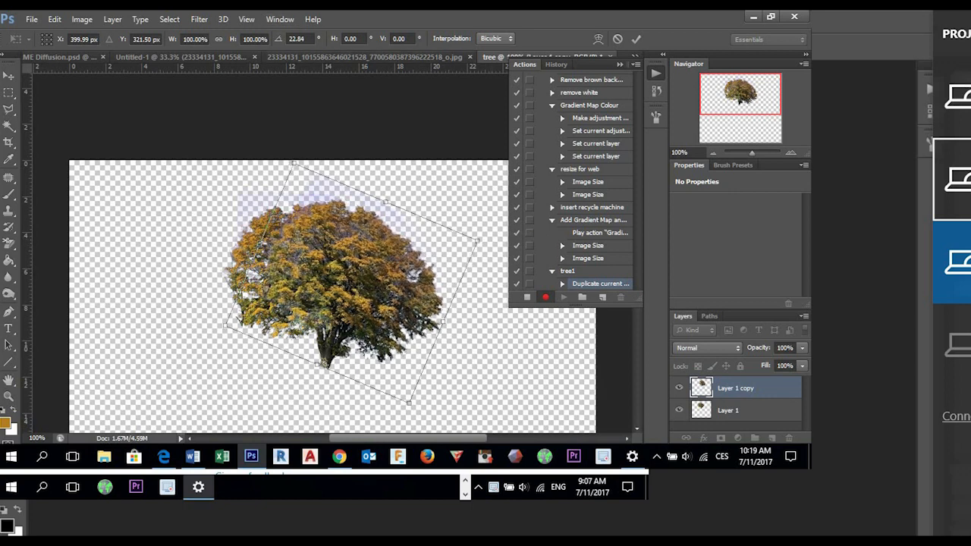
double_click(296, 39)
type("25")
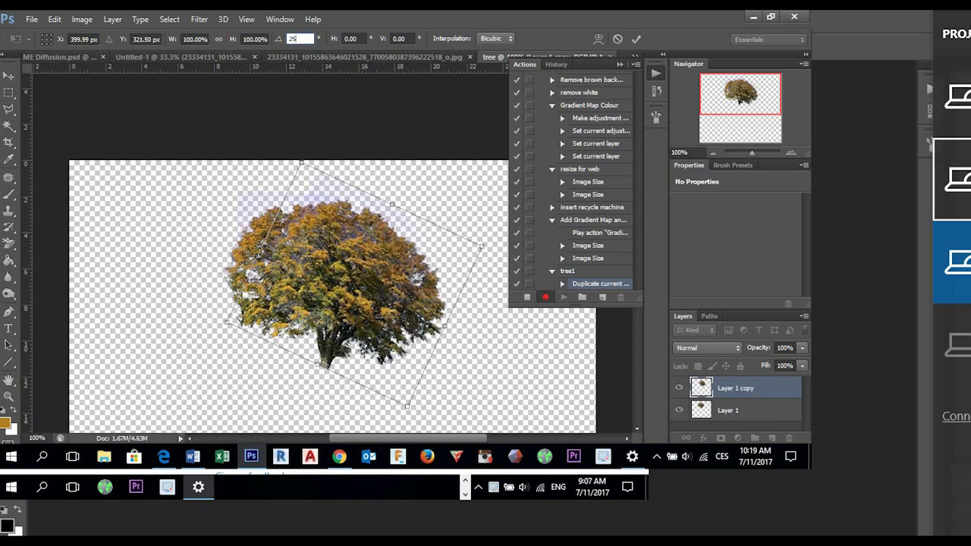
key("Return")
key("Return")
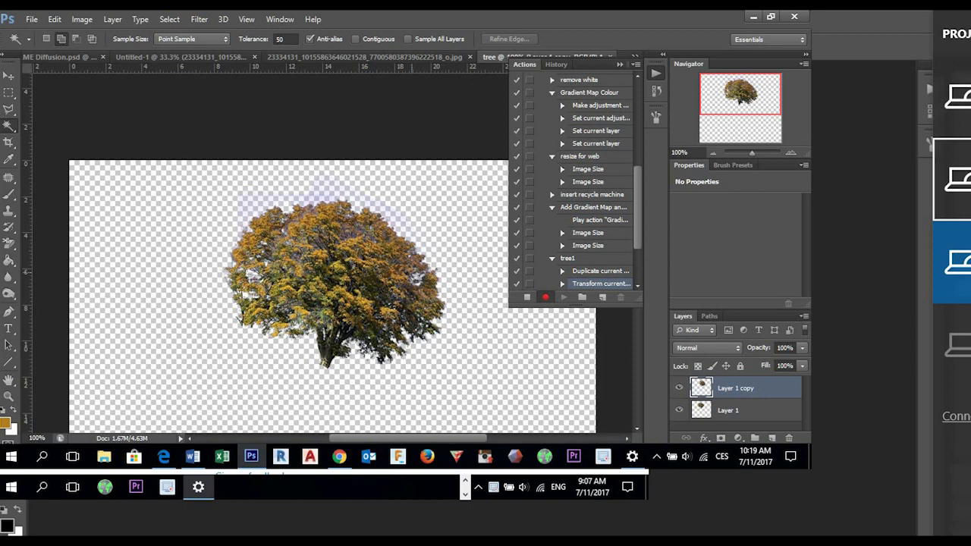
- Free-transform the rotated copy to about 89% in width and height, with the reference point on its bounding box's lower-left corner
key("ctrl+t")
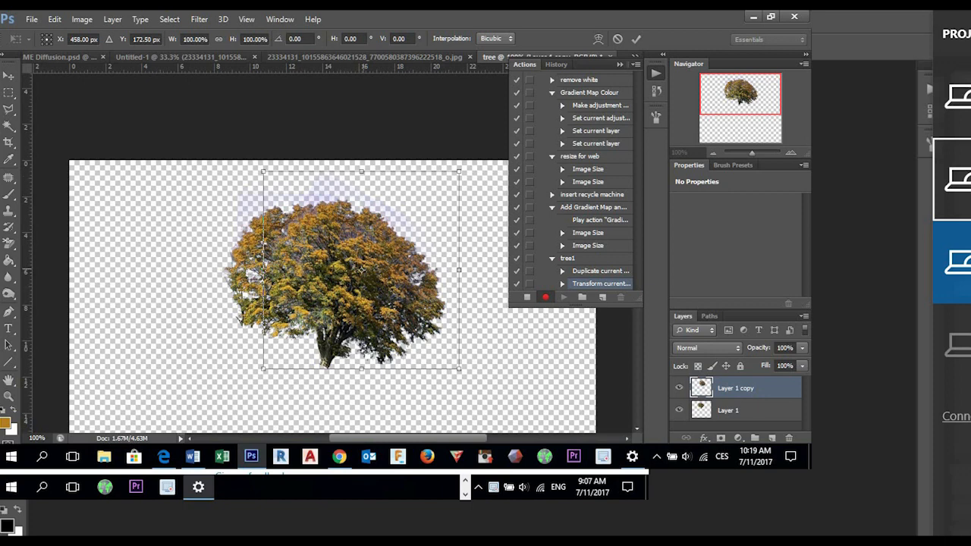
left_click_drag(362, 269, 333, 343)
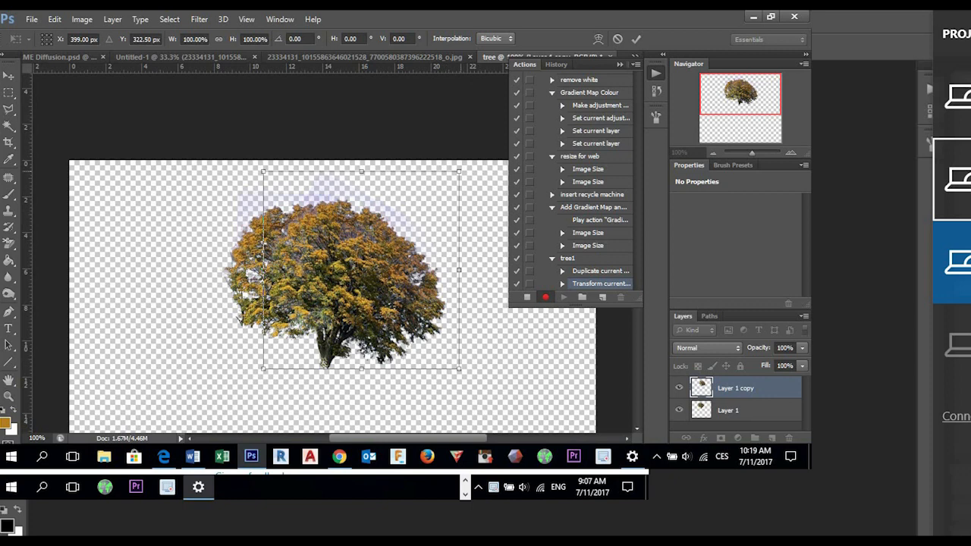
left_click_drag(459, 171, 452, 179)
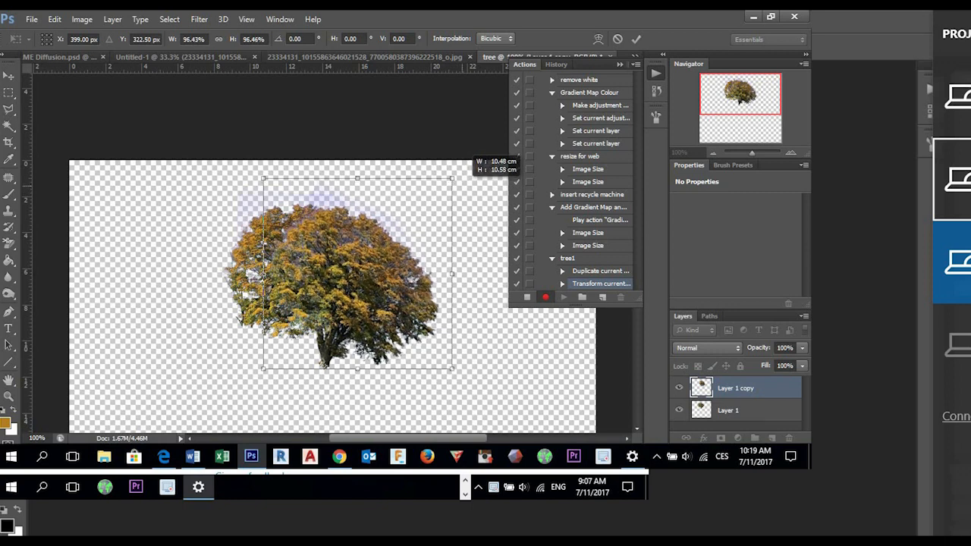
left_click_drag(452, 178, 452, 179)
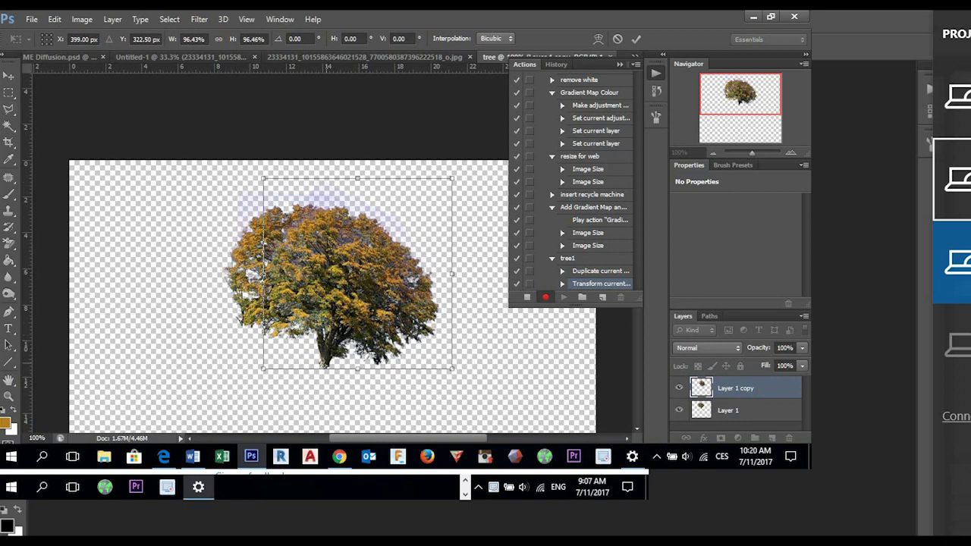
left_click_drag(323, 365, 263, 369)
left_click_drag(452, 179, 438, 193)
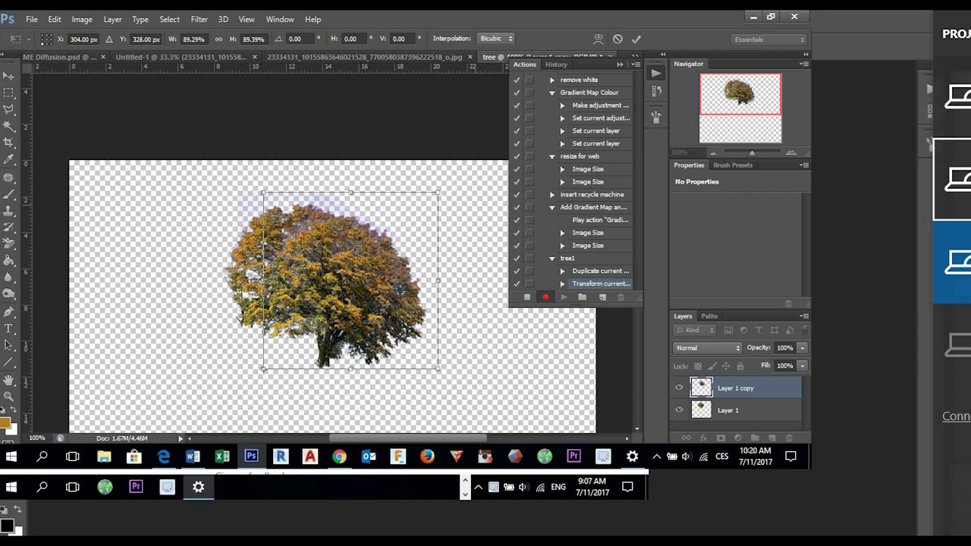
key("Return")
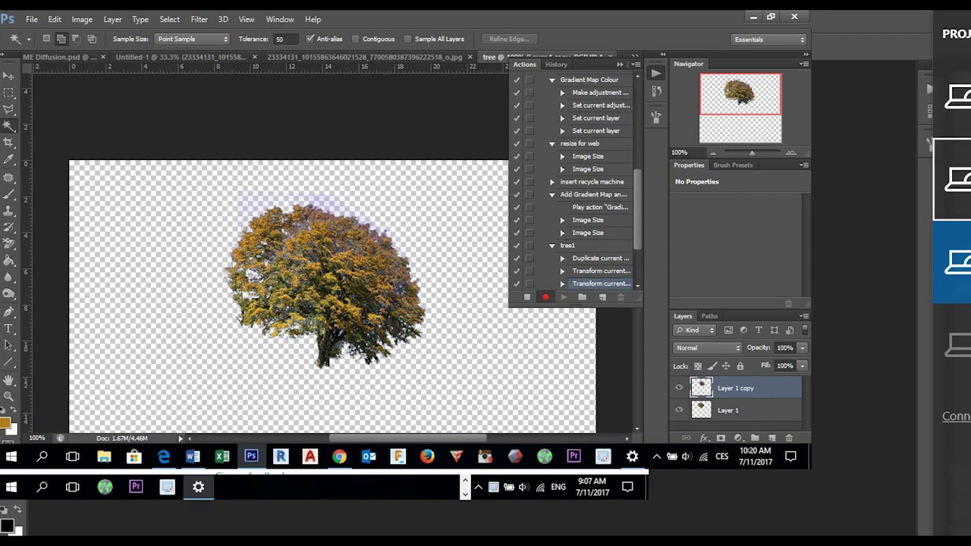
- Stop recording and play the tree1 action ten times to build a spiral of shrinking tree copies
left_click(527, 297)
left_click(569, 246)
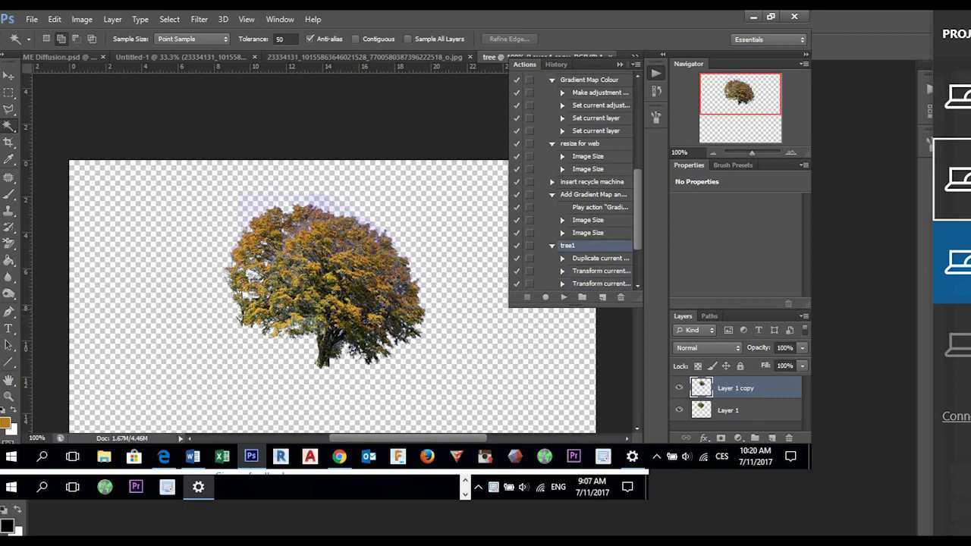
left_click(564, 297)
left_click(564, 297)
left_click(564, 297)
left_click(564, 297)
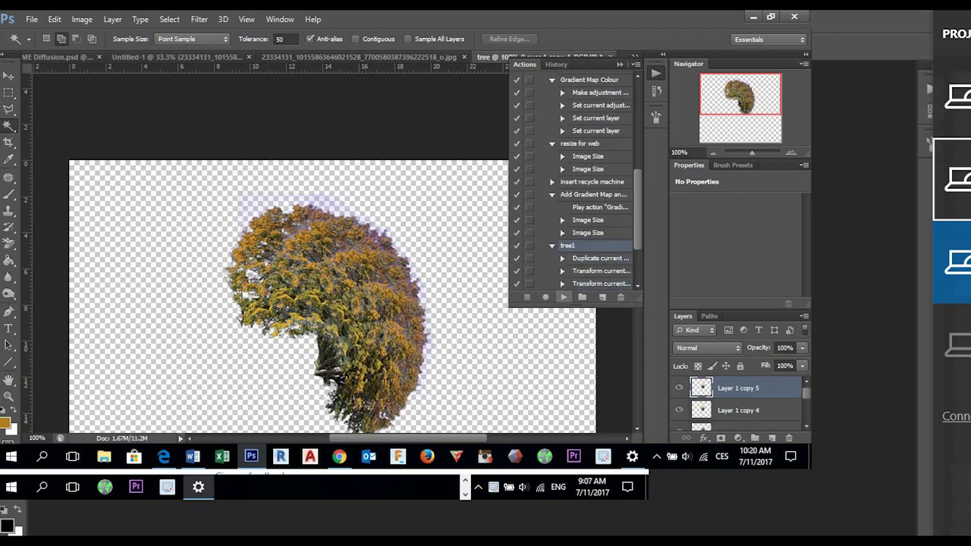
left_click(564, 296)
left_click(563, 297)
left_click(564, 297)
left_click(564, 296)
left_click(564, 296)
left_click(563, 297)
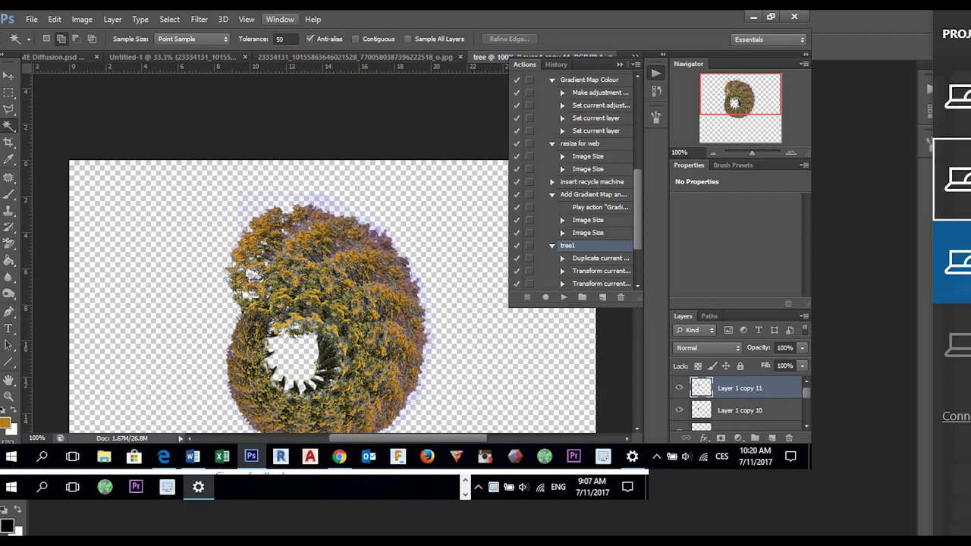
- Play the tree1 action again from the topmost tree copy to extend the spiral
left_click(280, 19)
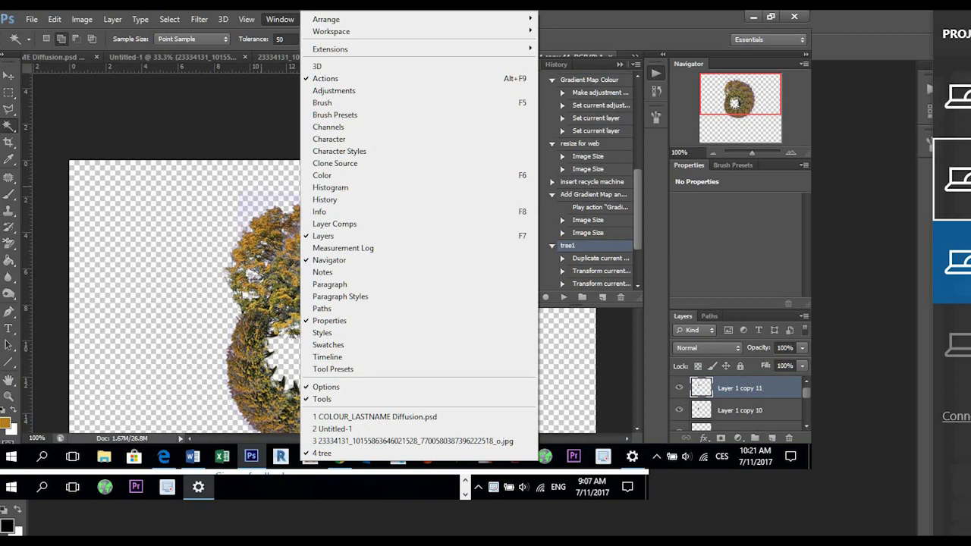
key("Escape")
scroll(288, 250, "down", 5)
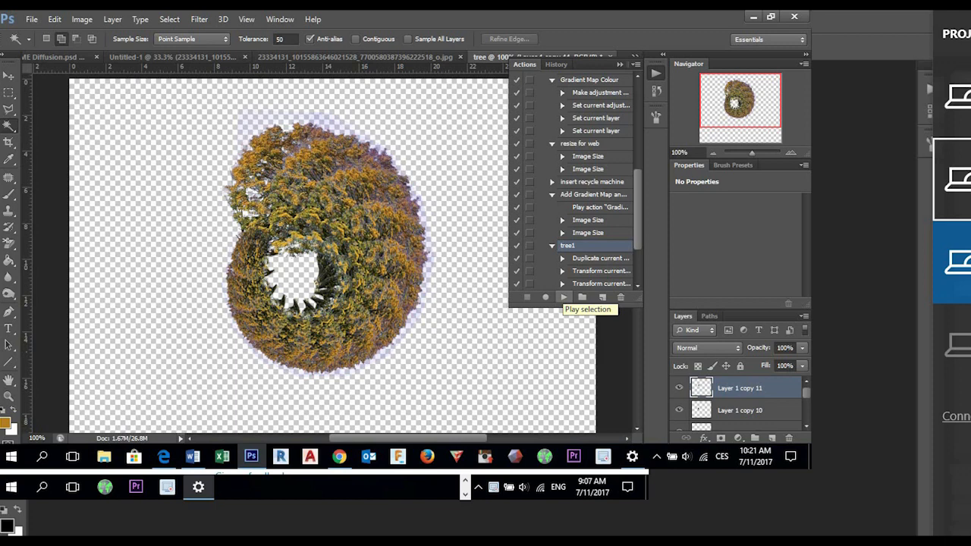
left_click(564, 297)
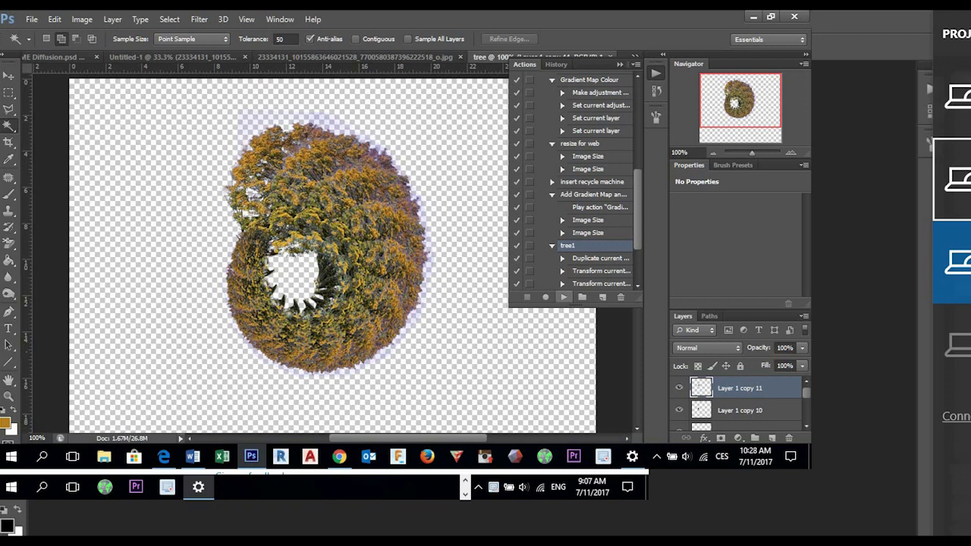
- Replay the tree1 action about 25 more times from the topmost tree copy to continue the inward spiral
left_click(563, 298)
left_click(564, 297)
left_click(564, 297)
left_click(563, 297)
left_click(563, 297)
left_click(563, 297)
left_click(564, 298)
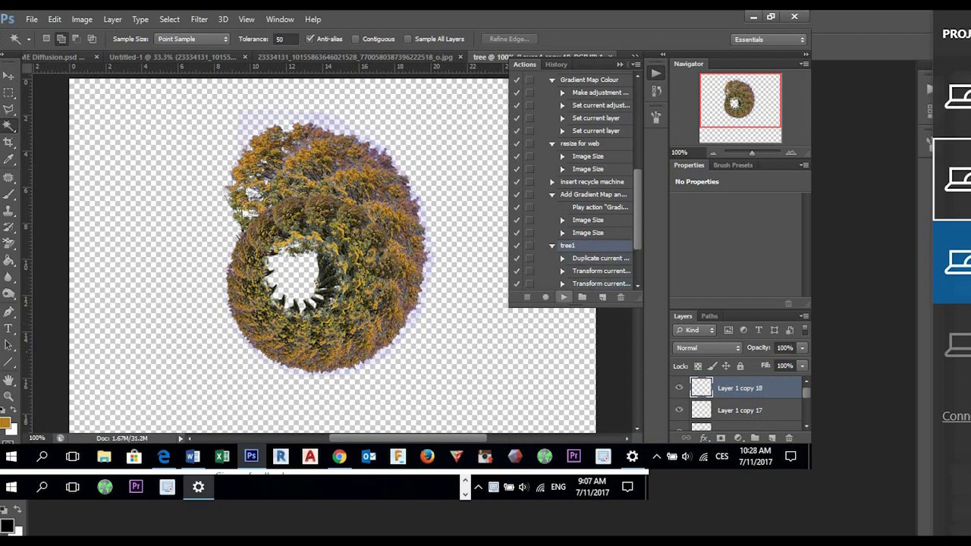
left_click(564, 297)
left_click(564, 297)
left_click(564, 298)
left_click(564, 298)
left_click(564, 297)
left_click(563, 297)
left_click(564, 297)
left_click(564, 297)
left_click(563, 297)
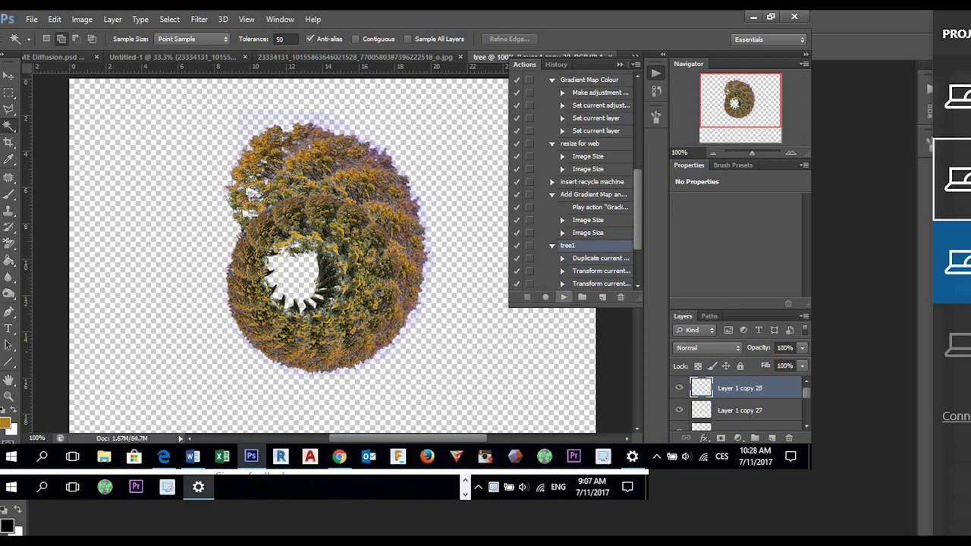
left_click(564, 297)
left_click(563, 297)
left_click(563, 298)
left_click(564, 297)
left_click(564, 297)
left_click(564, 297)
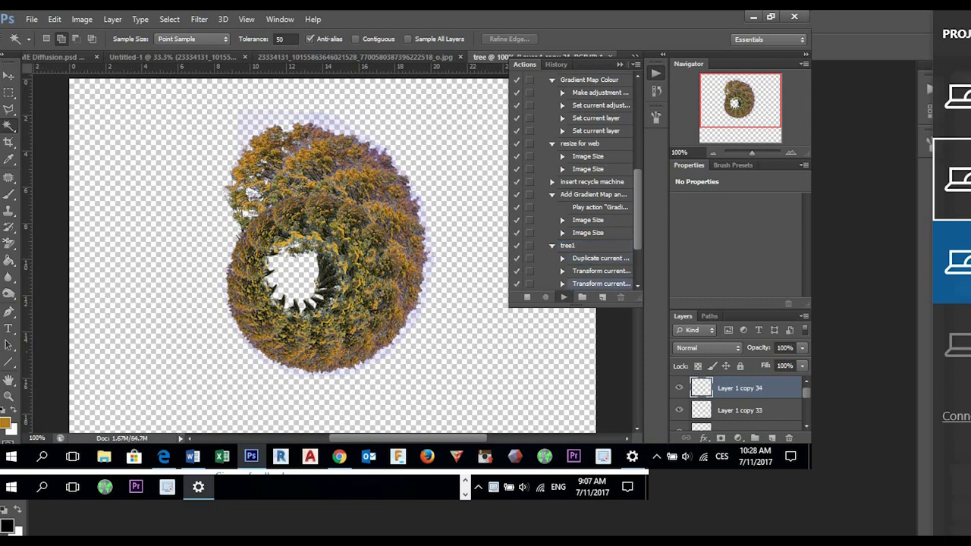
left_click(563, 297)
left_click(564, 297)
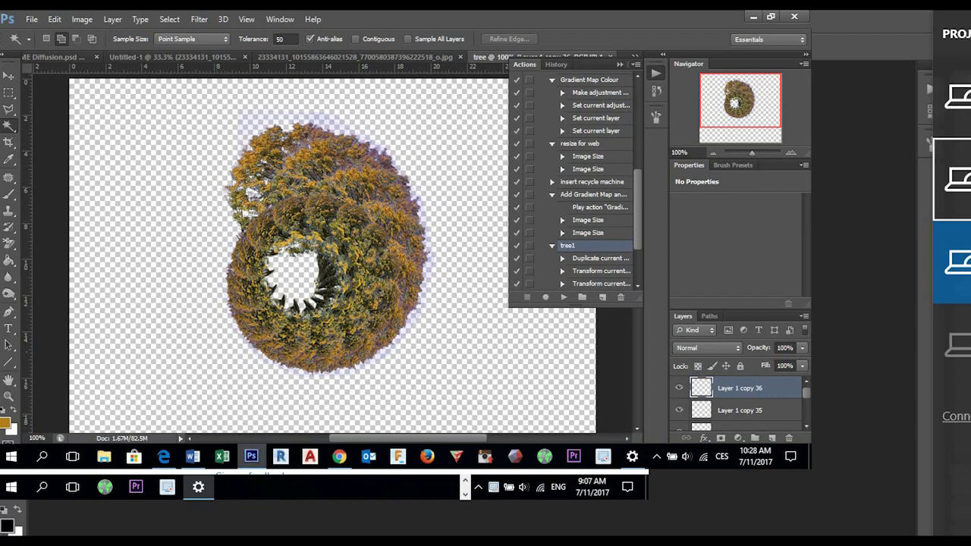
- Switch to Chrome, search Ecosia for "shovel .png" and show the image results
left_click(339, 456)
left_click(386, 20)
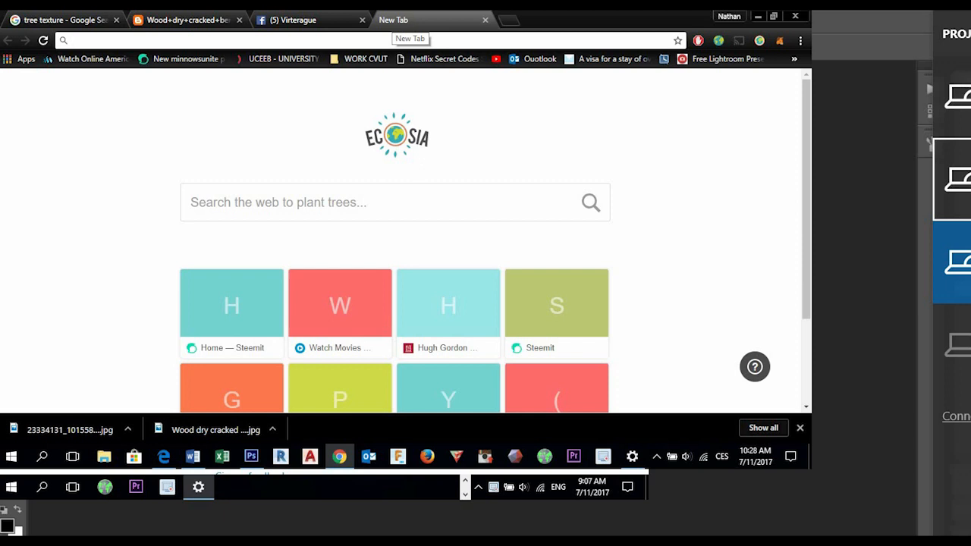
type("shovel ")
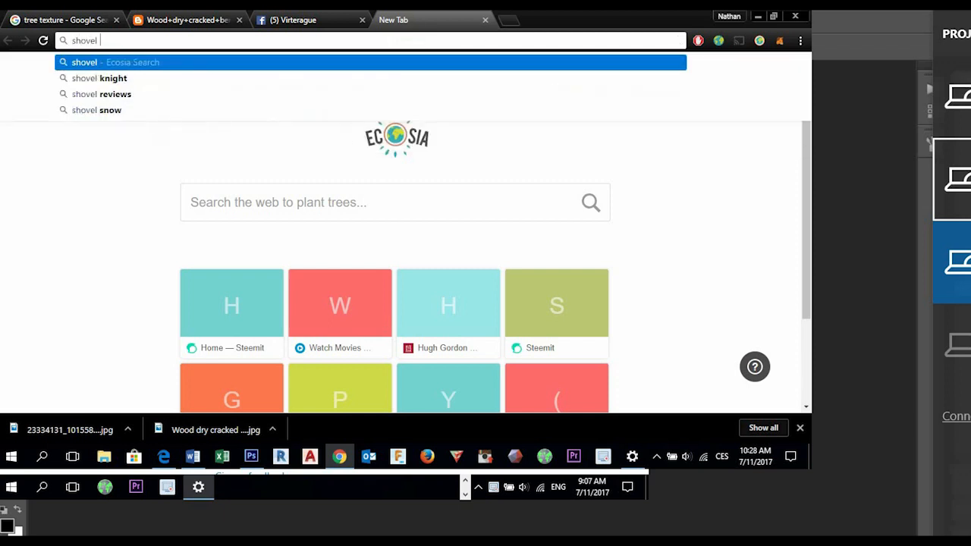
type(".png")
key("Return")
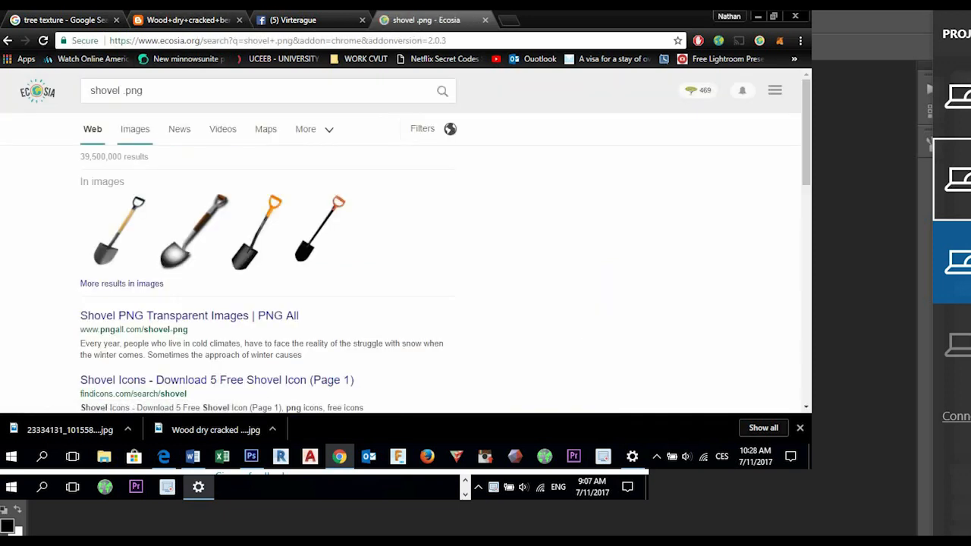
left_click(135, 129)
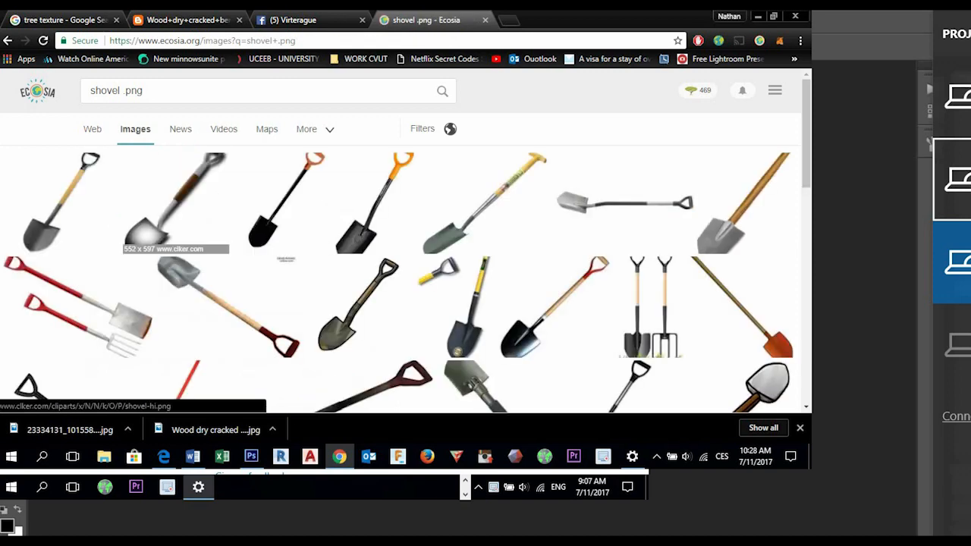
scroll(402, 243, "down", 1)
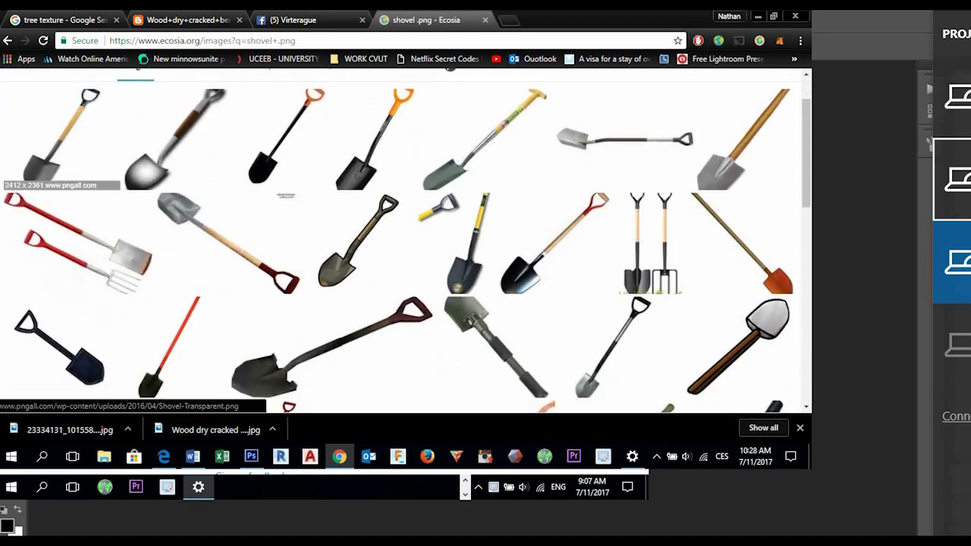
left_click(61, 137)
left_click(564, 325)
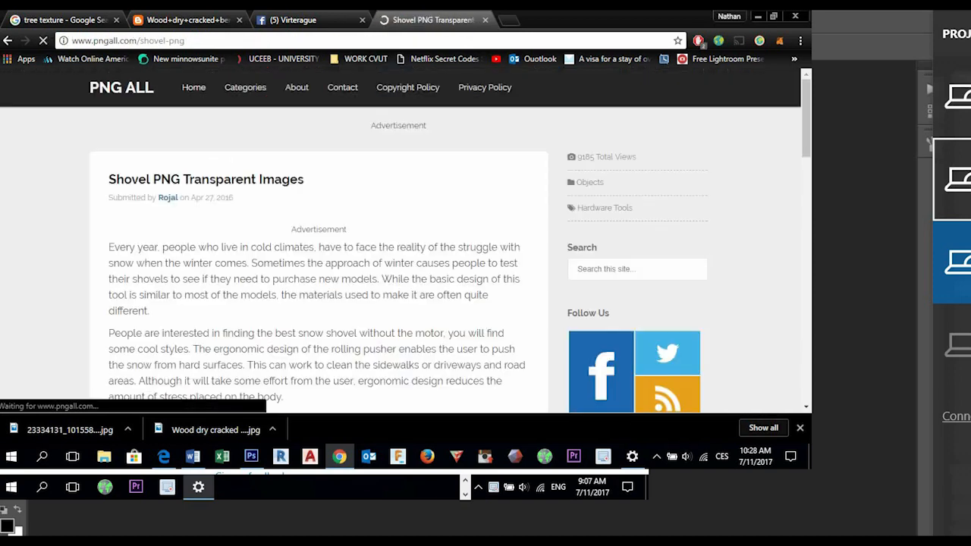
left_click(8, 41)
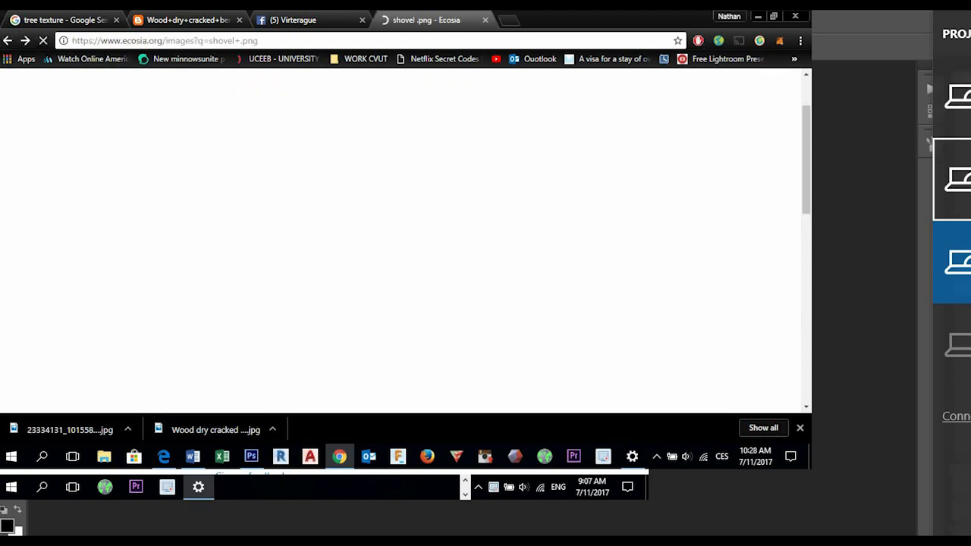
left_click(63, 133)
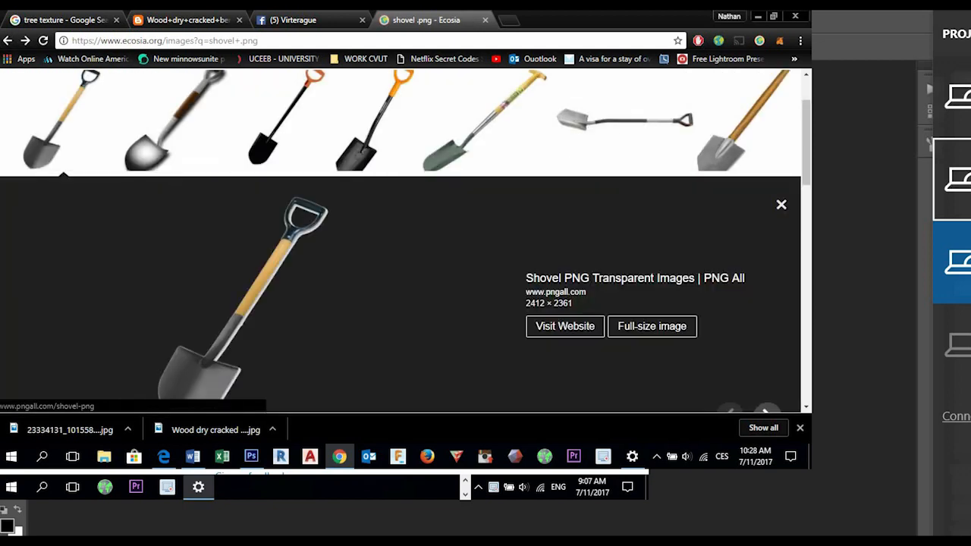
- Open the Clker shovel clip art at full size and save it as shovel-hi.png in the Lesson 5 folder
left_click(174, 121)
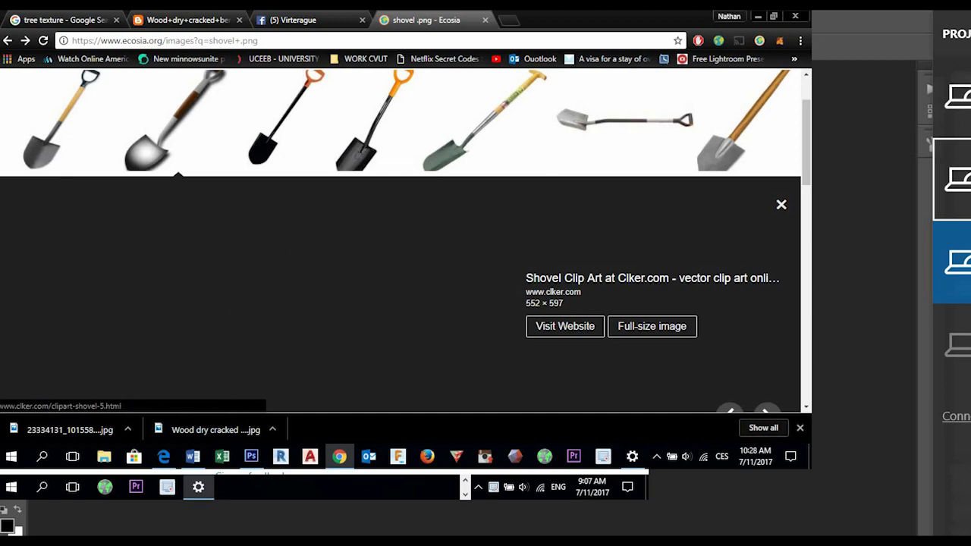
left_click(652, 326)
right_click(438, 189)
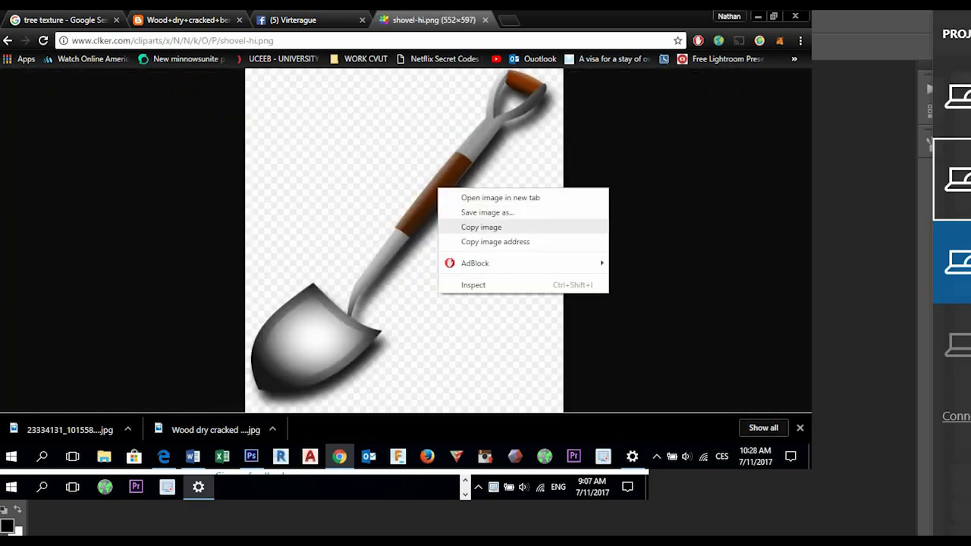
left_click(487, 213)
key("Return")
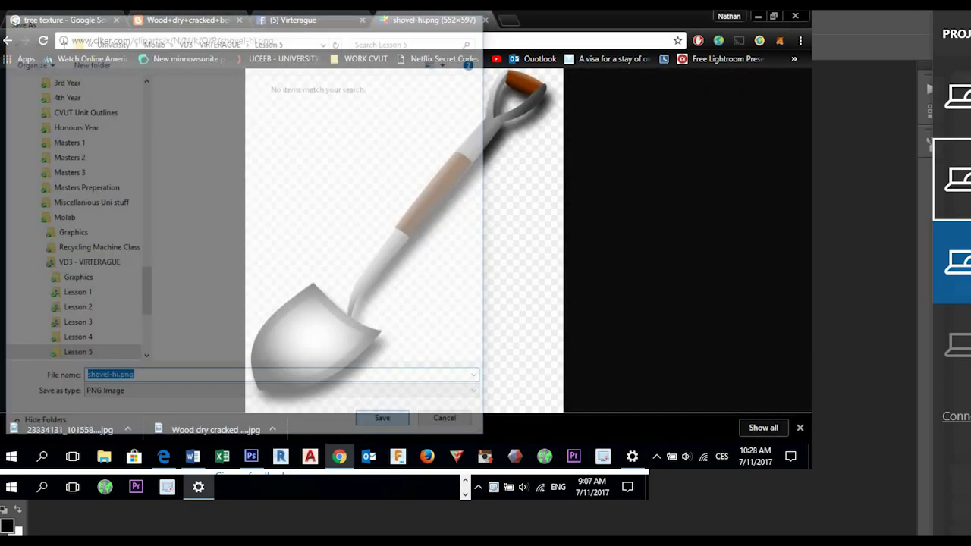
- Open shovel-hi.png in Photoshop and extend its canvas far above and to the left of the shovel with the Crop tool
left_click(251, 456)
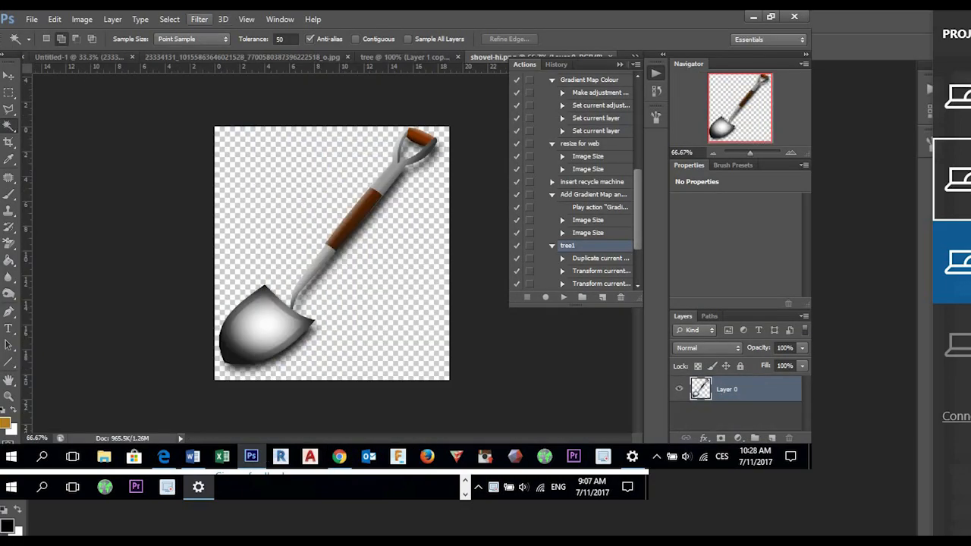
left_click(9, 142)
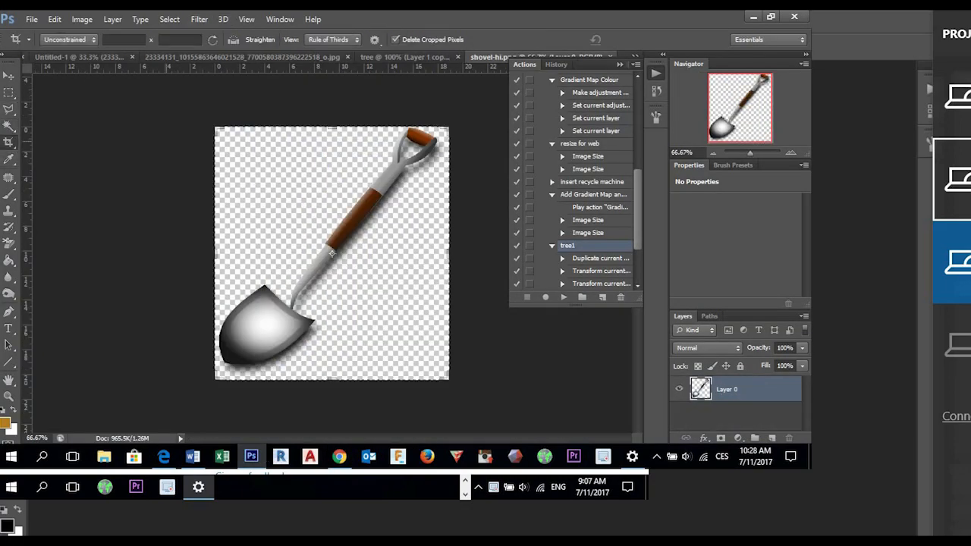
left_click_drag(216, 128, 201, 213)
scroll(201, 213, "down", 2)
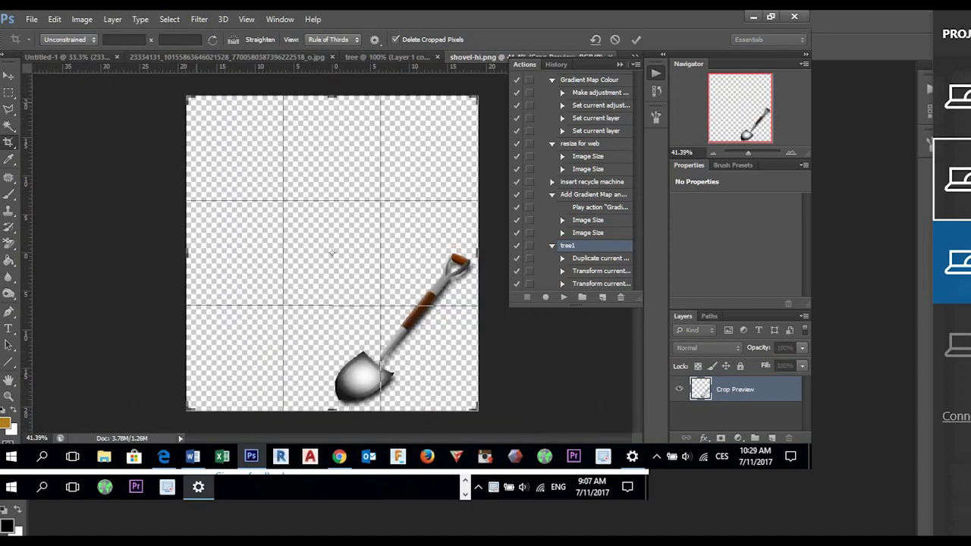
left_click_drag(188, 98, 111, 57)
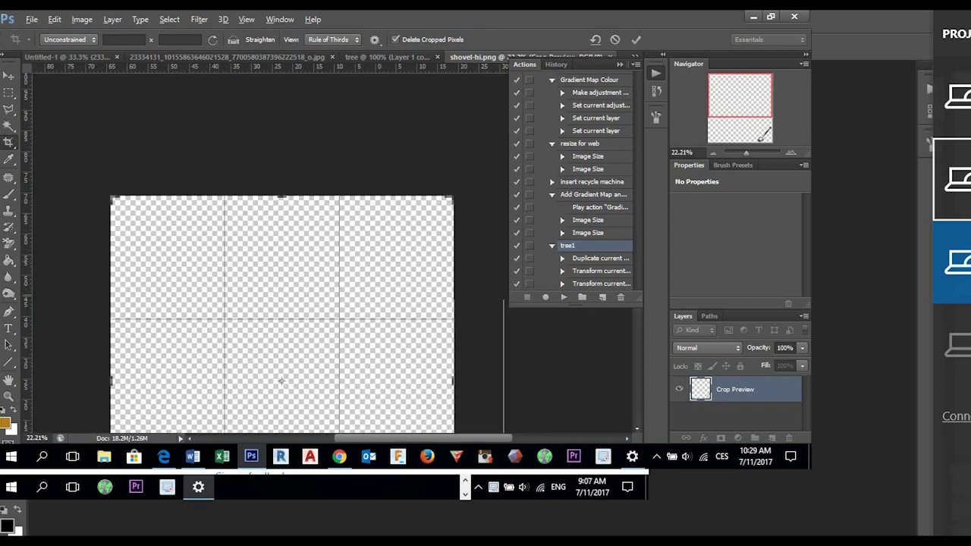
left_click(635, 39)
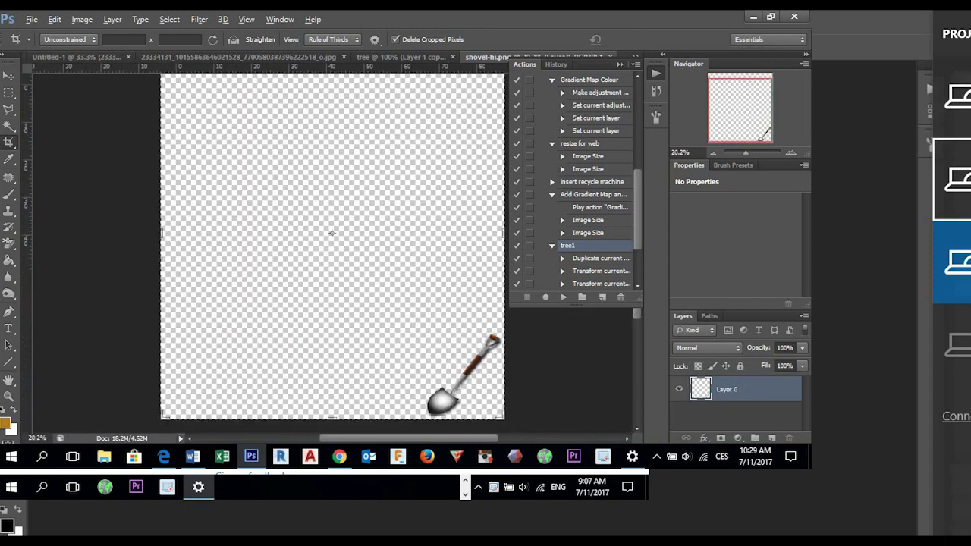
left_click(233, 40)
left_click_drag(422, 369, 315, 245)
key("ctrl+y")
key("ctrl+z")
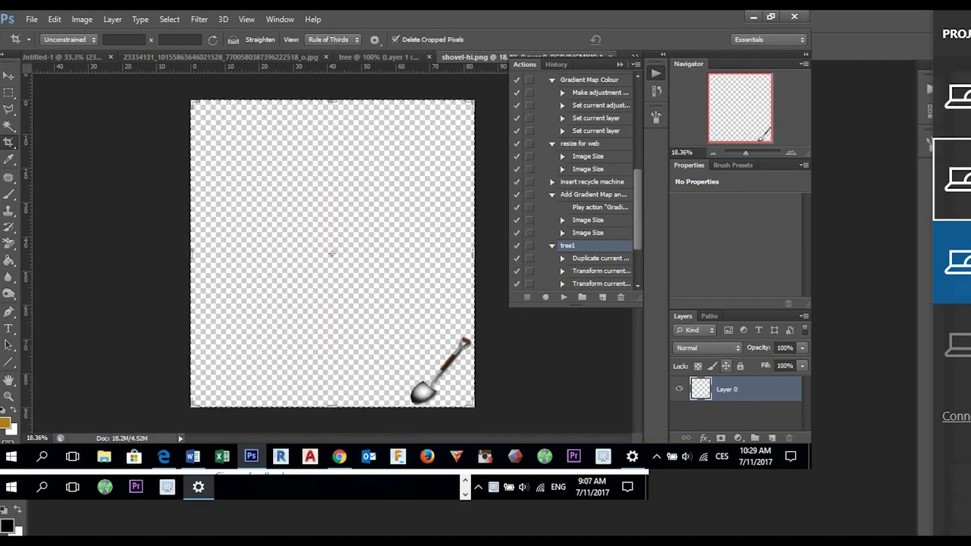
- Move the shovel from the canvas's lower-right corner to just above the canvas centre
key("v")
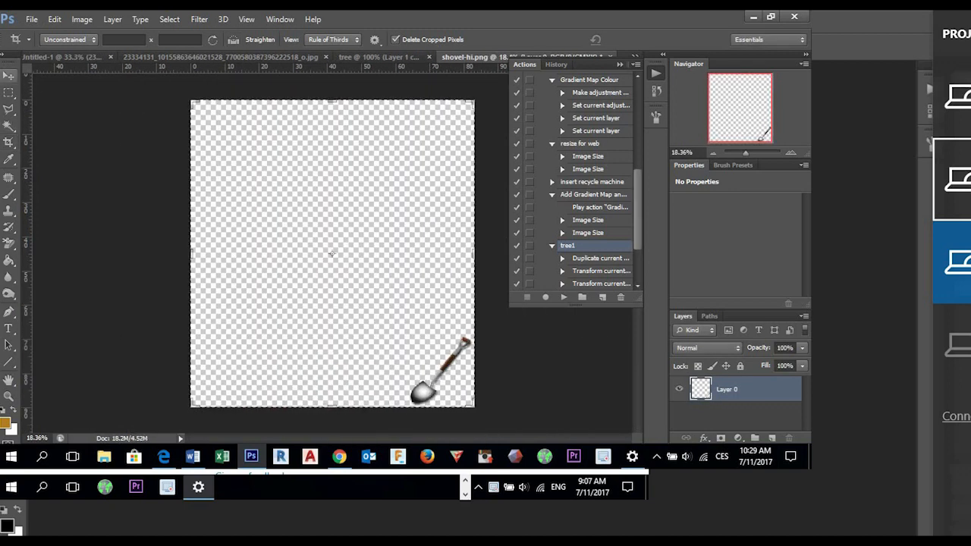
key("m")
left_click_drag(470, 333, 367, 179)
- Try replaying the tree1 action several times on the shovel layer
left_click(564, 297)
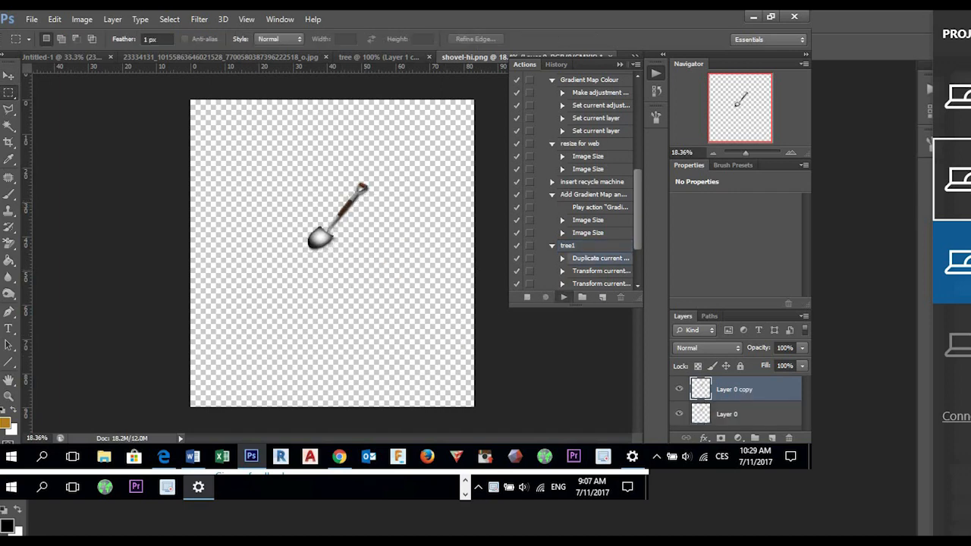
left_click(563, 297)
left_click(564, 297)
left_click(564, 297)
left_click(564, 298)
left_click(564, 298)
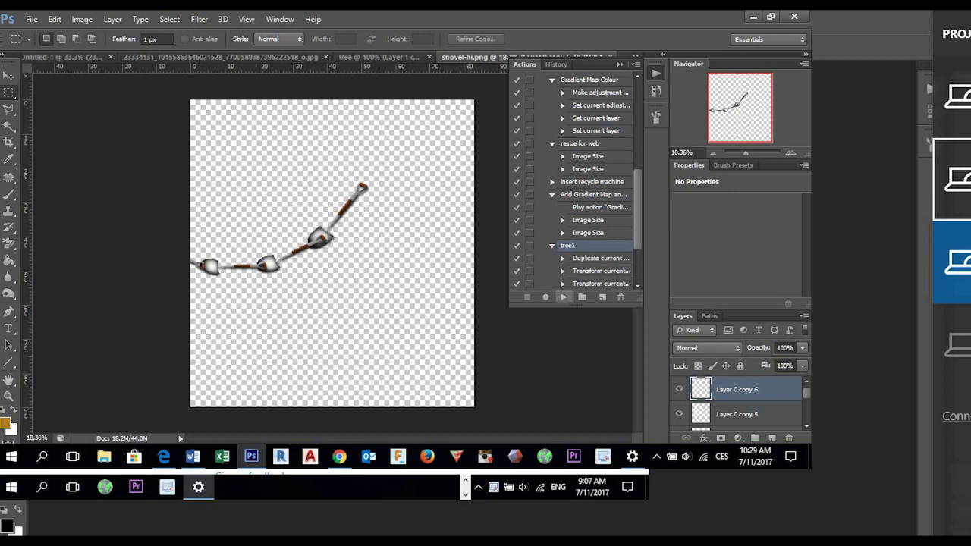
- Set the keyboard input language to English (Australia) and undo the tree1 replays back to the first untransformed shovel copy
left_click(722, 456)
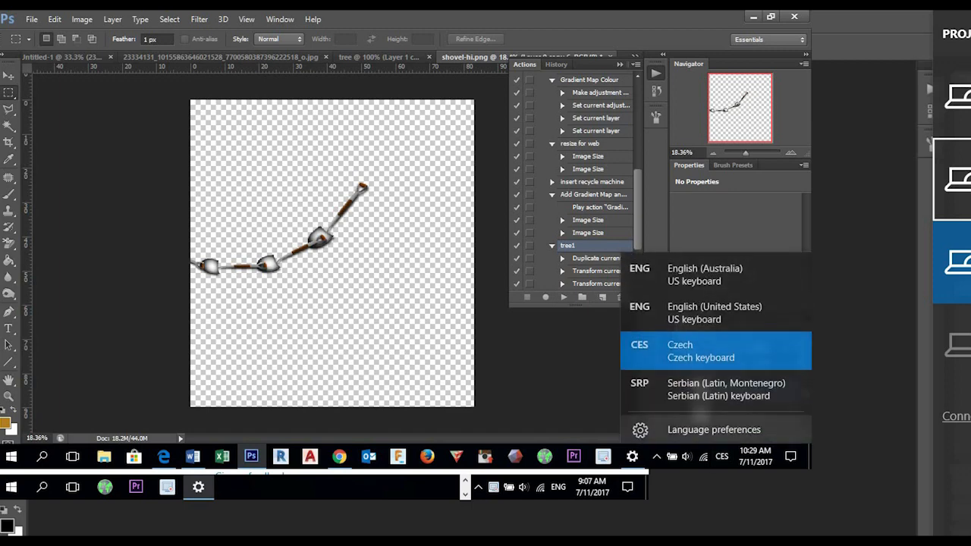
left_click(713, 270)
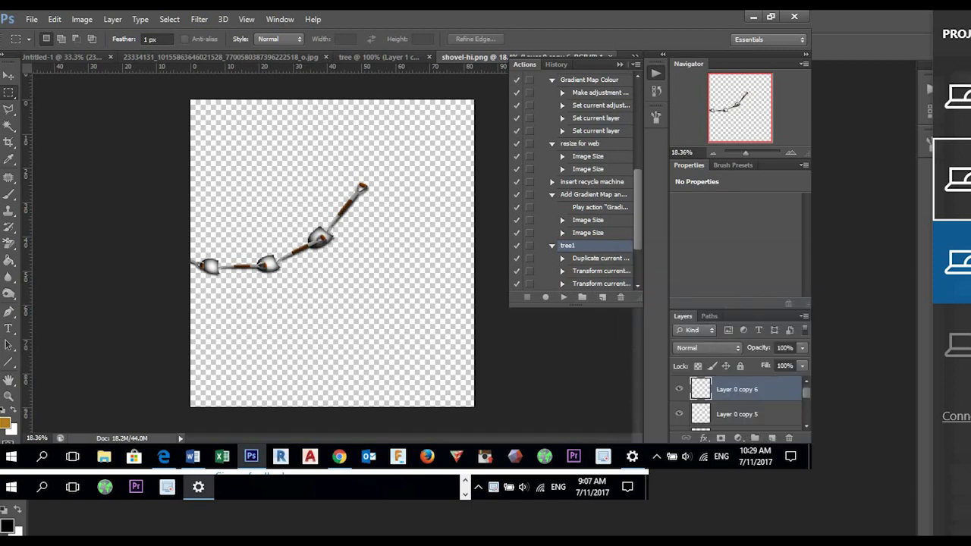
key("ctrl+alt+z")
key("ctrl+alt+z")
key("ctrl+alt+z")
key("ctrl+alt+z")
key("ctrl+alt+z")
key("ctrl+alt+z")
key("ctrl+alt+z")
key("ctrl+alt+z")
key("ctrl+alt+z")
key("ctrl+alt+z")
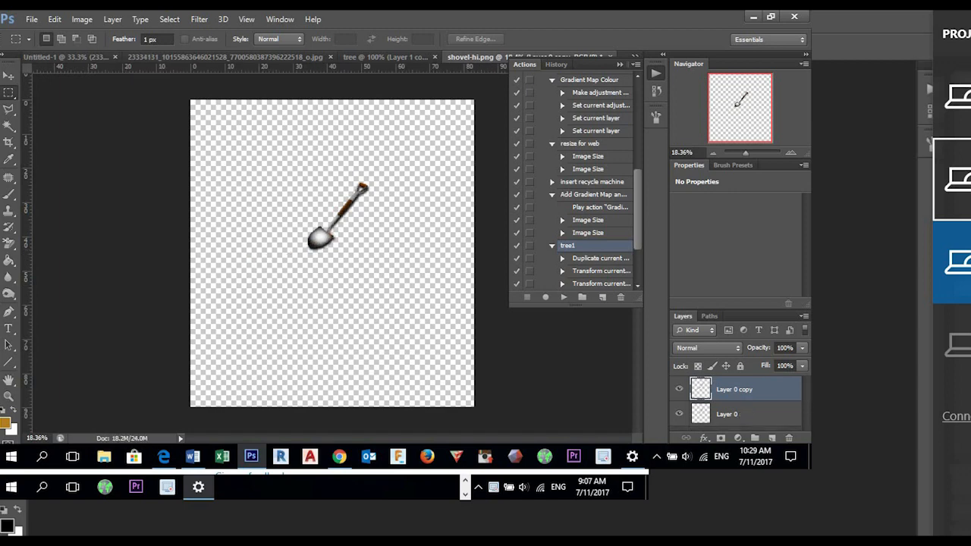
- Rotate the shovel copy by -45° with the reference point at its lowest bounding-box corner, and delete the original shovel layer
key("ctrl+t")
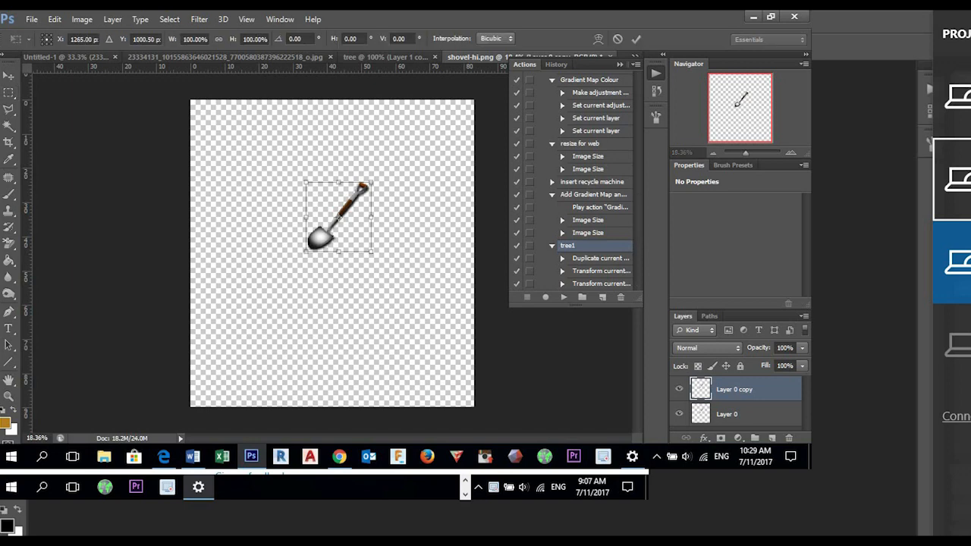
left_click_drag(391, 226, 396, 177)
left_click_drag(338, 216, 340, 263)
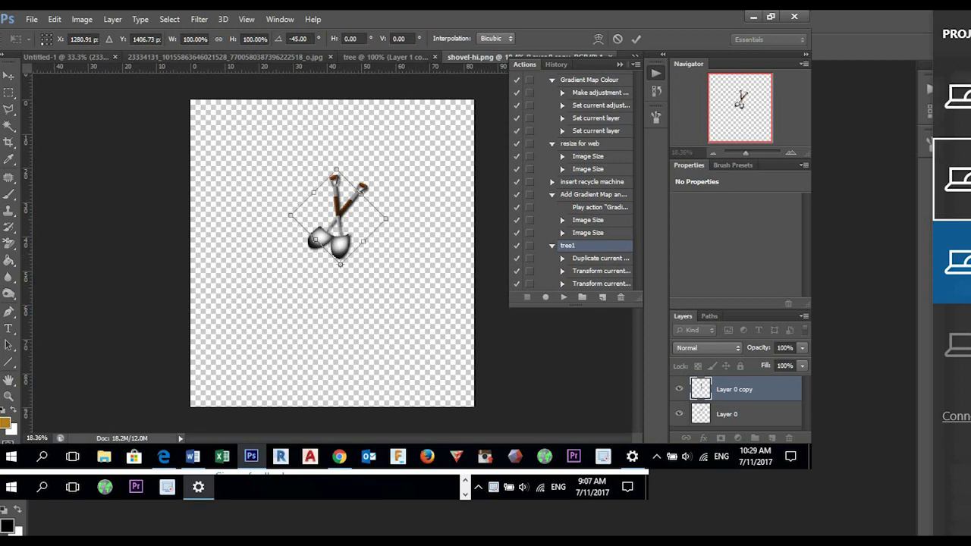
key("Return")
left_click_drag(781, 414, 789, 438)
- Try the tree1 action on the rotated shovel, and undo back to the unrotated shovel copy with its original layer
left_click(564, 296)
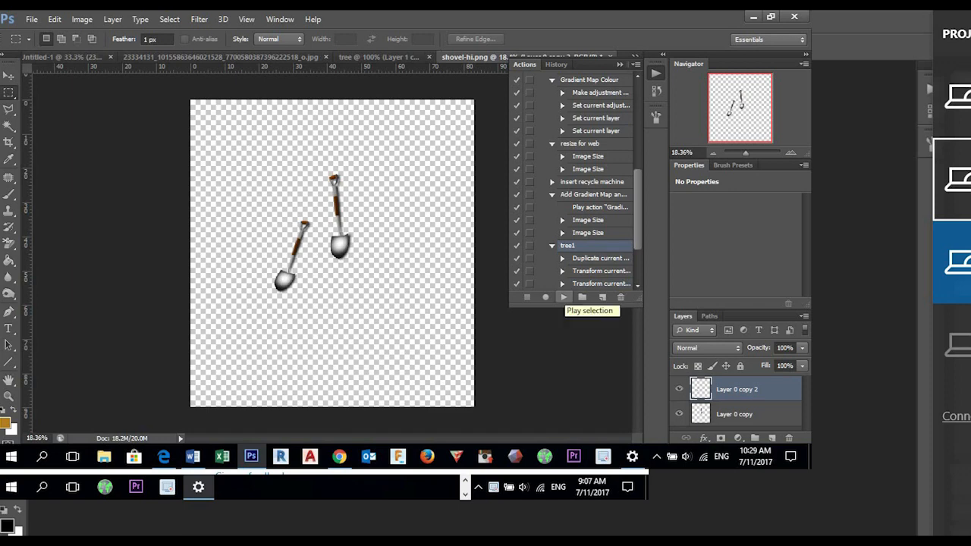
key("ctrl+alt+z")
key("ctrl+alt+z")
key("ctrl+alt+z")
key("ctrl+alt+z")
key("ctrl+alt+z")
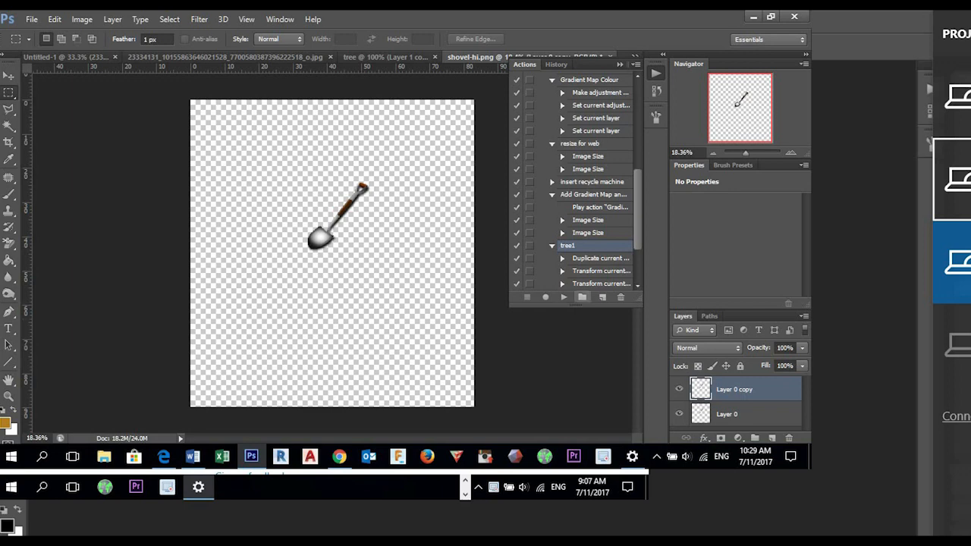
- Create a new action named shovel in the Default Actions set and start recording it
scroll(569, 258, "down", 4)
scroll(569, 258, "up", 1)
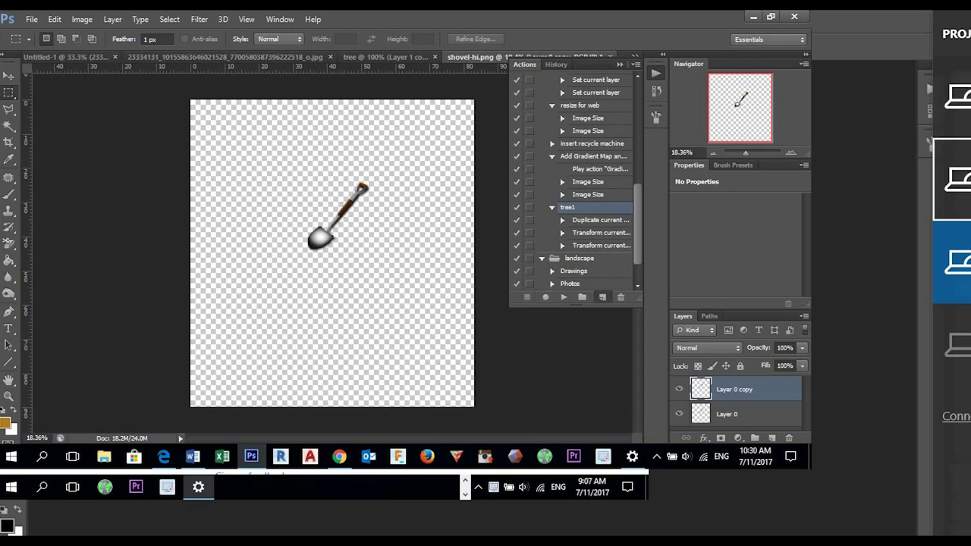
left_click(602, 297)
type("sh")
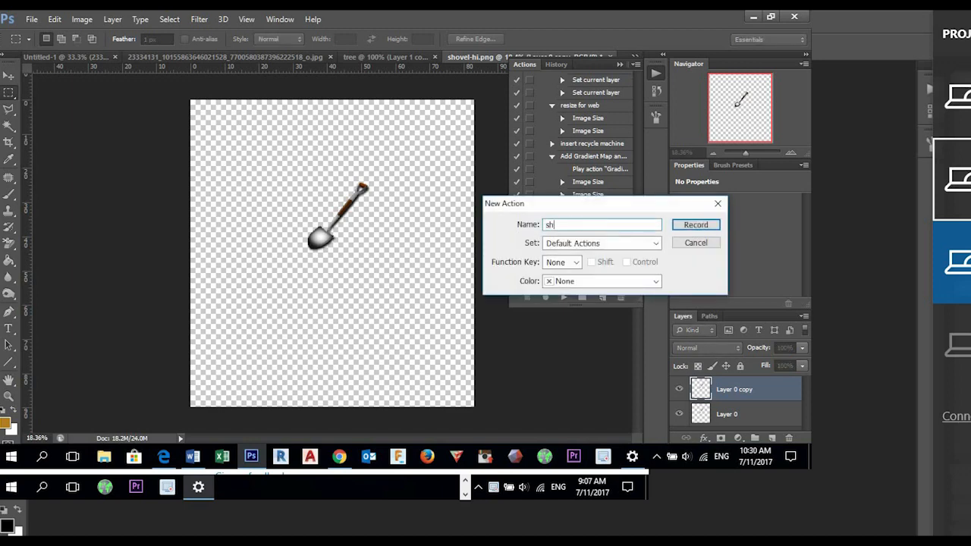
type("ovel")
key("Return")
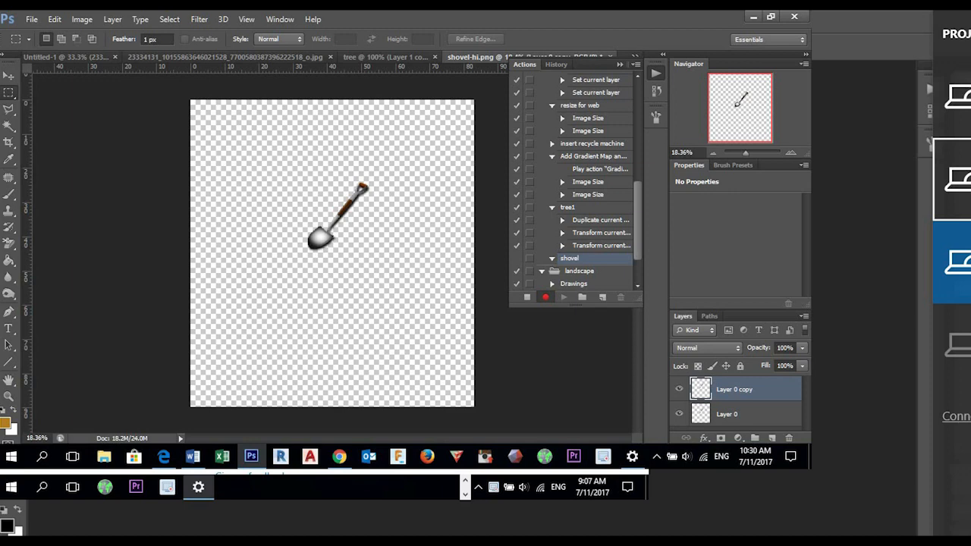
- Record duplicating the shovel layer via copy and rotating the copy about 15.9° around its lower-left bounding-box corner, and end the recording
key("ctrl+j")
key("ctrl+t")
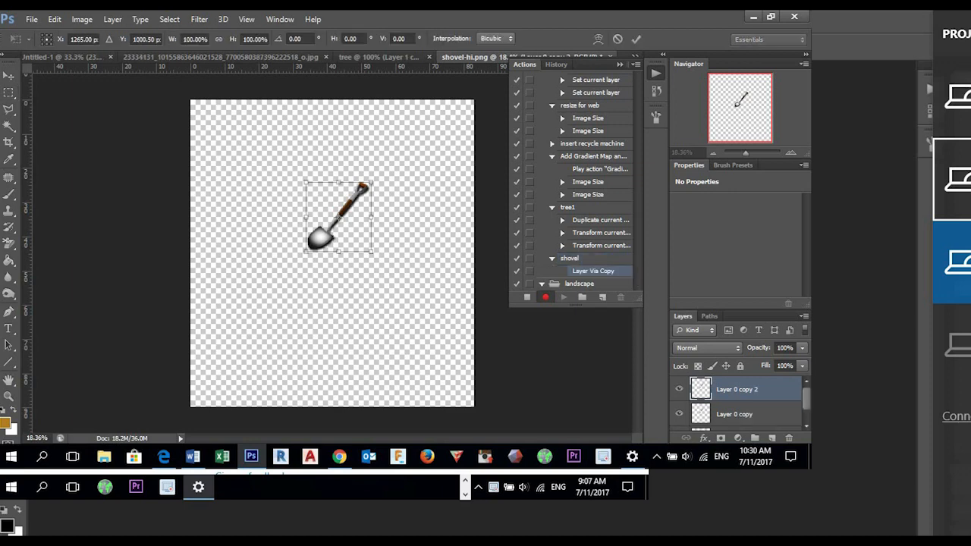
left_click_drag(338, 217, 313, 234)
left_click_drag(385, 173, 394, 196)
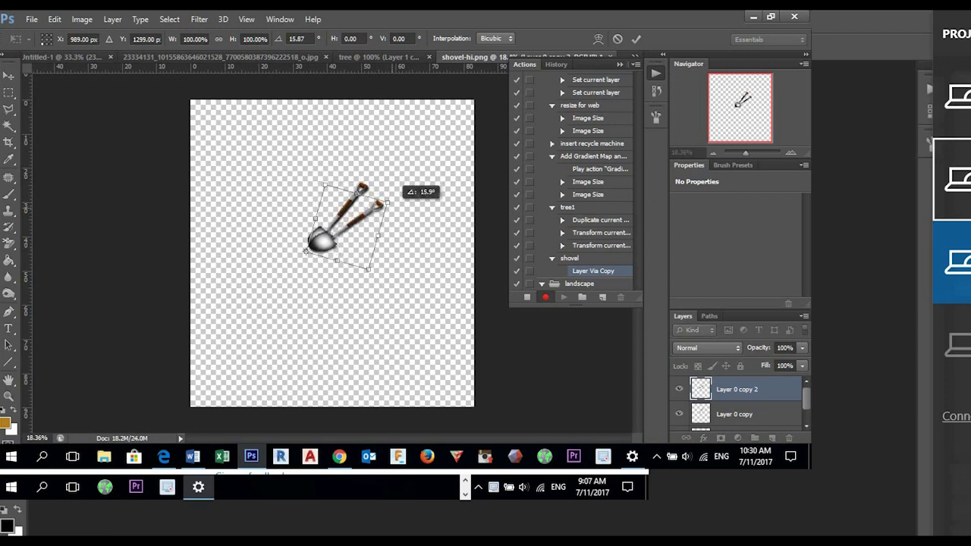
left_click(635, 39)
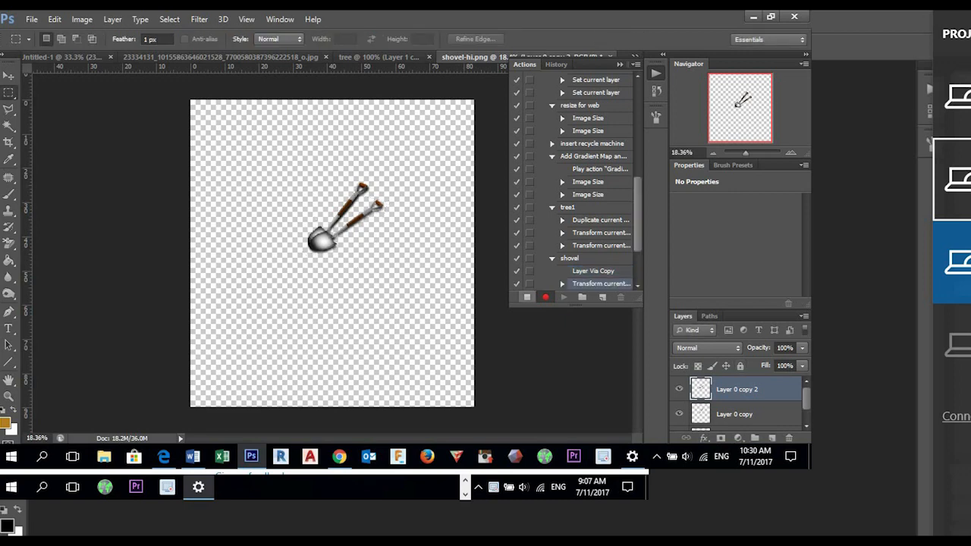
left_click(527, 297)
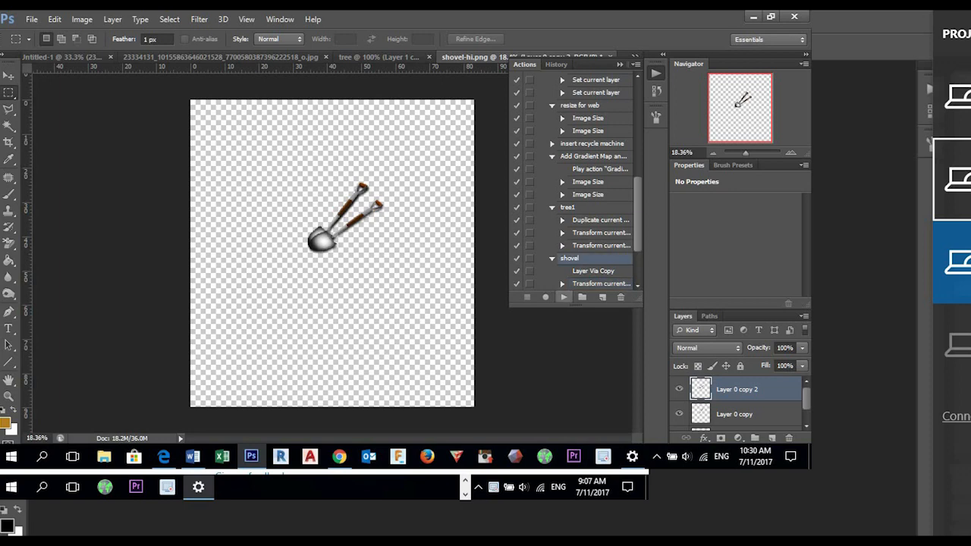
- Replay the shovel action repeatedly to build a curved chain of rotated shovel copies
left_click(564, 297)
key("ctrl+z")
left_click(563, 297)
left_click(564, 297)
left_click(564, 297)
left_click(564, 298)
left_click(563, 297)
left_click(563, 297)
left_click(564, 298)
left_click(564, 297)
left_click(563, 298)
left_click(564, 297)
left_click(564, 298)
left_click(564, 297)
left_click(564, 297)
left_click(564, 297)
left_click(563, 298)
left_click(564, 297)
left_click(564, 297)
left_click(564, 298)
left_click(564, 297)
left_click(564, 297)
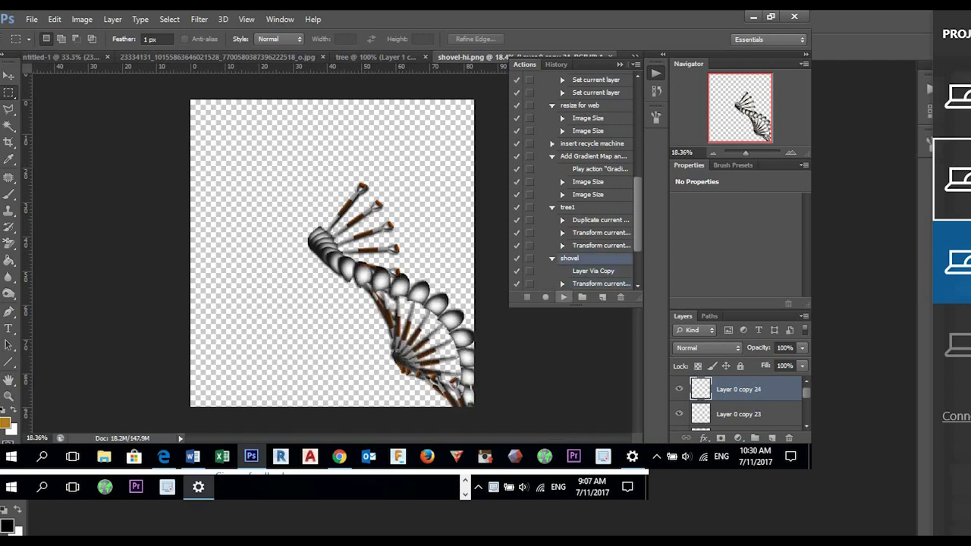
- Enlarge the shovel canvas beyond its right and lower edges with the Crop tool, and replay the shovel action
left_click(8, 142)
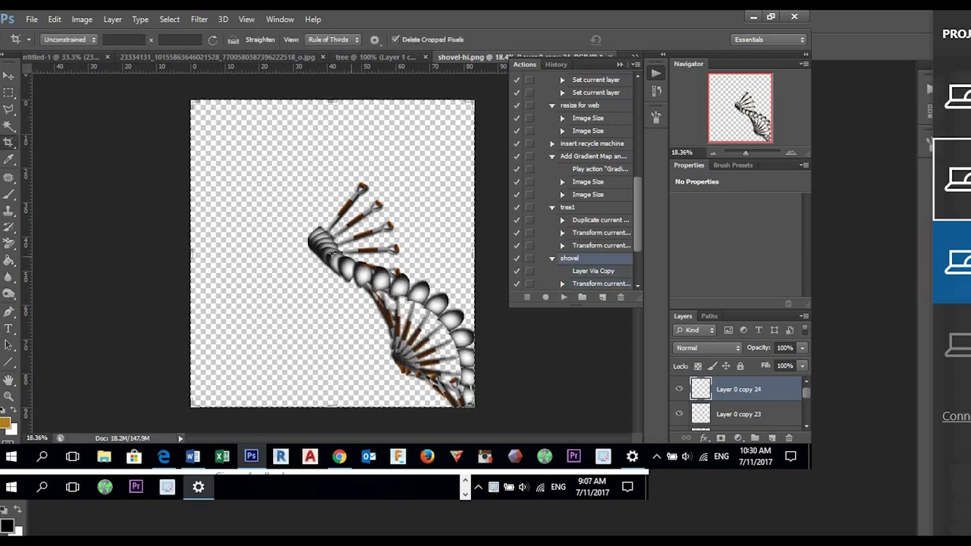
left_click_drag(473, 406, 565, 390)
scroll(332, 251, "up", 4)
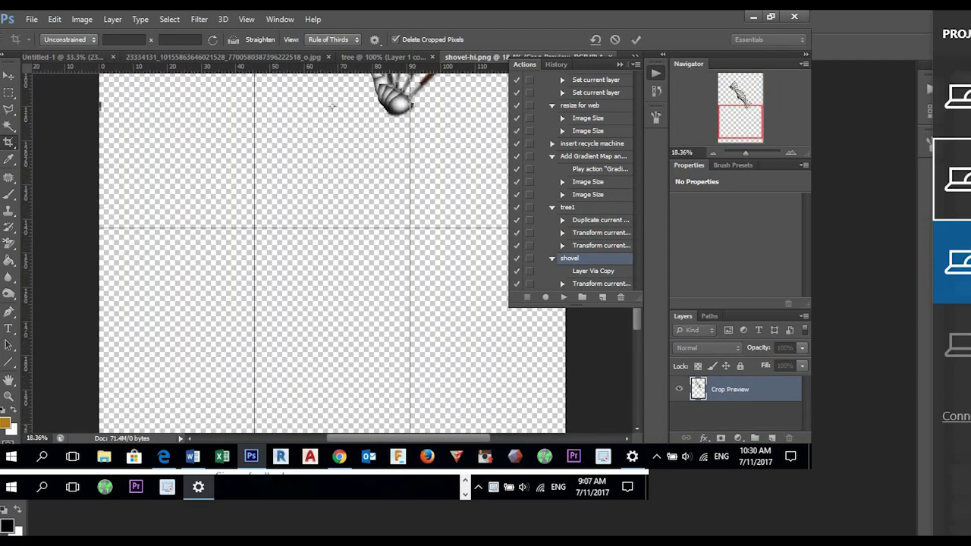
key("Return")
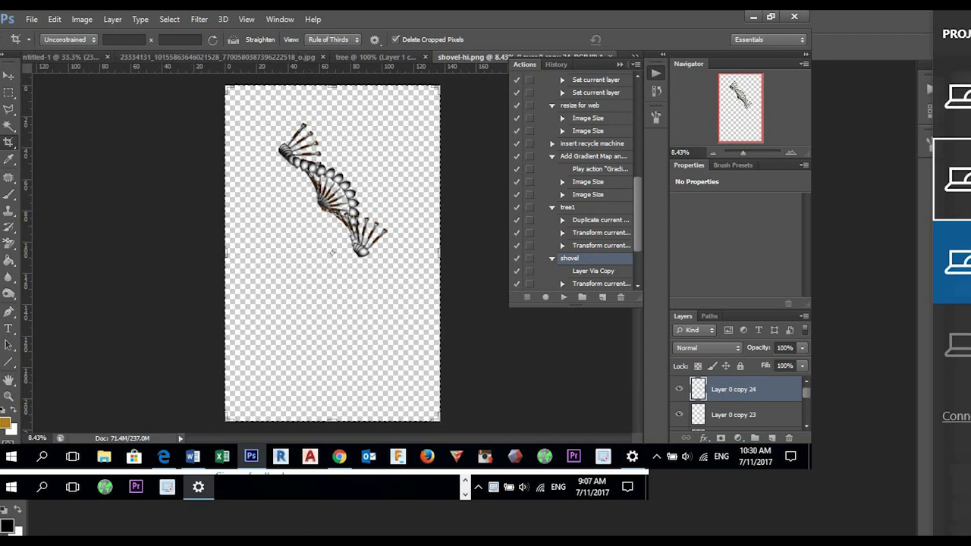
left_click(564, 297)
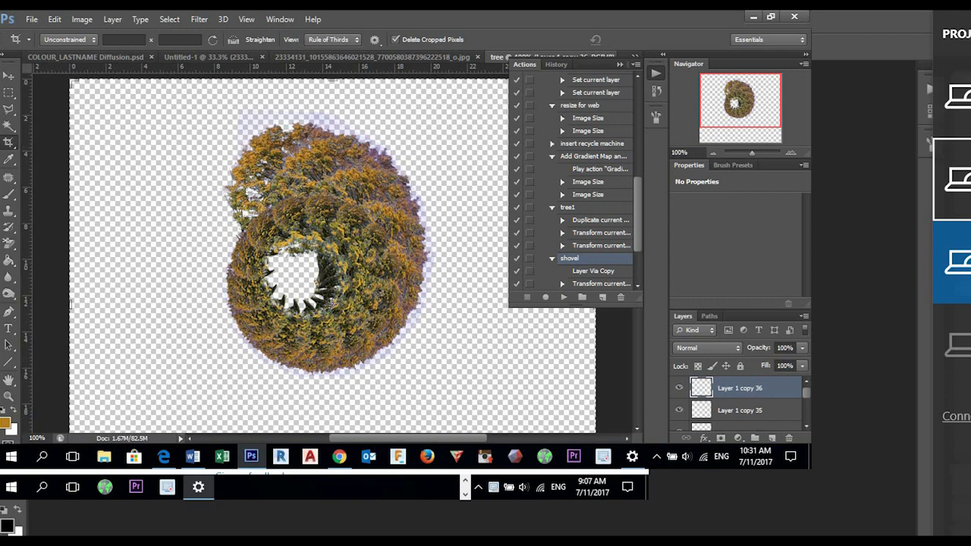
- Move the original tree, Layer 1, out of the tree spiral to the lower-left area of the canvas
left_click(9, 76)
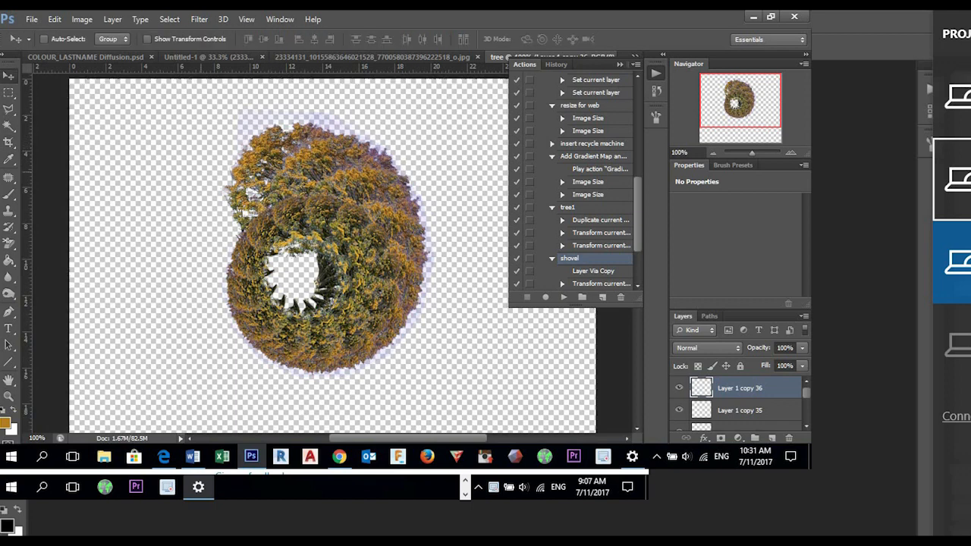
left_click_drag(262, 151, 140, 153)
scroll(745, 402, "down", 11)
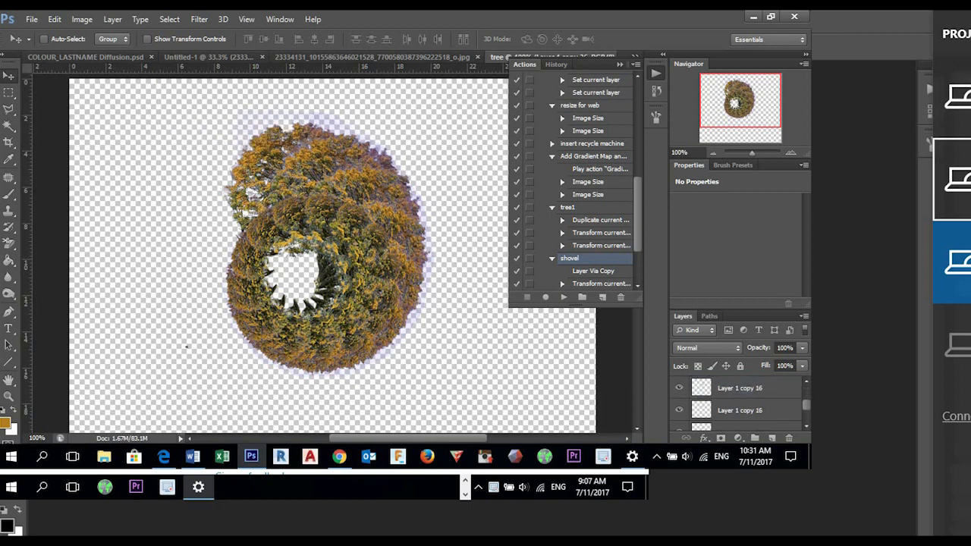
scroll(746, 402, "down", 2)
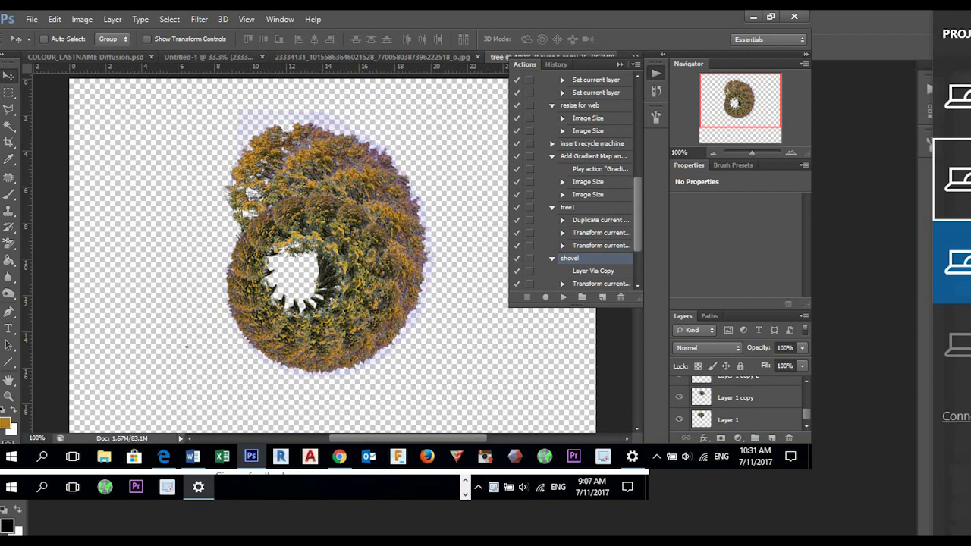
left_click_drag(296, 127, 141, 266)
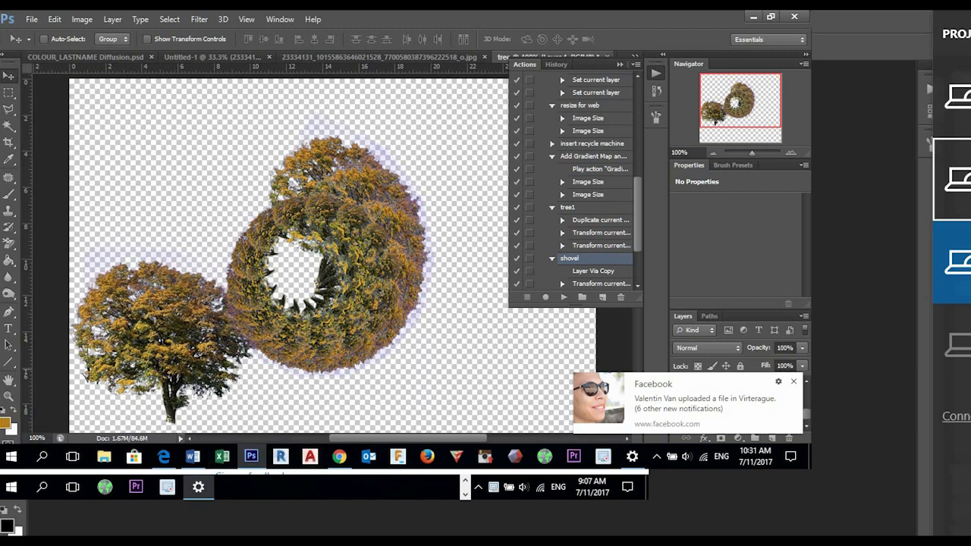
- Create a new action named move in the Default Actions set, start recording it, and dismiss the browser notification
left_click(603, 296)
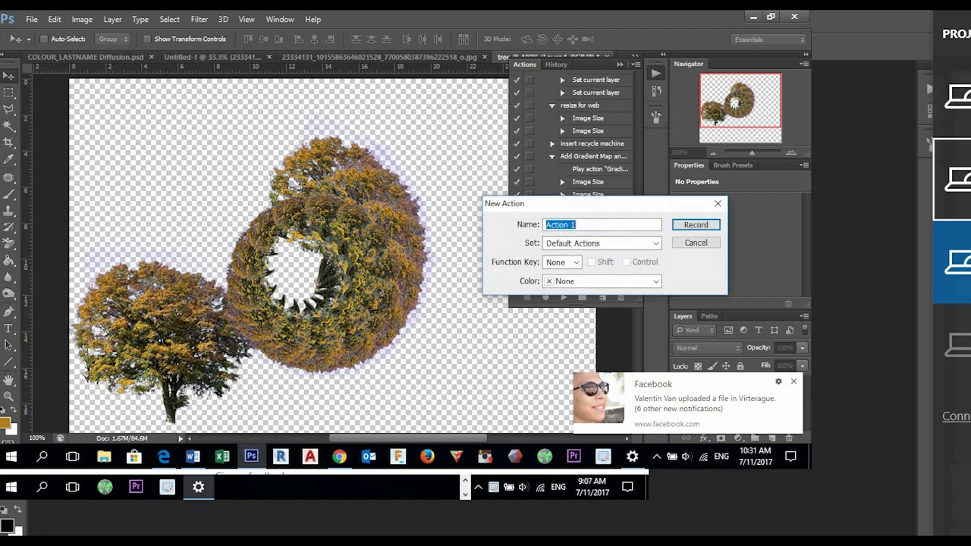
type("move")
key("Return")
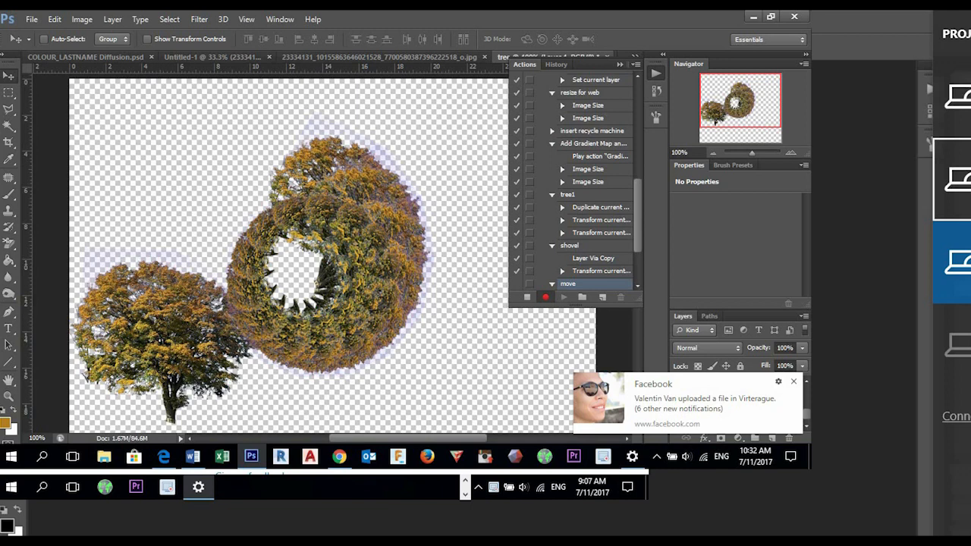
left_click(794, 382)
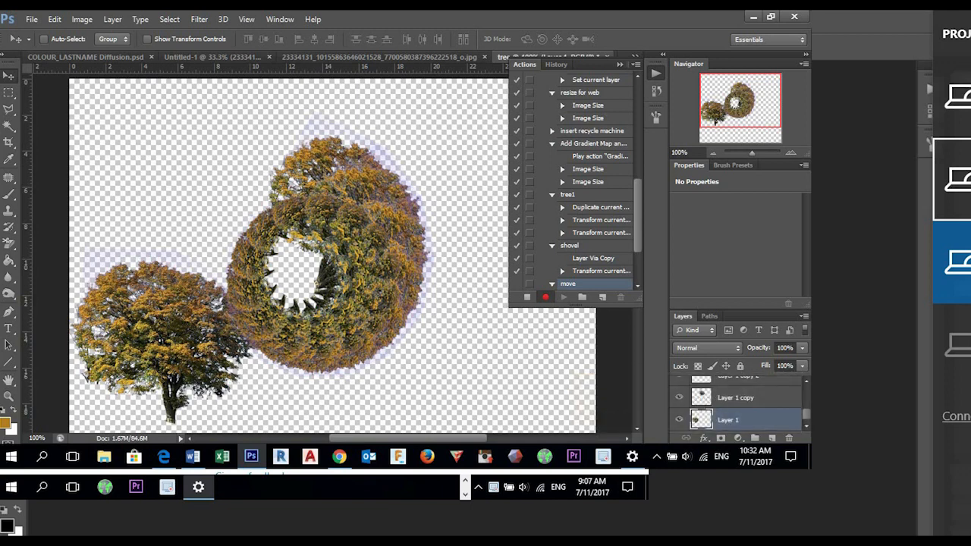
- Record duplicating Layer 1 within the tree document and shifting the copy about 53 px to the right, and end the recording
right_click(747, 420)
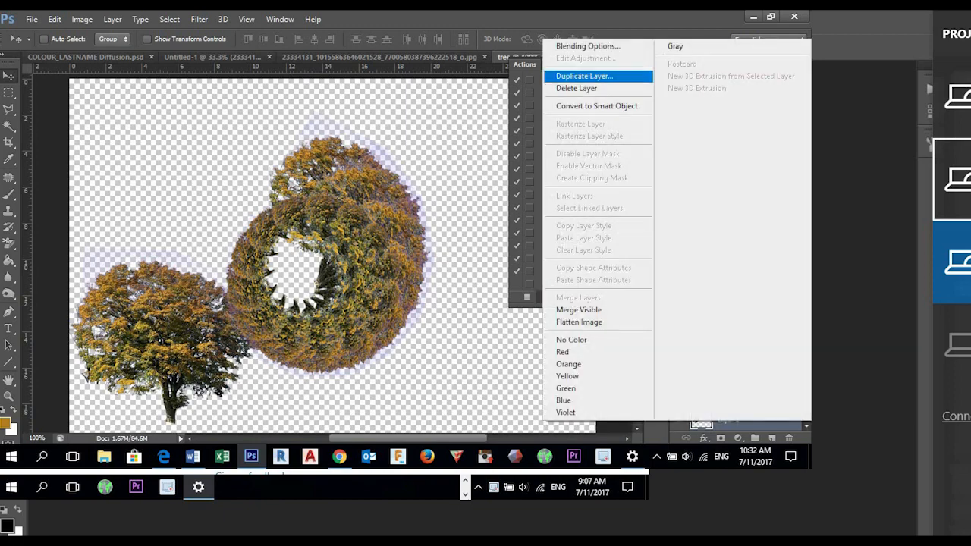
left_click(584, 76)
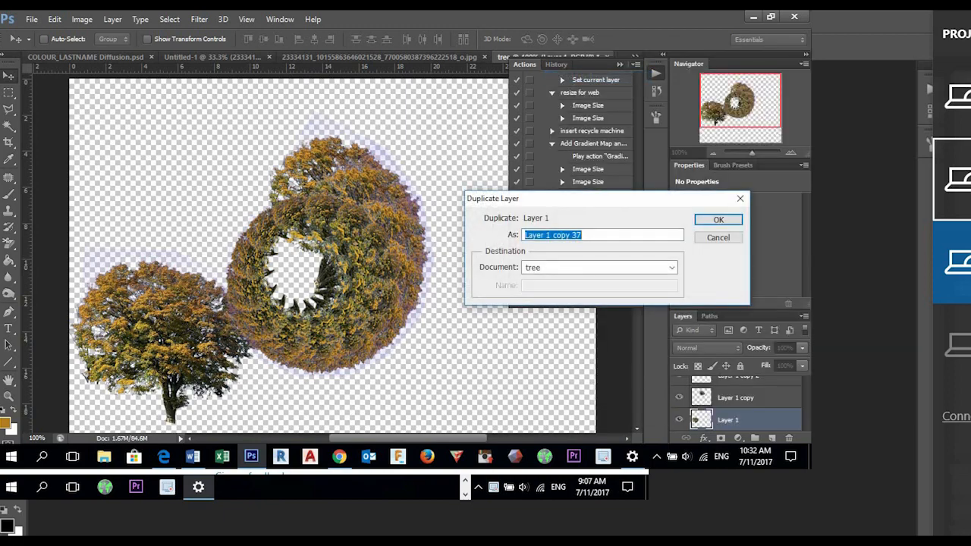
left_click(718, 219)
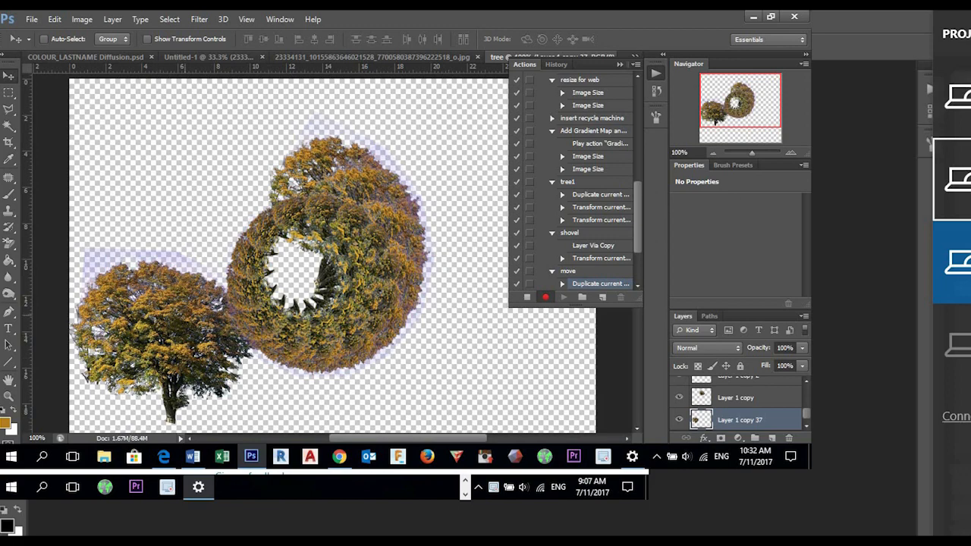
key("ctrl+t")
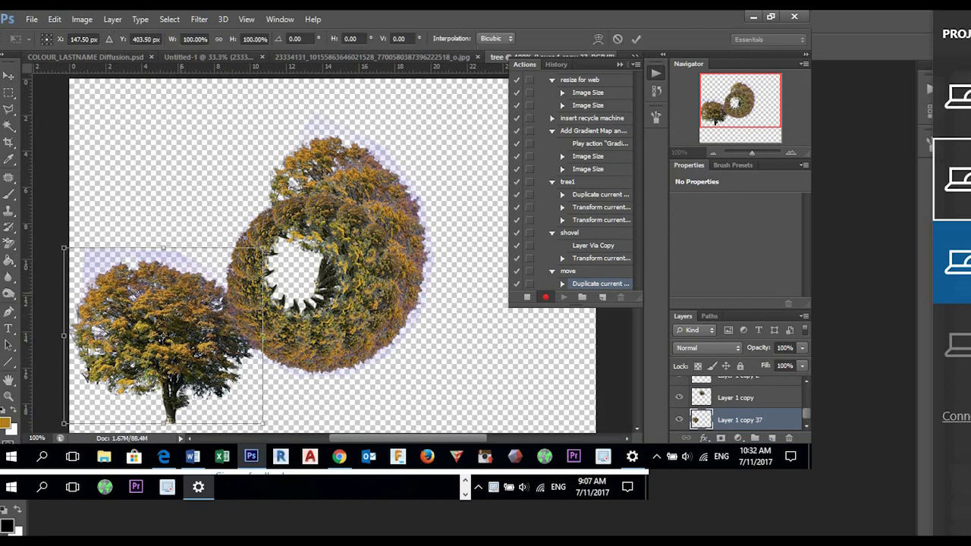
left_click_drag(192, 338, 224, 338)
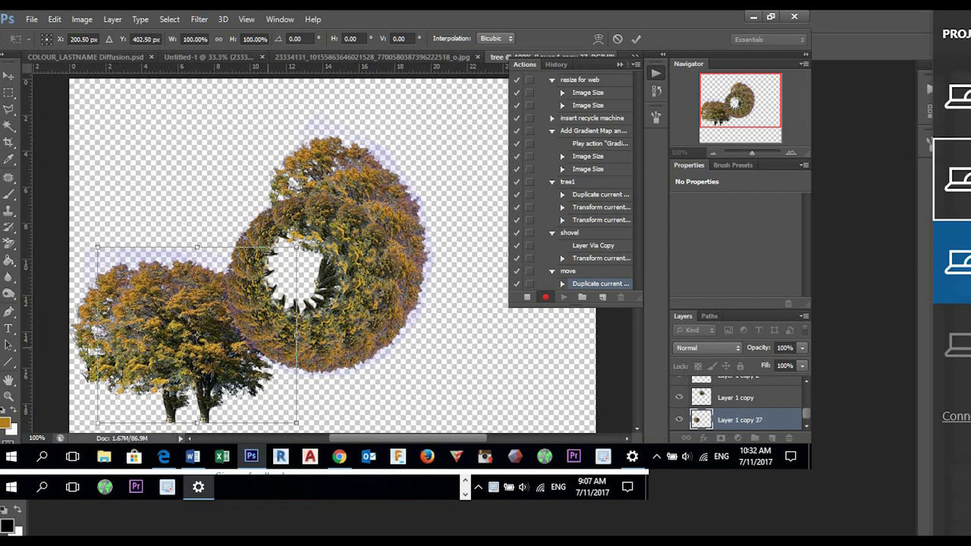
key("Return")
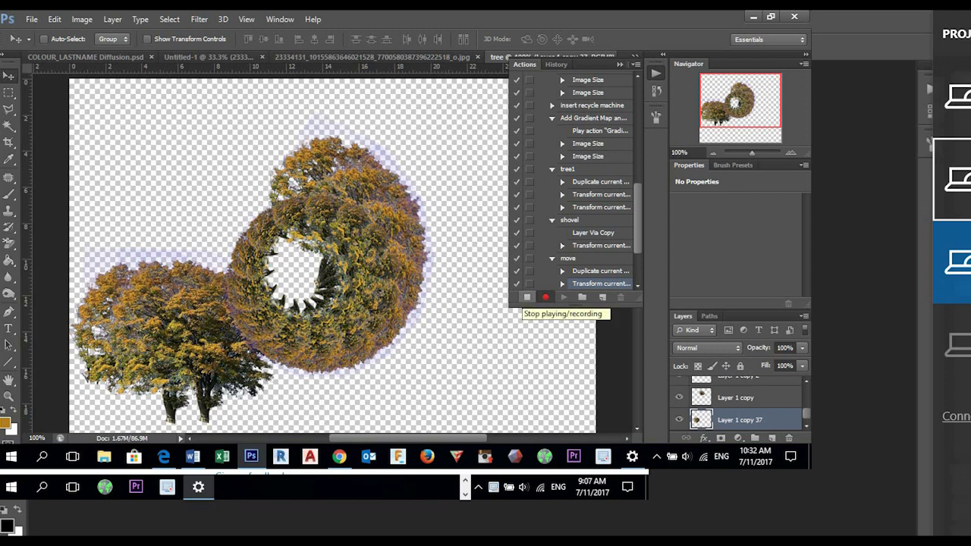
left_click(527, 297)
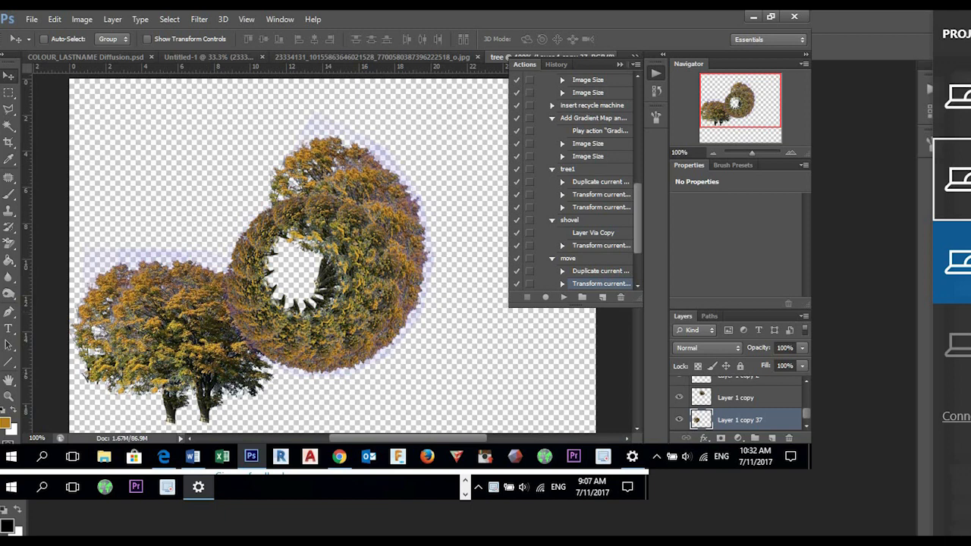
- Replay the move action several times to extend the tree copies into an evenly spaced row
left_click(568, 259)
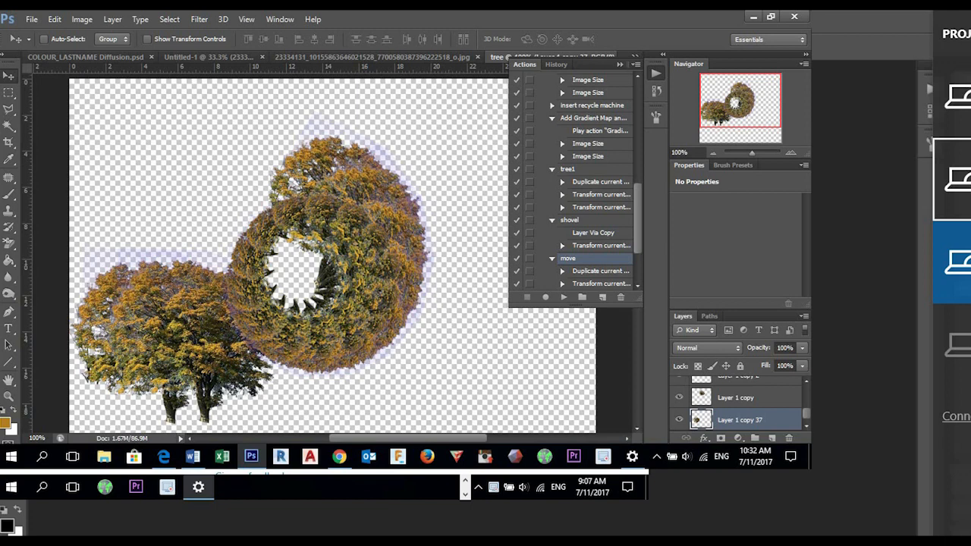
left_click(564, 296)
left_click(563, 297)
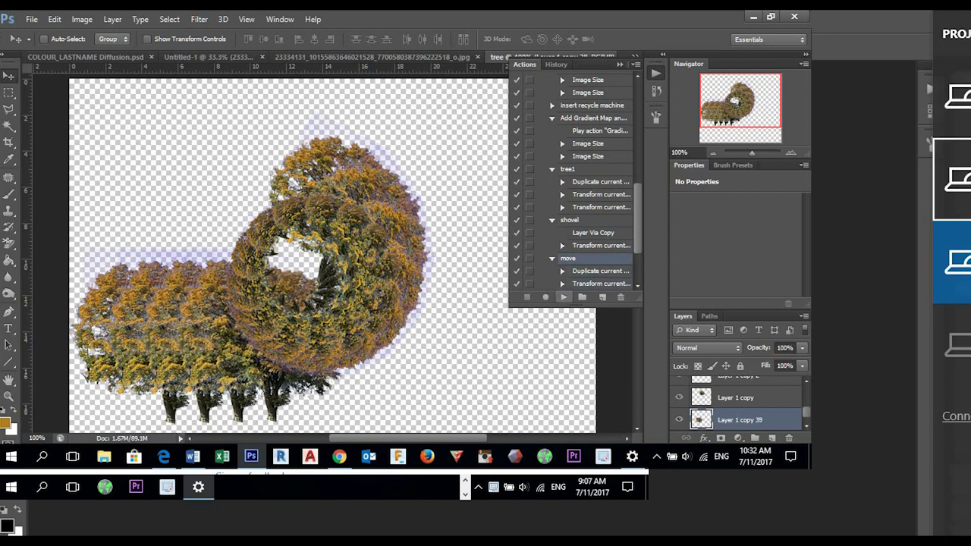
left_click(564, 297)
left_click(564, 297)
left_click(564, 296)
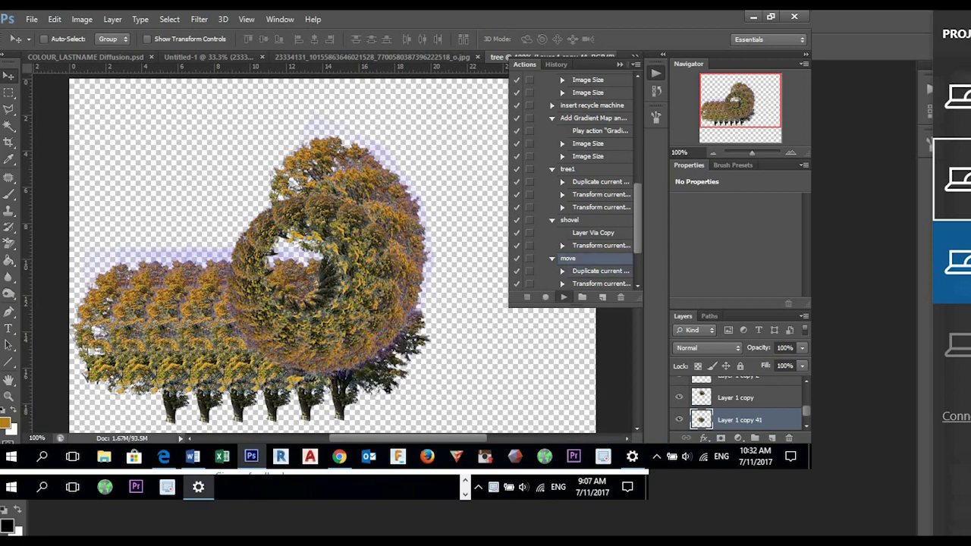